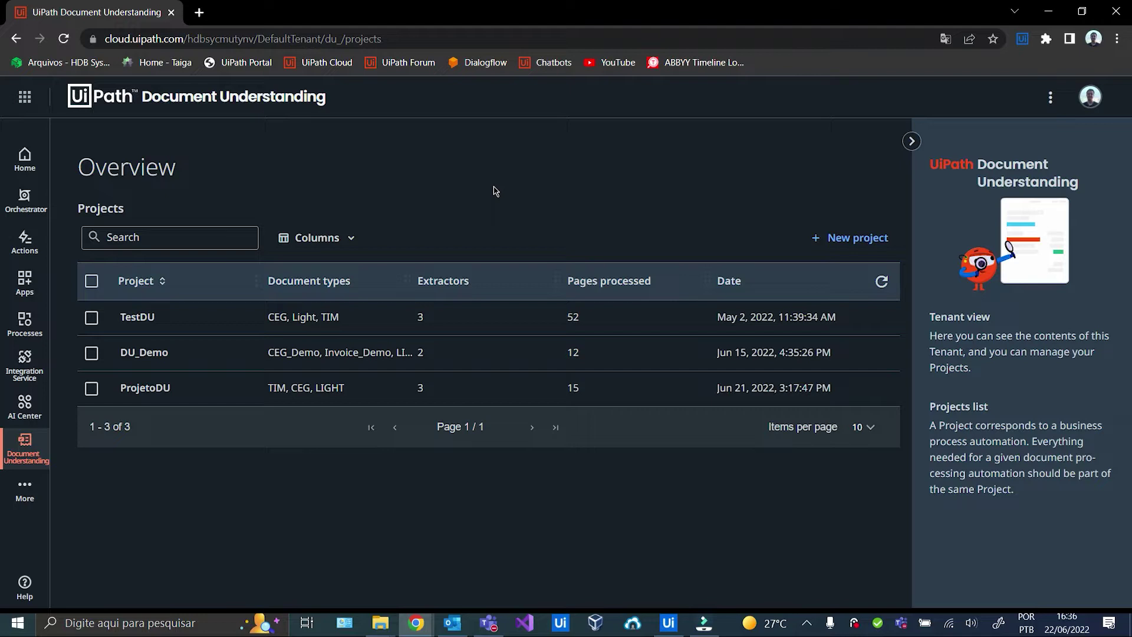
- Create a new project named ProjectDU with the default OCR settings and open it
{"action": "left_click", "coordinate": [830, 243]}
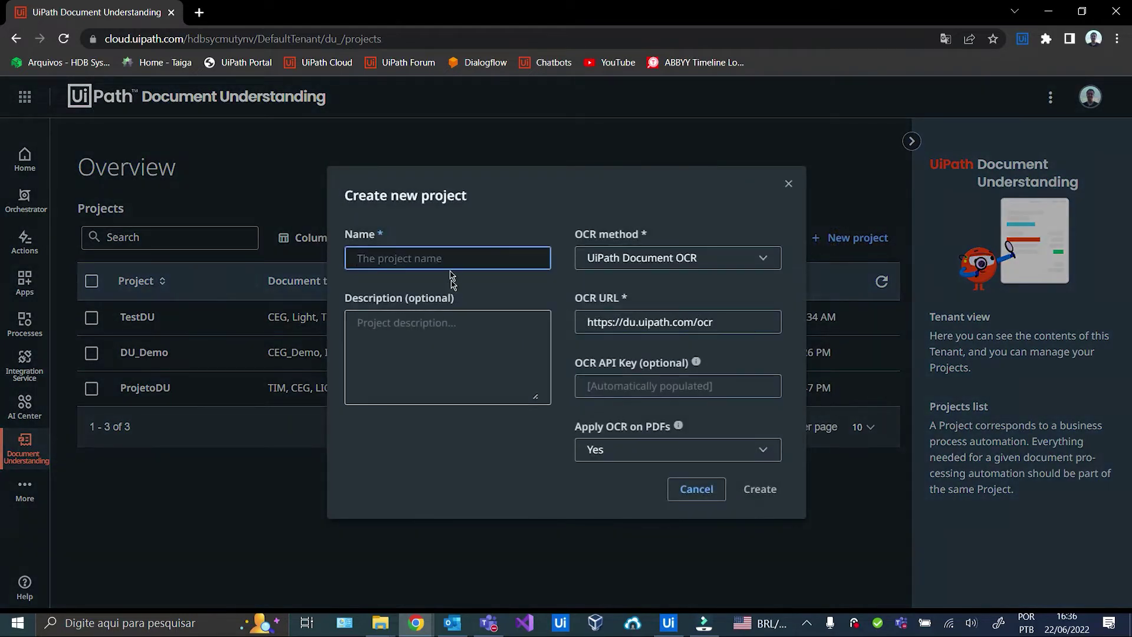
{"action": "type", "text": "ProjectDU"}
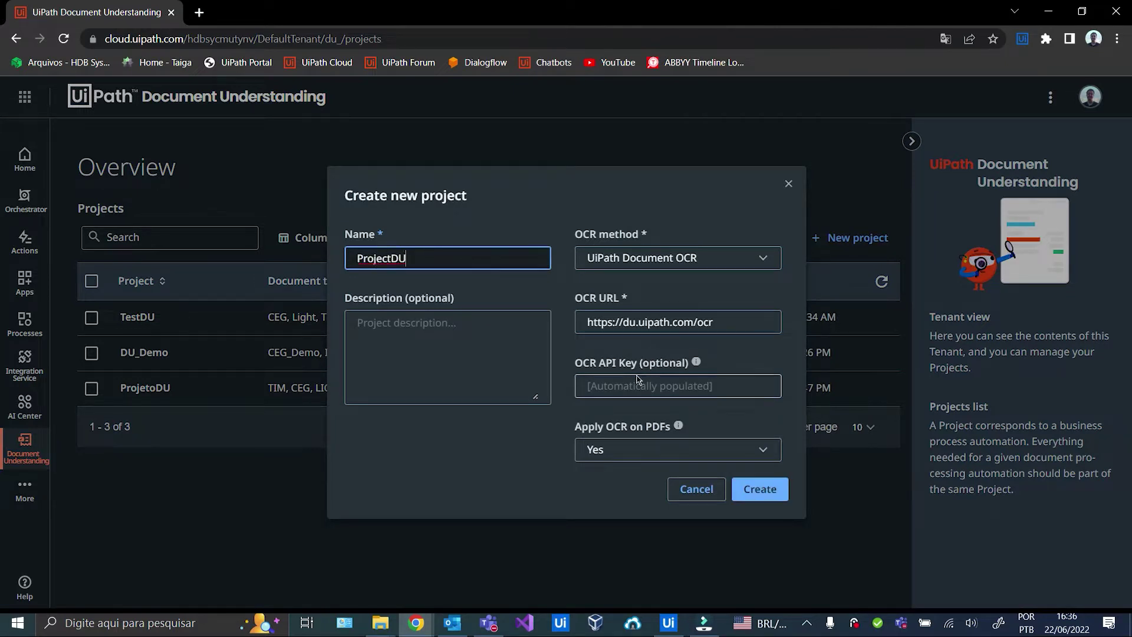
{"action": "left_click", "coordinate": [760, 491]}
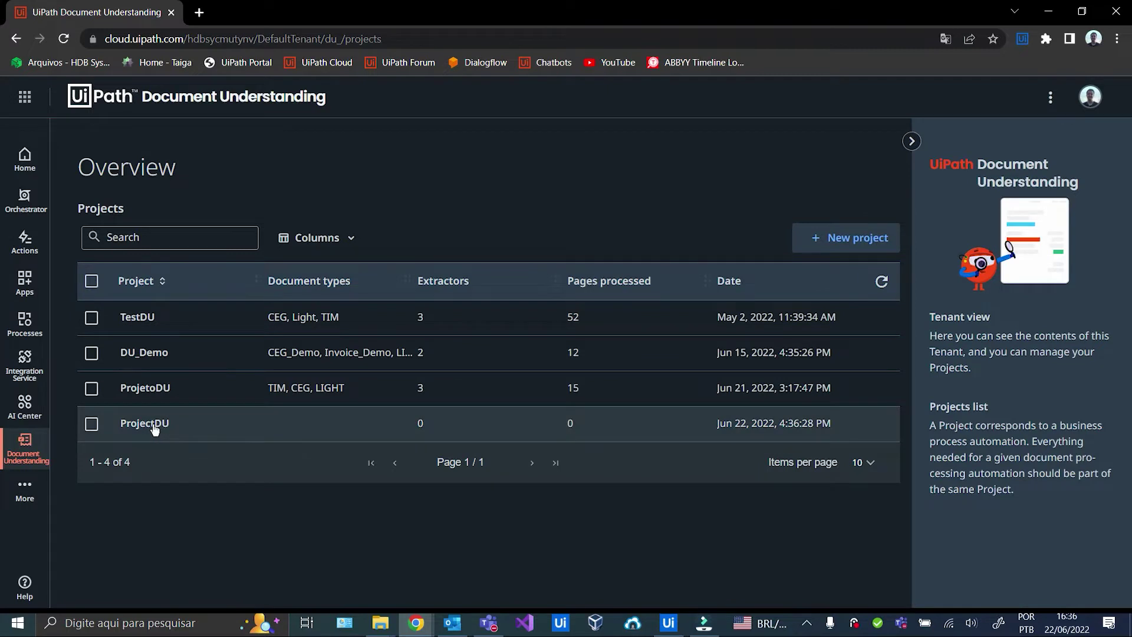
{"action": "left_click", "coordinate": [151, 424]}
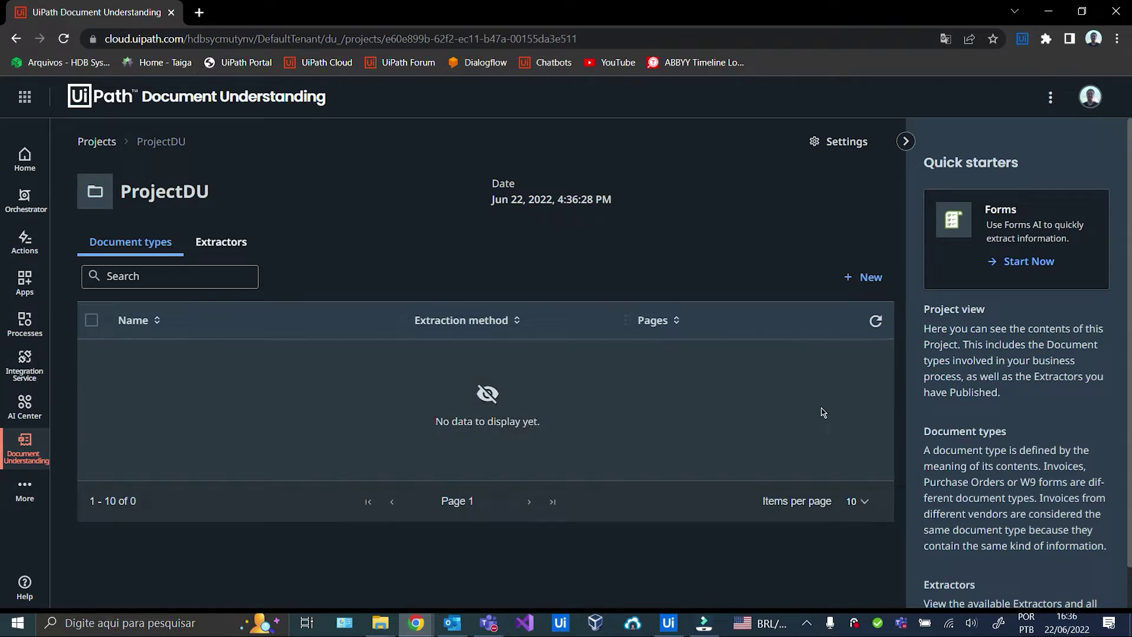
- Create a Forms AI (fixed layout forms) document type named CEG in ProjectDU
{"action": "left_click", "coordinate": [855, 284]}
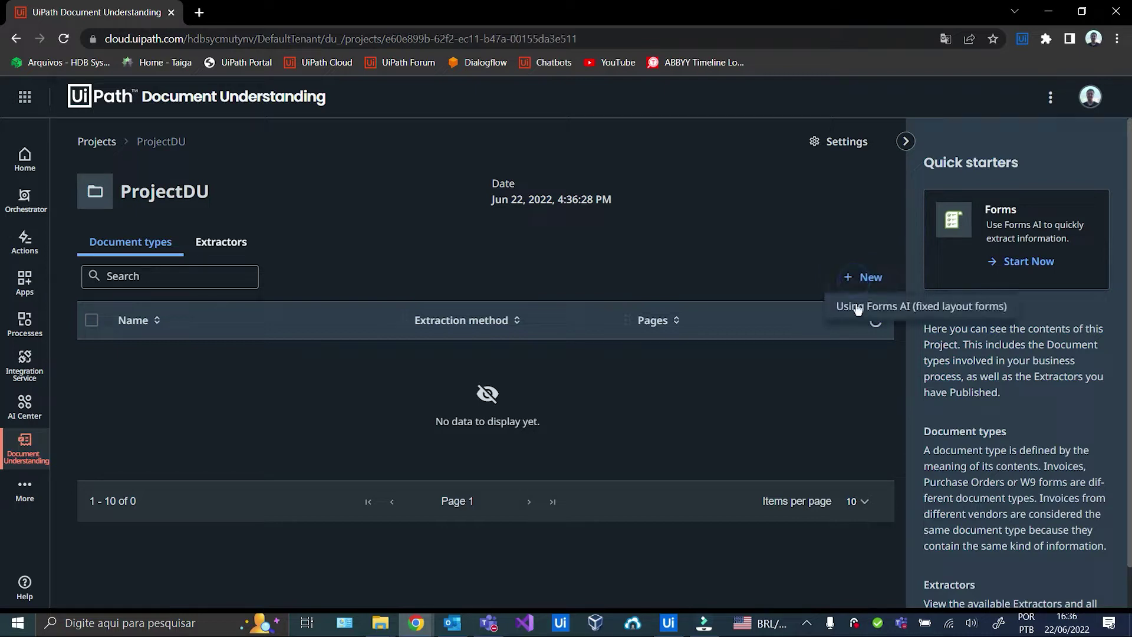
{"action": "left_click", "coordinate": [788, 258]}
{"action": "left_click", "coordinate": [857, 281]}
{"action": "left_click", "coordinate": [862, 308]}
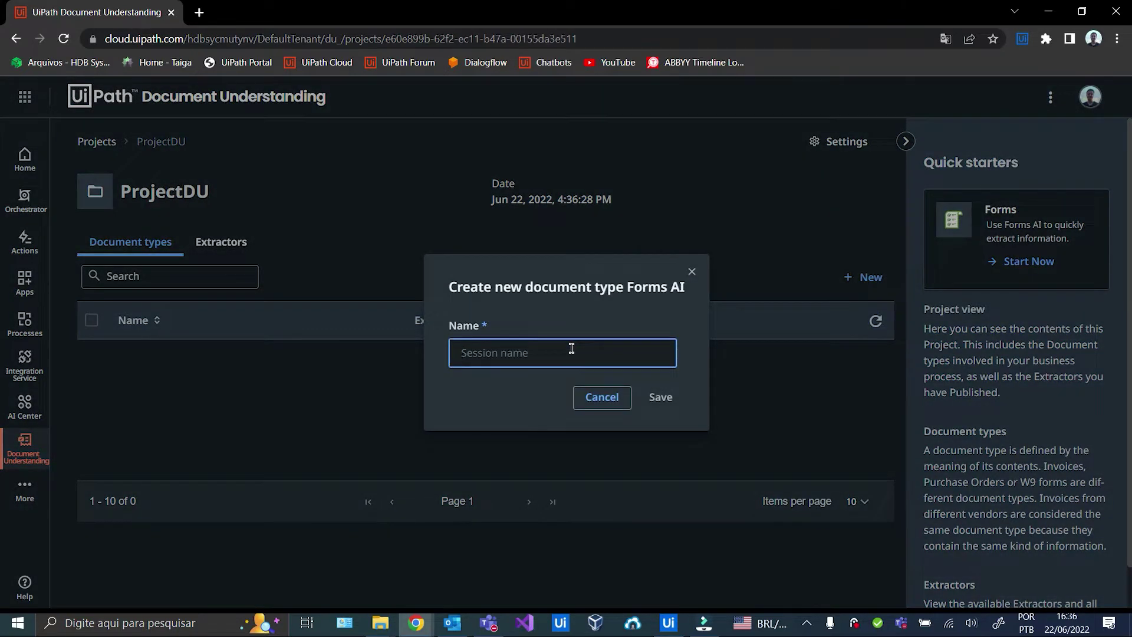
{"action": "type", "text": "CEG"}
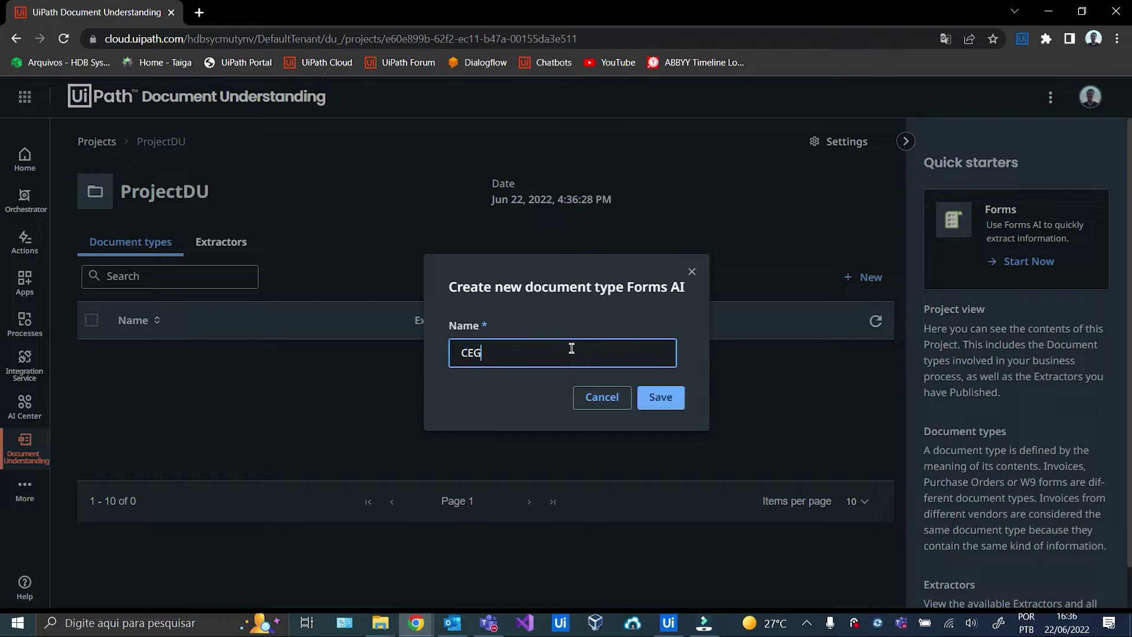
{"action": "left_click", "coordinate": [661, 400]}
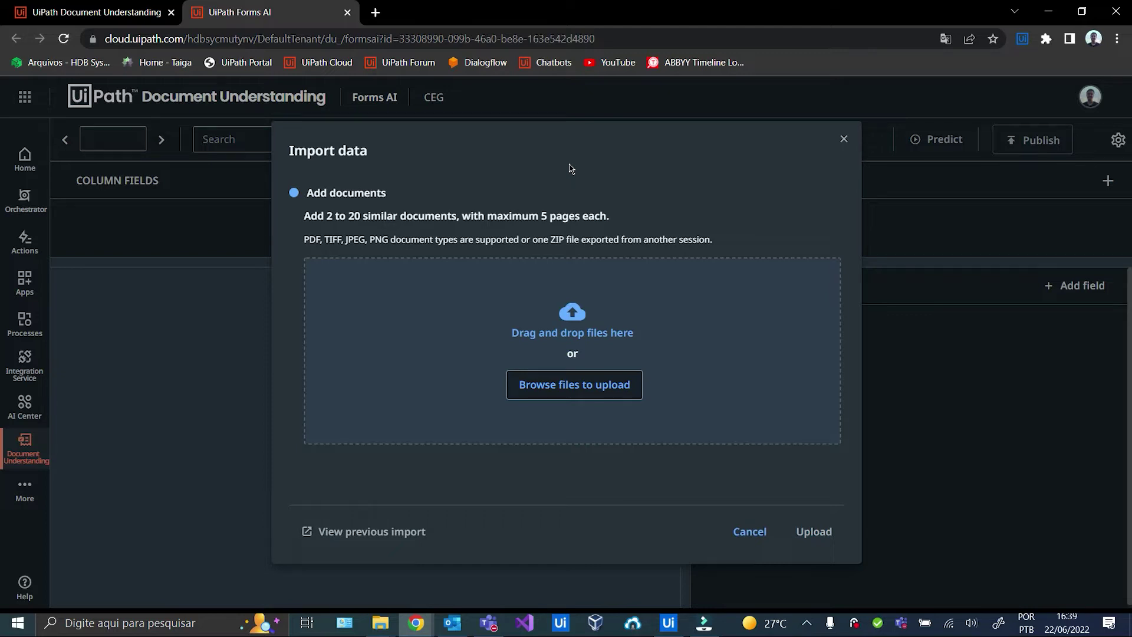
- Upload and import ceg-02-2021.jpg, ceg-03-2019.jpg, ceg-03-2020.jpg, ceg-04-2019.jpg and ceg-07-2018.jpg into the CEG session
{"action": "left_click", "coordinate": [563, 386]}
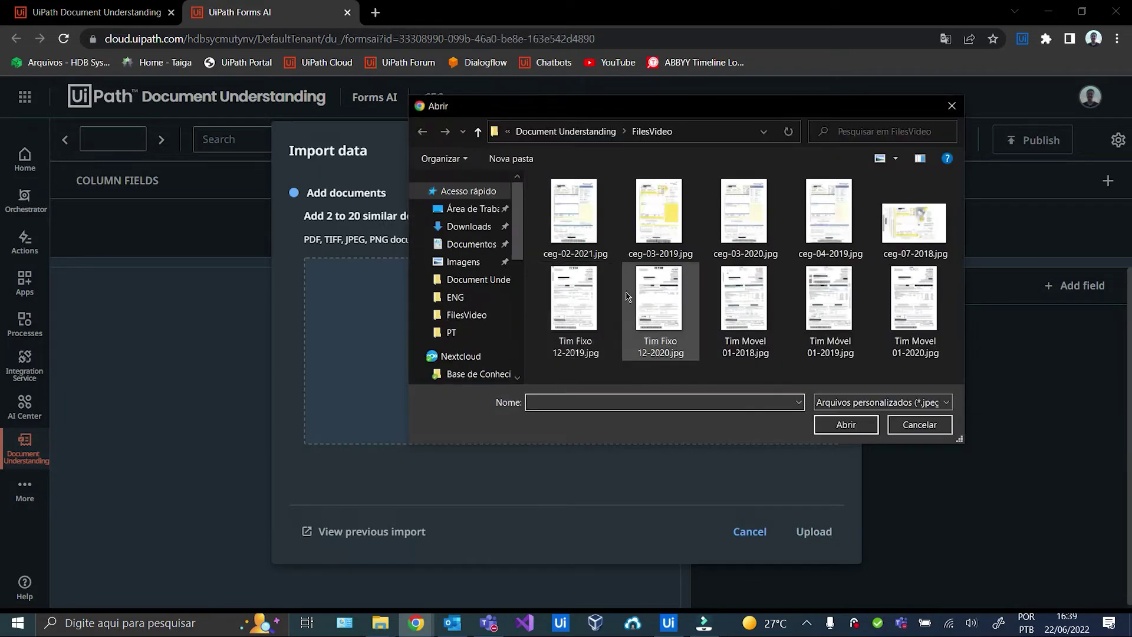
{"action": "left_click", "coordinate": [583, 229]}
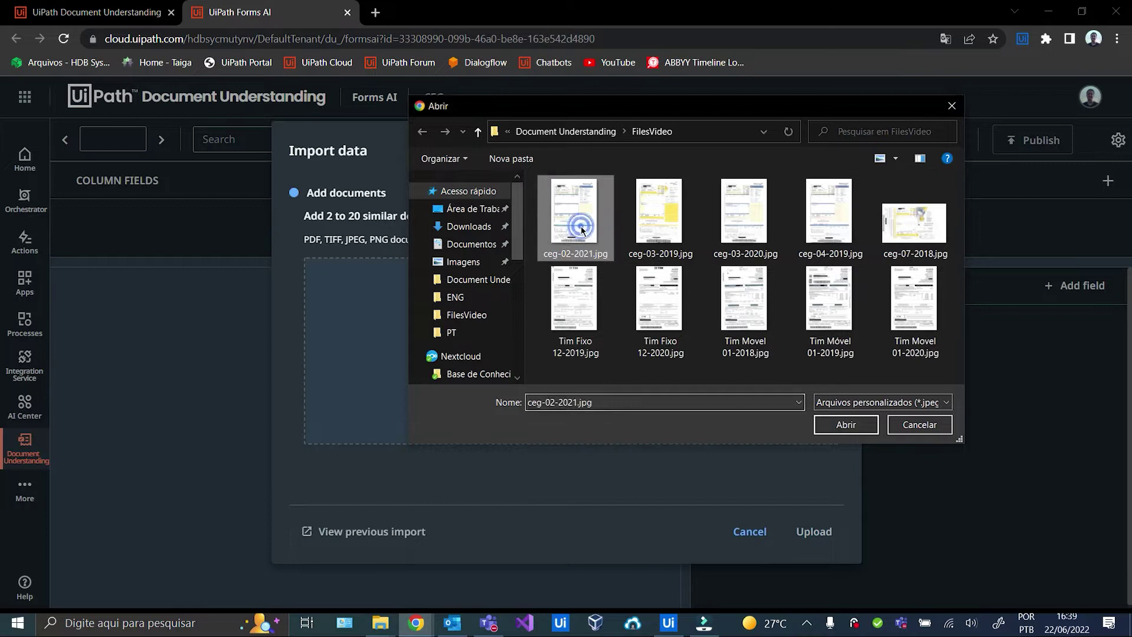
{"action": "key", "text": "shift+Right"}
{"action": "key", "text": "shift+Right"}
{"action": "key", "text": "shift+Right"}
{"action": "key", "text": "shift+Right"}
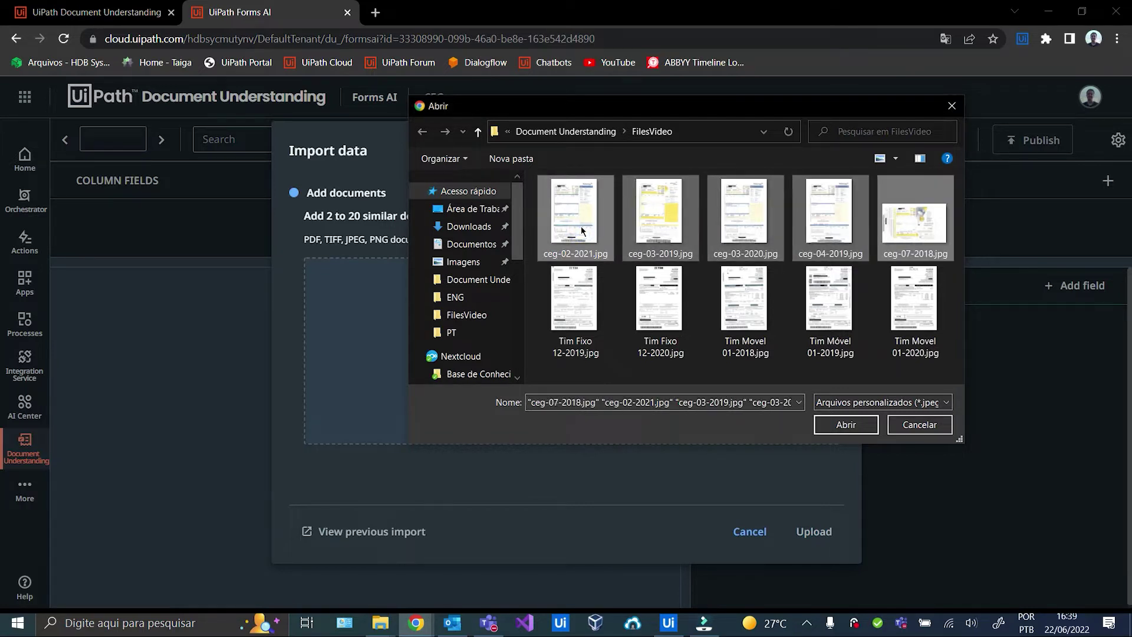
{"action": "left_click", "coordinate": [845, 425]}
{"action": "scroll", "coordinate": [744, 445], "scroll_direction": "down", "scroll_amount": 1}
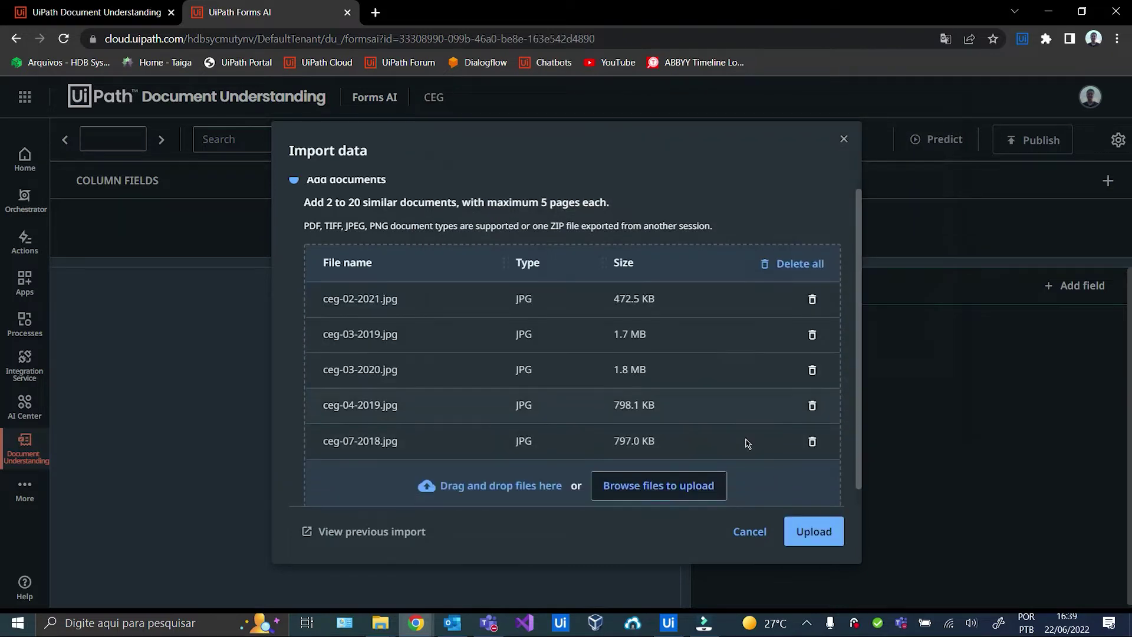
{"action": "left_click", "coordinate": [812, 532]}
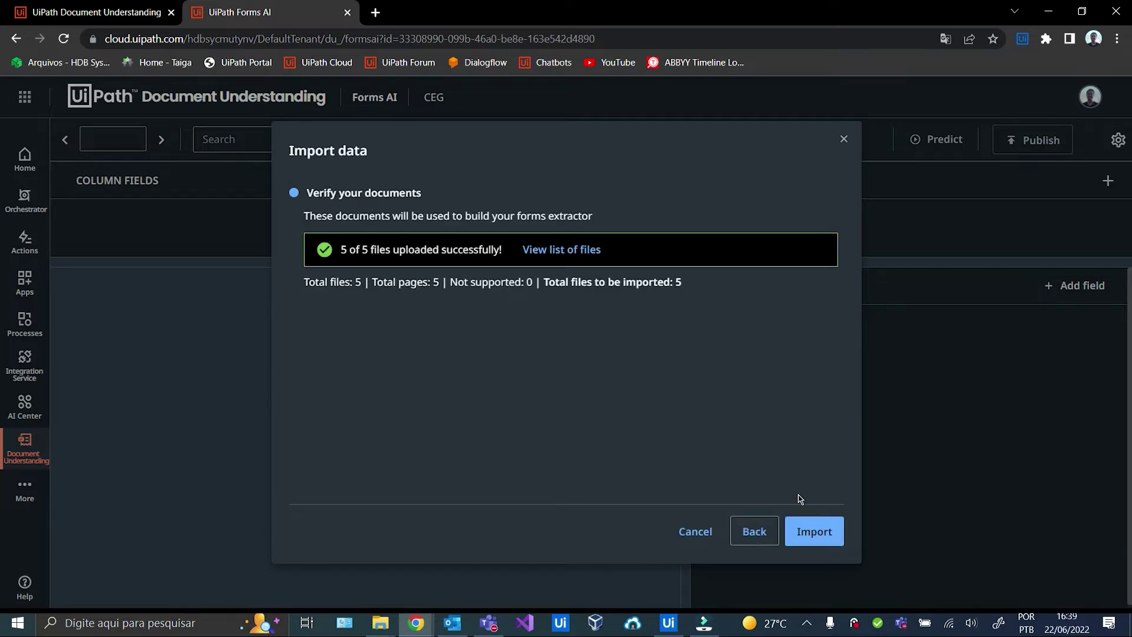
{"action": "left_click", "coordinate": [816, 532]}
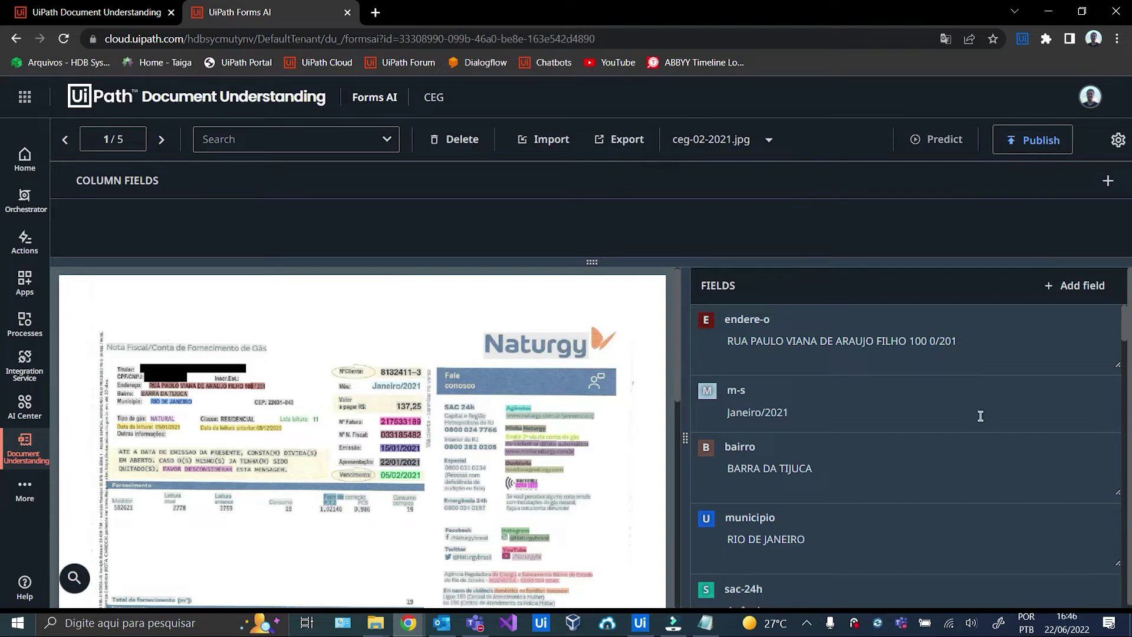
- Delete the endere-o field and rename the m-s field to mes
{"action": "left_click", "coordinate": [1106, 323]}
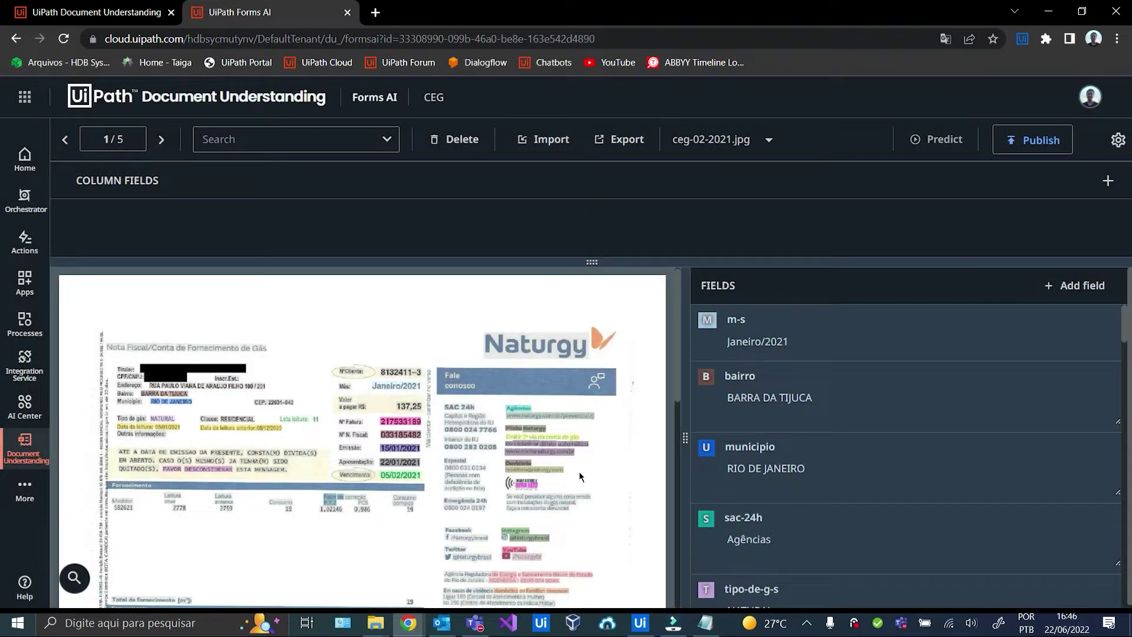
{"action": "left_click", "coordinate": [1104, 324]}
{"action": "left_click", "coordinate": [474, 175]}
{"action": "key", "text": "BackSpace"}
{"action": "key", "text": "BackSpace"}
{"action": "type", "text": "es"}
{"action": "left_click", "coordinate": [653, 509]}
- Delete the sac-24h, tipo-de-g-s and classe-residencial fields from the field list
{"action": "scroll", "coordinate": [855, 442], "scroll_direction": "down", "scroll_amount": 1}
{"action": "scroll", "coordinate": [900, 442], "scroll_direction": "up", "scroll_amount": 1}
{"action": "scroll", "coordinate": [935, 449], "scroll_direction": "down", "scroll_amount": 1}
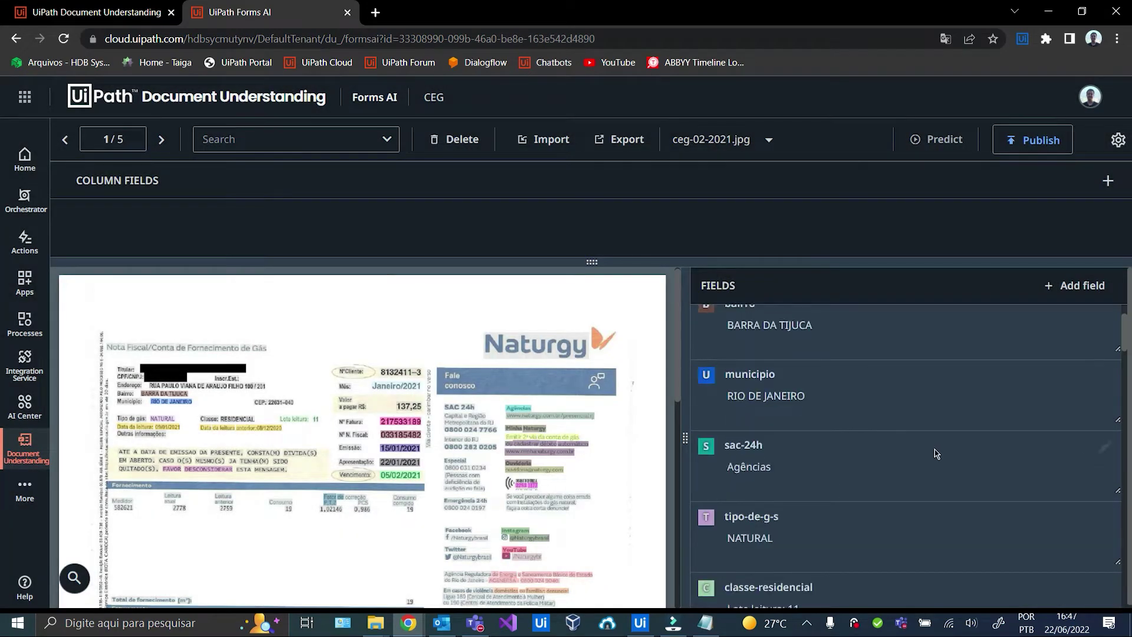
{"action": "left_click", "coordinate": [1104, 446]}
{"action": "left_click", "coordinate": [752, 473]}
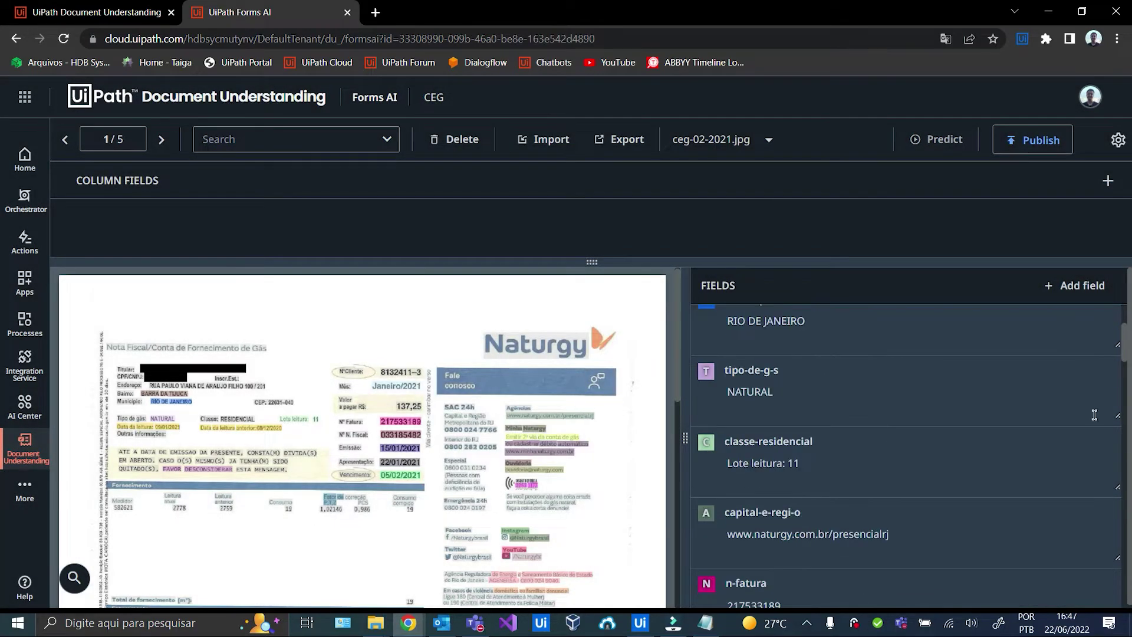
{"action": "left_click", "coordinate": [1104, 372]}
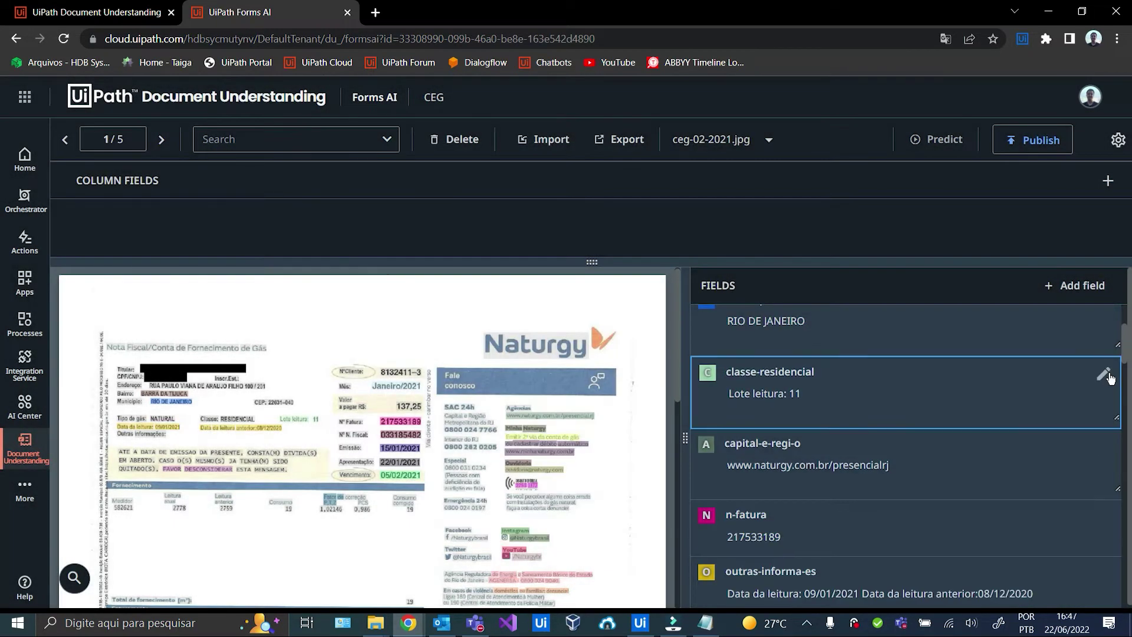
{"action": "left_click", "coordinate": [1105, 375]}
{"action": "left_click", "coordinate": [478, 517]}
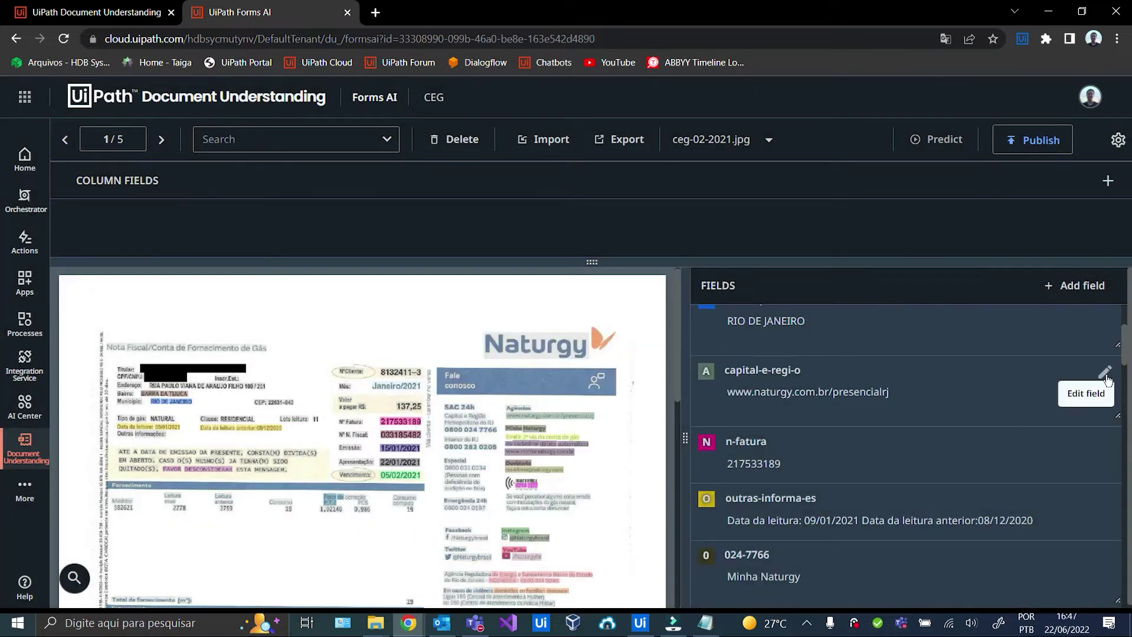
- Delete the capital-e-regi-o and outras-informa-es fields and the field holding the value Minha Naturgy
{"action": "left_click", "coordinate": [1104, 372]}
{"action": "left_click", "coordinate": [480, 511]}
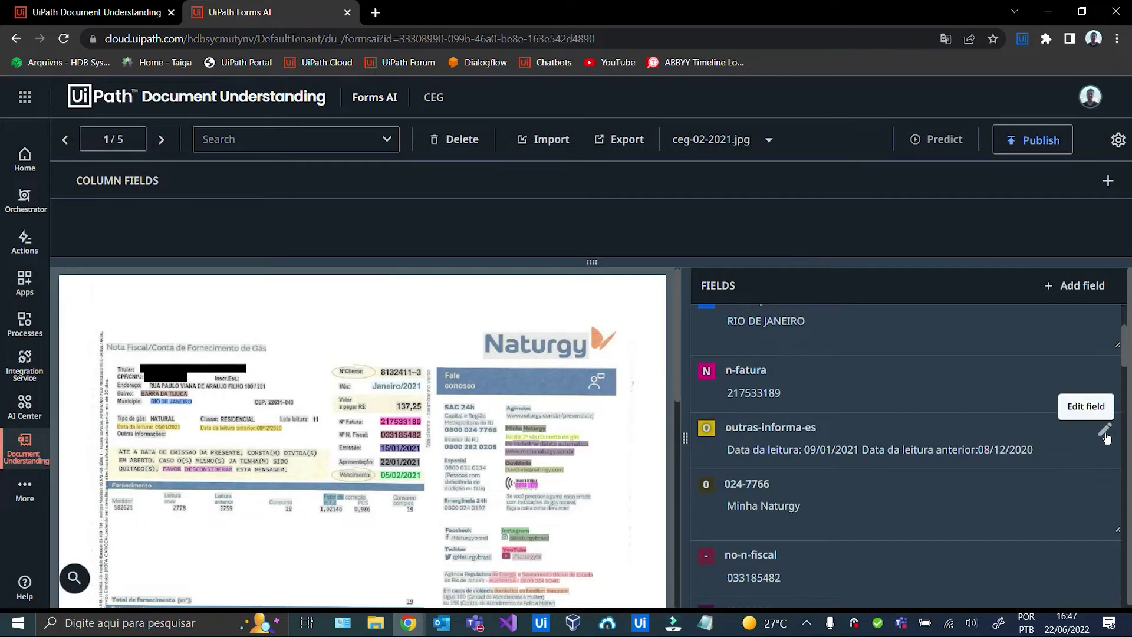
{"action": "left_click", "coordinate": [1105, 436]}
{"action": "left_click", "coordinate": [475, 510]}
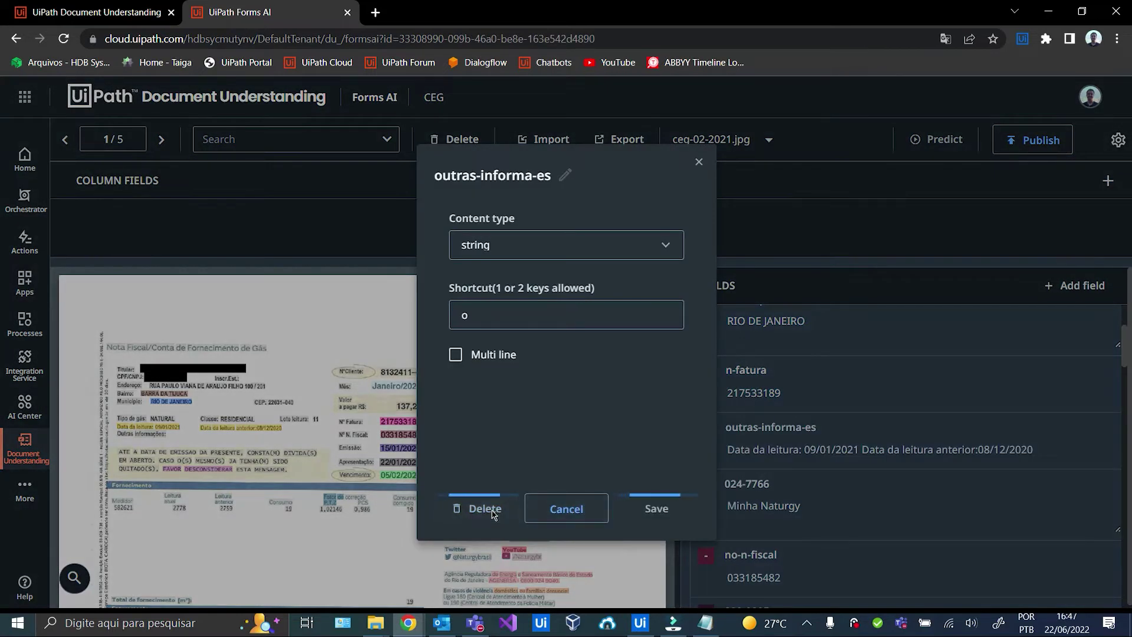
{"action": "left_click", "coordinate": [1105, 429]}
{"action": "left_click", "coordinate": [474, 511]}
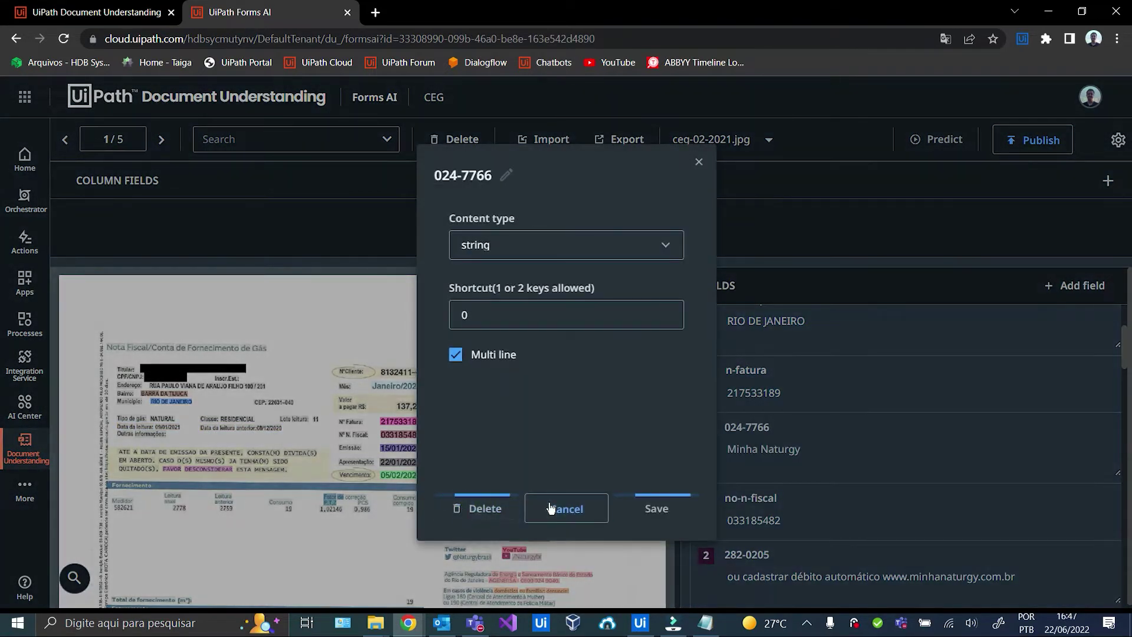
- Keep the no-n-fiscal field, and delete the field containing the débito automático text and the interior-do-rj field
{"action": "left_click", "coordinate": [1104, 429]}
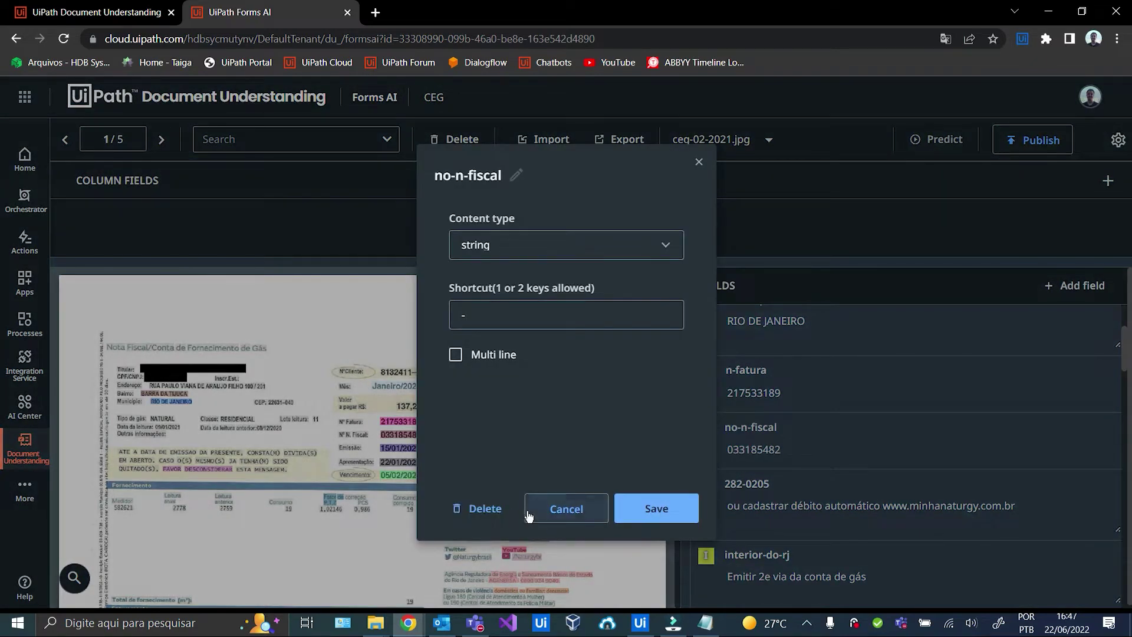
{"action": "left_click", "coordinate": [566, 510]}
{"action": "left_click", "coordinate": [1104, 486]}
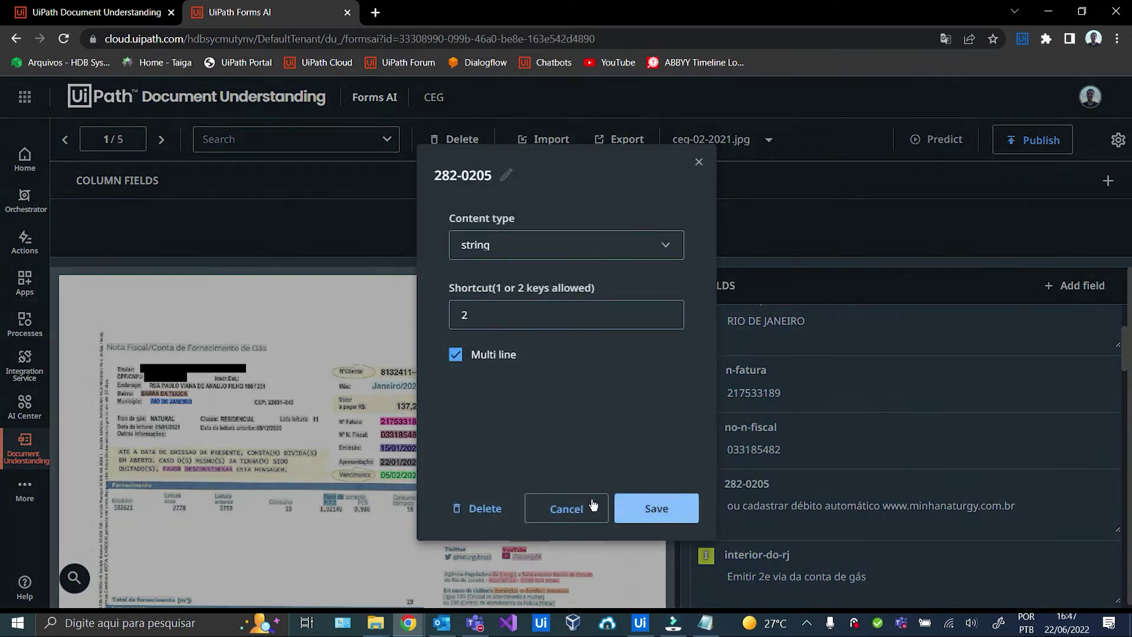
{"action": "left_click", "coordinate": [484, 508]}
{"action": "scroll", "coordinate": [858, 465], "scroll_direction": "down", "scroll_amount": 2}
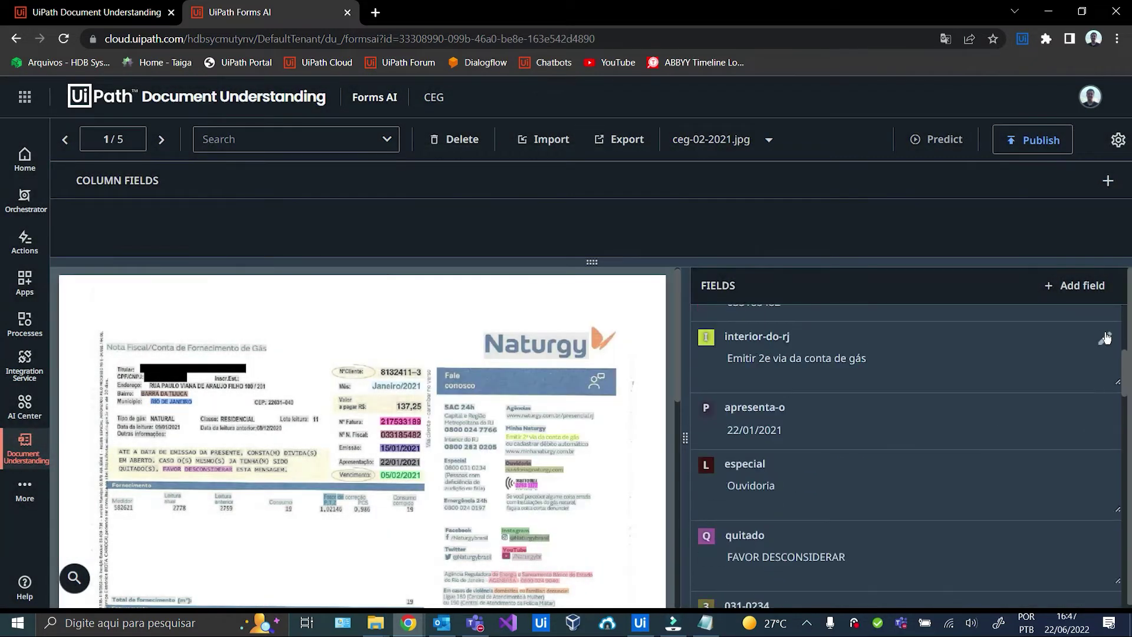
{"action": "left_click", "coordinate": [1103, 336]}
{"action": "left_click", "coordinate": [485, 508]}
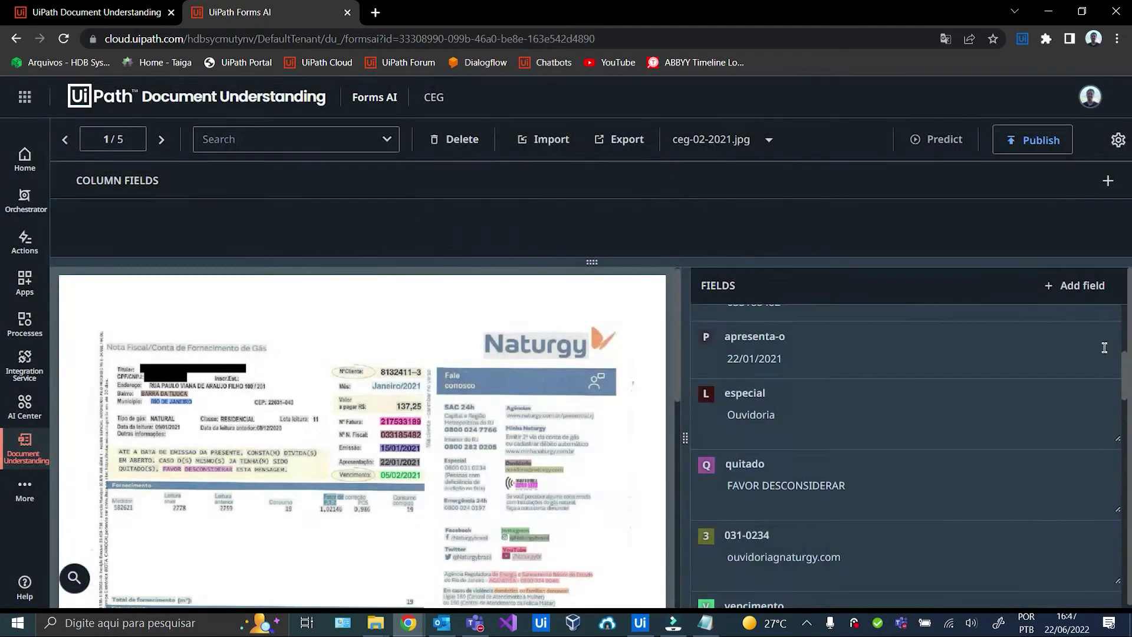
- Rename the apresenta-o field to apresentacao and save it
{"action": "left_click", "coordinate": [1103, 336]}
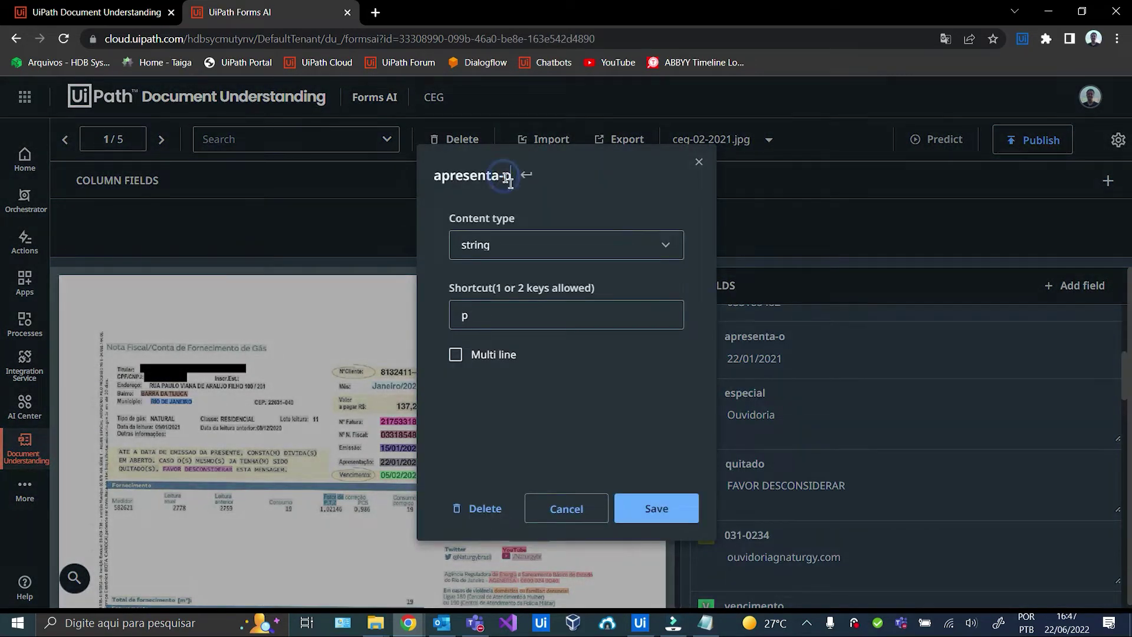
{"action": "key", "text": "Delete"}
{"action": "type", "text": "ca"}
{"action": "left_click", "coordinate": [640, 507]}
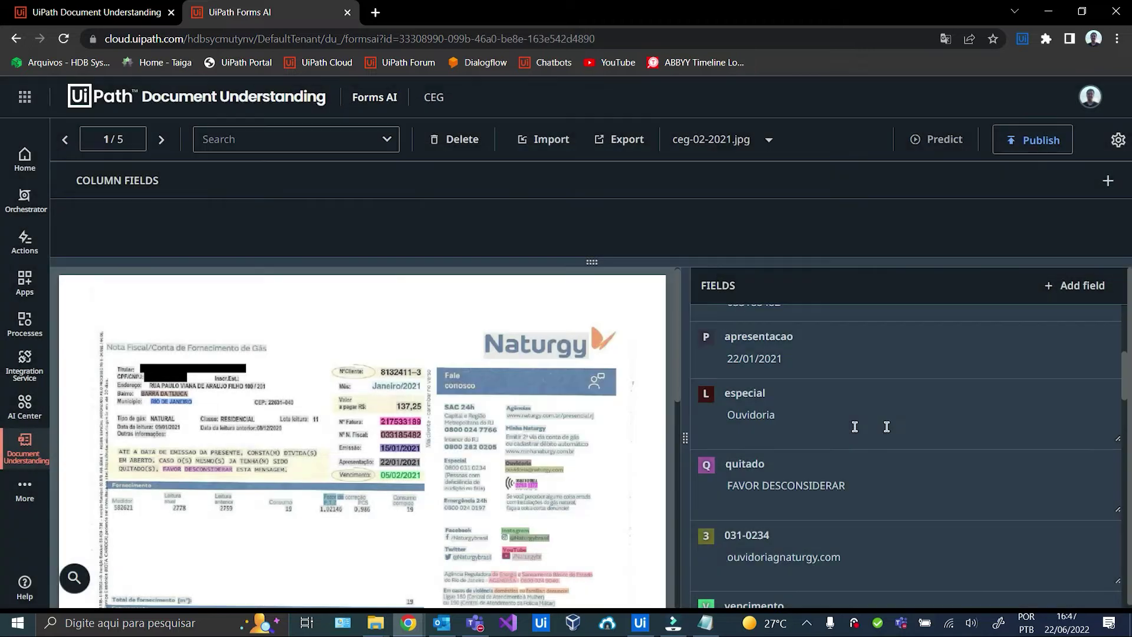
- Delete the especial and quitado fields and the field holding the ouvidoria contact address
{"action": "left_click", "coordinate": [1103, 392]}
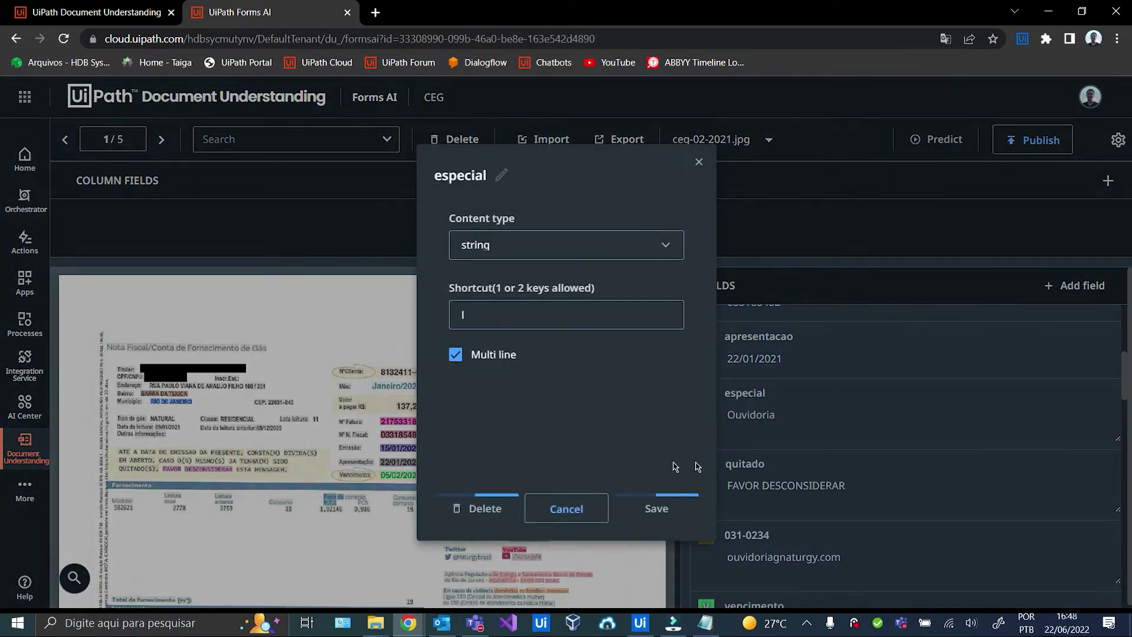
{"action": "left_click", "coordinate": [484, 508]}
{"action": "left_click", "coordinate": [1103, 392]}
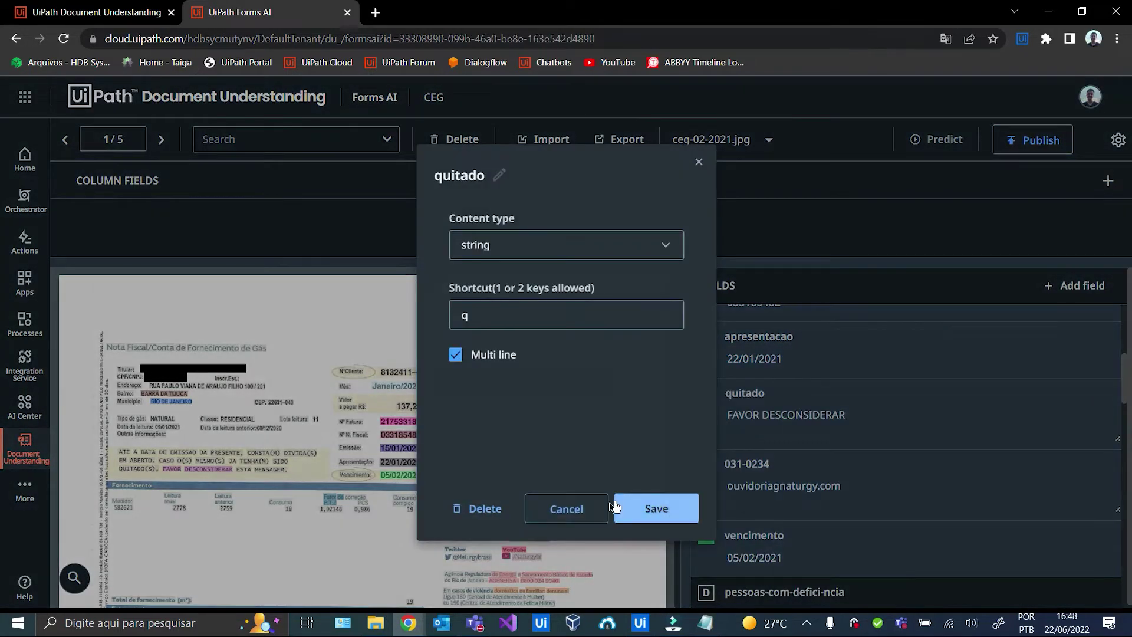
{"action": "left_click", "coordinate": [479, 511]}
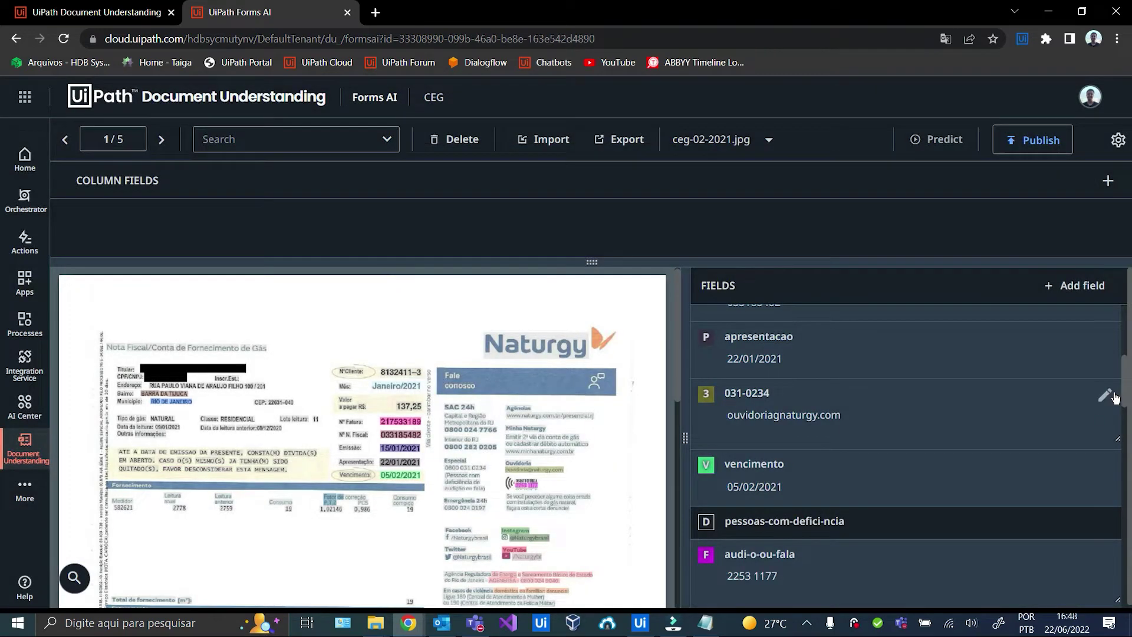
{"action": "left_click", "coordinate": [1106, 397]}
{"action": "left_click", "coordinate": [478, 508]}
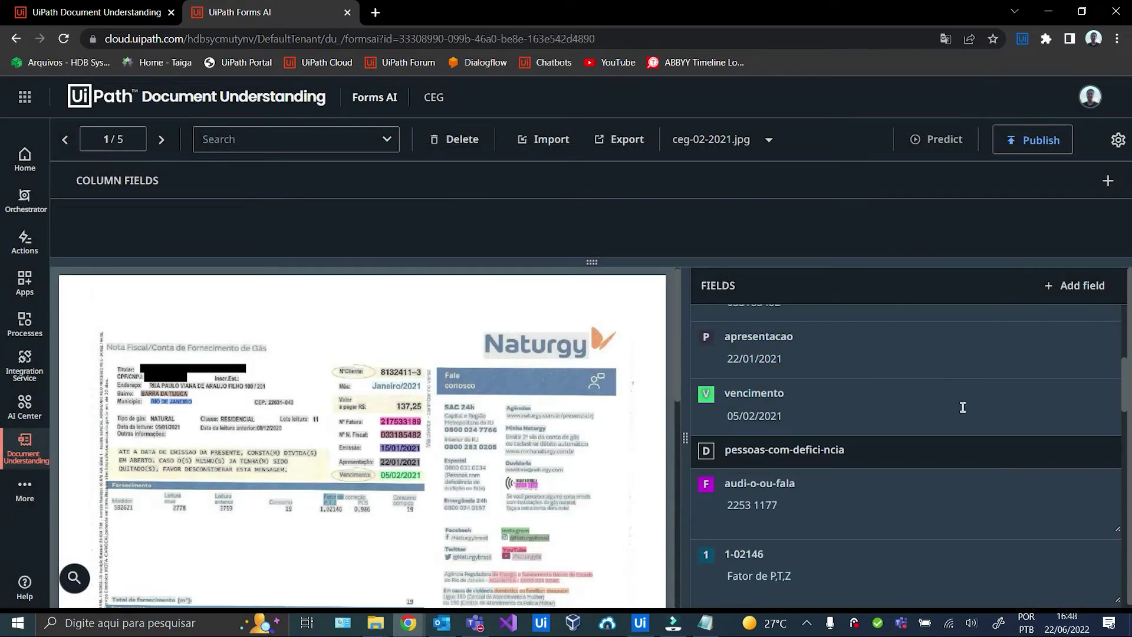
- Delete the pessoas-com-defici-ncia, audi-o-ou-fala and 1-02146 fields below vencimento
{"action": "left_click", "coordinate": [1106, 449]}
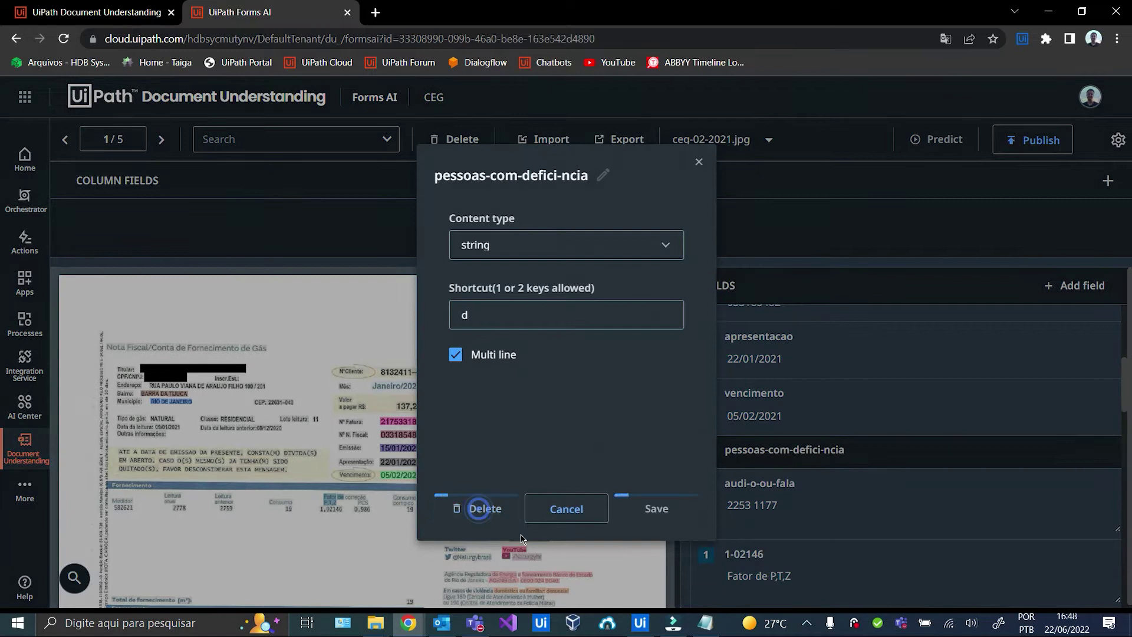
{"action": "left_click", "coordinate": [478, 508]}
{"action": "left_click", "coordinate": [1106, 453]}
{"action": "left_click", "coordinate": [478, 508]}
{"action": "left_click", "coordinate": [1105, 451]}
{"action": "left_click", "coordinate": [479, 508]}
- Delete the field listed between vencimento and facebook, as well as the facebook field itself
{"action": "left_click", "coordinate": [1104, 384]}
{"action": "left_click", "coordinate": [471, 508]}
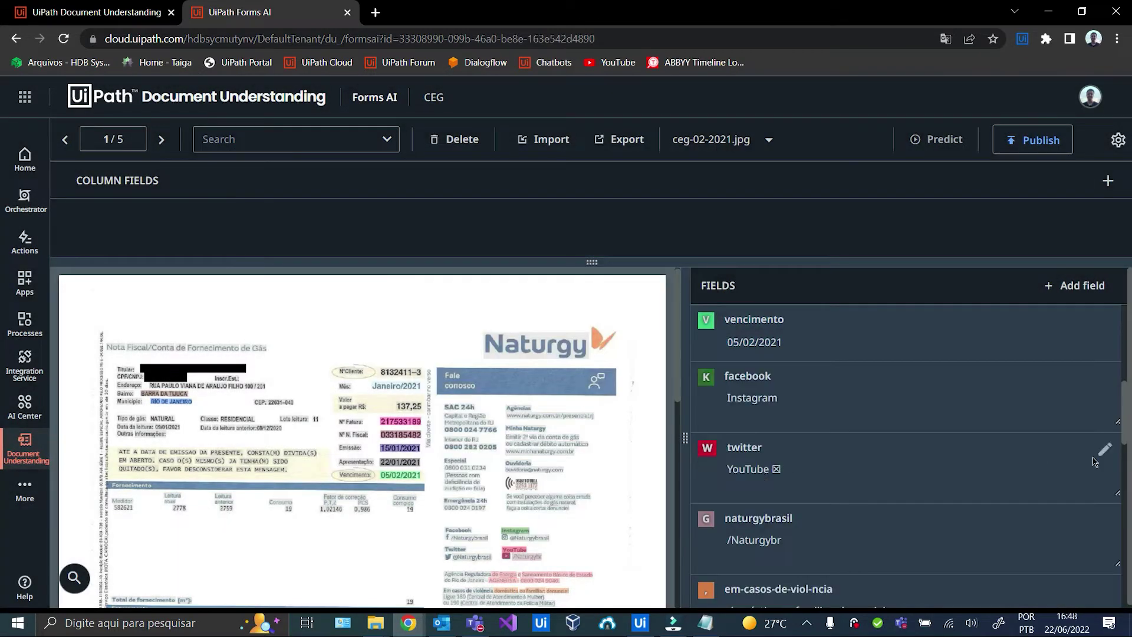
{"action": "left_click", "coordinate": [1105, 384]}
{"action": "left_click", "coordinate": [479, 508]}
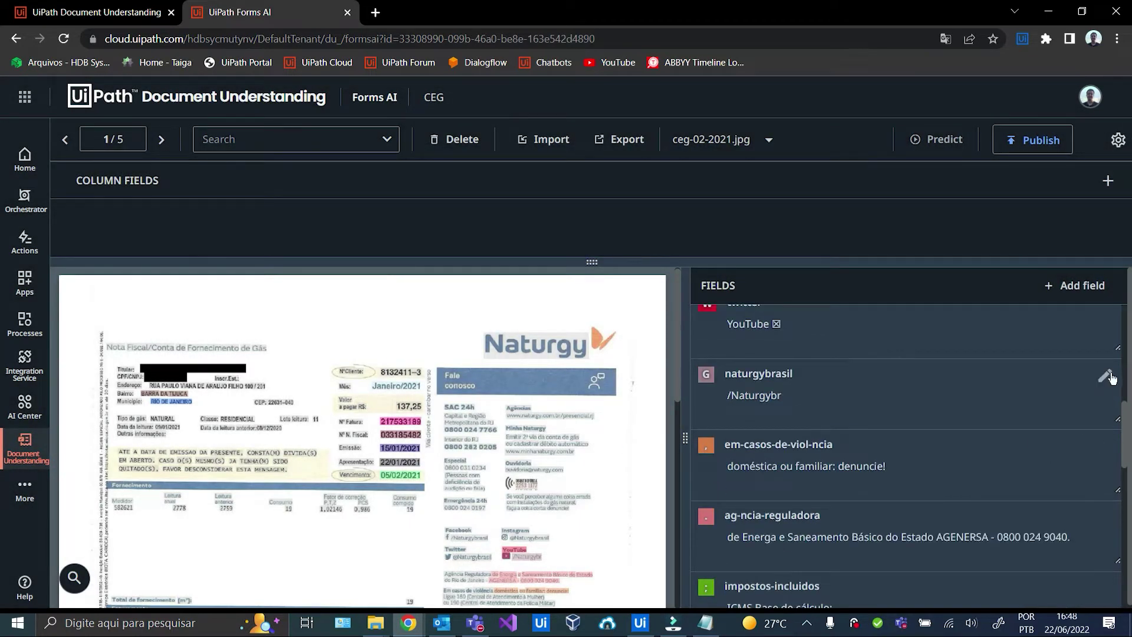
- Delete the naturgybrasil, em-casos-de-viol-ncia and ag-ncia-reguladora fields listed below twitter
{"action": "left_click", "coordinate": [1104, 377]}
{"action": "left_click", "coordinate": [479, 508]}
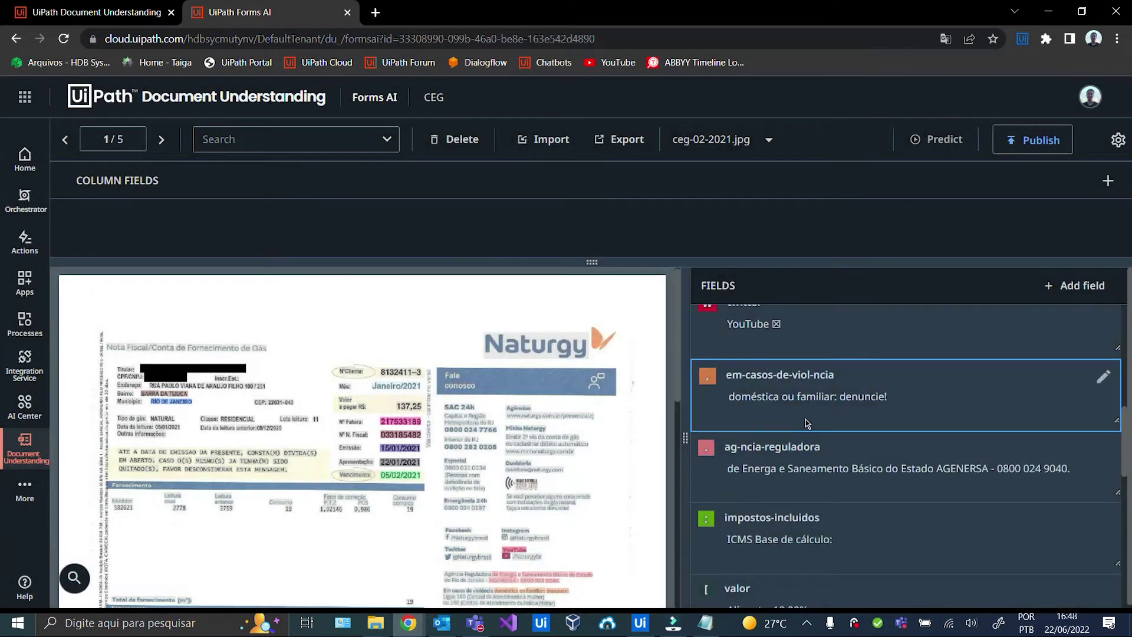
{"action": "left_click", "coordinate": [1104, 375]}
{"action": "left_click", "coordinate": [479, 508]}
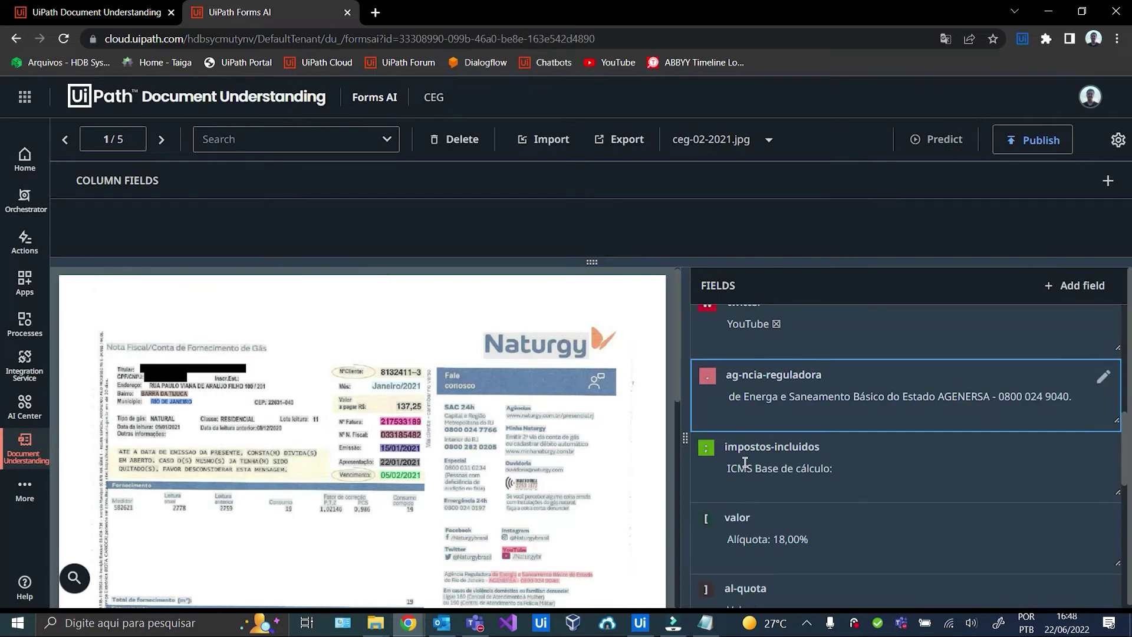
{"action": "left_click", "coordinate": [1105, 377]}
{"action": "left_click", "coordinate": [476, 507]}
- Delete the impostos-incluidos, valor and al-quota tax fields
{"action": "left_click", "coordinate": [1111, 377]}
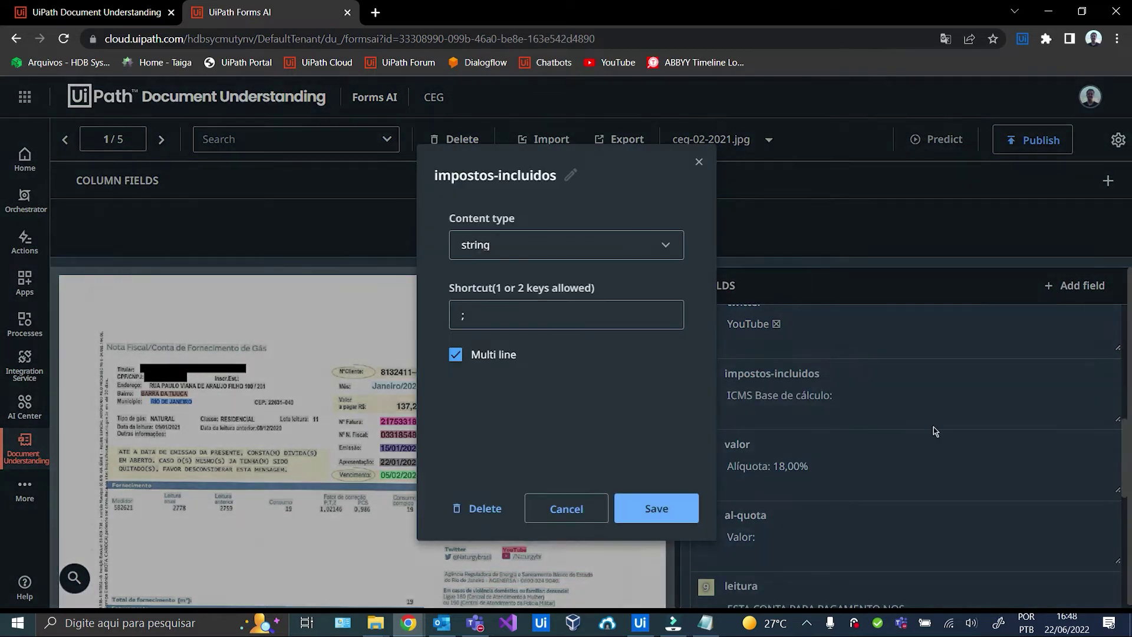
{"action": "left_click", "coordinate": [471, 508]}
{"action": "left_click", "coordinate": [1103, 379]}
{"action": "left_click", "coordinate": [478, 507]}
{"action": "left_click", "coordinate": [1104, 376]}
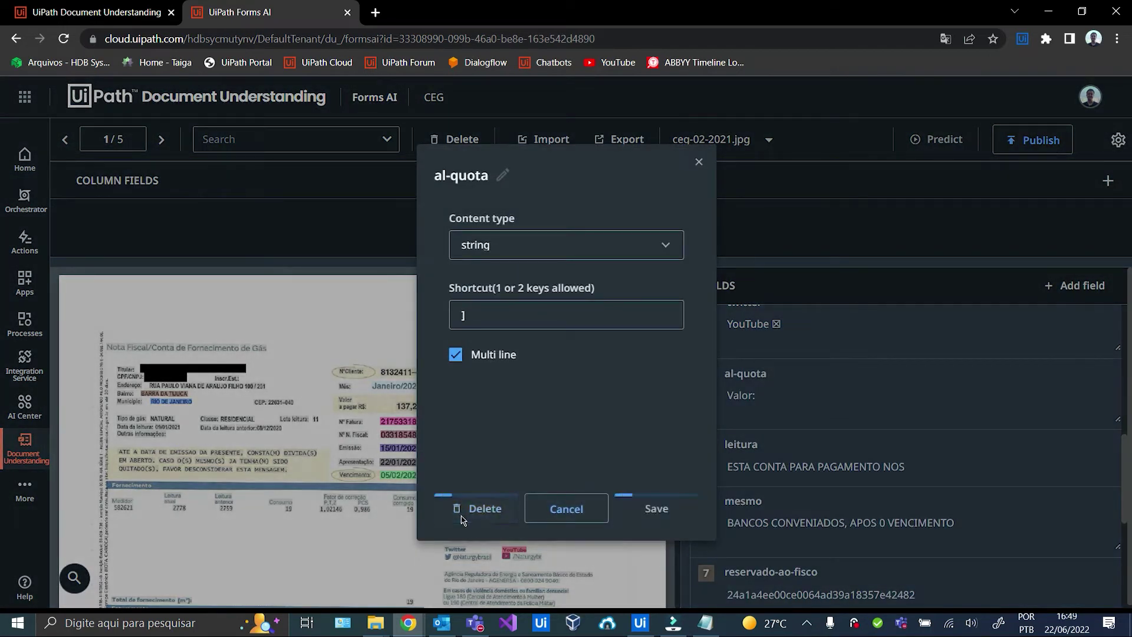
{"action": "left_click", "coordinate": [476, 507]}
- Delete the leitura, mesmo, reservado-ao-fisco and econ-mica-ita-santander fields
{"action": "left_click", "coordinate": [1102, 378]}
{"action": "left_click", "coordinate": [476, 507]}
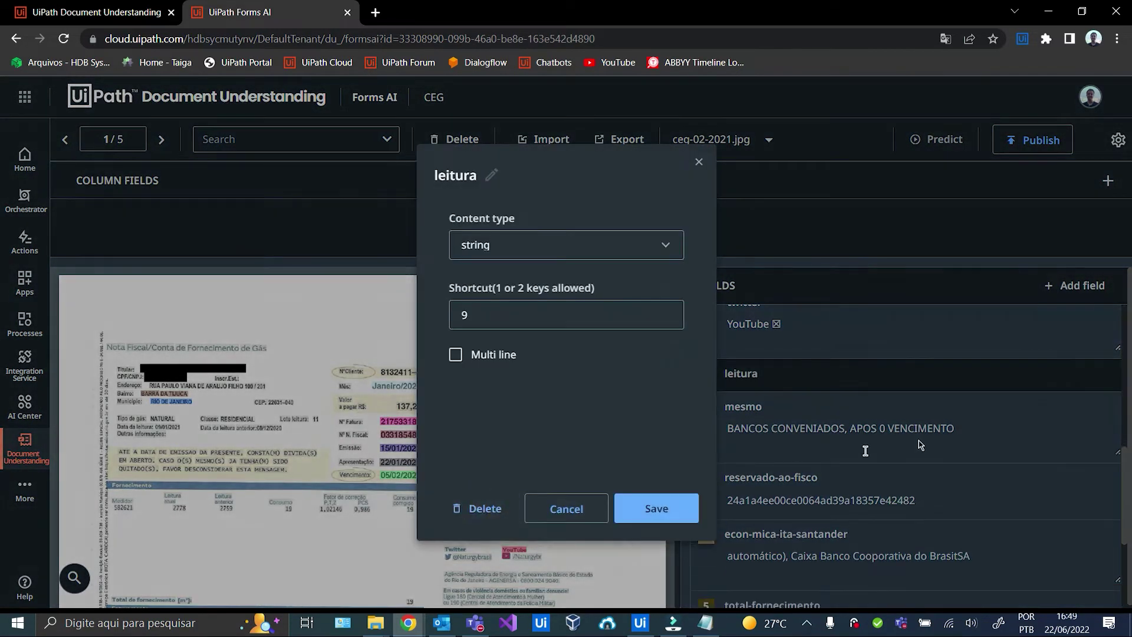
{"action": "left_click", "coordinate": [1104, 377]}
{"action": "left_click", "coordinate": [476, 507]}
{"action": "left_click", "coordinate": [1104, 377]}
{"action": "left_click", "coordinate": [476, 507]}
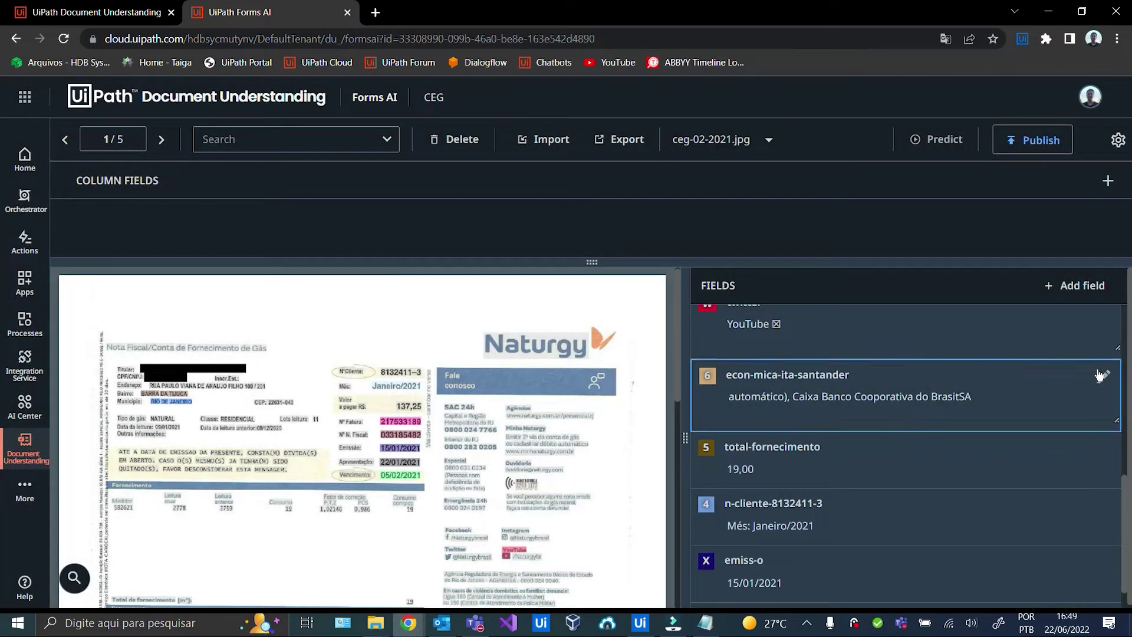
{"action": "left_click", "coordinate": [1103, 375]}
{"action": "left_click", "coordinate": [476, 507]}
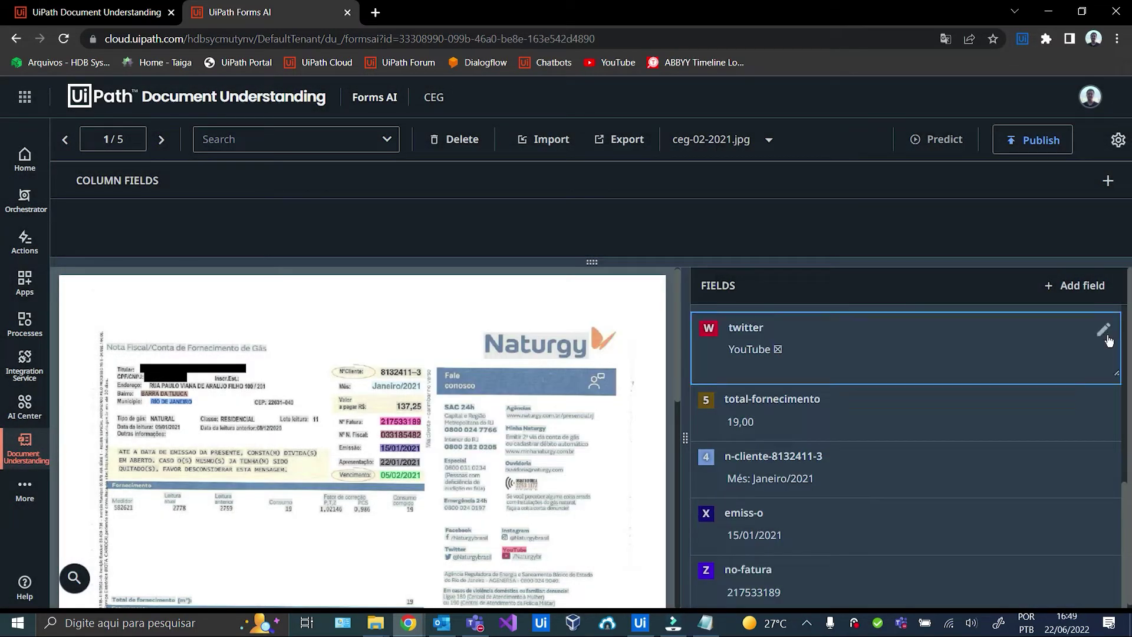
- Delete the twitter, vencimento and apresentacao fields above total-fornecimento
{"action": "left_click", "coordinate": [1104, 332]}
{"action": "left_click", "coordinate": [476, 507]}
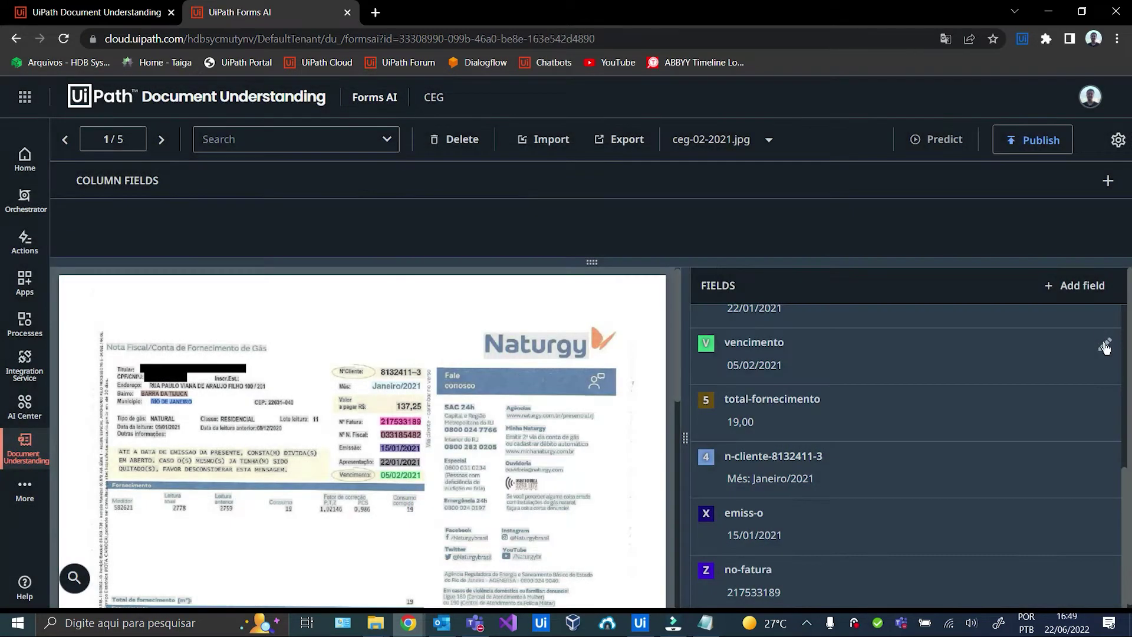
{"action": "left_click", "coordinate": [1102, 342]}
{"action": "left_click", "coordinate": [476, 507]}
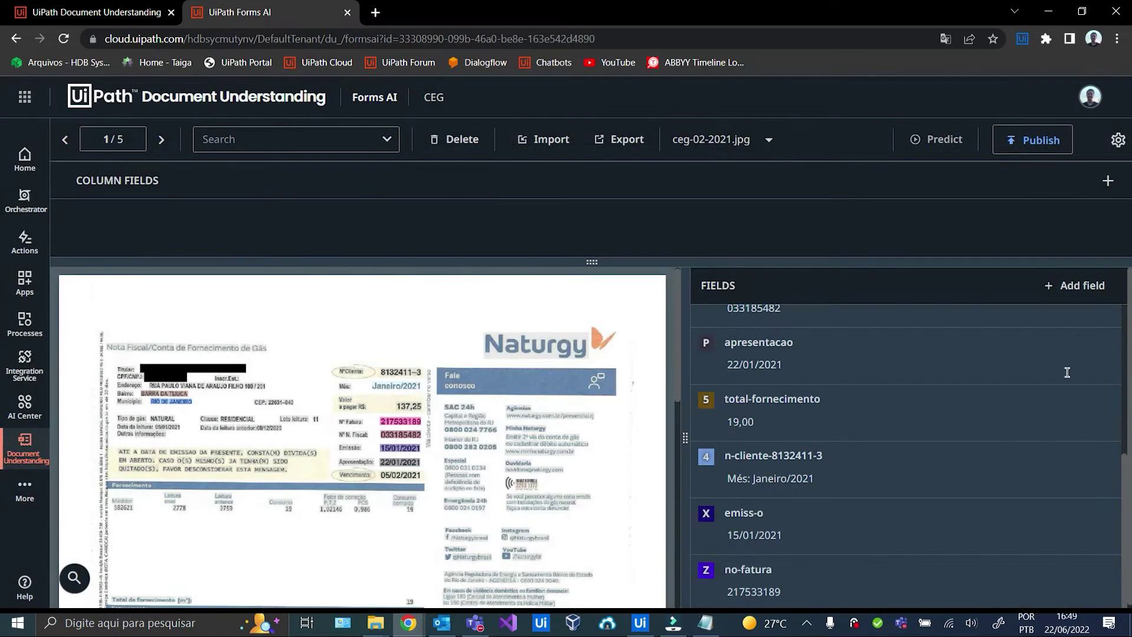
{"action": "left_click", "coordinate": [1104, 346]}
{"action": "left_click", "coordinate": [463, 507]}
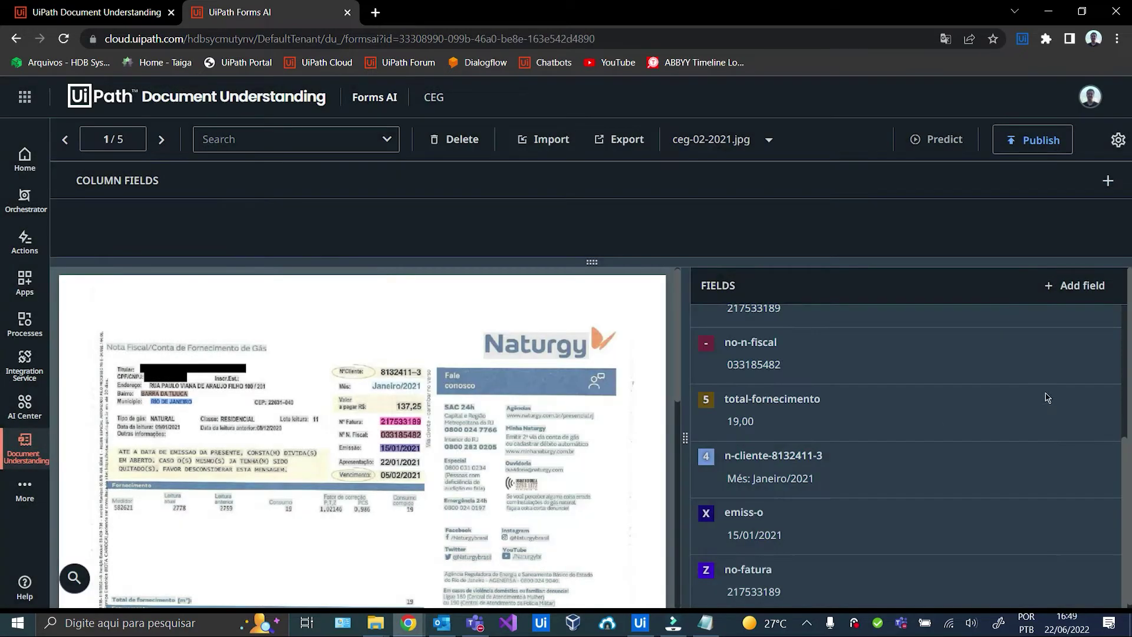
- Delete the total-fornecimento field and the n-cliente field that holds the billing month
{"action": "scroll", "coordinate": [1048, 405], "scroll_direction": "up", "scroll_amount": 2}
{"action": "scroll", "coordinate": [1048, 404], "scroll_direction": "down", "scroll_amount": 2}
{"action": "left_click", "coordinate": [1104, 403]}
{"action": "left_click", "coordinate": [477, 508]}
{"action": "left_click", "coordinate": [1104, 456]}
{"action": "left_click", "coordinate": [464, 511]}
- Rename the emiss-o field to emissao, save it, and delete the duplicate no-fatura field
{"action": "left_click", "coordinate": [1104, 512]}
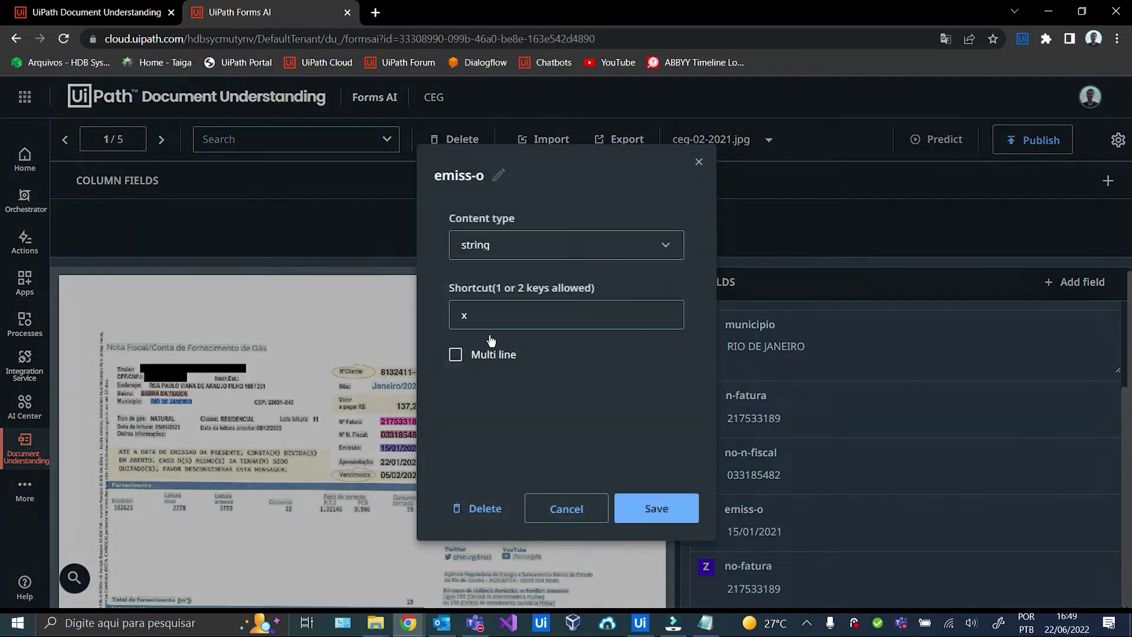
{"action": "left_click", "coordinate": [499, 176]}
{"action": "key", "text": "BackSpace"}
{"action": "key", "text": "BackSpace"}
{"action": "type", "text": "ao"}
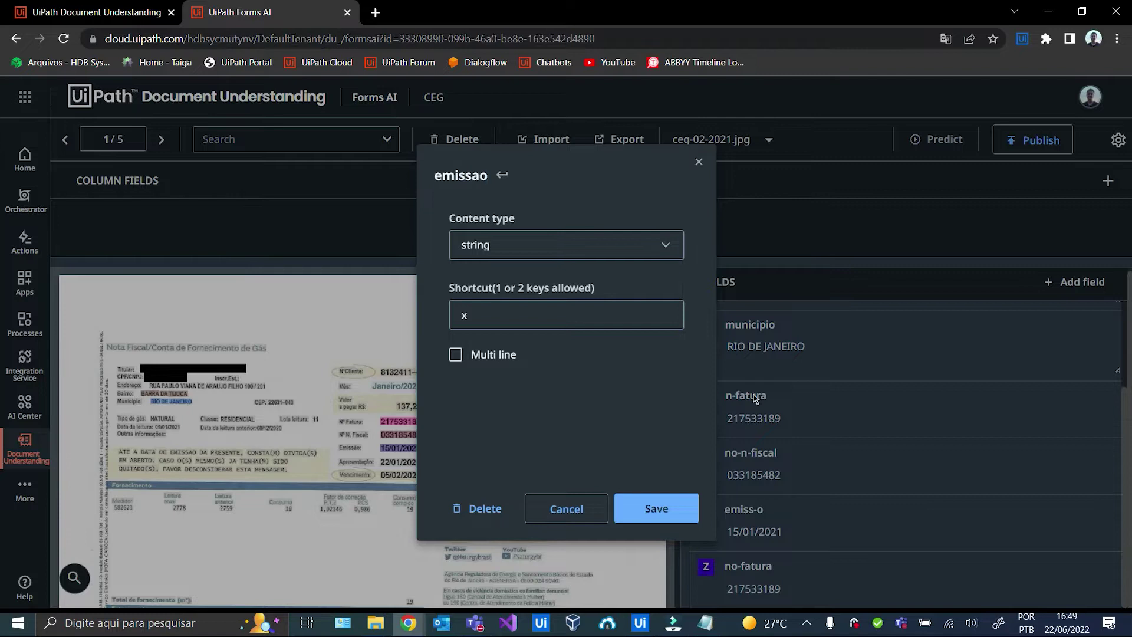
{"action": "left_click", "coordinate": [655, 508]}
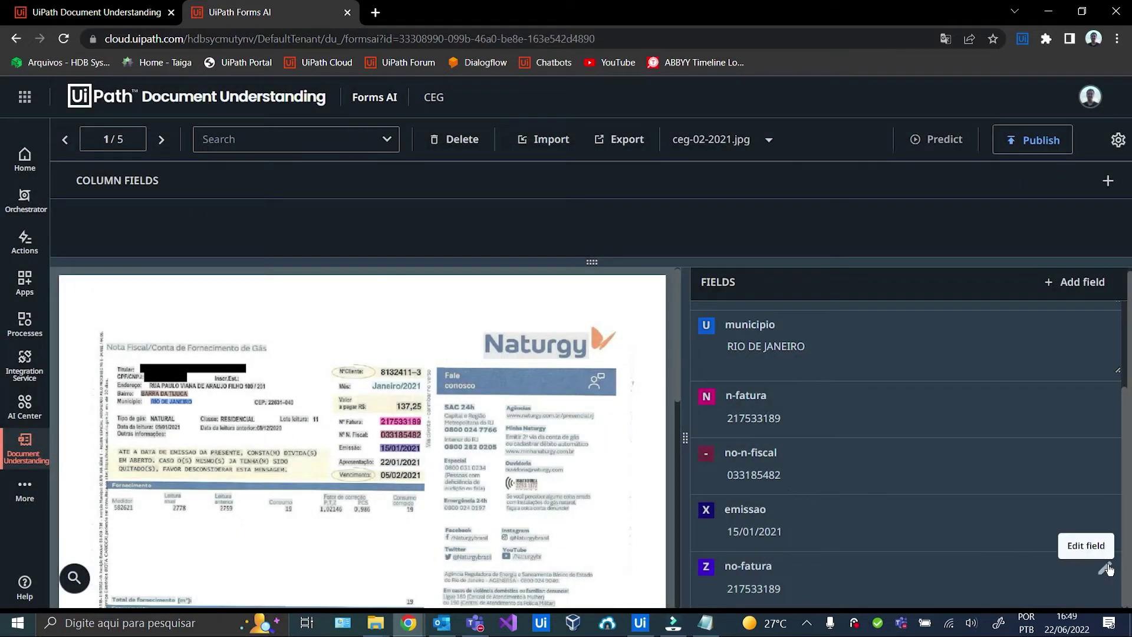
{"action": "left_click", "coordinate": [1106, 568]}
{"action": "left_click", "coordinate": [468, 511]}
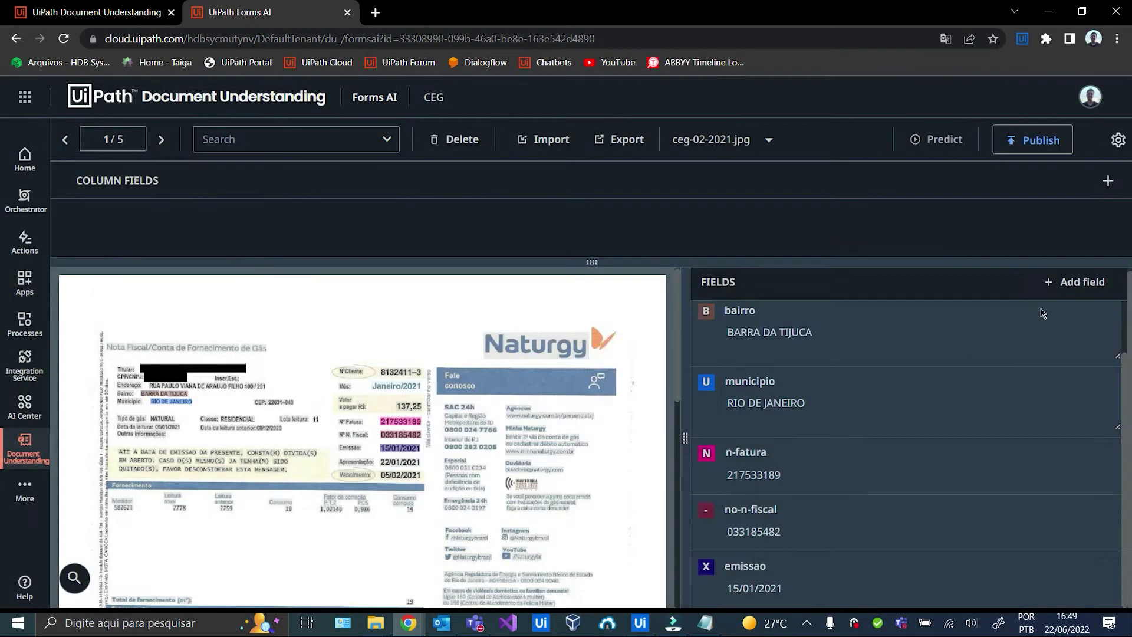
- Add a regular field named total and assign the bill's payable amount to it
{"action": "left_click", "coordinate": [1064, 282]}
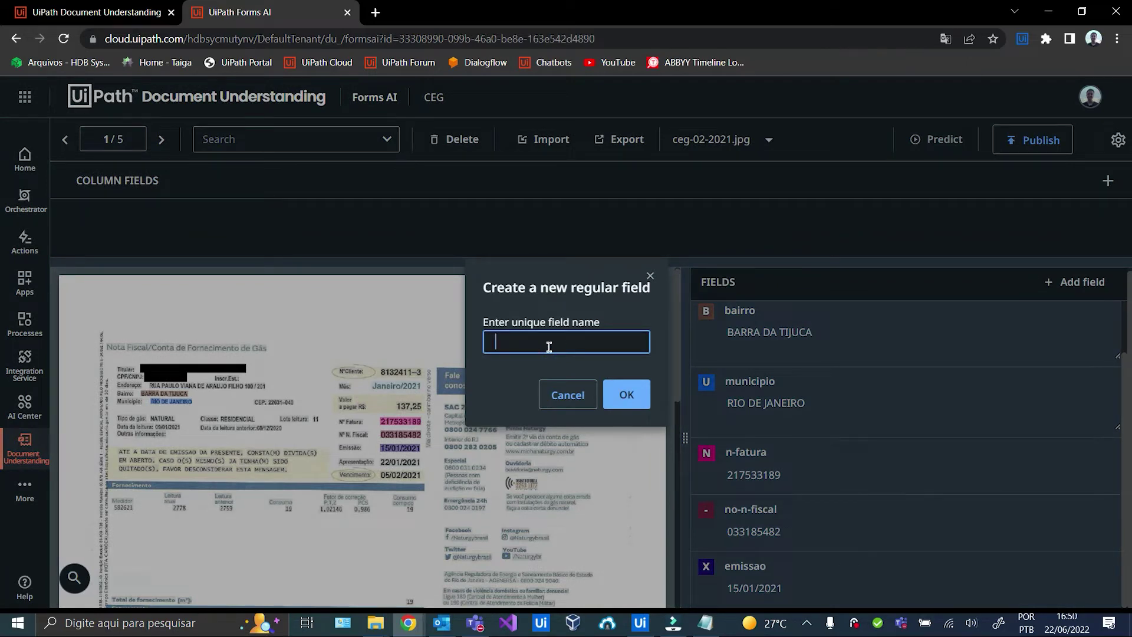
{"action": "type", "text": "total"}
{"action": "left_click", "coordinate": [642, 406]}
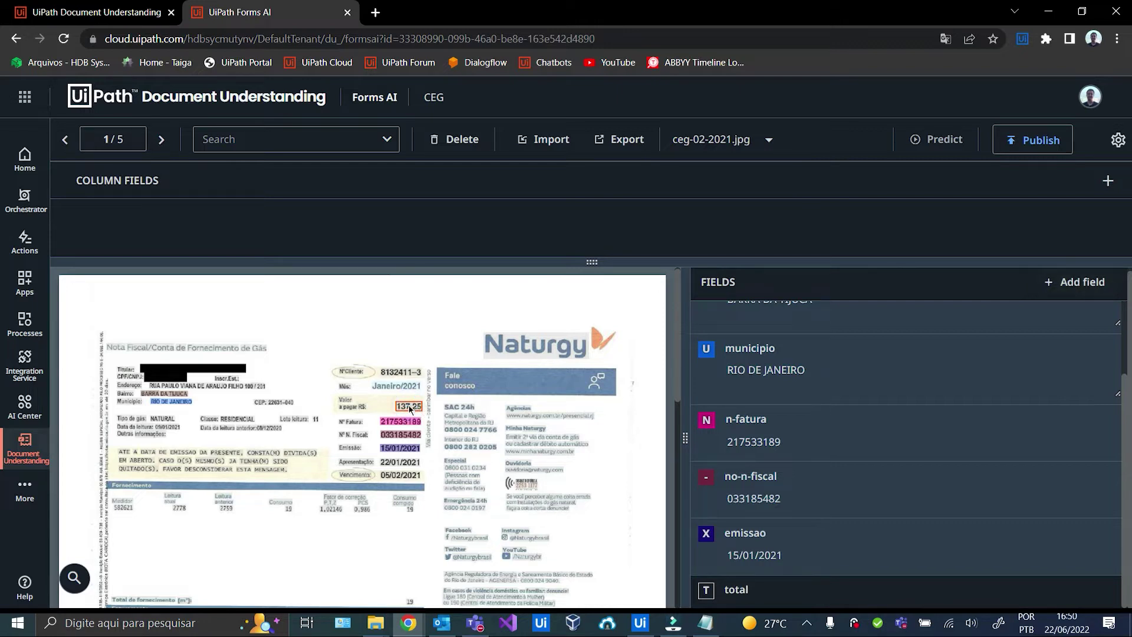
{"action": "left_click", "coordinate": [706, 592]}
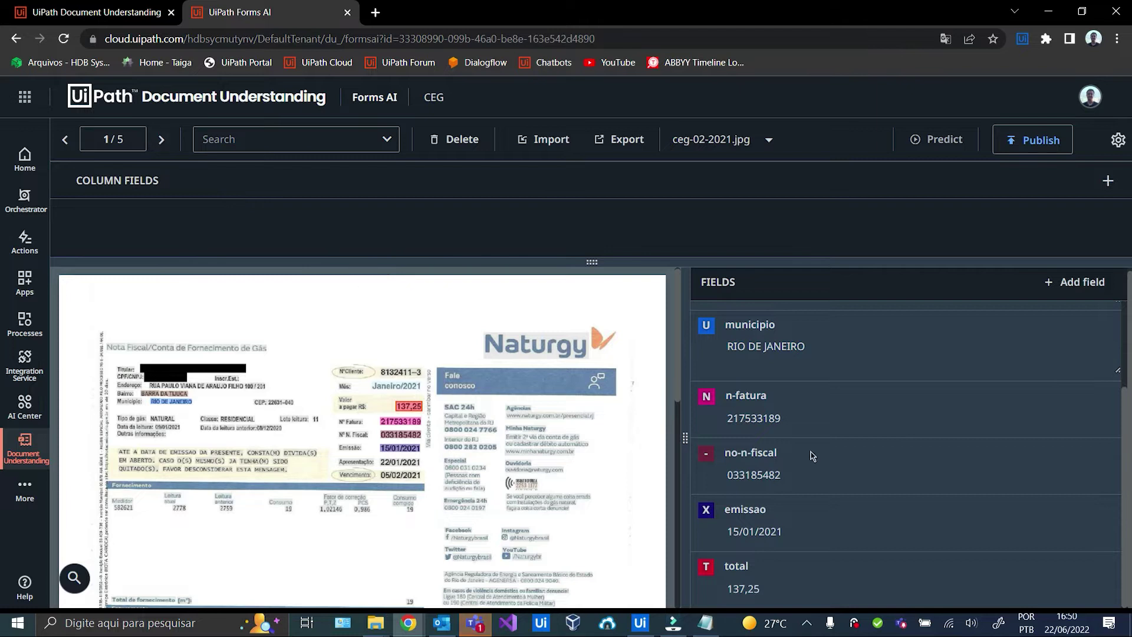
{"action": "scroll", "coordinate": [899, 463], "scroll_direction": "up", "scroll_amount": 2}
{"action": "scroll", "coordinate": [886, 437], "scroll_direction": "down", "scroll_amount": 2}
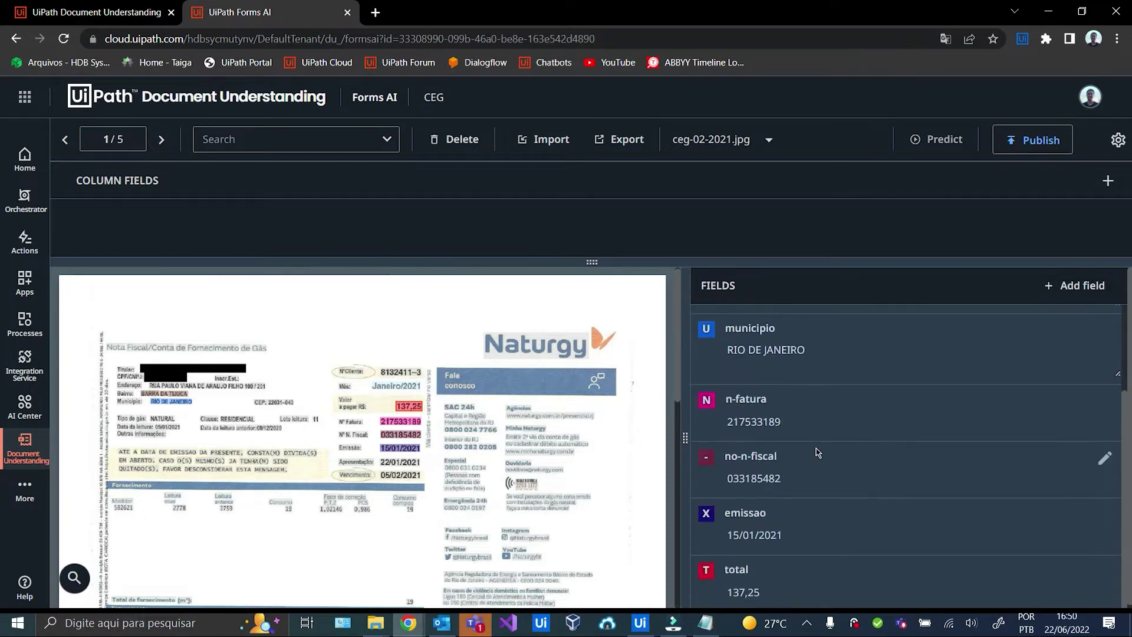
- Go to the second document, ceg-03-2019.jpg, predict its field values and review all of them
{"action": "left_click", "coordinate": [161, 145]}
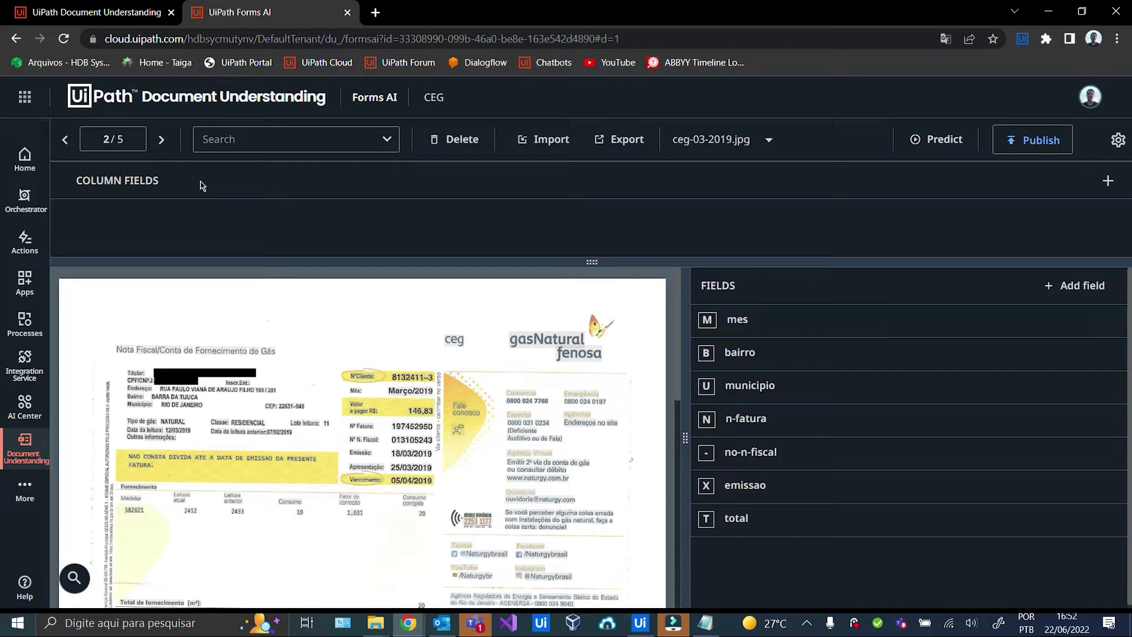
{"action": "left_click", "coordinate": [942, 149]}
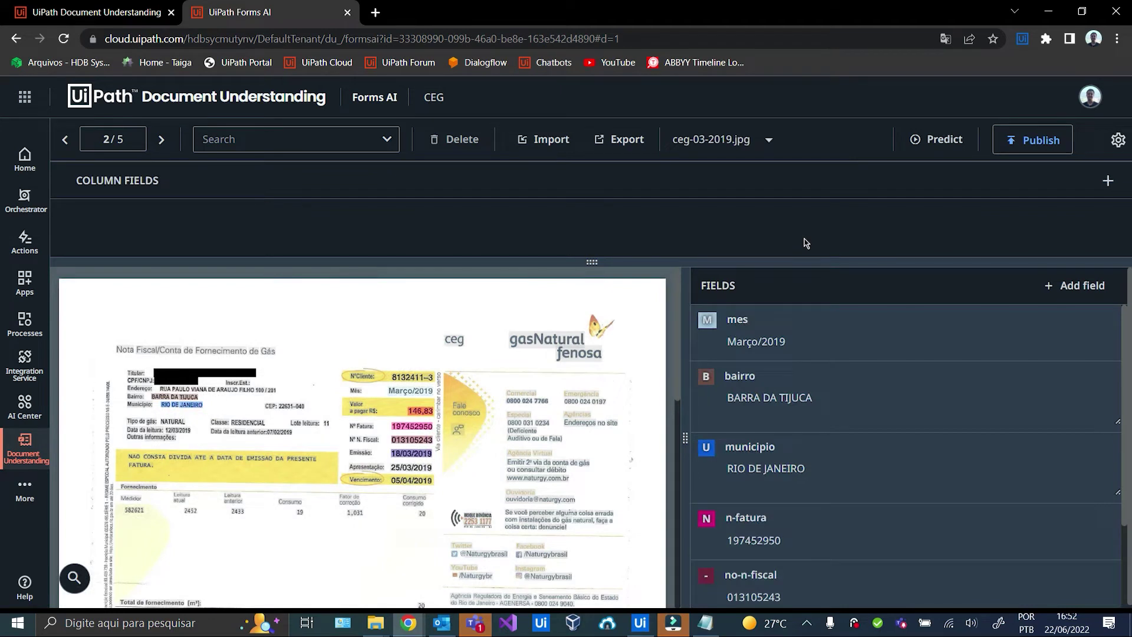
{"action": "scroll", "coordinate": [890, 441], "scroll_direction": "down", "scroll_amount": 2}
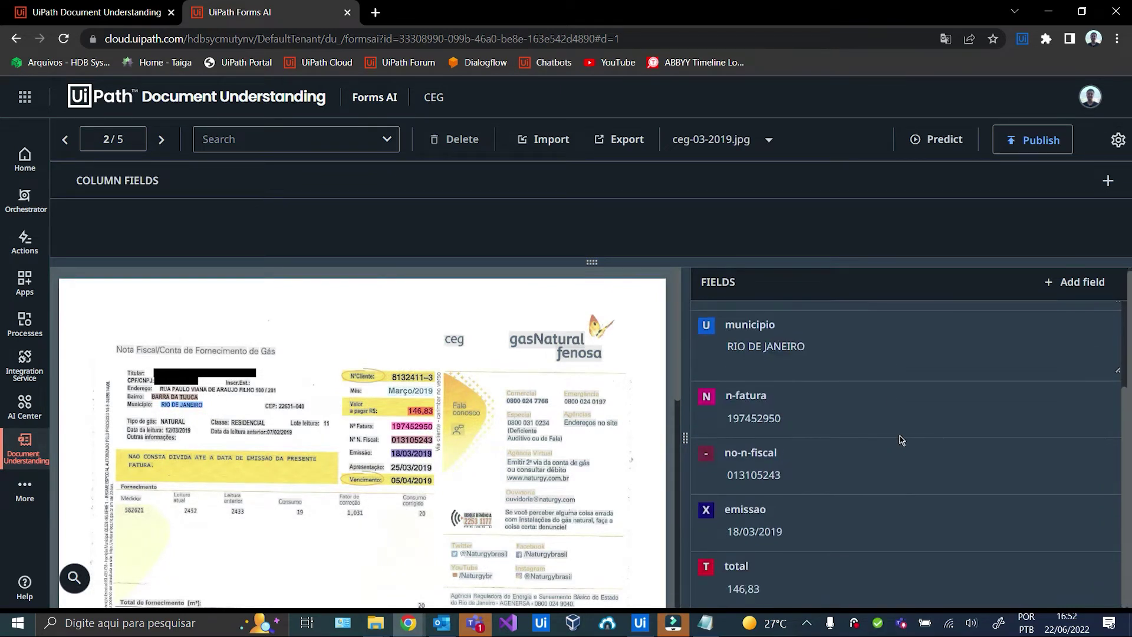
{"action": "scroll", "coordinate": [870, 458], "scroll_direction": "up", "scroll_amount": 2}
{"action": "scroll", "coordinate": [870, 458], "scroll_direction": "down", "scroll_amount": 2}
{"action": "scroll", "coordinate": [870, 458], "scroll_direction": "up", "scroll_amount": 2}
{"action": "scroll", "coordinate": [852, 454], "scroll_direction": "down", "scroll_amount": 2}
{"action": "scroll", "coordinate": [833, 462], "scroll_direction": "up", "scroll_amount": 2}
{"action": "scroll", "coordinate": [833, 462], "scroll_direction": "down", "scroll_amount": 2}
- Go to the third document, ceg-03-2020.jpg, run prediction and check the extracted field values
{"action": "left_click", "coordinate": [160, 139]}
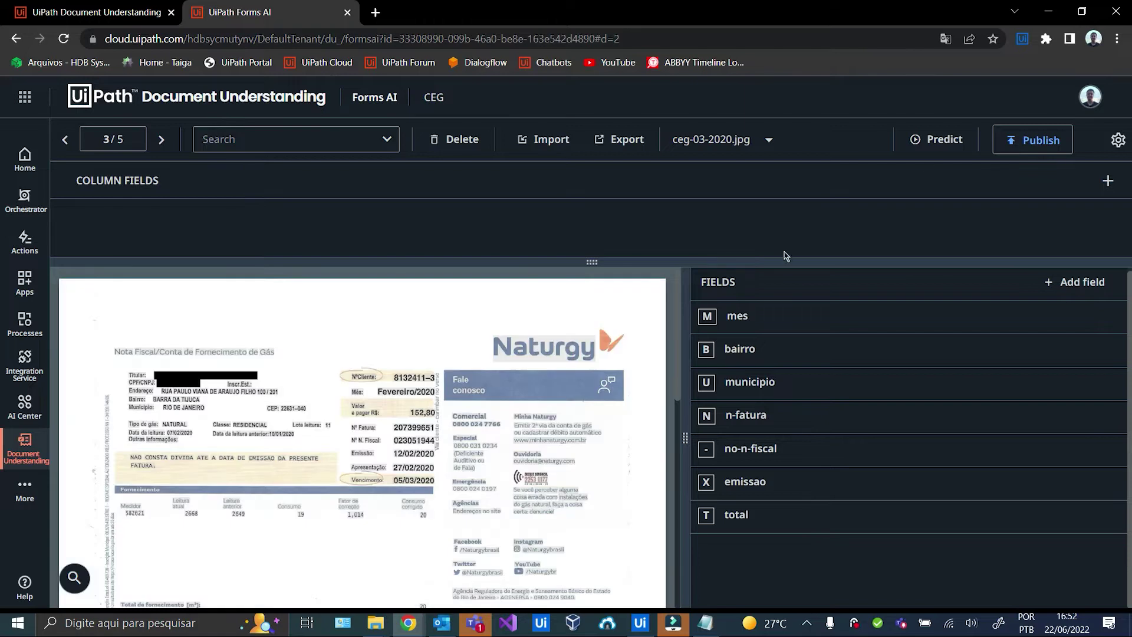
{"action": "left_click", "coordinate": [938, 143]}
{"action": "scroll", "coordinate": [786, 389], "scroll_direction": "down", "scroll_amount": 2}
{"action": "scroll", "coordinate": [811, 392], "scroll_direction": "up", "scroll_amount": 2}
{"action": "scroll", "coordinate": [815, 391], "scroll_direction": "down", "scroll_amount": 2}
{"action": "scroll", "coordinate": [754, 420], "scroll_direction": "up", "scroll_amount": 2}
- Predict the fields of the fourth document, ceg-04-2019.jpg, and inspect the results, including the word Fale assigned to mes
{"action": "left_click", "coordinate": [161, 139]}
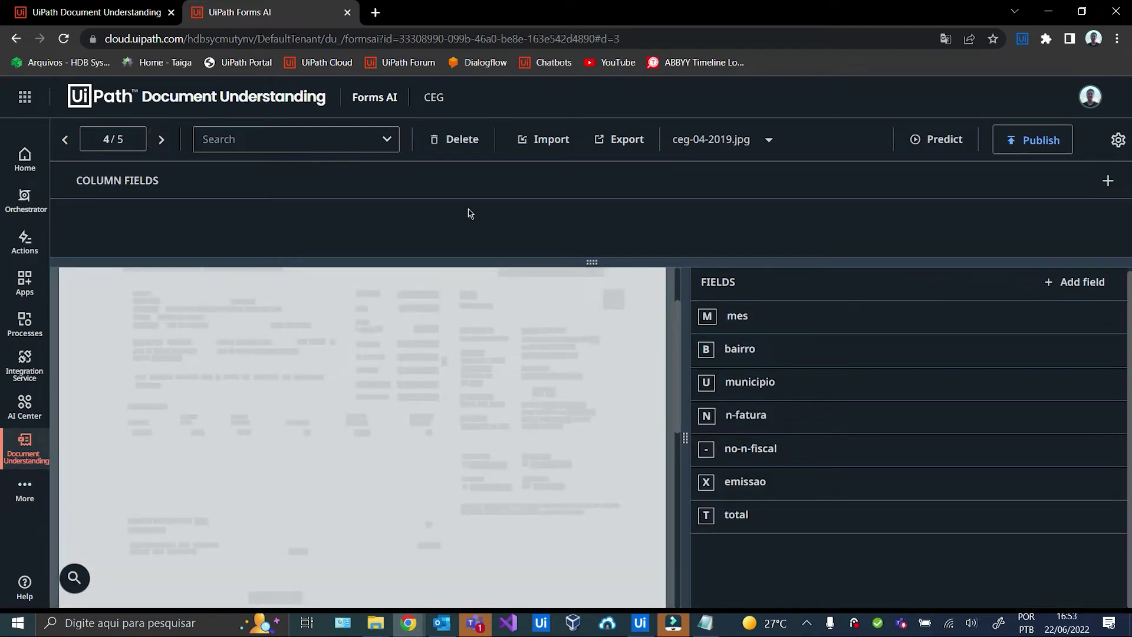
{"action": "left_click", "coordinate": [947, 142]}
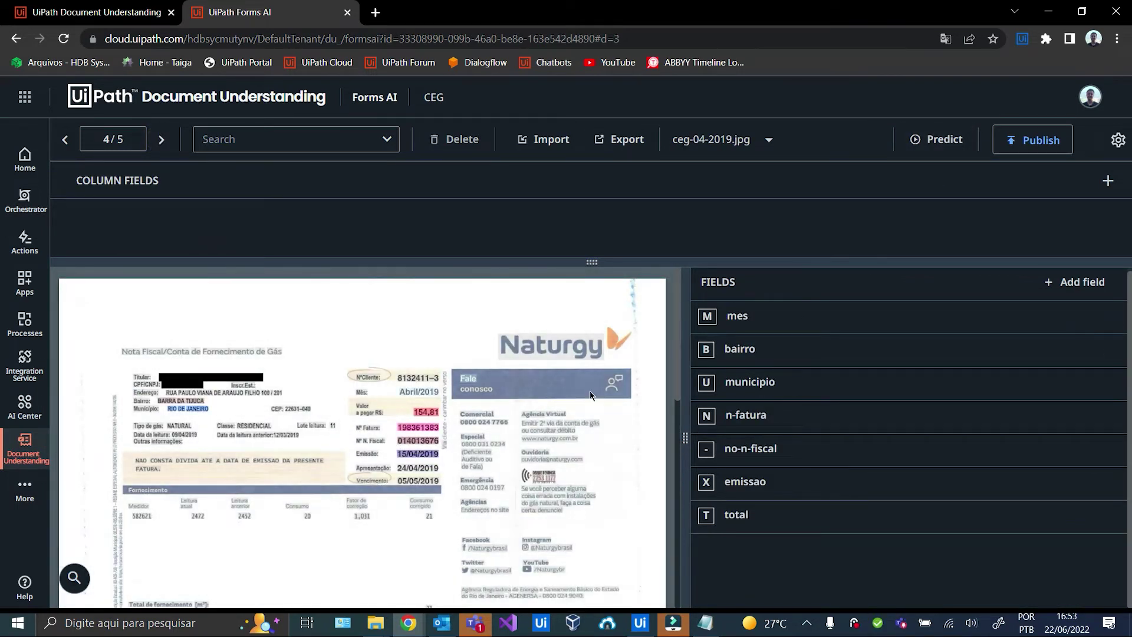
{"action": "left_click", "coordinate": [467, 382]}
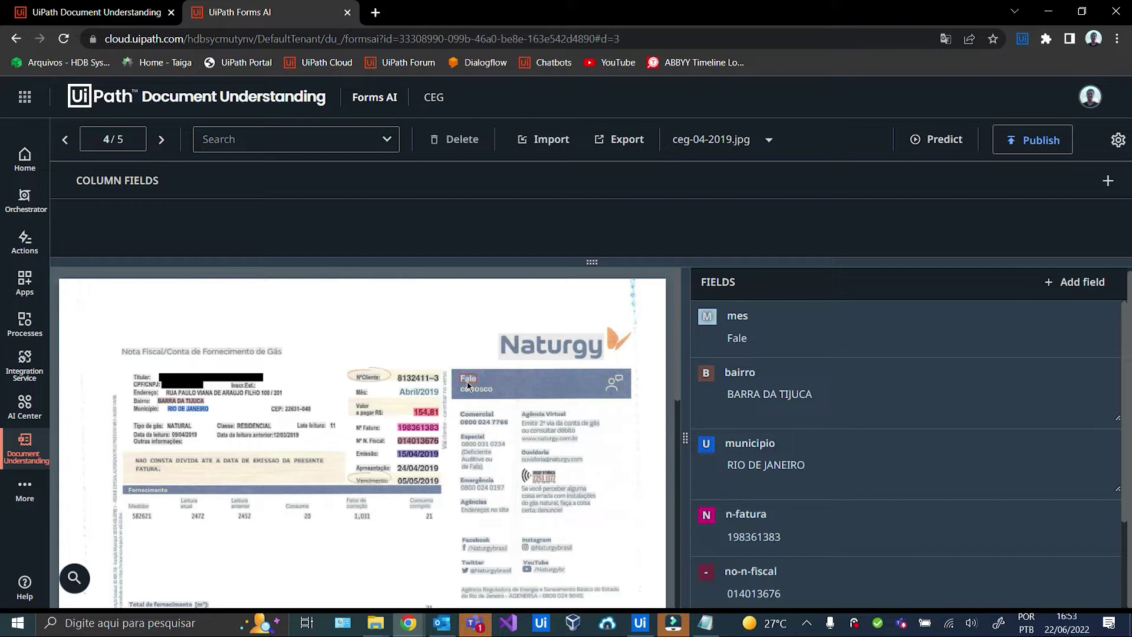
{"action": "scroll", "coordinate": [834, 449], "scroll_direction": "down", "scroll_amount": 2}
{"action": "scroll", "coordinate": [833, 448], "scroll_direction": "up", "scroll_amount": 2}
{"action": "scroll", "coordinate": [833, 436], "scroll_direction": "down", "scroll_amount": 2}
{"action": "scroll", "coordinate": [814, 405], "scroll_direction": "up", "scroll_amount": 2}
- Run prediction on the fifth document, ceg-07-2018.jpg, and look through its extracted values
{"action": "left_click", "coordinate": [161, 139]}
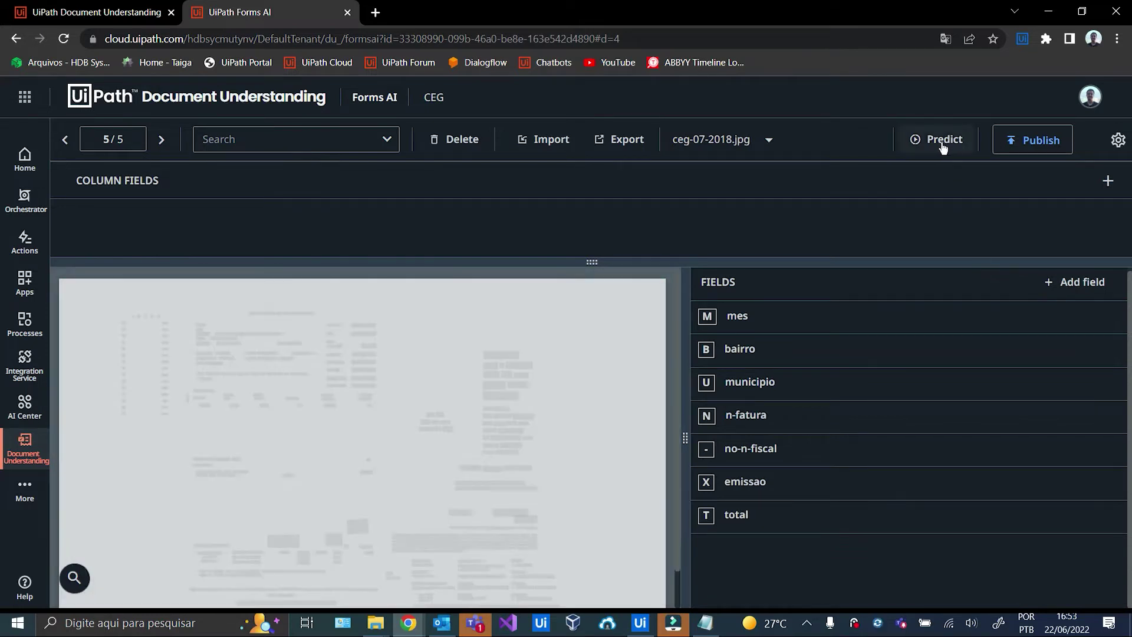
{"action": "scroll", "coordinate": [827, 377], "scroll_direction": "down", "scroll_amount": 3}
{"action": "scroll", "coordinate": [832, 393], "scroll_direction": "up", "scroll_amount": 3}
{"action": "scroll", "coordinate": [832, 393], "scroll_direction": "down", "scroll_amount": 3}
{"action": "scroll", "coordinate": [832, 392], "scroll_direction": "up", "scroll_amount": 3}
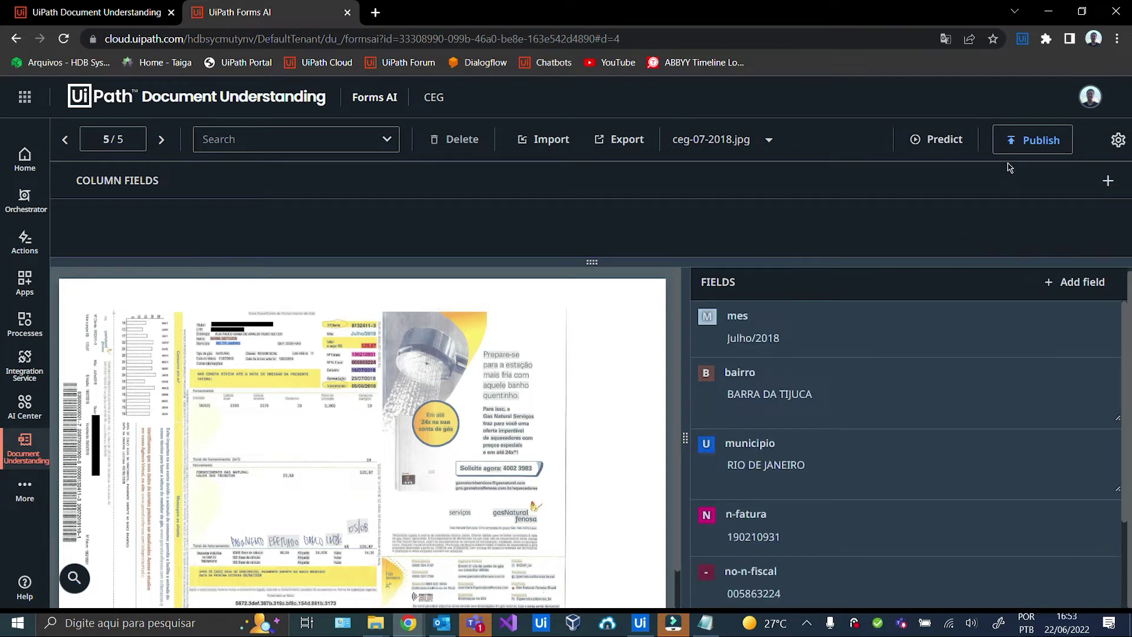
- Try to publish the forms extractor under the name Demo-CEG
{"action": "left_click", "coordinate": [1027, 147]}
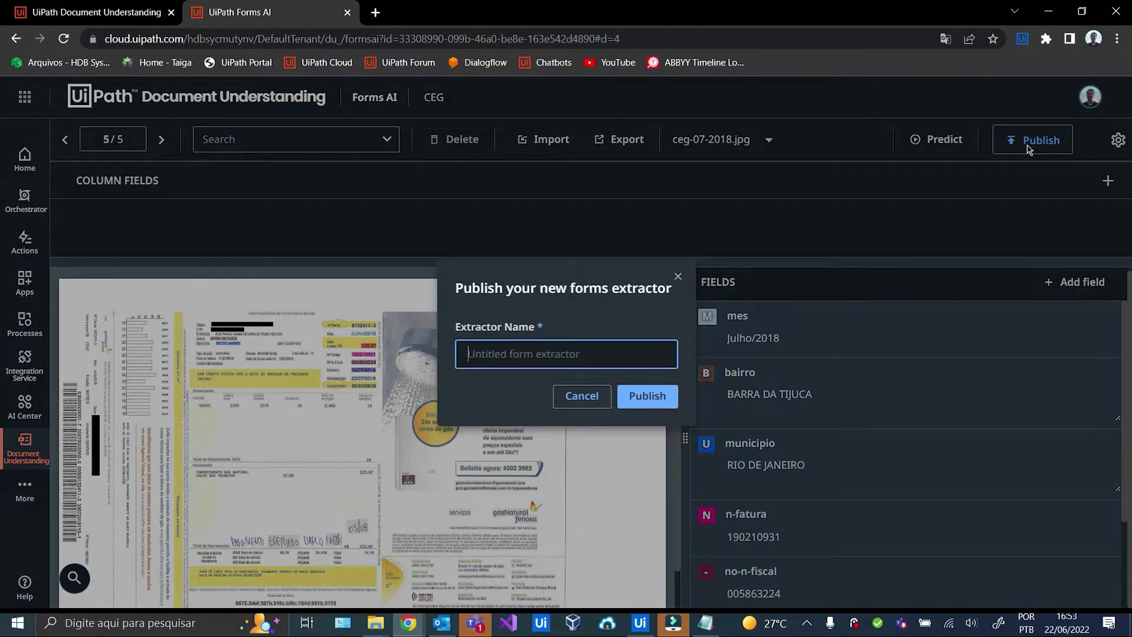
{"action": "type", "text": "Demo-CEG"}
{"action": "left_click", "coordinate": [647, 397]}
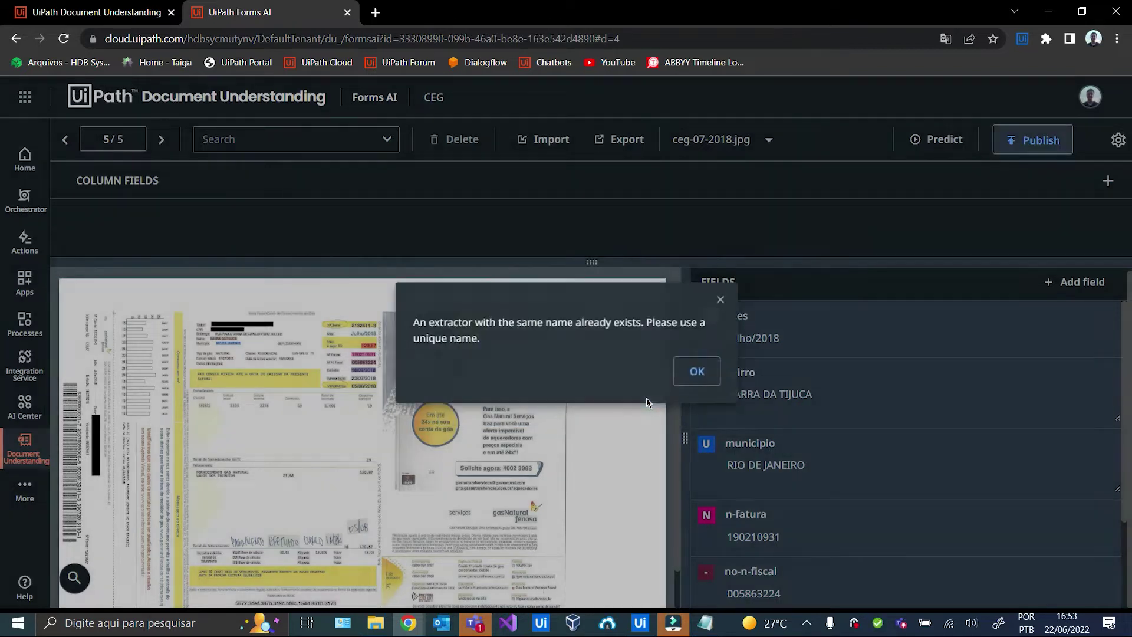
{"action": "left_click", "coordinate": [699, 375]}
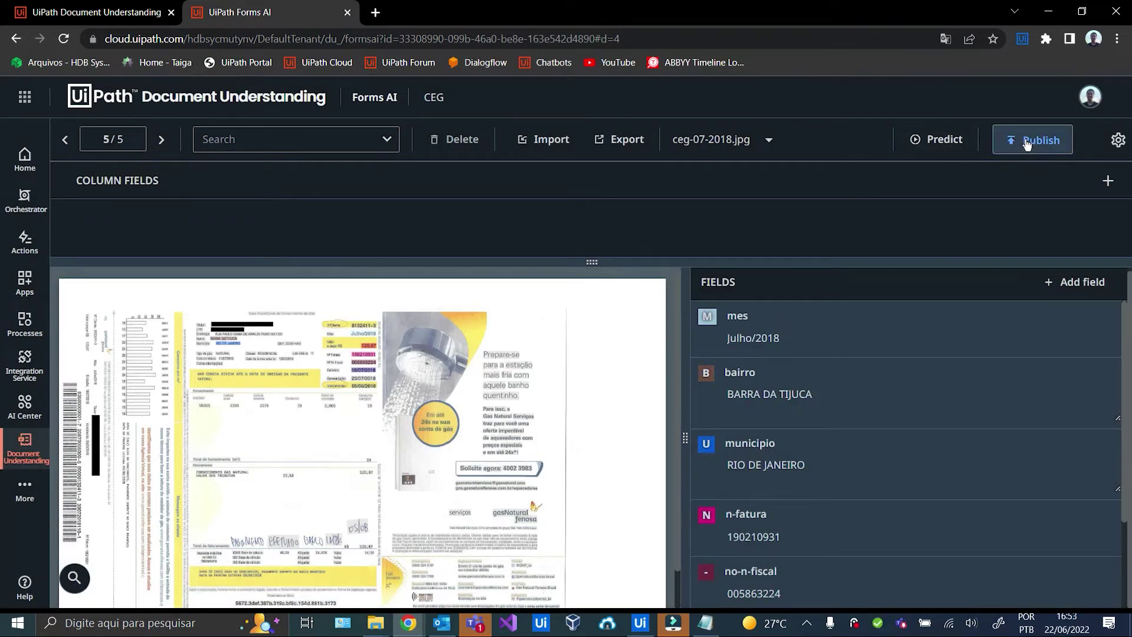
- Publish the forms extractor under the name CEG De and dismiss the status dialog
{"action": "left_click", "coordinate": [1026, 145]}
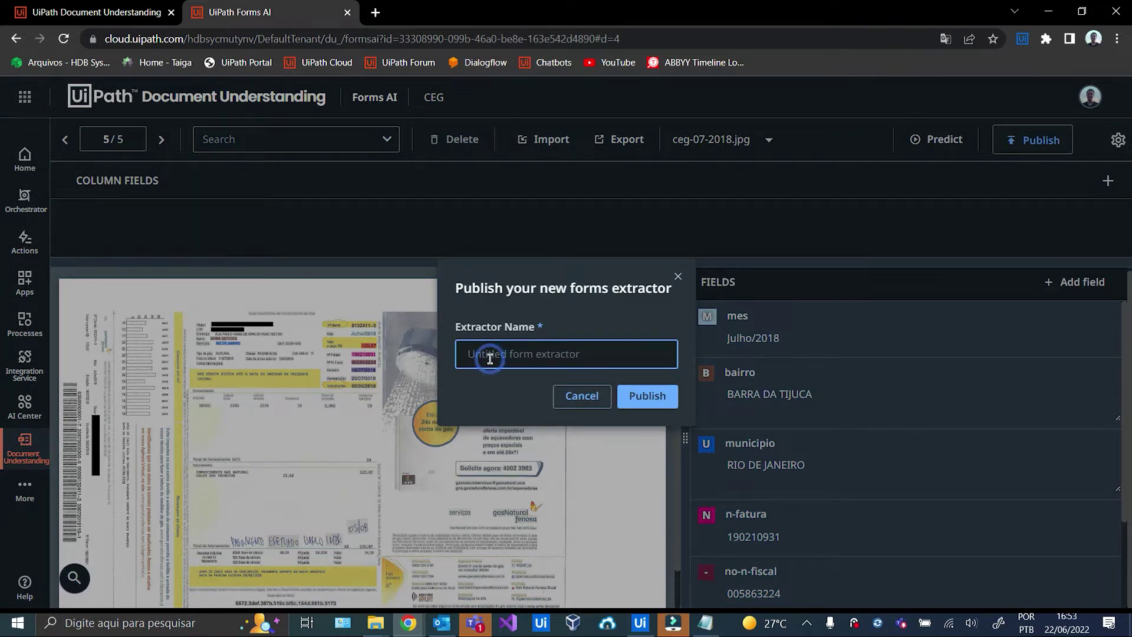
{"action": "type", "text": "CEG De"}
{"action": "left_click", "coordinate": [648, 400]}
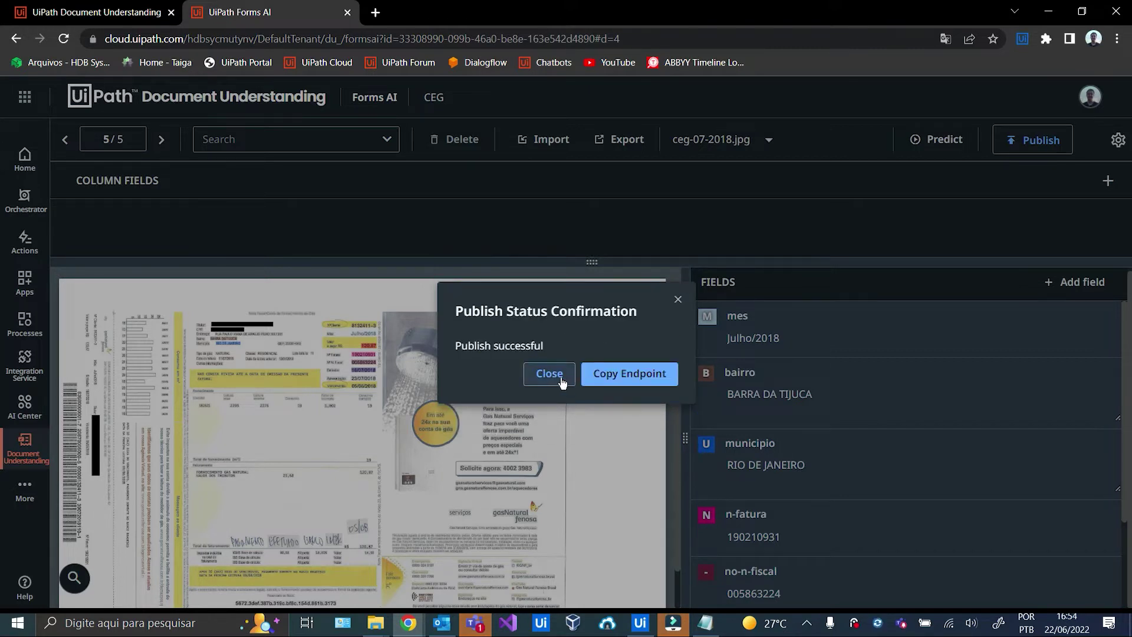
{"action": "left_click", "coordinate": [557, 377]}
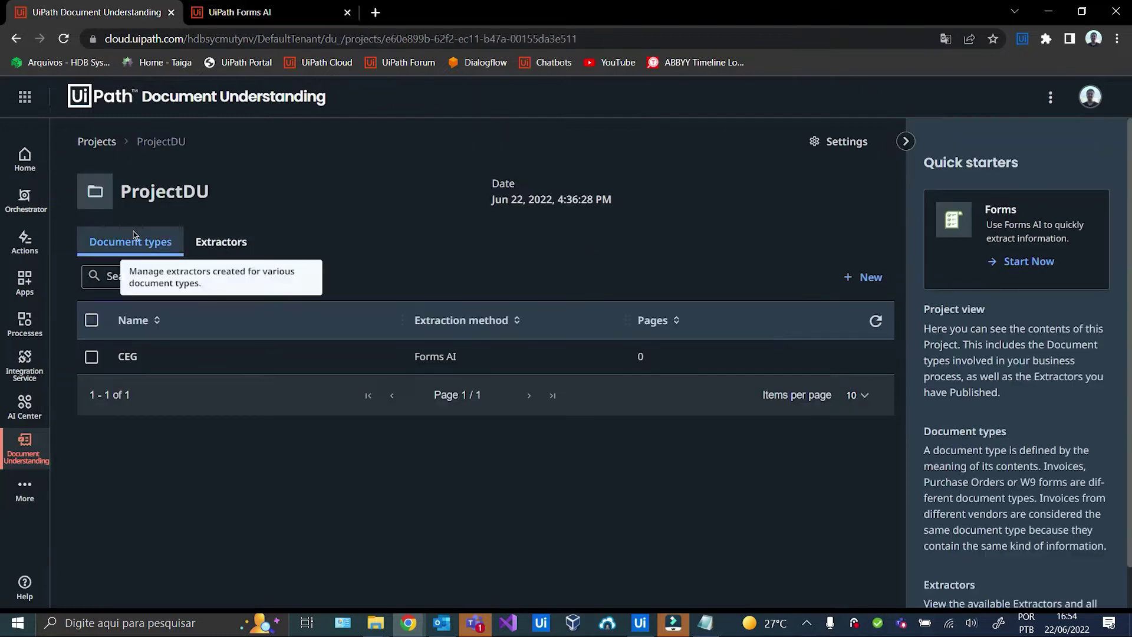
- In ProjectDU, refresh the list of document types and view the project's extractors
{"action": "left_click", "coordinate": [874, 322]}
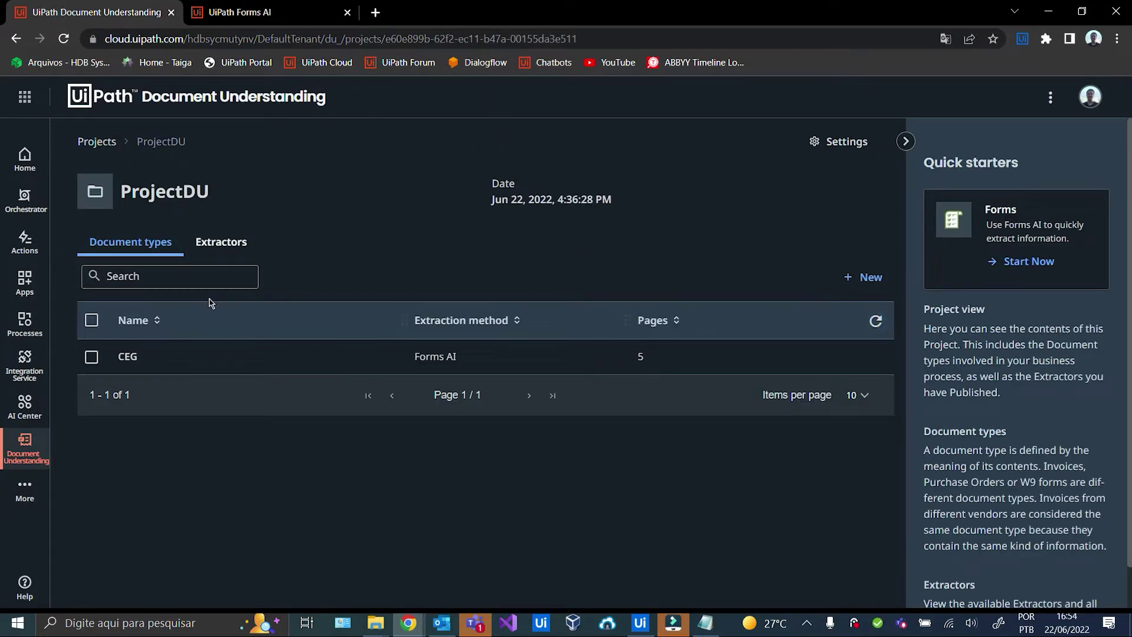
{"action": "left_click", "coordinate": [220, 242]}
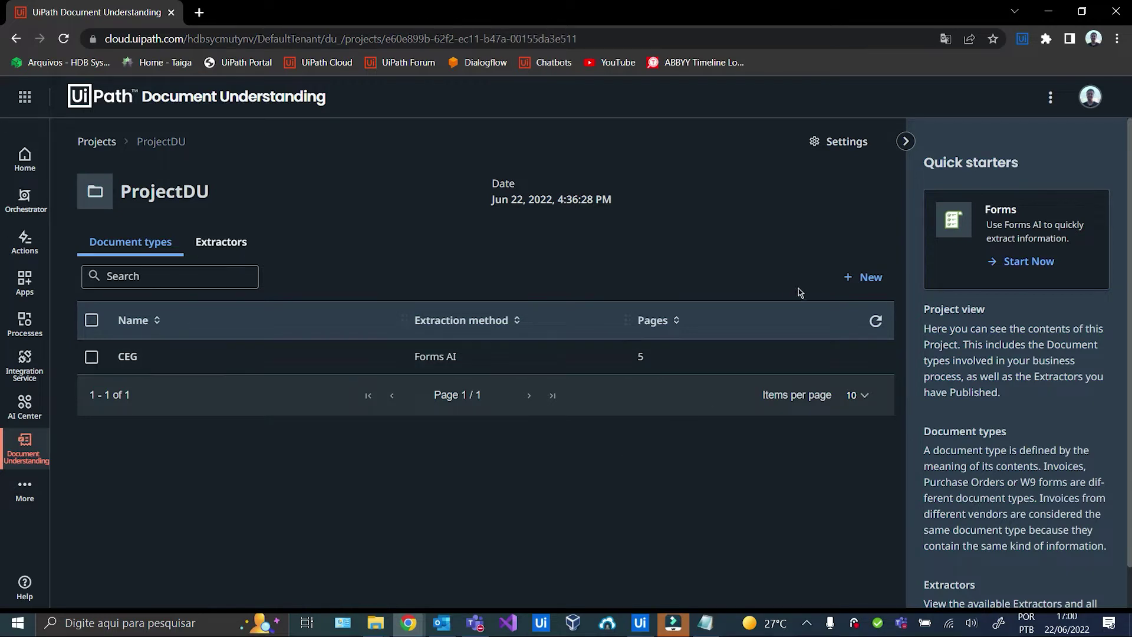
- Create a new Forms AI document type named LIGHT in ProjectDU
{"action": "left_click", "coordinate": [867, 277]}
{"action": "left_click", "coordinate": [860, 307]}
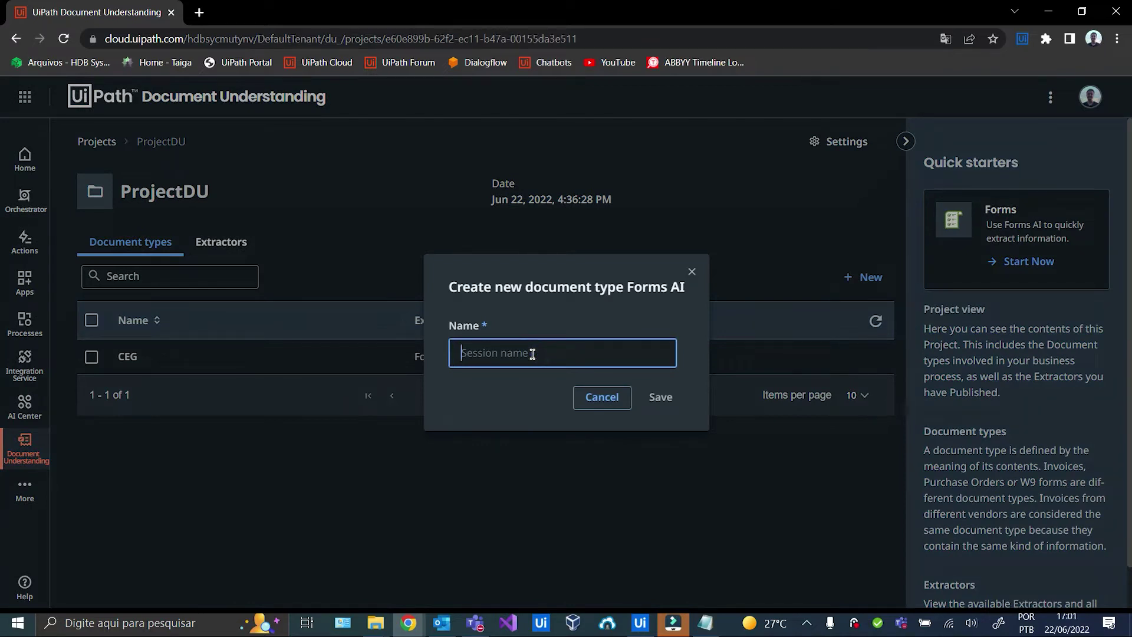
{"action": "type", "text": "L"}
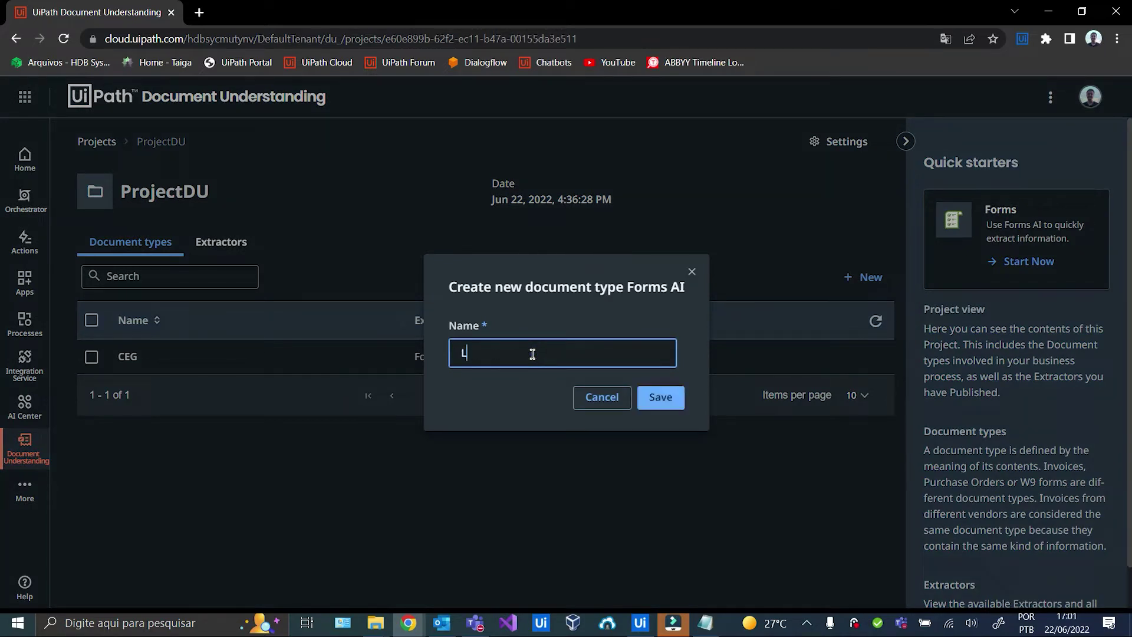
{"action": "type", "text": "IGHT"}
{"action": "left_click", "coordinate": [658, 403]}
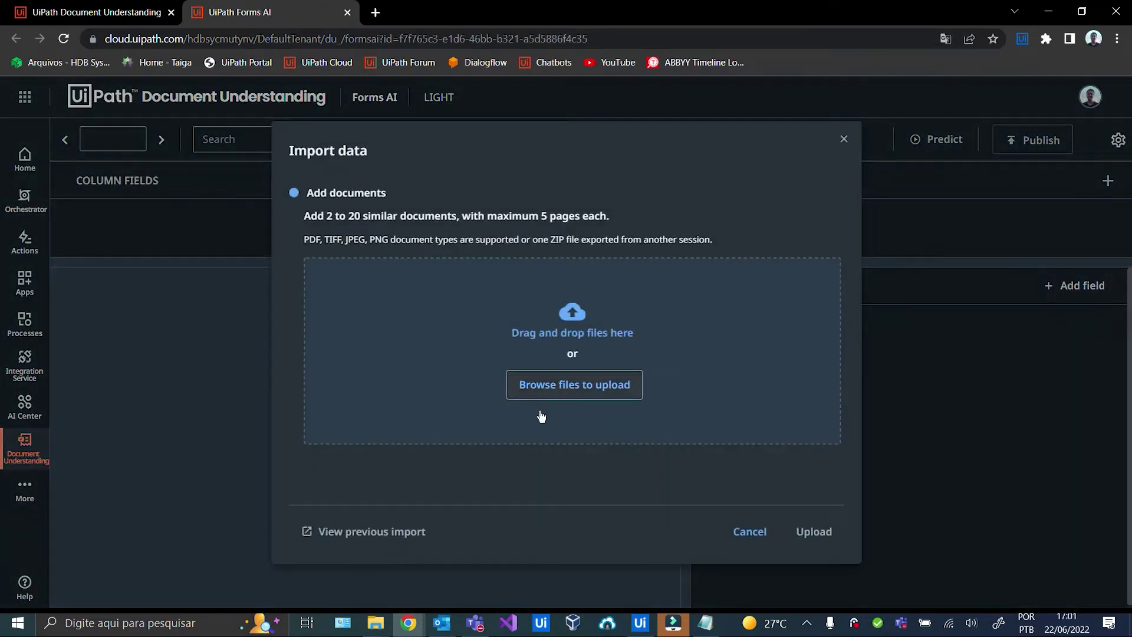
- Upload the five bills Light 01-2022.jpg, 03-2019, 10-2019, 10-2021 and 11-2020 from the FilesVideo folder into the LIGHT session
{"action": "left_click", "coordinate": [549, 390]}
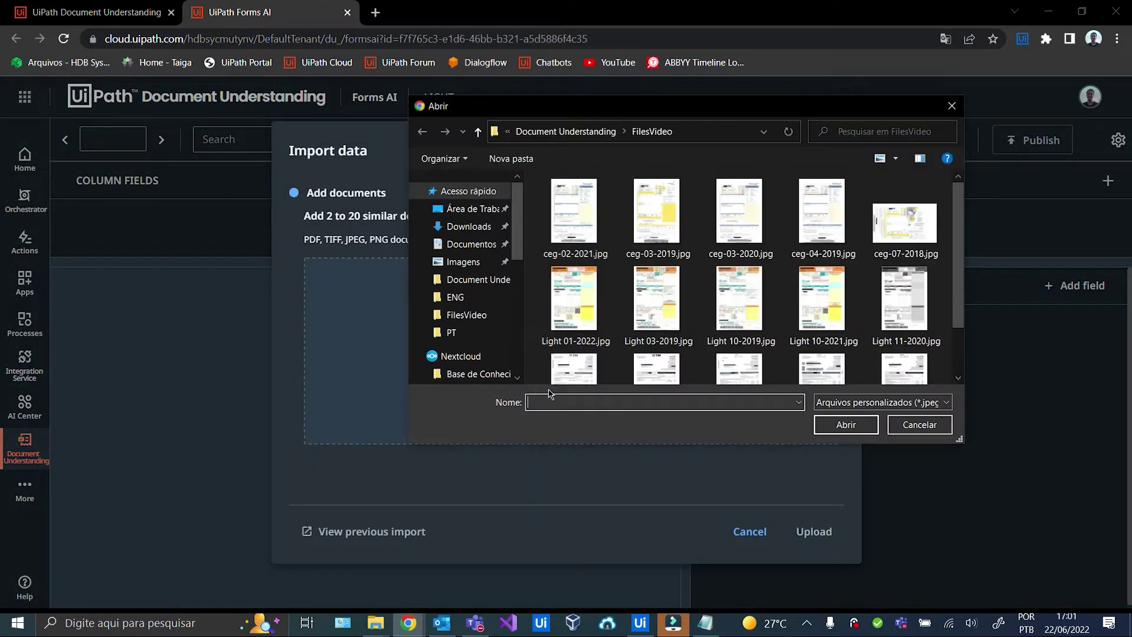
{"action": "left_click", "coordinate": [571, 318]}
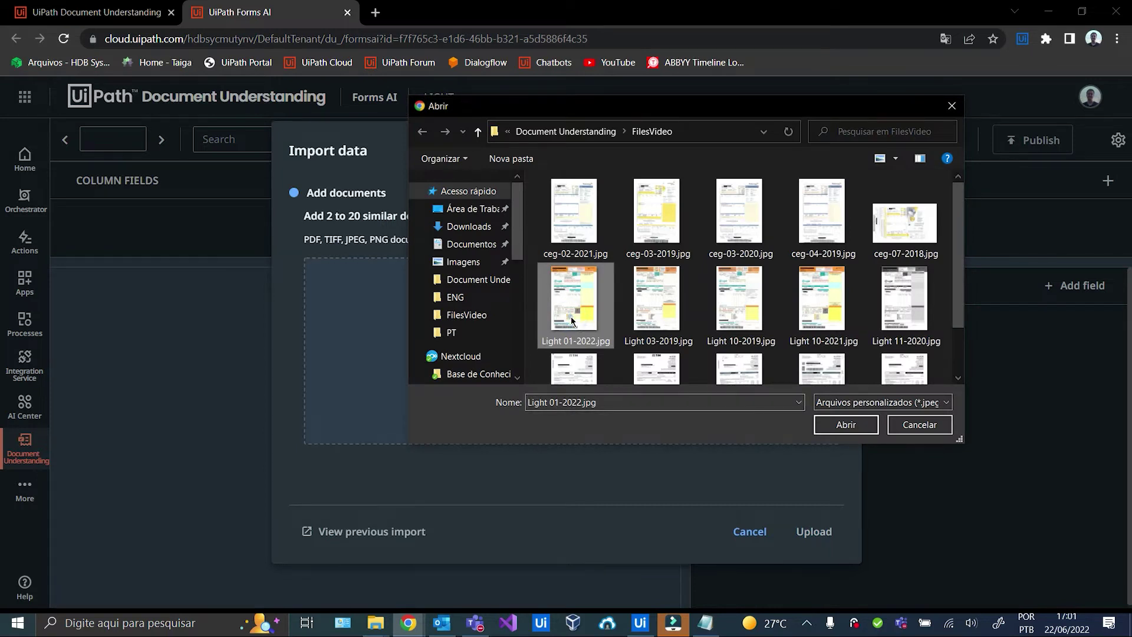
{"action": "key", "text": "shift+Right"}
{"action": "key", "text": "shift+Right"}
{"action": "key", "text": "shift+Right"}
{"action": "key", "text": "shift+Right"}
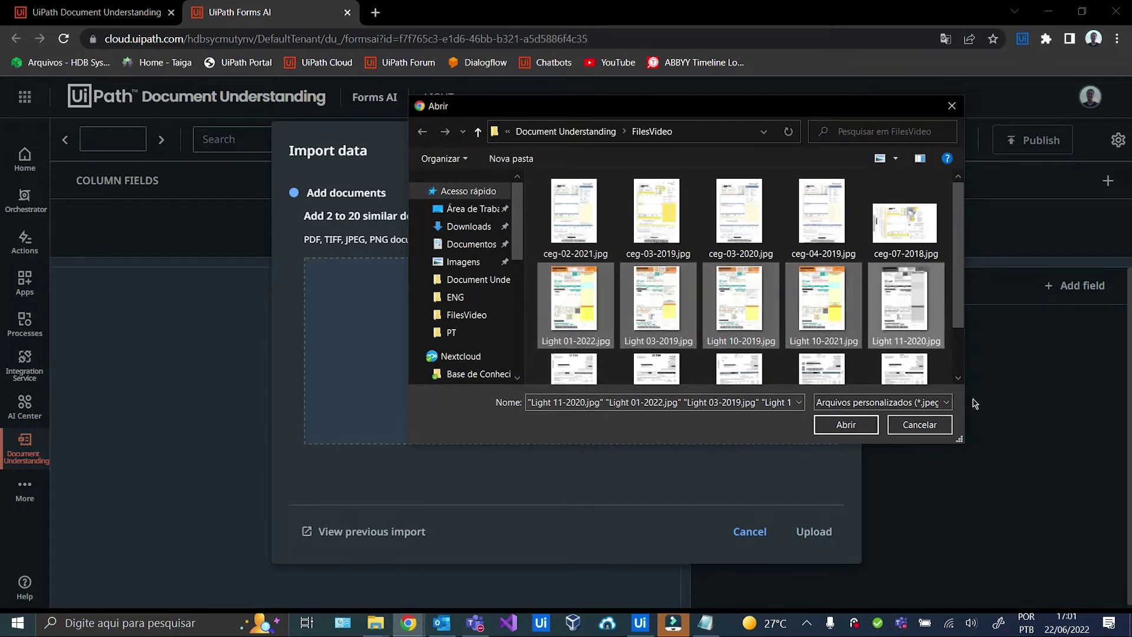
{"action": "left_click", "coordinate": [845, 425]}
{"action": "scroll", "coordinate": [598, 342], "scroll_direction": "down", "scroll_amount": 1}
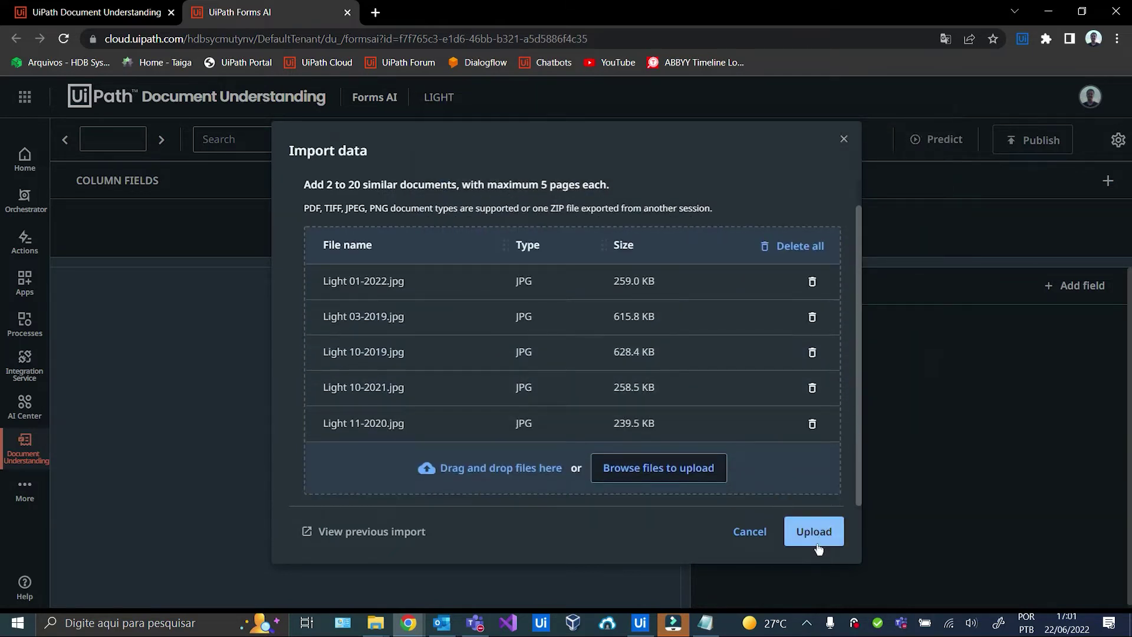
{"action": "left_click", "coordinate": [819, 534]}
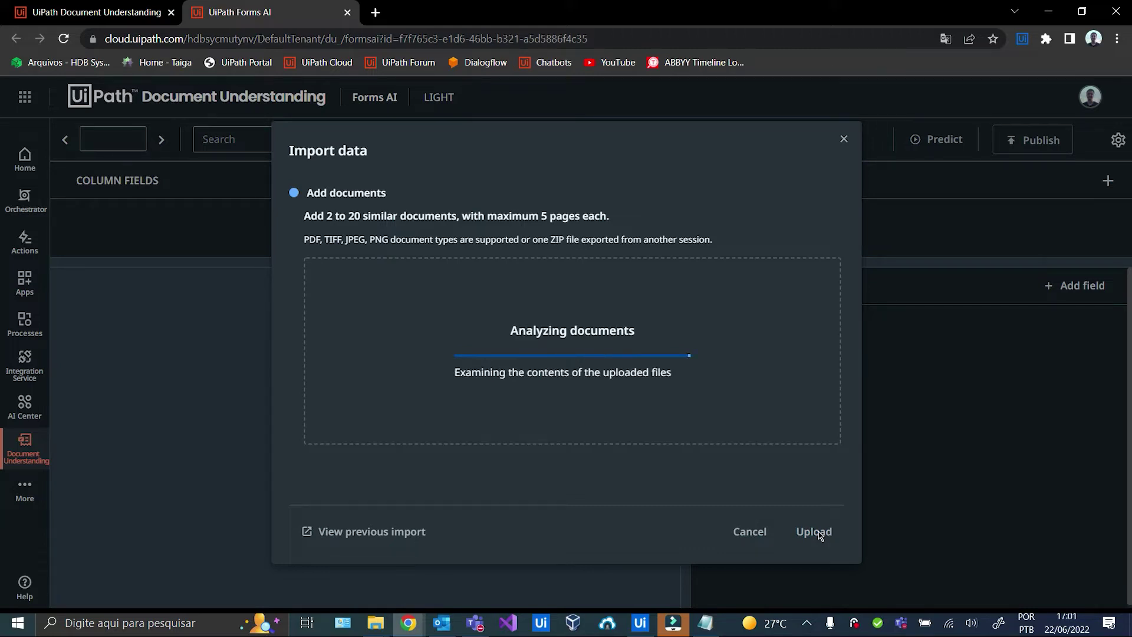
{"action": "left_click", "coordinate": [818, 534]}
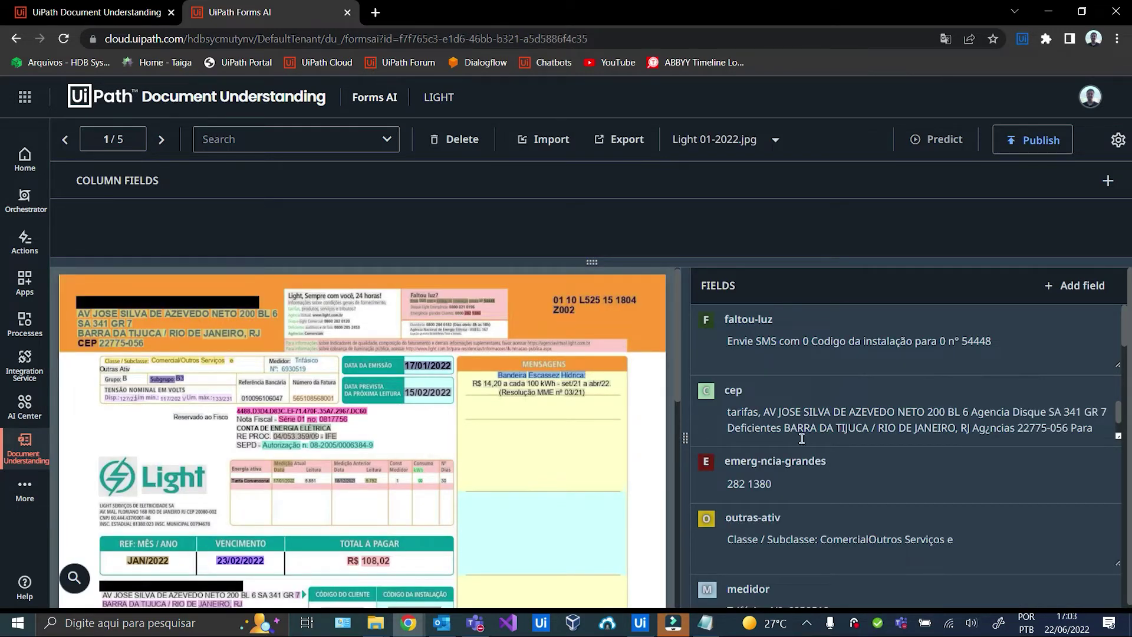
- Delete the extracted fields faltou-luz, cep and emerg-ncia-grandes
{"action": "left_click", "coordinate": [1107, 327]}
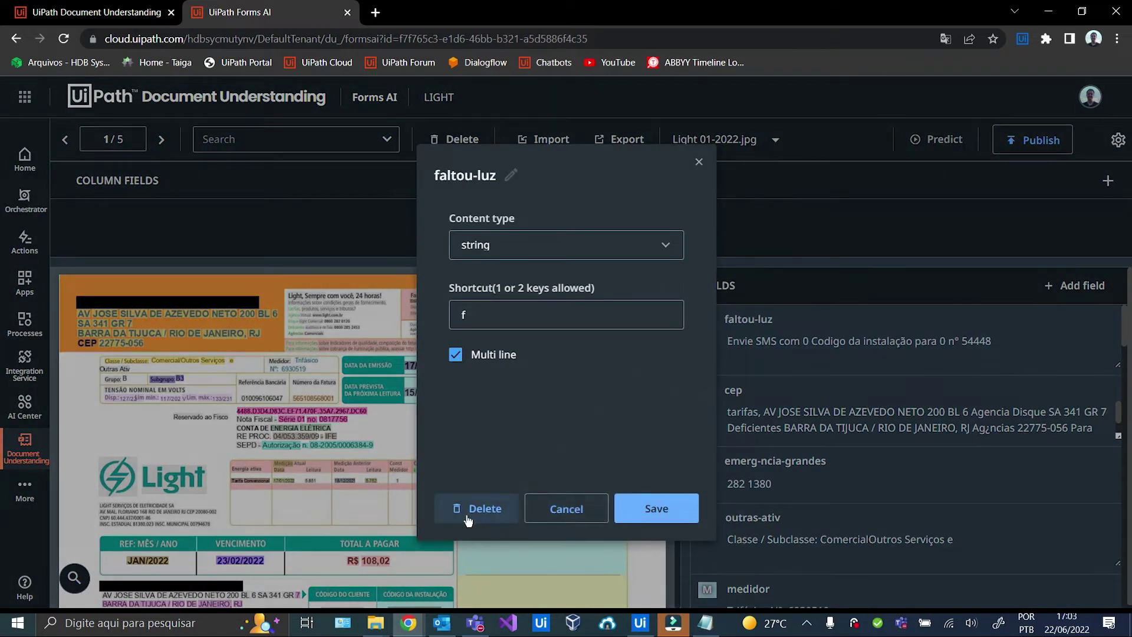
{"action": "left_click", "coordinate": [481, 512]}
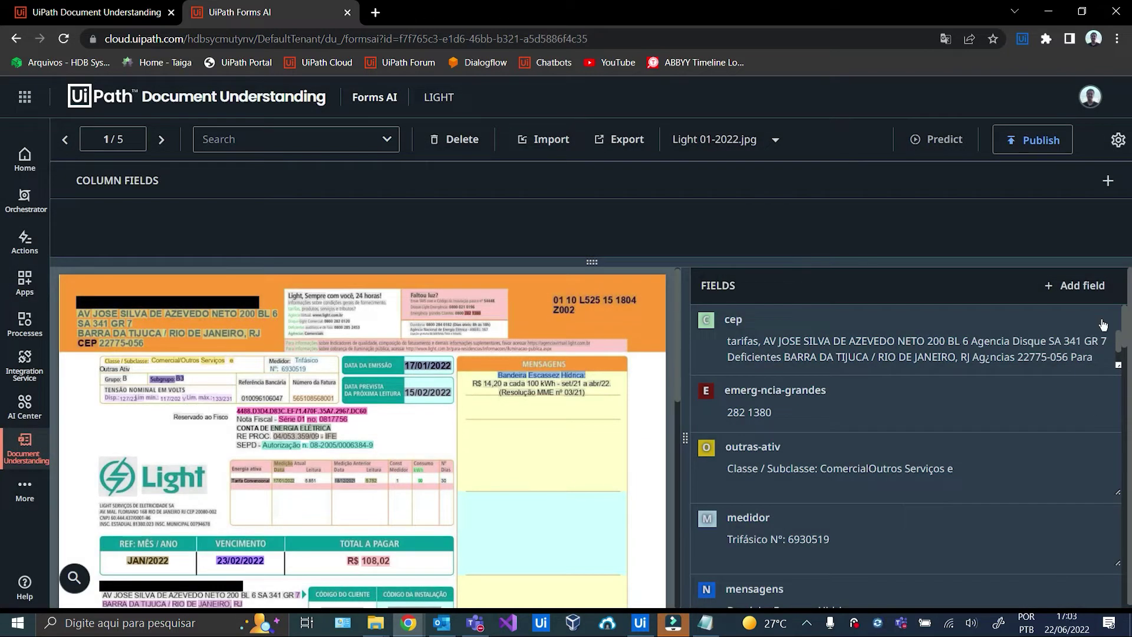
{"action": "left_click", "coordinate": [1102, 321]}
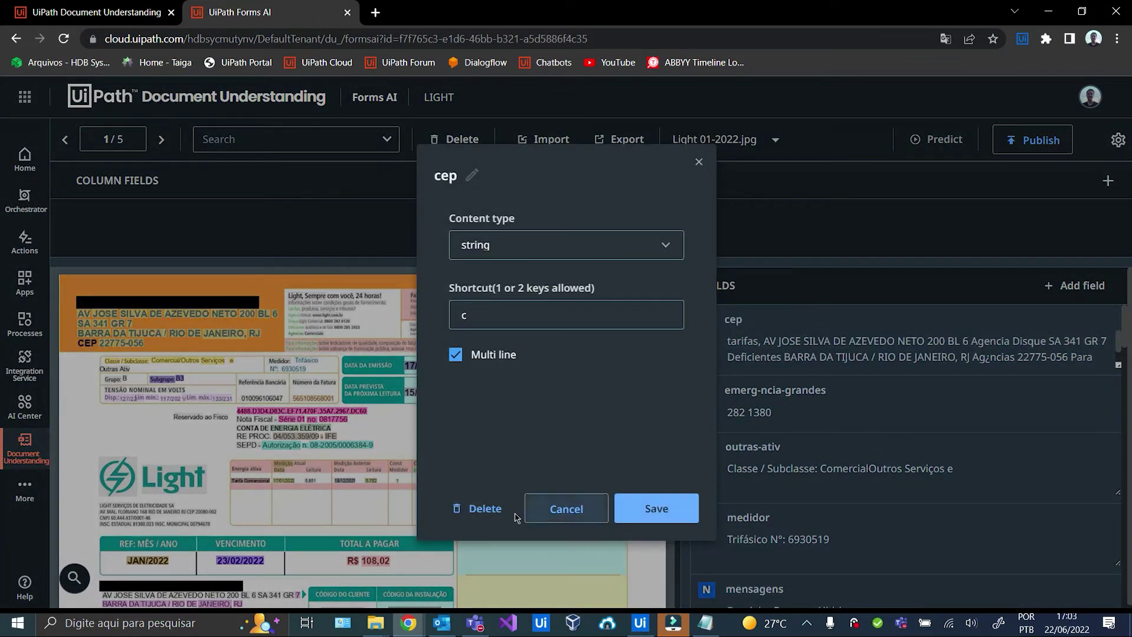
{"action": "left_click", "coordinate": [459, 508]}
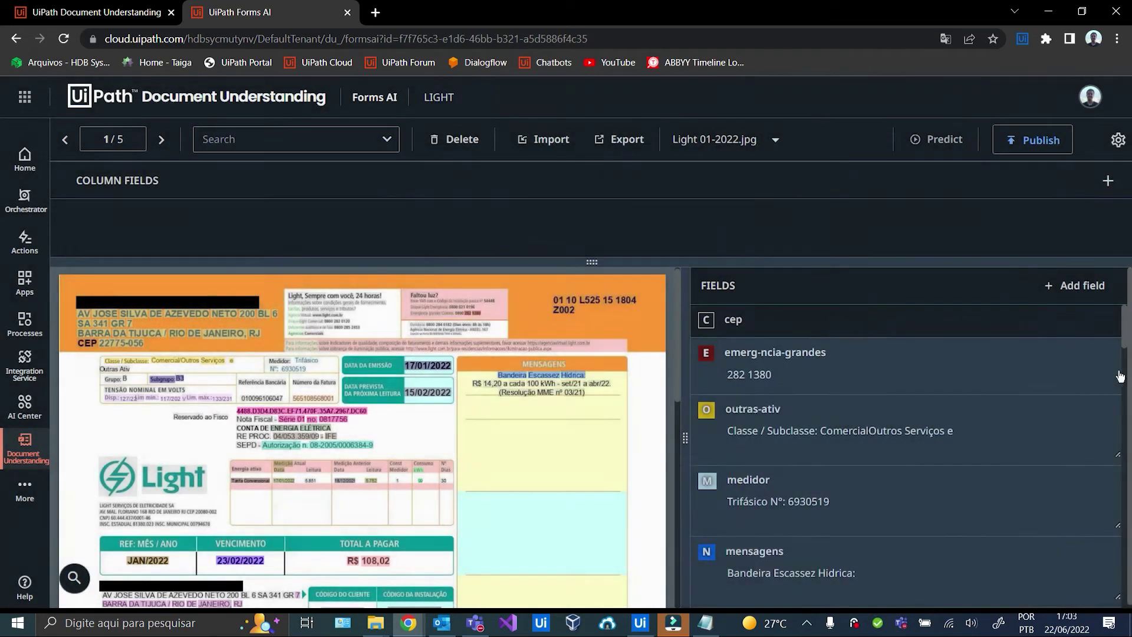
{"action": "left_click", "coordinate": [1102, 323]}
{"action": "left_click", "coordinate": [479, 508]}
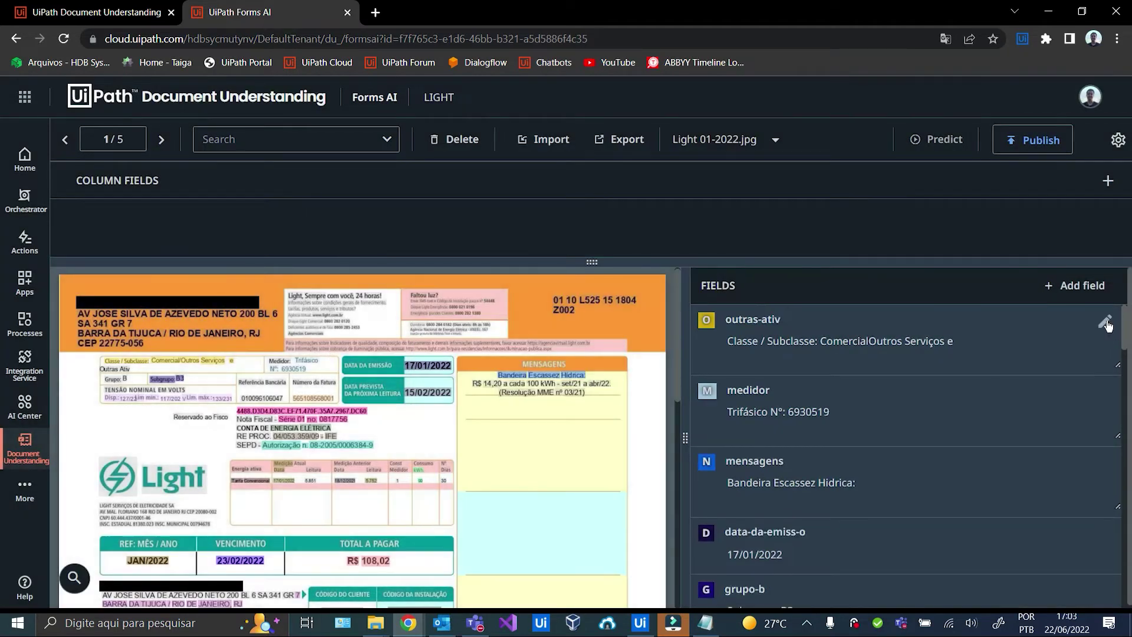
- Delete the fields outras-ativ, medidor and mensagens from the LIGHT document type
{"action": "left_click", "coordinate": [1106, 323]}
{"action": "left_click", "coordinate": [479, 510]}
{"action": "left_click", "coordinate": [1105, 323]}
{"action": "left_click", "coordinate": [480, 509]}
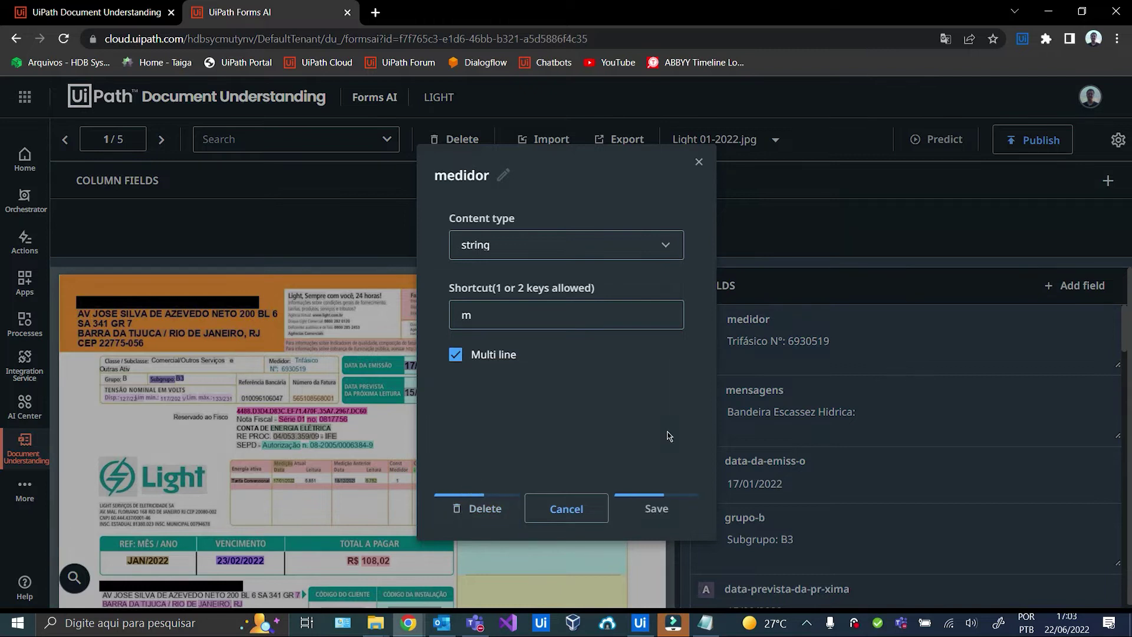
{"action": "left_click", "coordinate": [1105, 324]}
{"action": "left_click", "coordinate": [478, 509]}
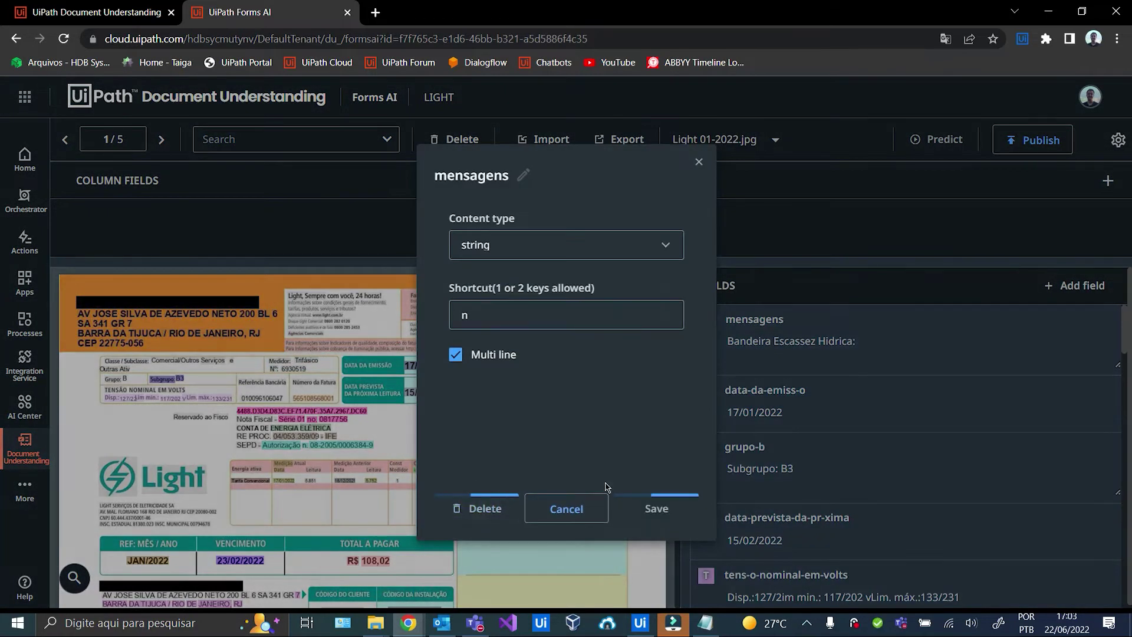
- Rename the field data-da-emiss-o as data-da-emissao and delete the grupo-b field
{"action": "left_click", "coordinate": [1106, 334]}
{"action": "double_click", "coordinate": [532, 175]}
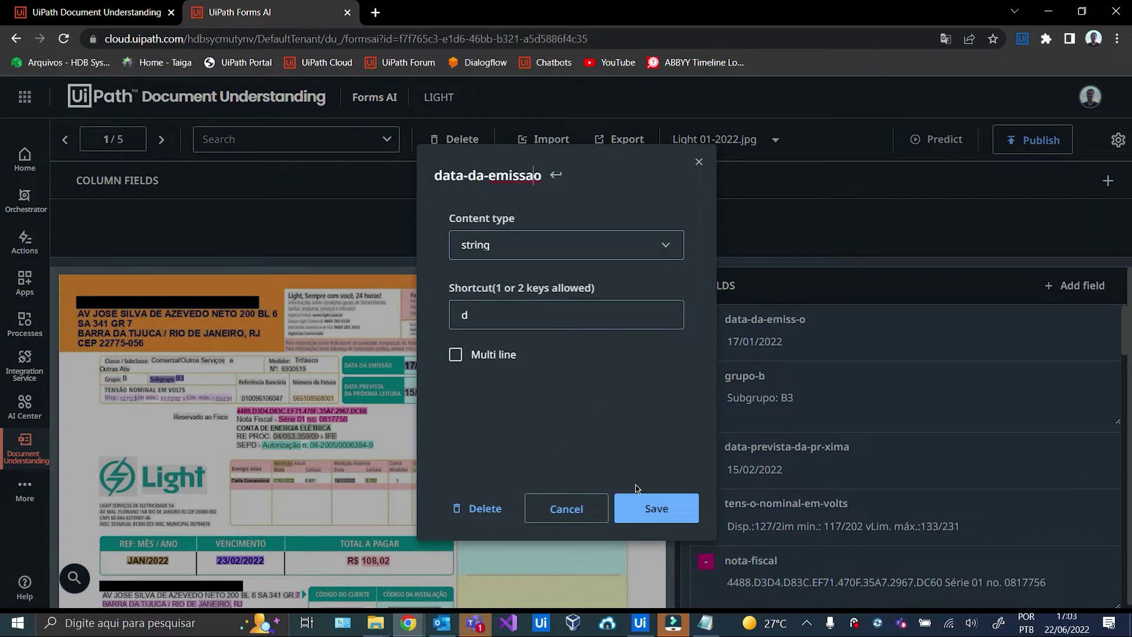
{"action": "left_click", "coordinate": [640, 502]}
{"action": "left_click", "coordinate": [1105, 378]}
{"action": "left_click", "coordinate": [453, 507]}
- Rename the field data-prevista-da-pr-xima as data-proxima-leitura
{"action": "left_click", "coordinate": [1112, 379]}
{"action": "left_click", "coordinate": [589, 175]}
{"action": "left_click_drag", "start_coordinate": [594, 175], "coordinate": [471, 182]}
{"action": "type", "text": "roxima"}
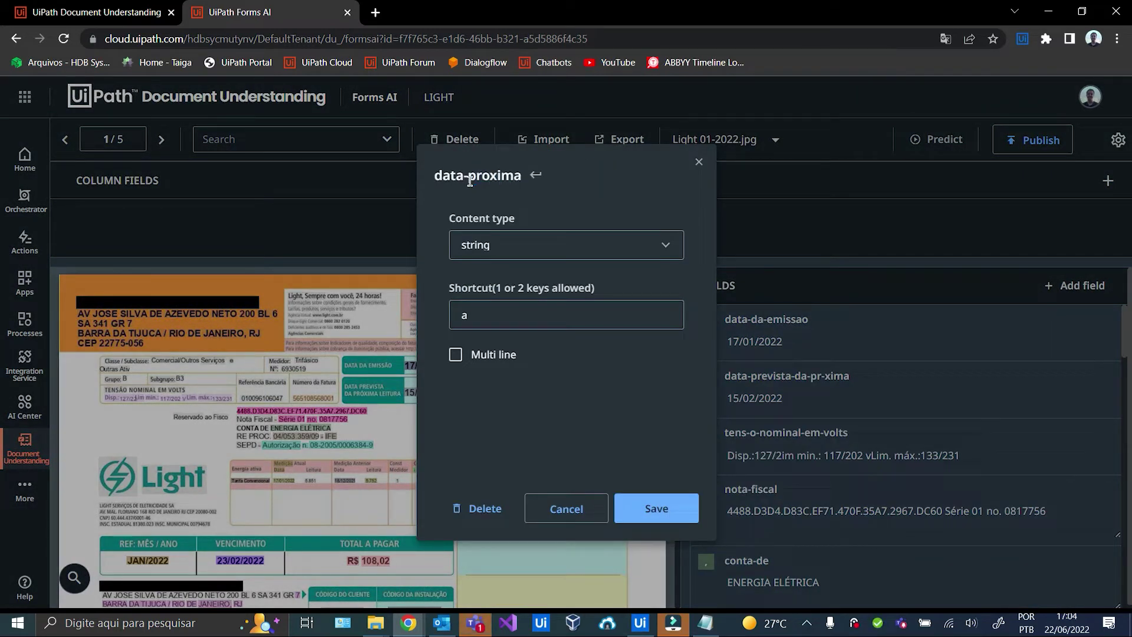
{"action": "left_click", "coordinate": [655, 508]}
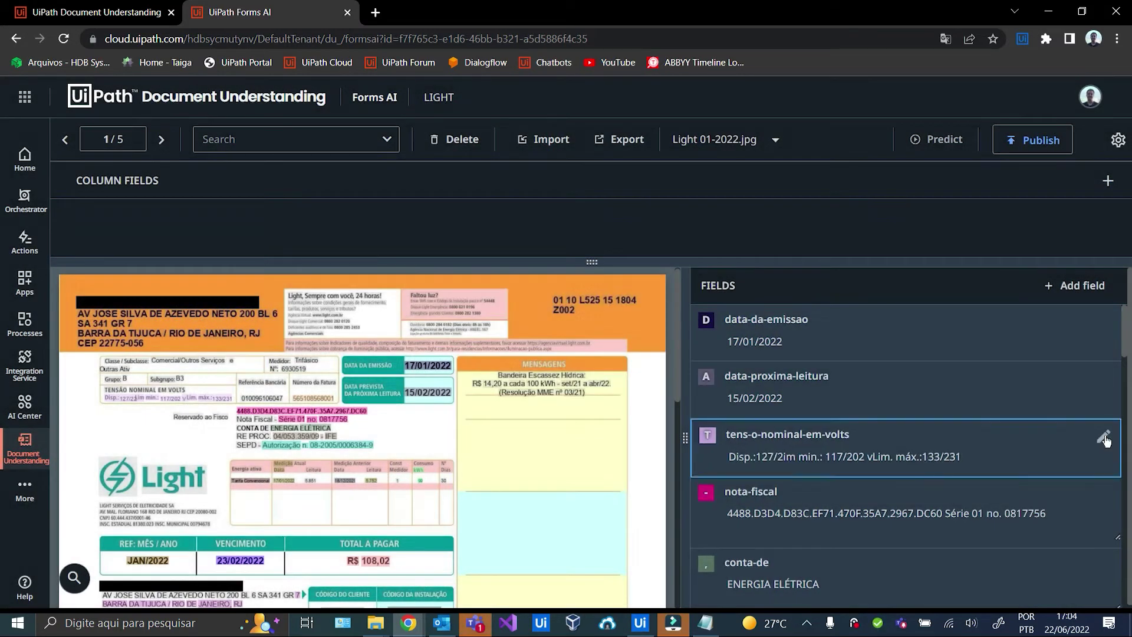
- Delete the fields tens-o-nominal-em-volts, nota-fiscal and conta-de
{"action": "left_click", "coordinate": [1104, 439]}
{"action": "left_click", "coordinate": [498, 511]}
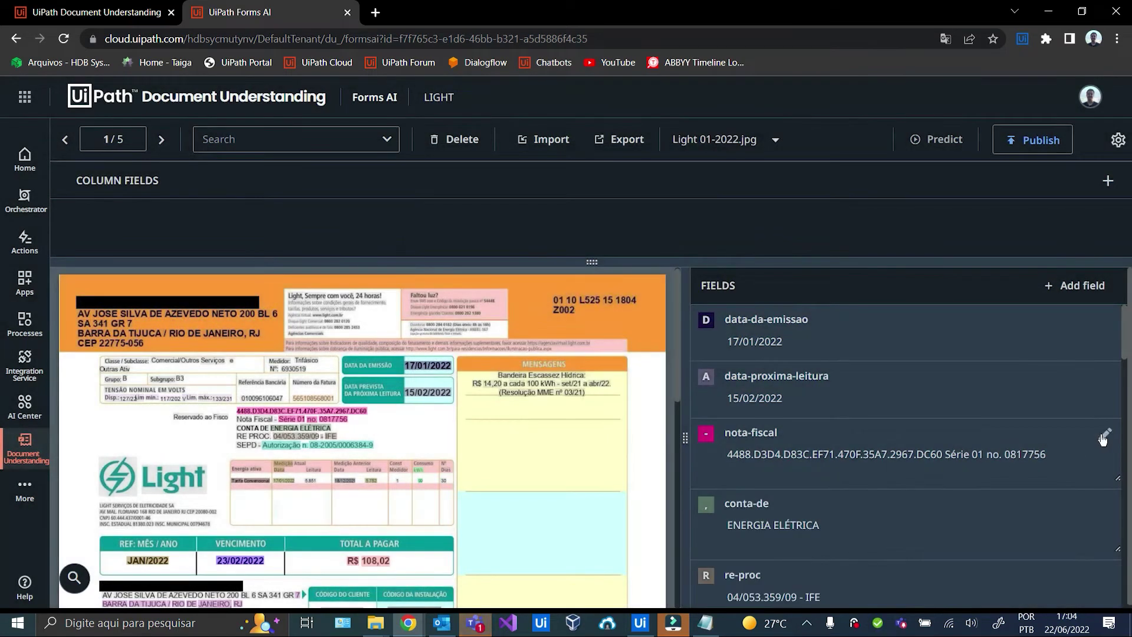
{"action": "left_click", "coordinate": [1104, 436]}
{"action": "left_click", "coordinate": [498, 511]}
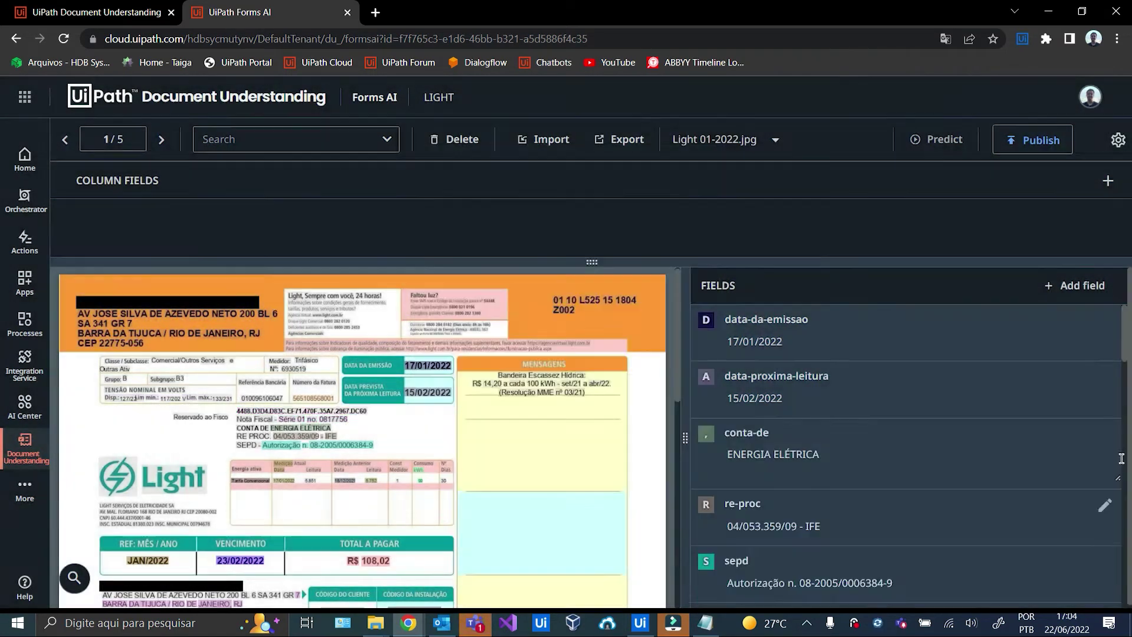
{"action": "left_click", "coordinate": [1104, 437]}
{"action": "left_click", "coordinate": [496, 509]}
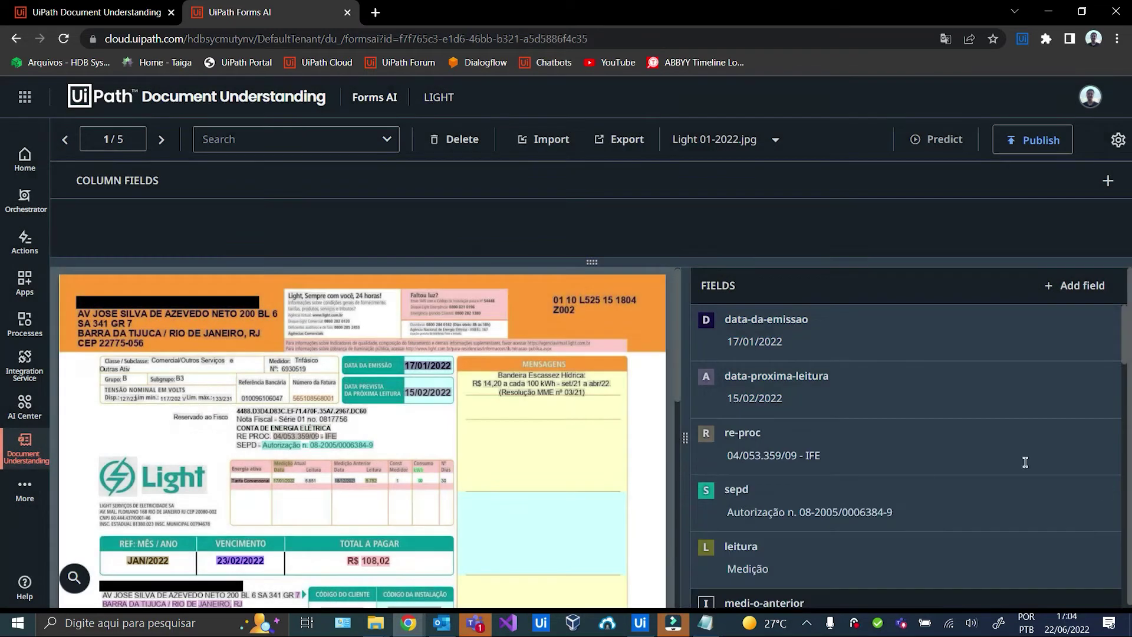
- Delete the fields re-proc, sepd and leitura from the field list
{"action": "left_click", "coordinate": [1104, 438]}
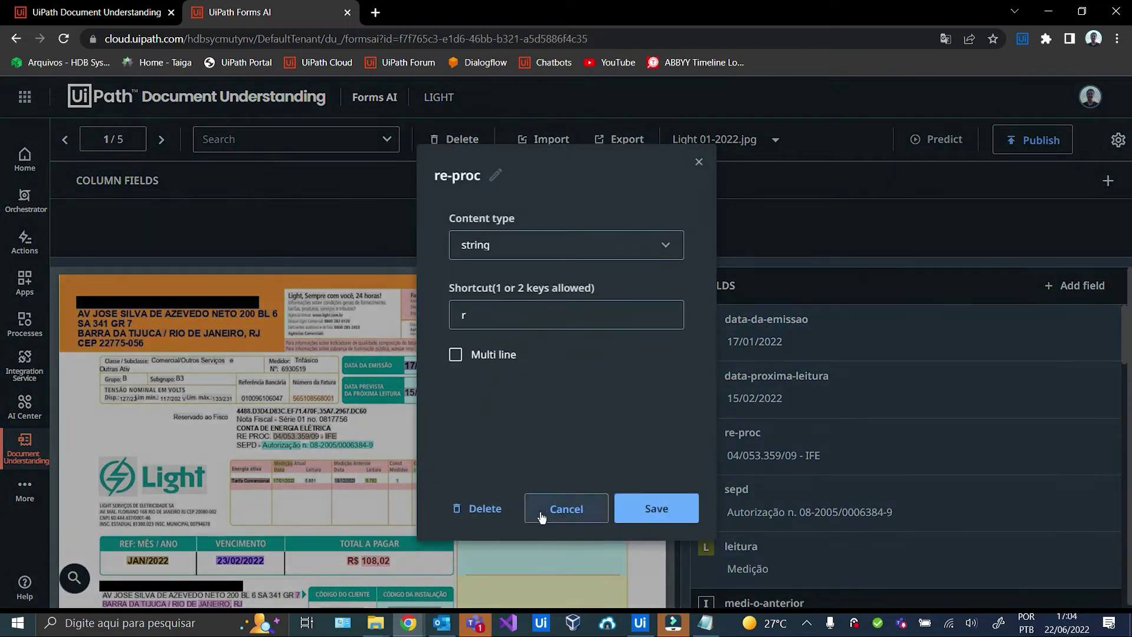
{"action": "left_click", "coordinate": [477, 510]}
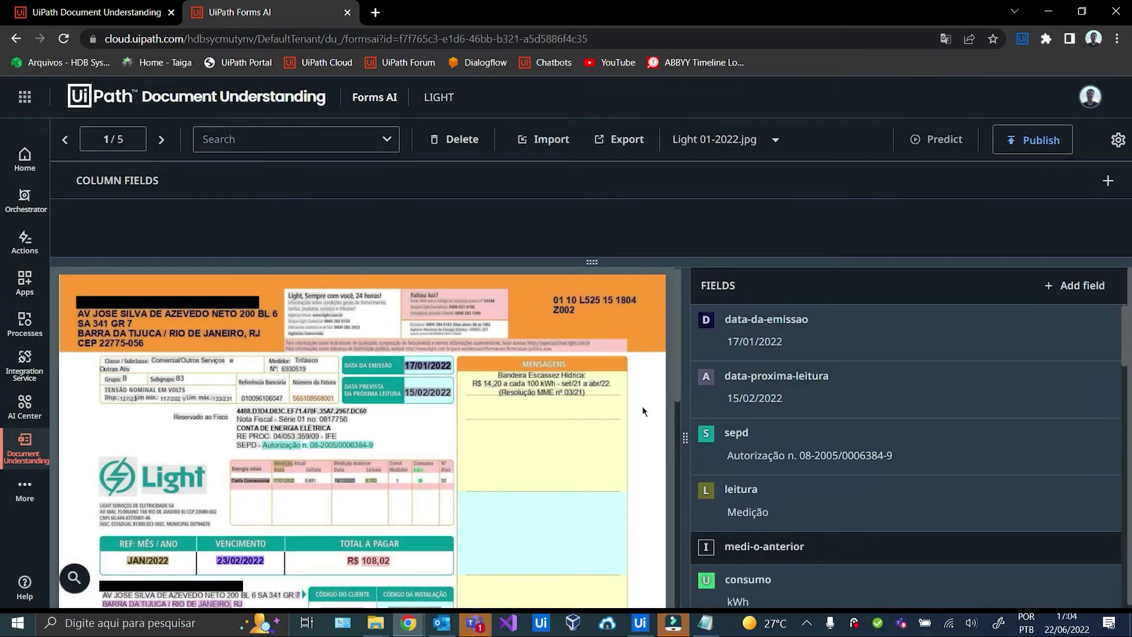
{"action": "left_click", "coordinate": [1105, 435]}
{"action": "left_click", "coordinate": [498, 507]}
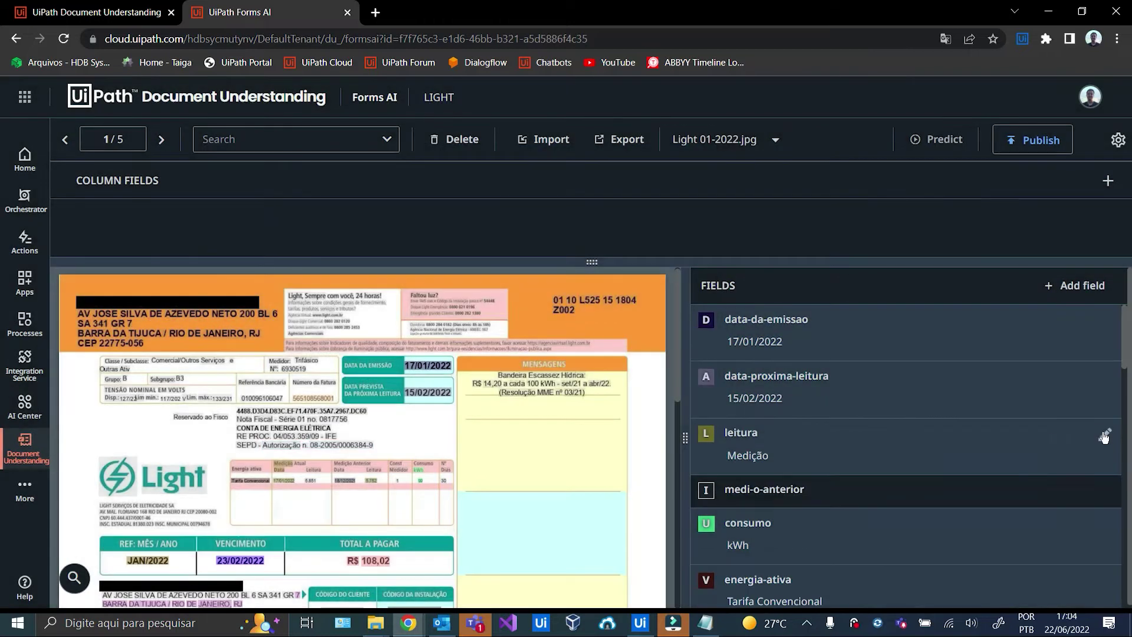
{"action": "left_click", "coordinate": [1106, 435]}
{"action": "left_click", "coordinate": [485, 508]}
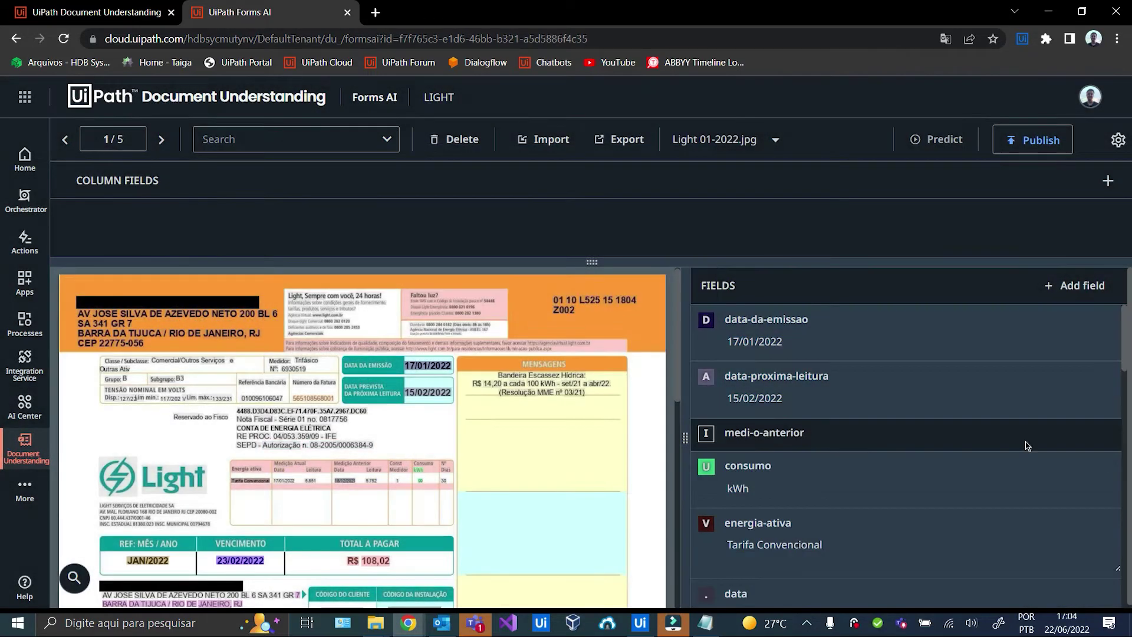
- Delete the fields medi-o-anterior, consumo and energia-ativa
{"action": "left_click", "coordinate": [1105, 435]}
{"action": "left_click", "coordinate": [501, 508]}
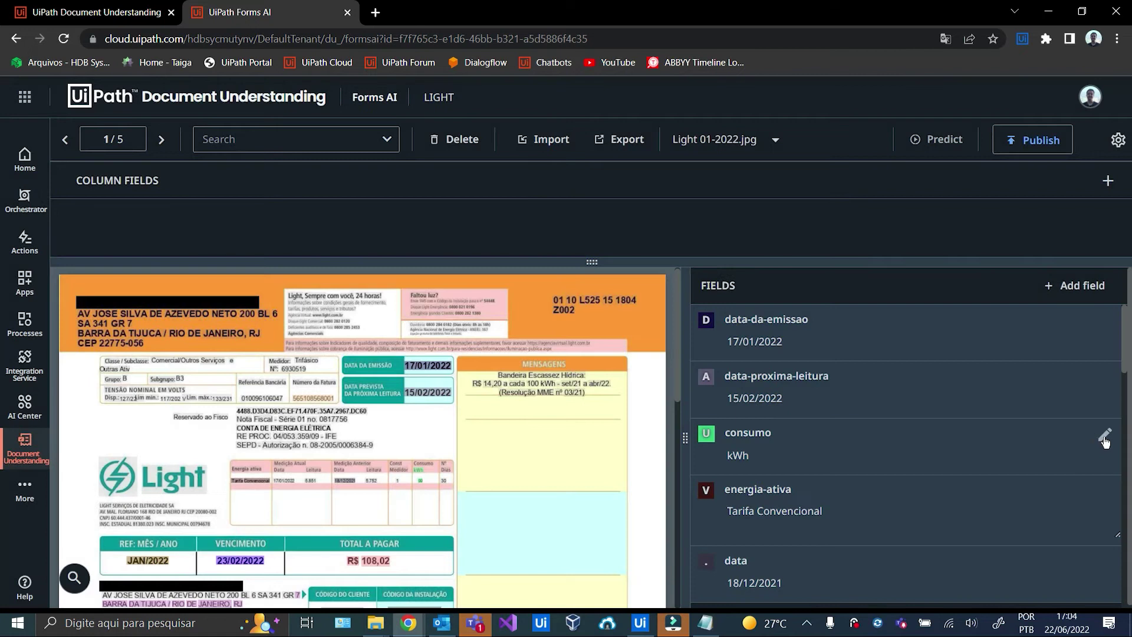
{"action": "left_click", "coordinate": [1105, 436]}
{"action": "left_click", "coordinate": [492, 508]}
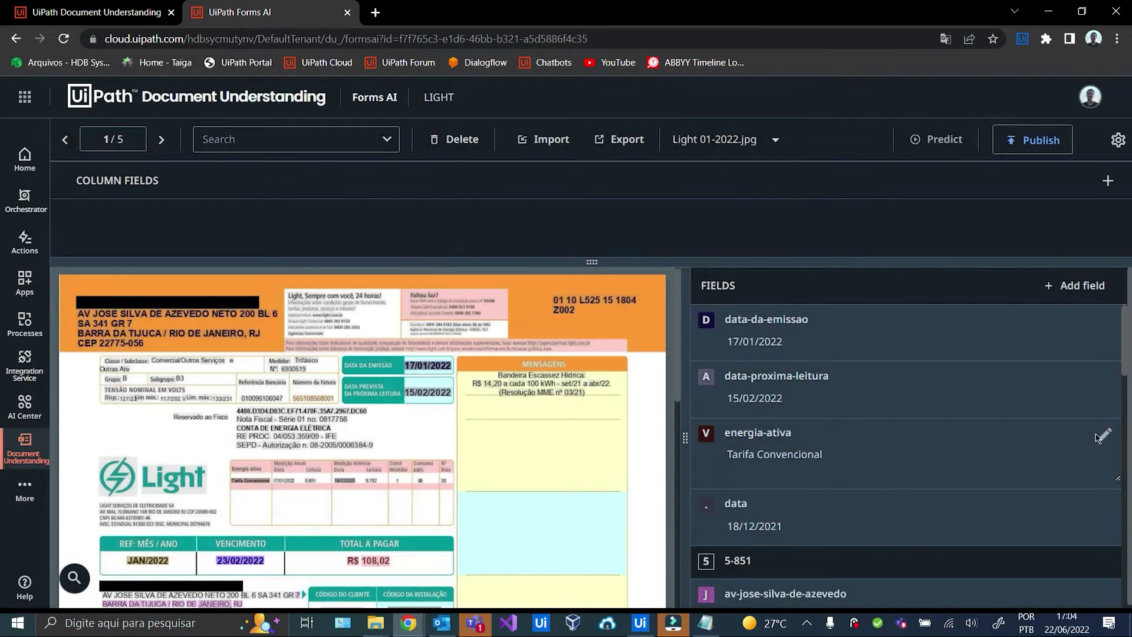
{"action": "left_click", "coordinate": [1100, 436]}
{"action": "left_click", "coordinate": [483, 508]}
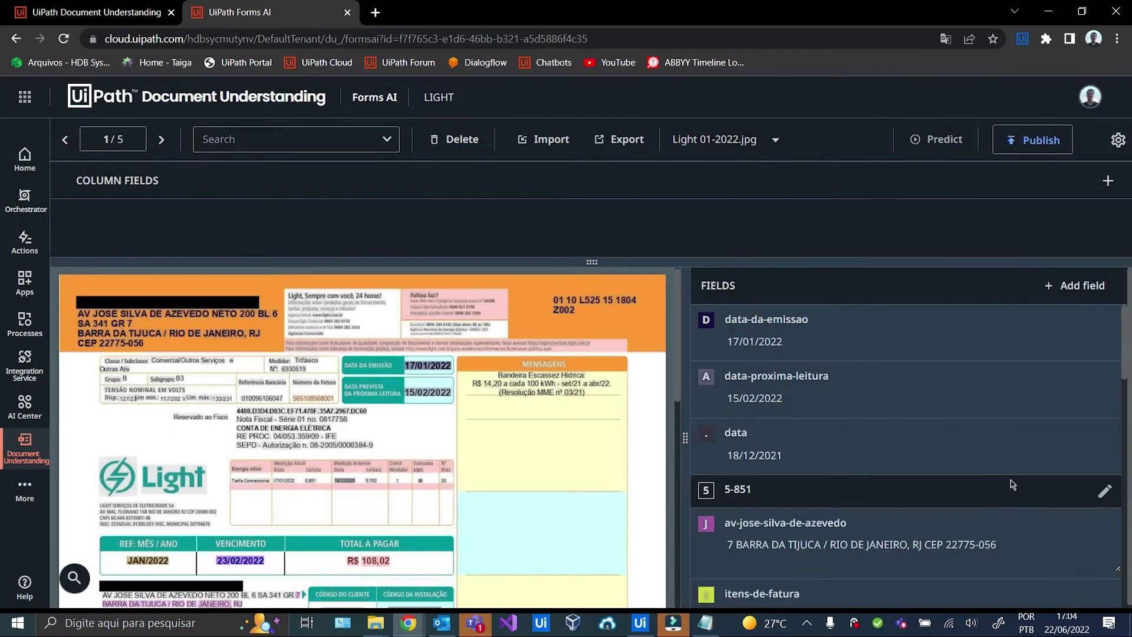
- Delete the fields data and 5-851 and the field named after the street address
{"action": "left_click", "coordinate": [1103, 435]}
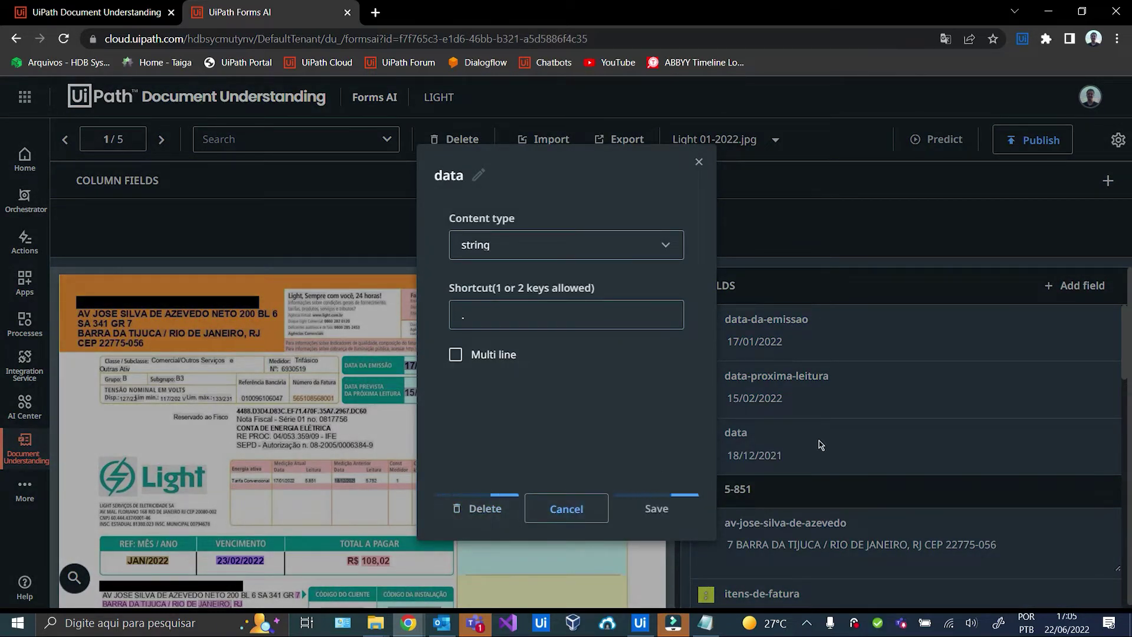
{"action": "left_click", "coordinate": [478, 508]}
{"action": "left_click", "coordinate": [1105, 436]}
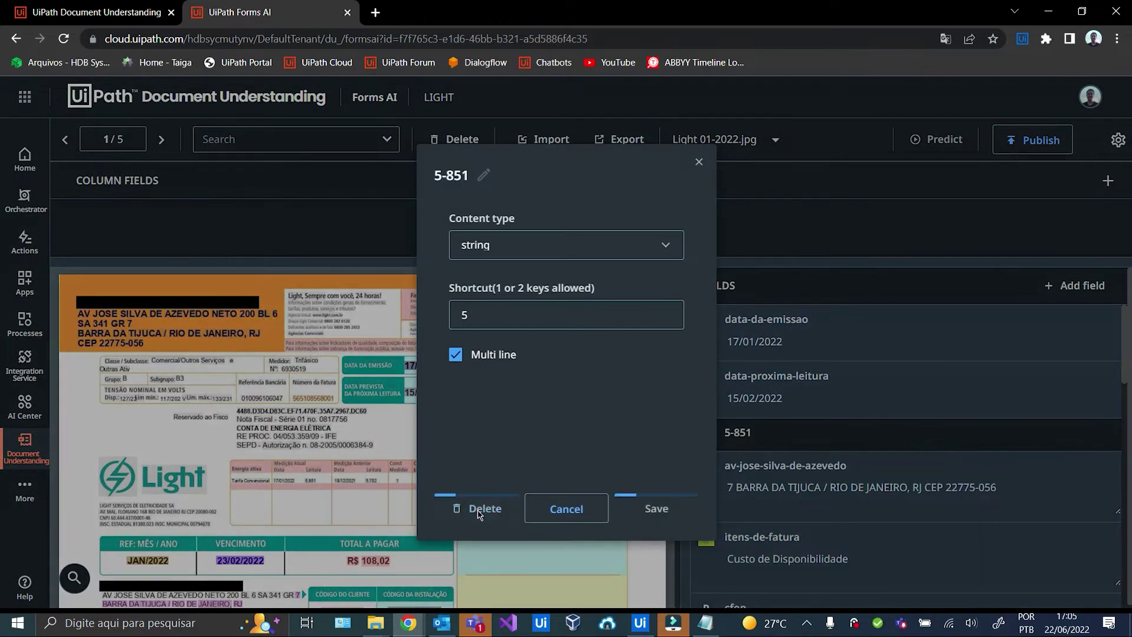
{"action": "left_click", "coordinate": [479, 508]}
{"action": "left_click", "coordinate": [1103, 438]}
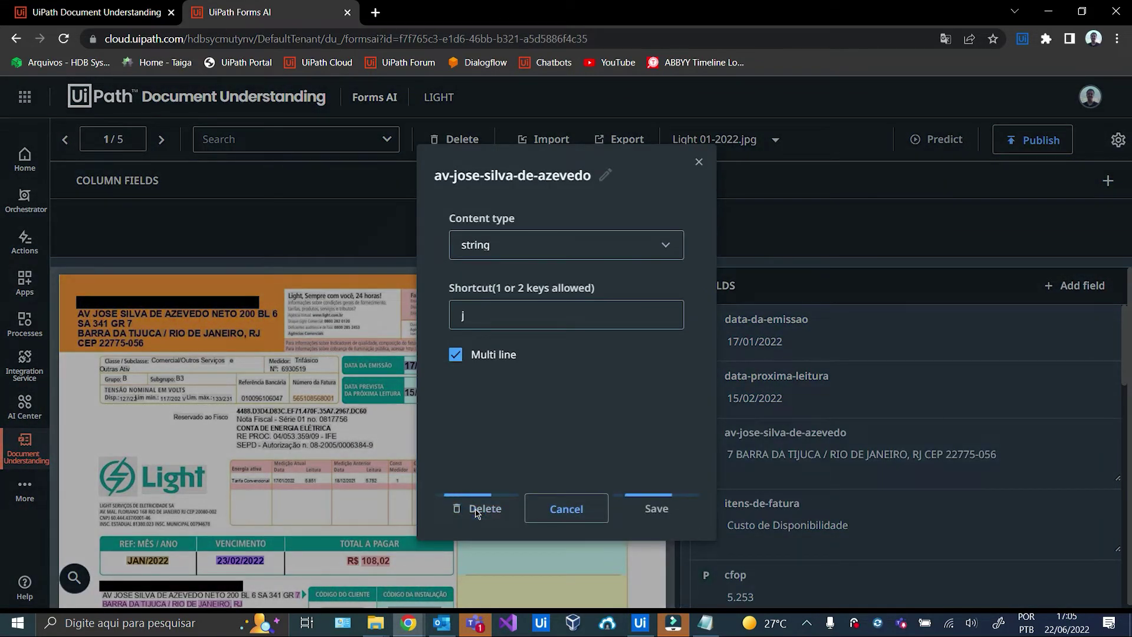
{"action": "left_click", "coordinate": [478, 508]}
- Delete the fields itens-de-fatura, cfop and unidade from the field list
{"action": "left_click", "coordinate": [1103, 437]}
{"action": "left_click", "coordinate": [479, 508]}
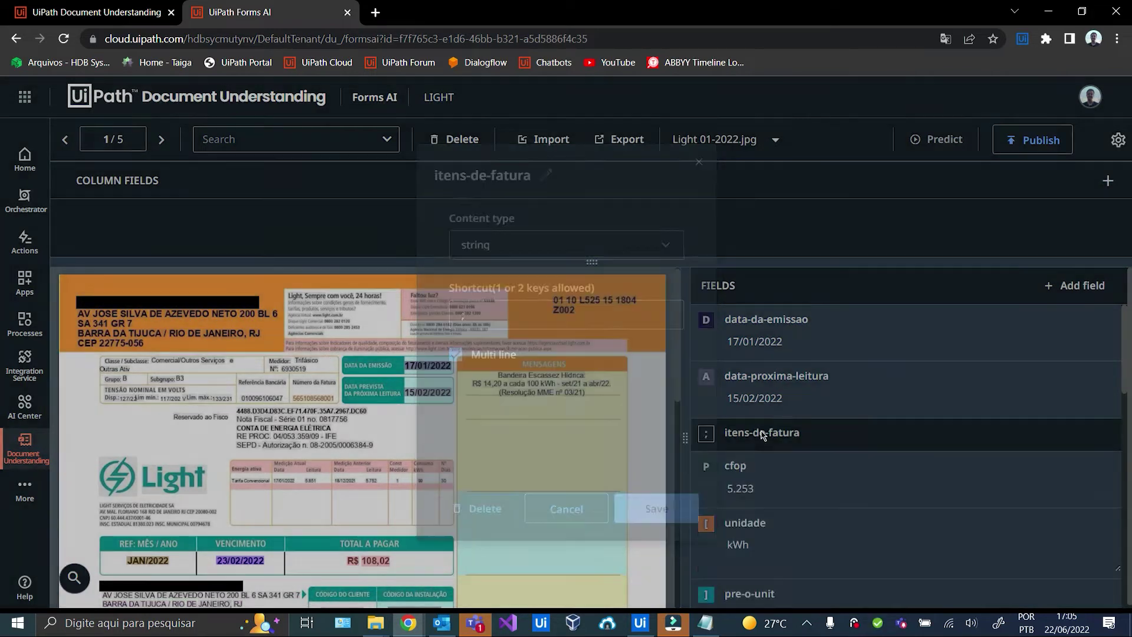
{"action": "left_click", "coordinate": [1103, 437]}
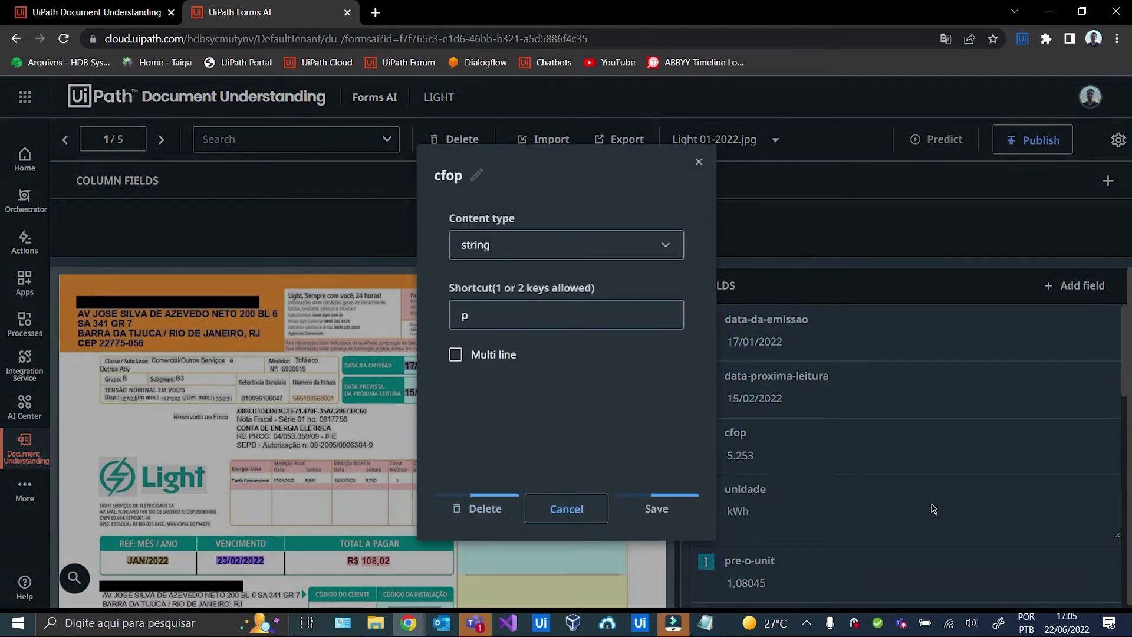
{"action": "left_click", "coordinate": [489, 508]}
{"action": "left_click", "coordinate": [876, 466]}
{"action": "left_click", "coordinate": [477, 508]}
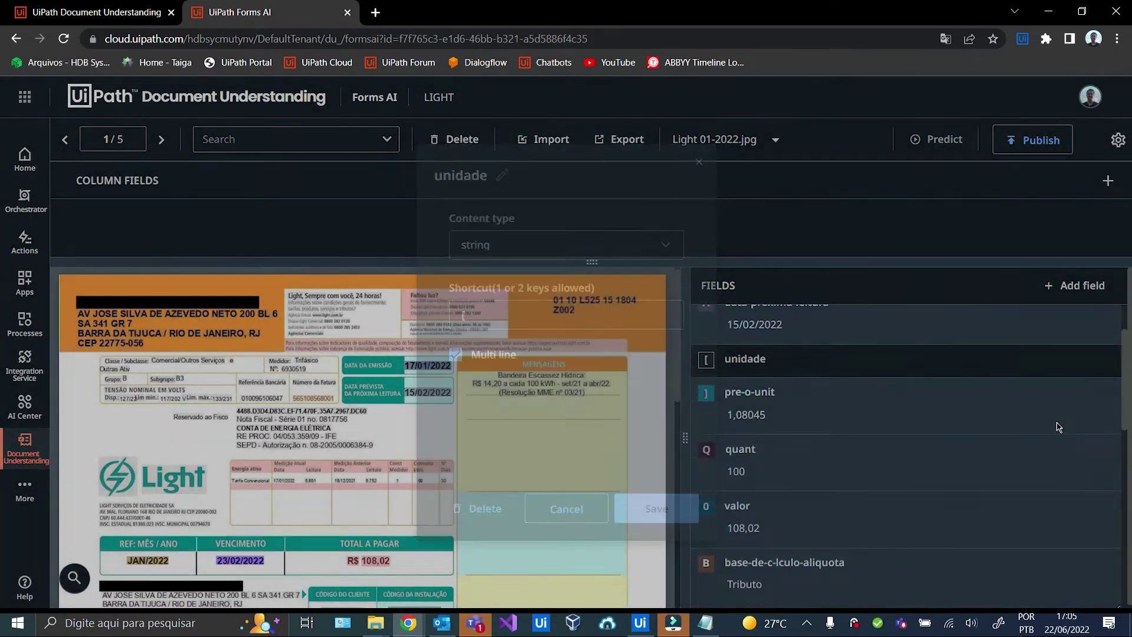
- Delete the fields pre-o-unit, quant and valor from the field list
{"action": "left_click", "coordinate": [1103, 362]}
{"action": "left_click", "coordinate": [478, 508]}
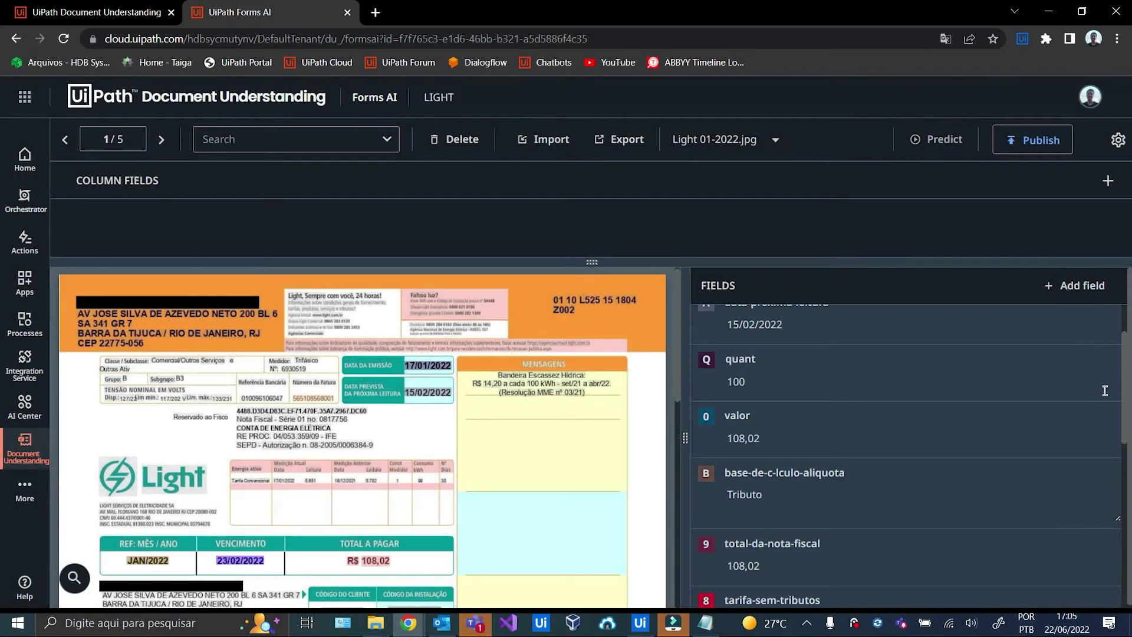
{"action": "left_click", "coordinate": [1103, 361]}
{"action": "left_click", "coordinate": [492, 511]}
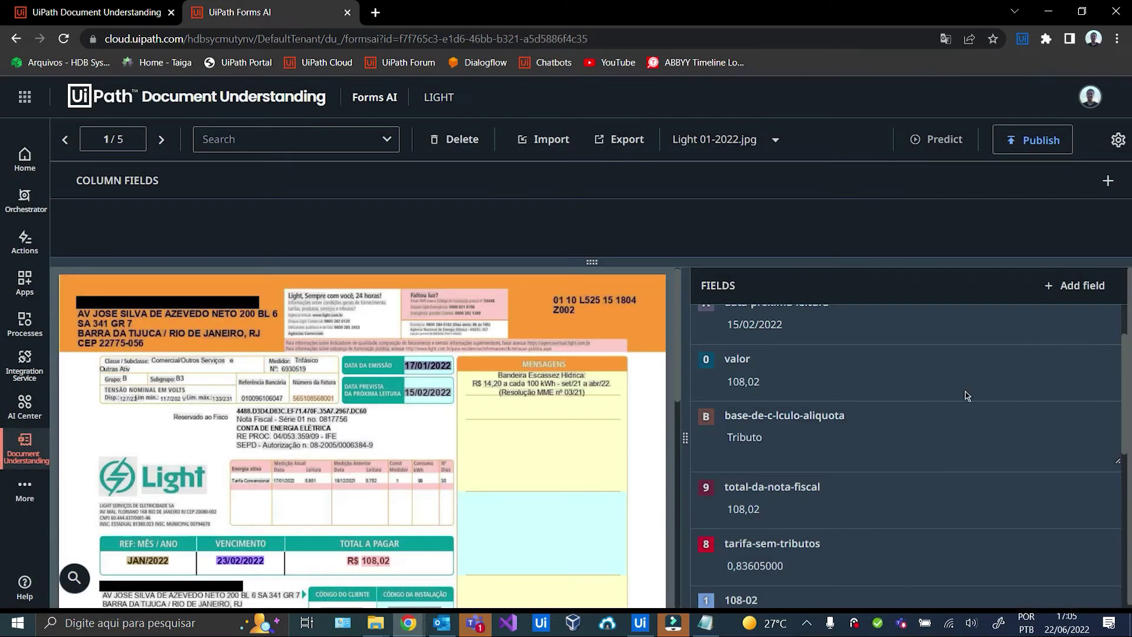
{"action": "left_click", "coordinate": [1103, 362]}
{"action": "left_click", "coordinate": [478, 508]}
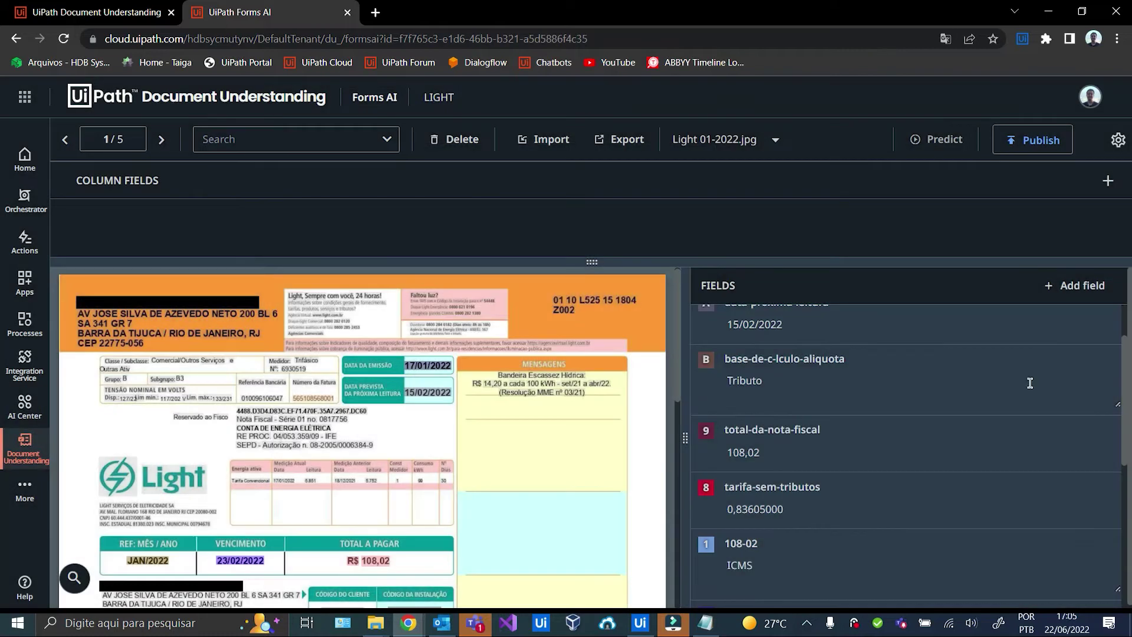
- Delete the fields base-de-c-lculo-aliquota, total-da-nota-fiscal, tarifa-sem-tributos and 108-02
{"action": "left_click", "coordinate": [1103, 362]}
{"action": "left_click", "coordinate": [498, 510]}
{"action": "left_click", "coordinate": [1103, 361]}
{"action": "left_click", "coordinate": [483, 508]}
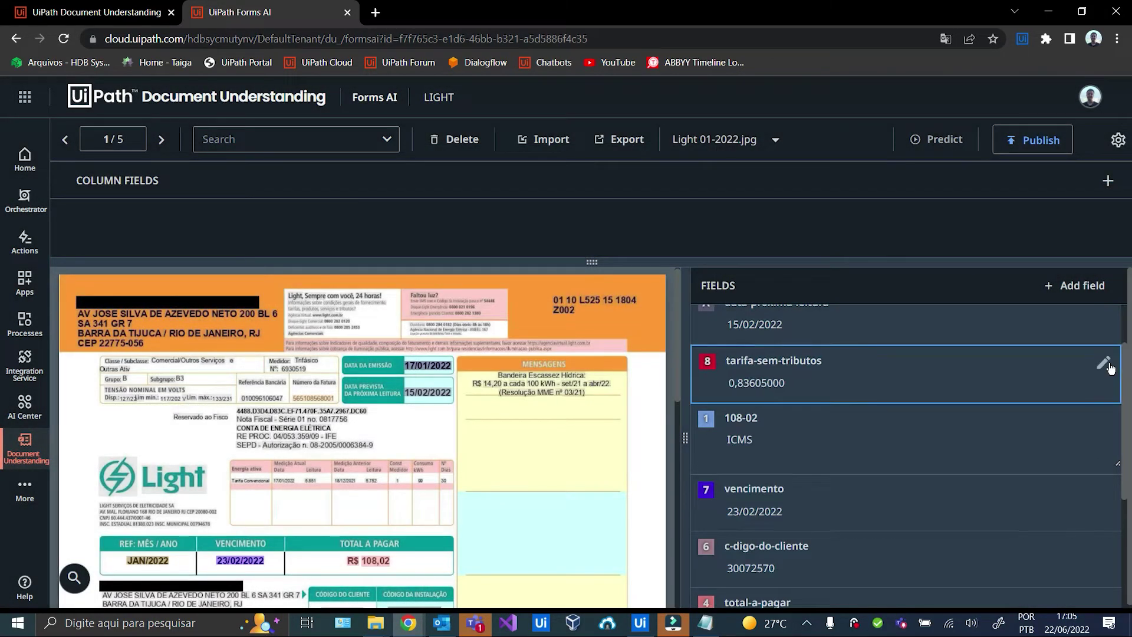
{"action": "left_click", "coordinate": [1102, 361]}
{"action": "left_click", "coordinate": [481, 508]}
{"action": "left_click", "coordinate": [1103, 361]}
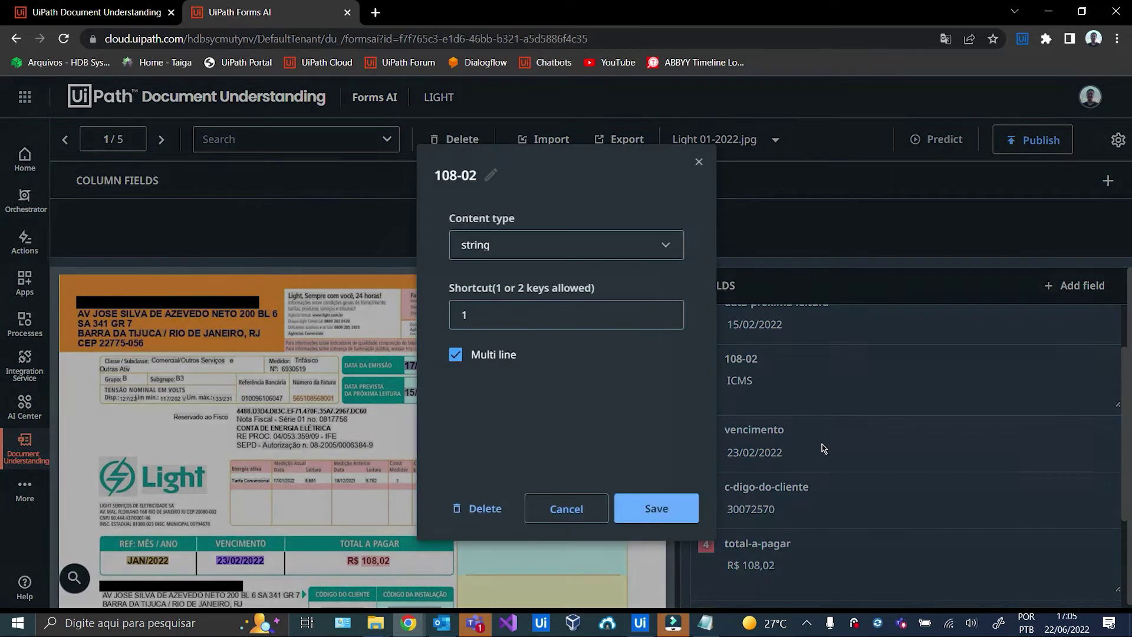
{"action": "left_click", "coordinate": [482, 508]}
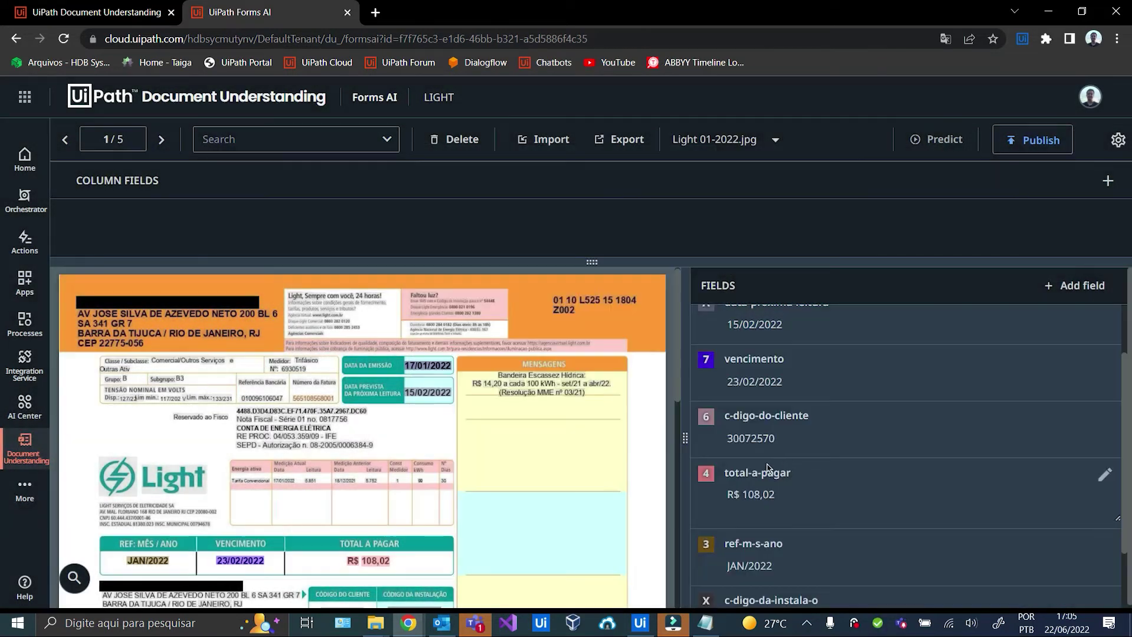
- Rename the field ref-m-s-ano as ref-mes-ano and save it
{"action": "scroll", "coordinate": [943, 472], "scroll_direction": "down", "scroll_amount": 2}
{"action": "left_click", "coordinate": [1104, 462]}
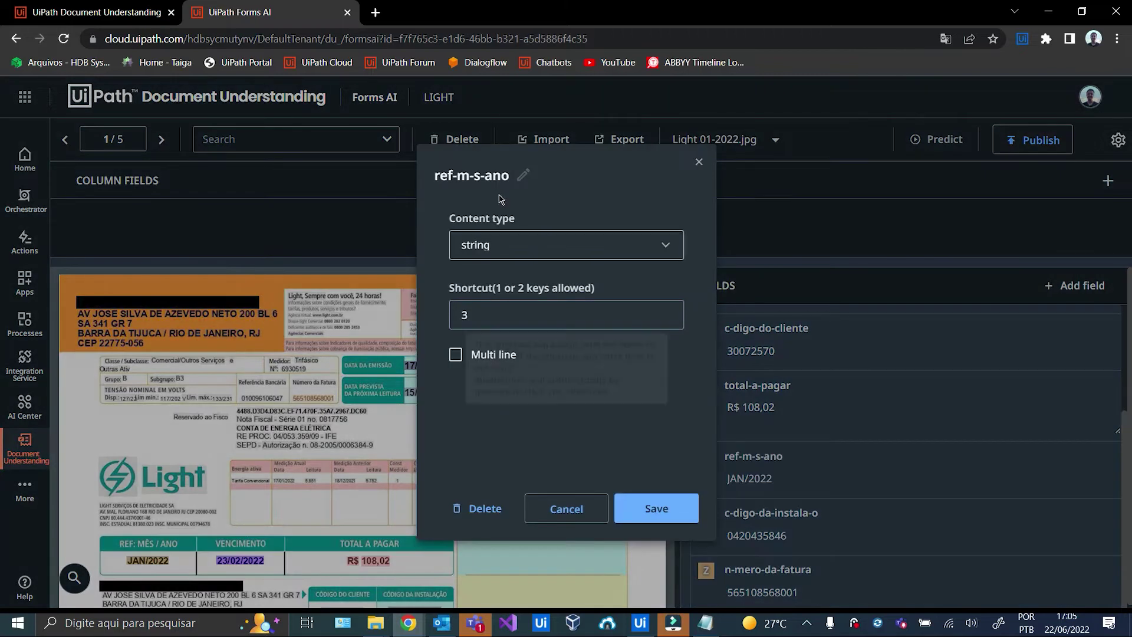
{"action": "key", "text": "BackSpace"}
{"action": "type", "text": "e"}
{"action": "left_click", "coordinate": [632, 498]}
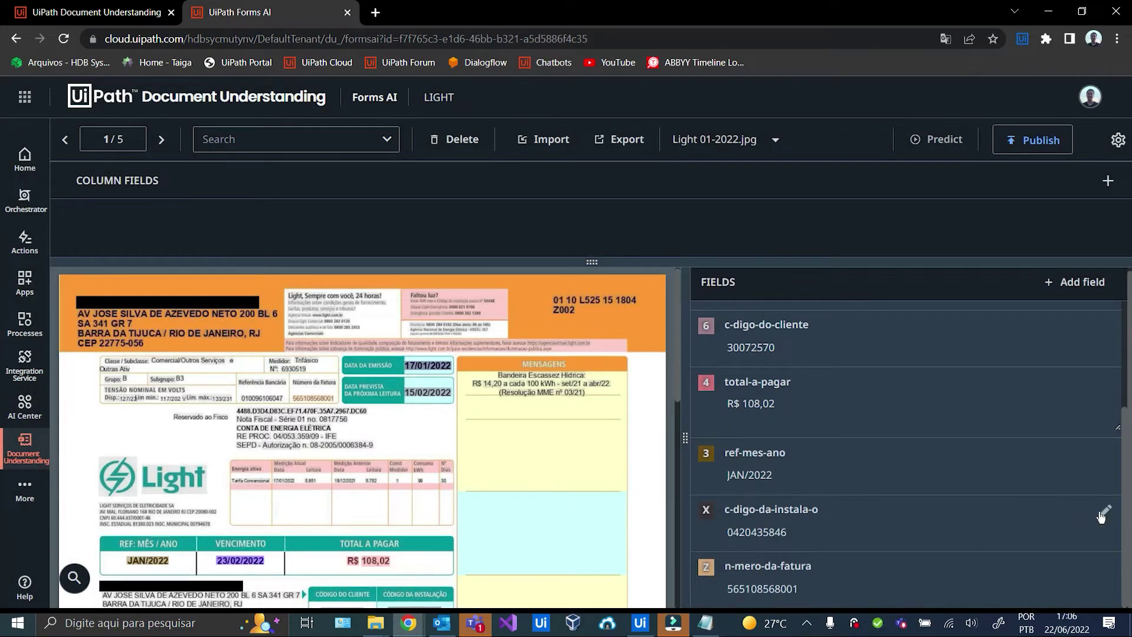
- Rename c-digo-da-instala-o as codigo-da-instala-o and n-mero-da-fatura as numero-da-fatura, saving each field
{"action": "left_click", "coordinate": [1103, 514]}
{"action": "left_click", "coordinate": [444, 172]}
{"action": "key", "text": "BackSpace"}
{"action": "type", "text": "o"}
{"action": "left_click", "coordinate": [640, 504]}
{"action": "left_click", "coordinate": [1104, 571]}
{"action": "key", "text": "BackSpace"}
{"action": "type", "text": "u"}
{"action": "left_click", "coordinate": [652, 508]}
- Check the first bill, go to the second bill Light 03-2019.jpg and predict its field values
{"action": "scroll", "coordinate": [514, 406], "scroll_direction": "down", "scroll_amount": 10}
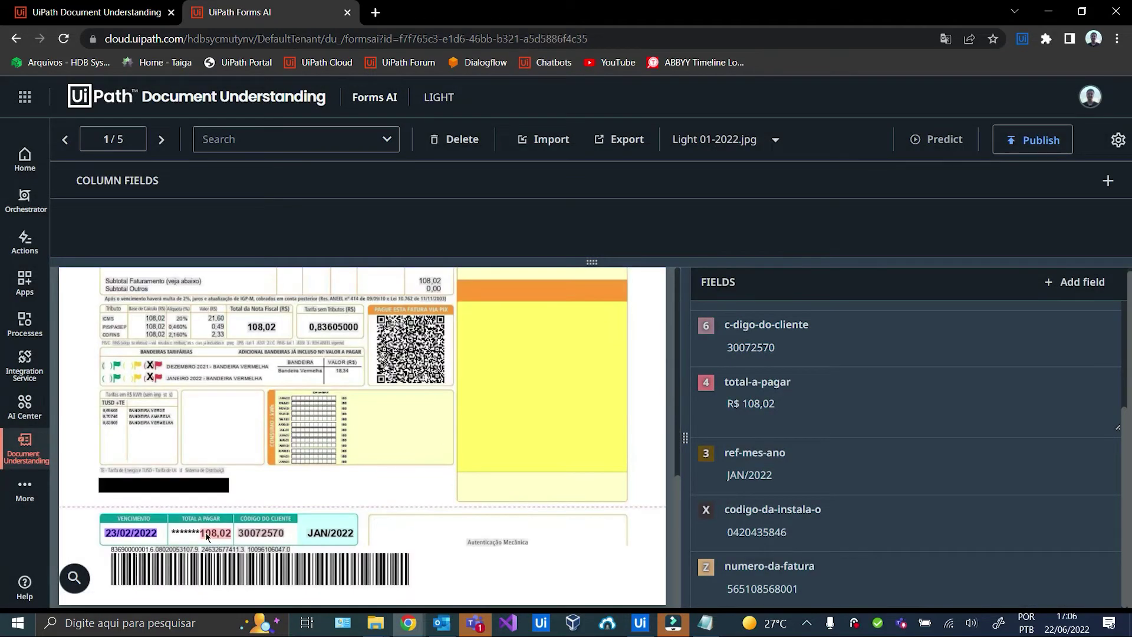
{"action": "scroll", "coordinate": [256, 538], "scroll_direction": "up", "scroll_amount": 10}
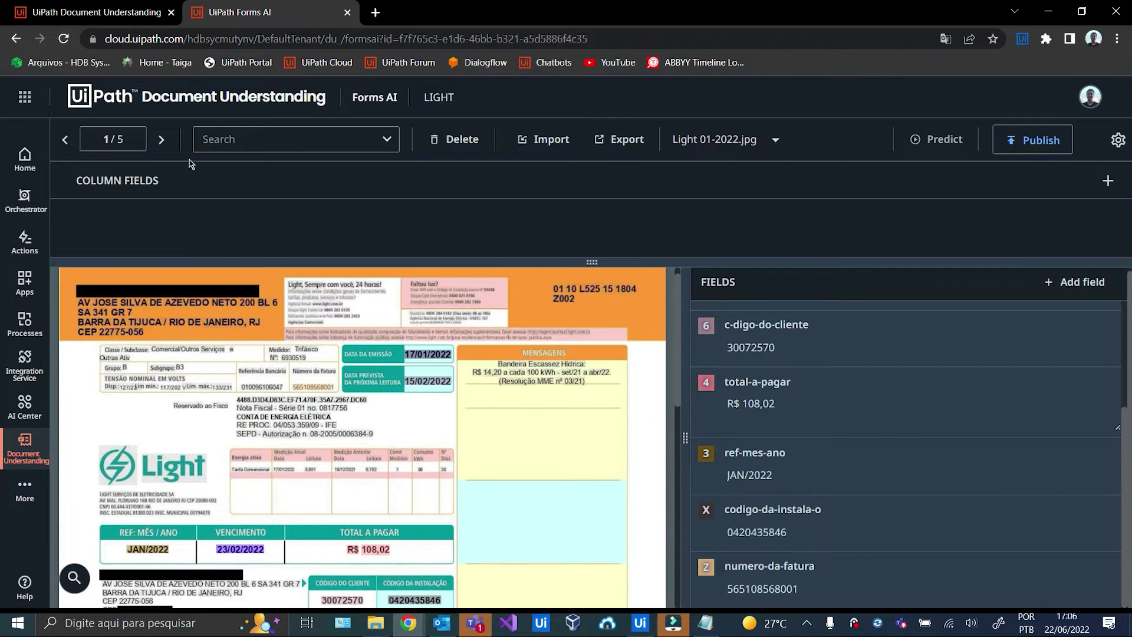
{"action": "left_click", "coordinate": [161, 140]}
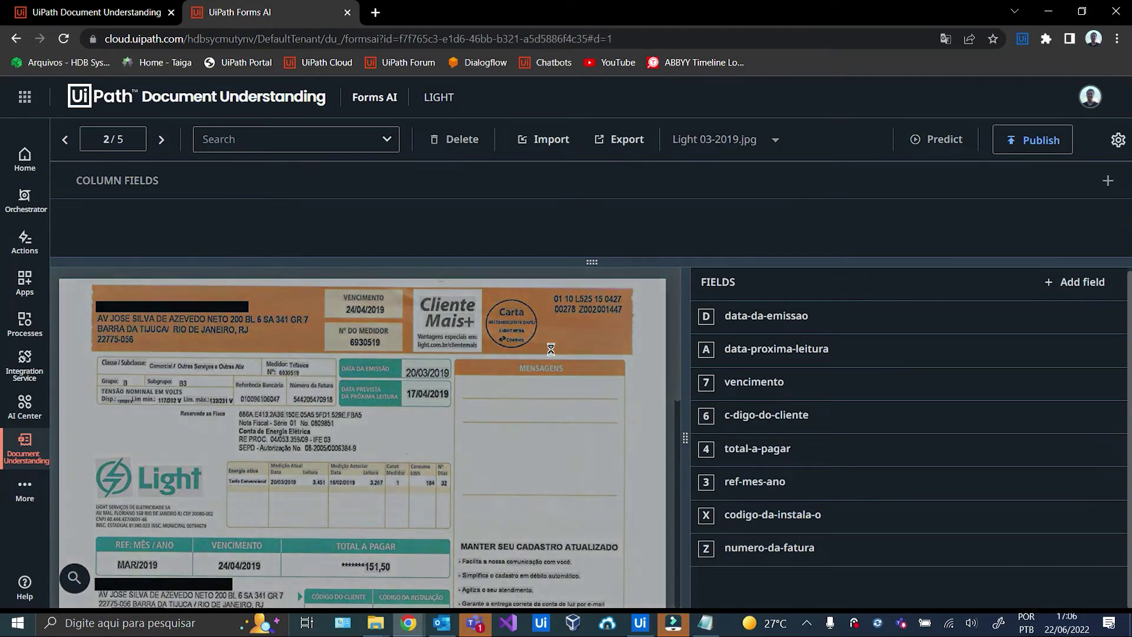
{"action": "scroll", "coordinate": [778, 432], "scroll_direction": "down", "scroll_amount": 1}
{"action": "scroll", "coordinate": [522, 455], "scroll_direction": "down", "scroll_amount": 2}
- Unassign the stray message words from total-a-pagar on Light 03-2019.jpg so that only the amount 151,50 is kept
{"action": "left_click", "coordinate": [472, 397]}
{"action": "left_click", "coordinate": [531, 399]}
{"action": "left_click", "coordinate": [520, 414]}
{"action": "left_click", "coordinate": [497, 413]}
{"action": "left_click", "coordinate": [472, 415]}
{"action": "left_click", "coordinate": [460, 413]}
{"action": "left_click", "coordinate": [491, 427]}
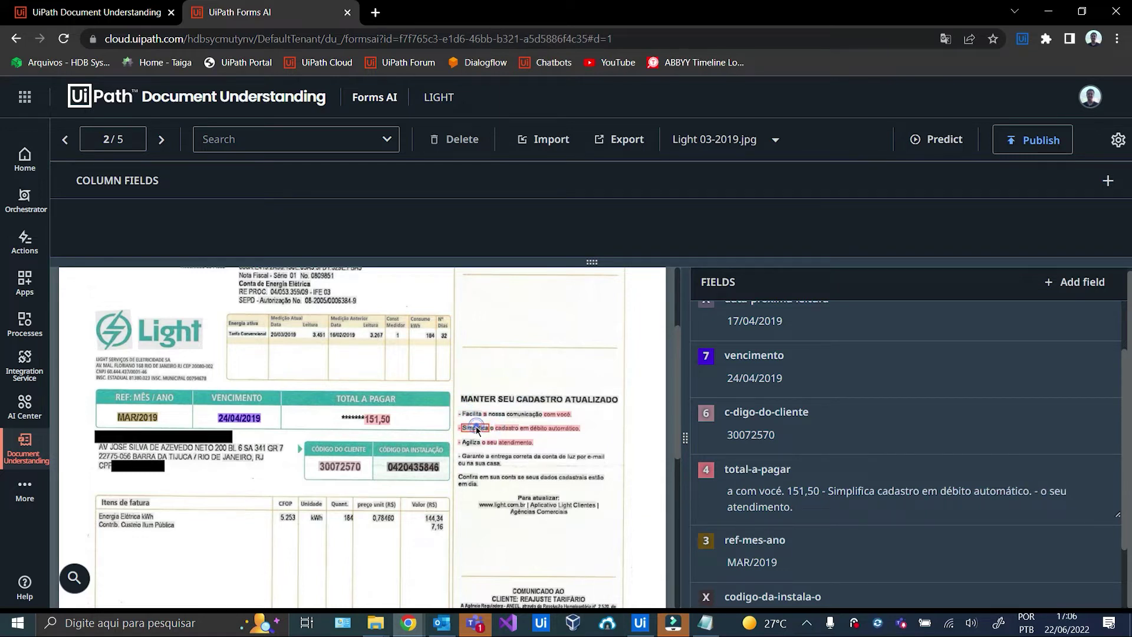
{"action": "left_click", "coordinate": [475, 428]}
{"action": "left_click", "coordinate": [506, 427]}
{"action": "left_click", "coordinate": [539, 428]}
{"action": "left_click", "coordinate": [525, 429]}
{"action": "left_click", "coordinate": [557, 429]}
{"action": "left_click", "coordinate": [552, 414]}
{"action": "left_click", "coordinate": [563, 413]}
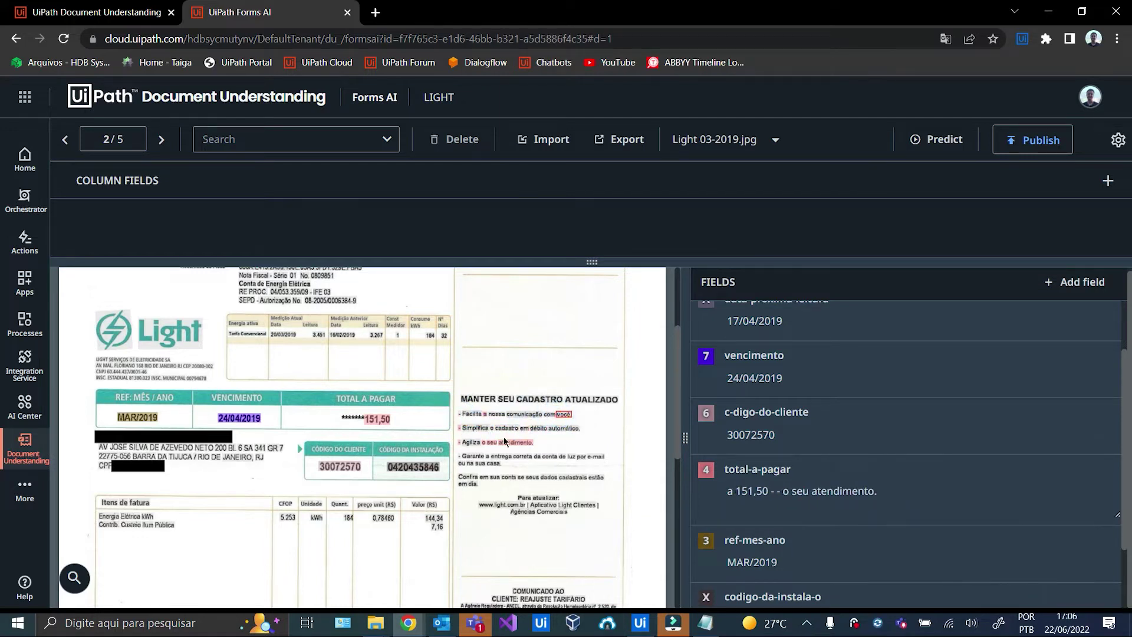
{"action": "left_click", "coordinate": [460, 442]}
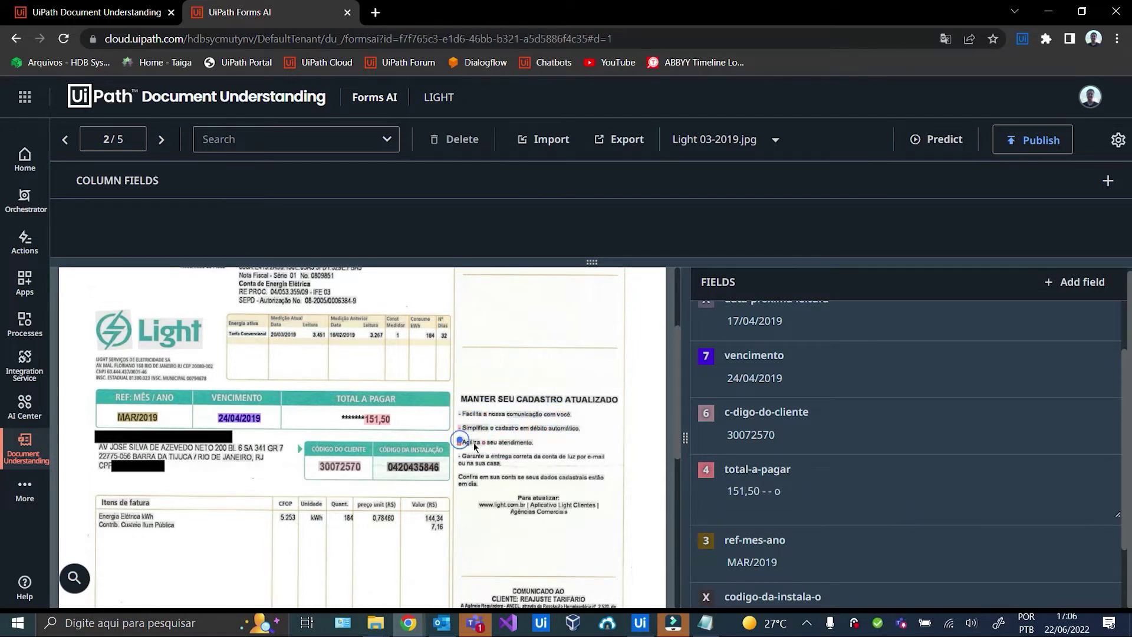
{"action": "left_click", "coordinate": [459, 427]}
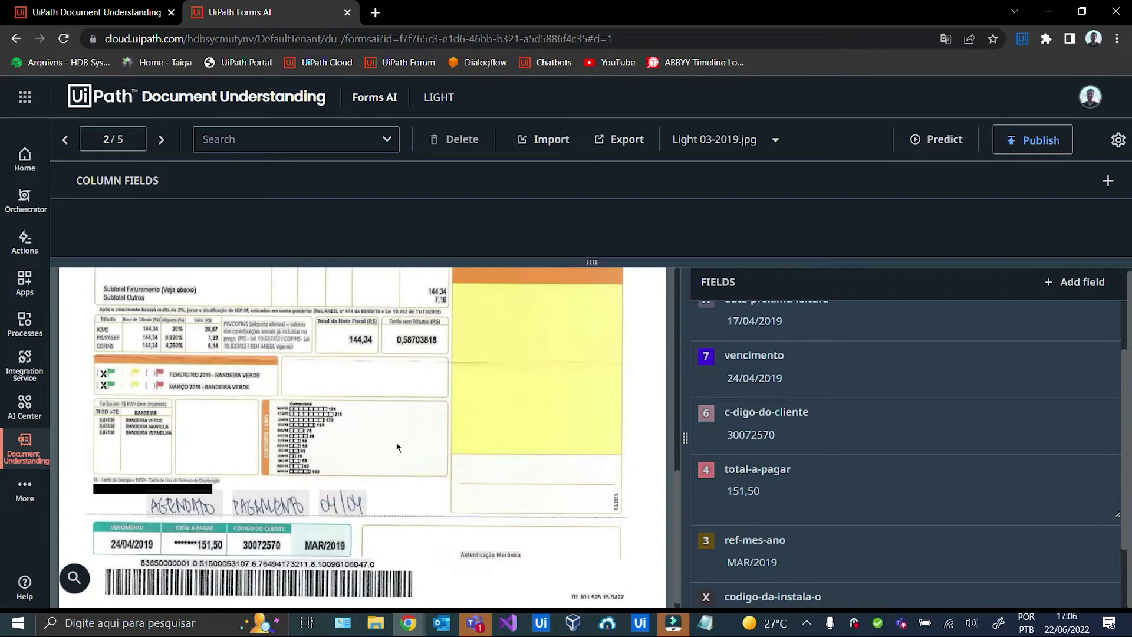
- Rename the field c-digo-do-cliente as codigo-do-cliente and save it
{"action": "scroll", "coordinate": [796, 480], "scroll_direction": "down", "scroll_amount": 2}
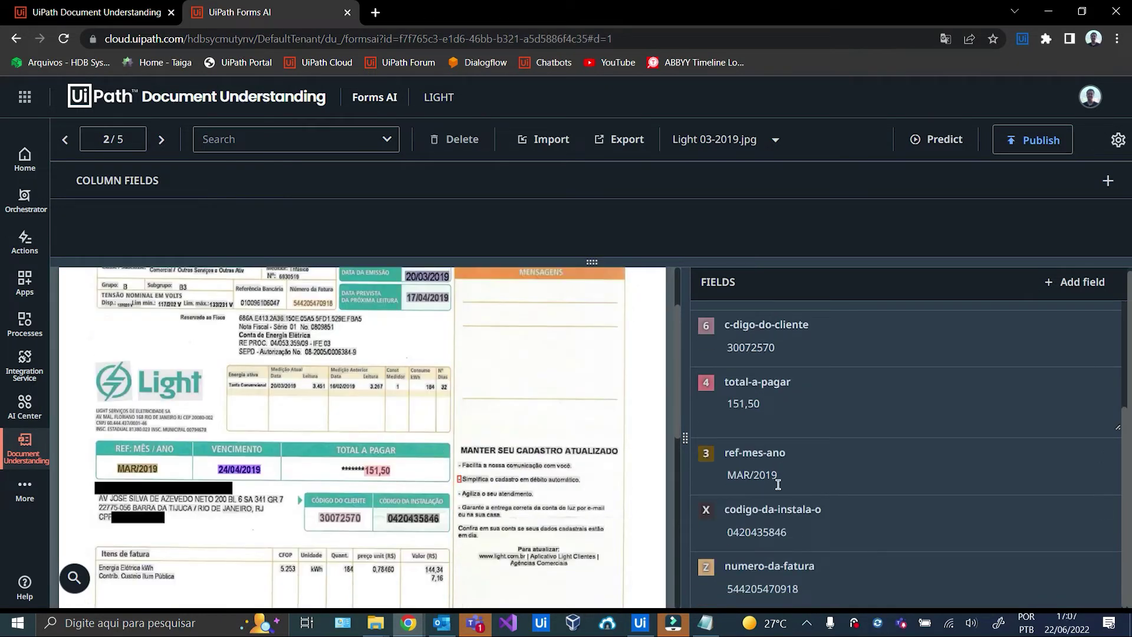
{"action": "scroll", "coordinate": [802, 479], "scroll_direction": "up", "scroll_amount": 3}
{"action": "left_click", "coordinate": [1101, 489]}
{"action": "double_click", "coordinate": [452, 175]}
{"action": "key", "text": "BackSpace"}
{"action": "type", "text": "odigo-do-cliente"}
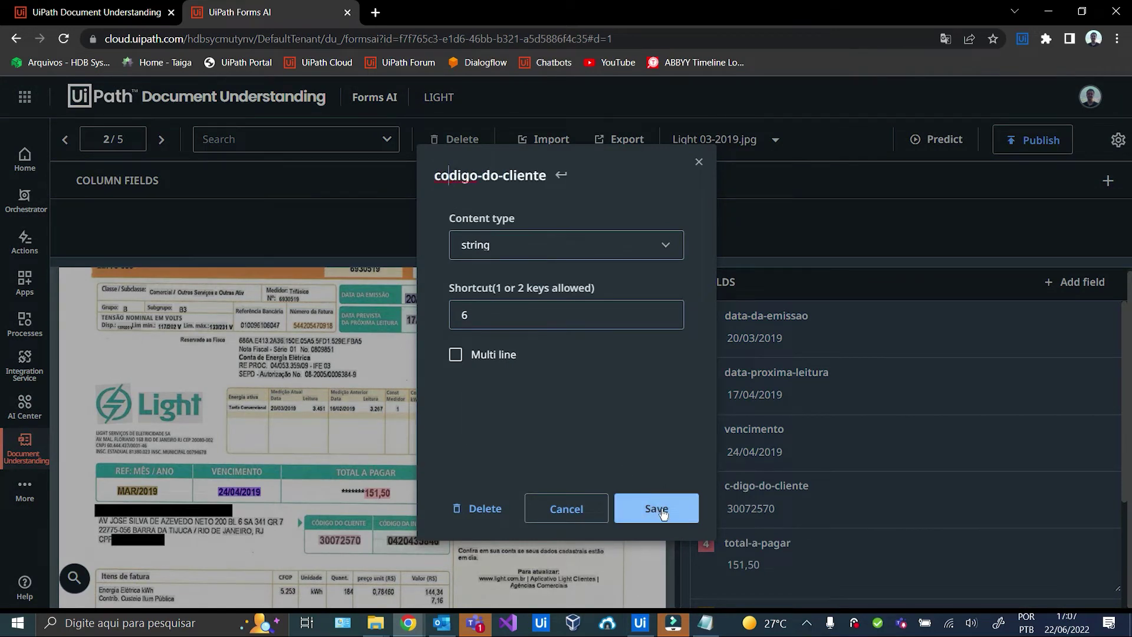
{"action": "left_click", "coordinate": [656, 508]}
{"action": "scroll", "coordinate": [947, 400], "scroll_direction": "down", "scroll_amount": 2}
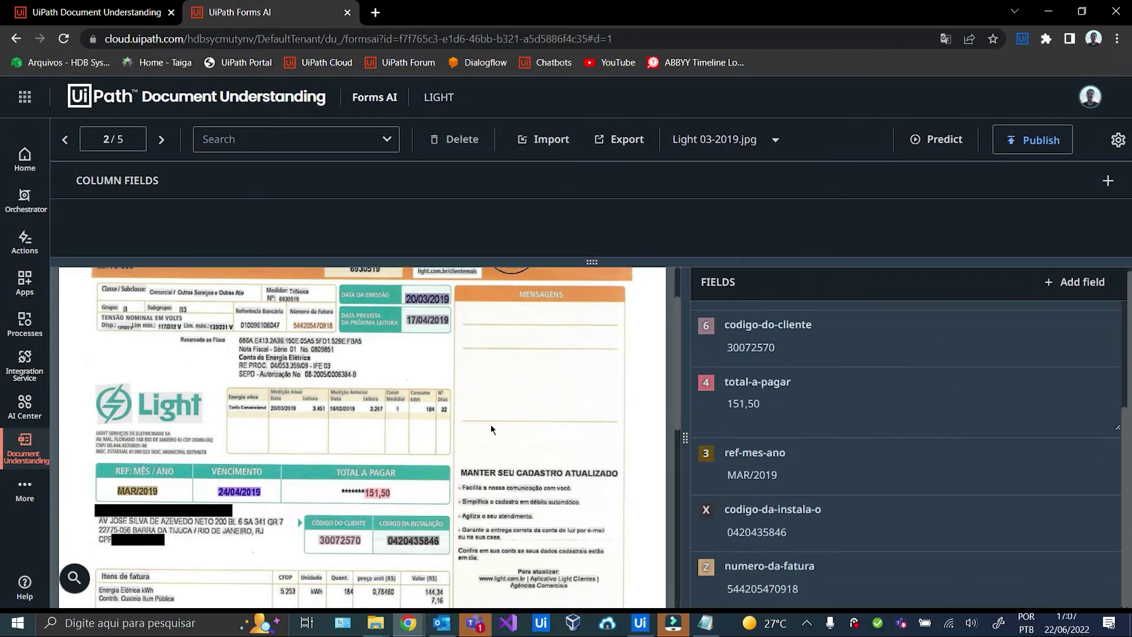
- Go to the third bill, Light 10-2019.jpg, and predict its field values
{"action": "scroll", "coordinate": [492, 429], "scroll_direction": "up", "scroll_amount": 1}
{"action": "scroll", "coordinate": [851, 446], "scroll_direction": "up", "scroll_amount": 2}
{"action": "scroll", "coordinate": [796, 452], "scroll_direction": "down", "scroll_amount": 2}
{"action": "left_click", "coordinate": [162, 141]}
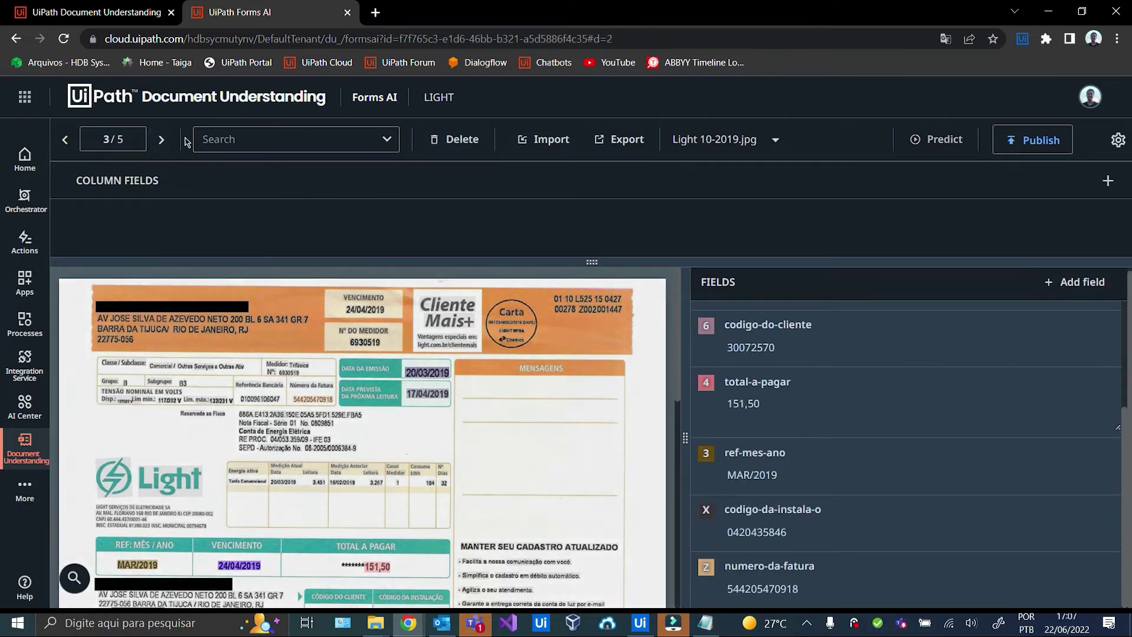
{"action": "left_click", "coordinate": [943, 139]}
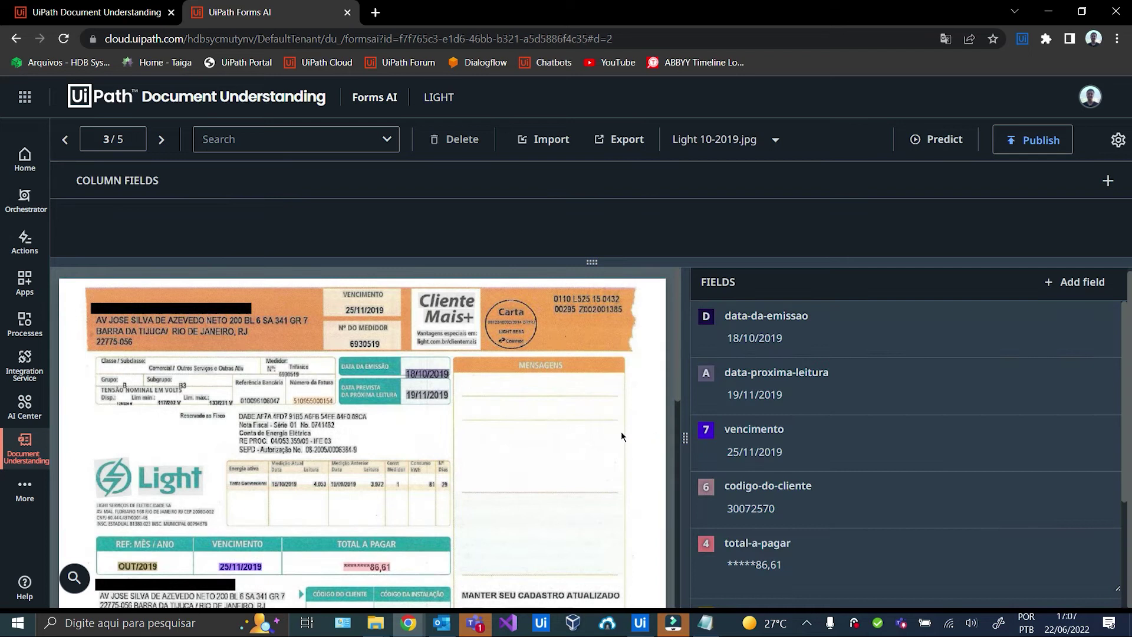
- Change the content type of the total-a-pagar field to number and save it
{"action": "scroll", "coordinate": [621, 437], "scroll_direction": "down", "scroll_amount": 4}
{"action": "scroll", "coordinate": [703, 443], "scroll_direction": "down", "scroll_amount": 2}
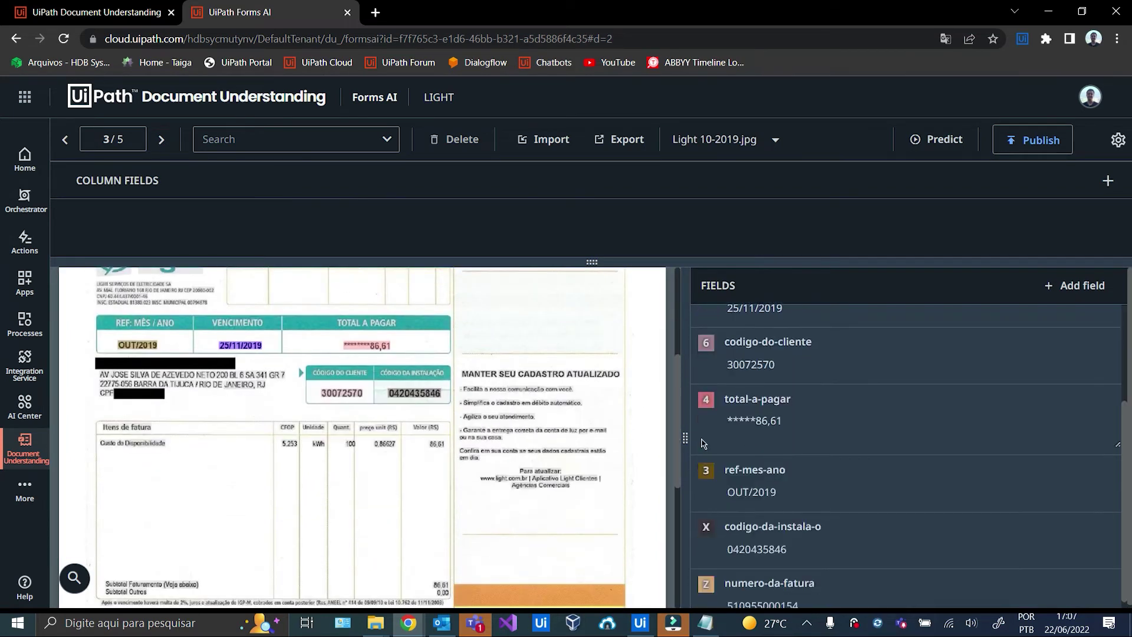
{"action": "scroll", "coordinate": [654, 443], "scroll_direction": "up", "scroll_amount": 3}
{"action": "scroll", "coordinate": [843, 463], "scroll_direction": "up", "scroll_amount": 1}
{"action": "scroll", "coordinate": [849, 459], "scroll_direction": "down", "scroll_amount": 1}
{"action": "left_click", "coordinate": [1108, 401]}
{"action": "left_click", "coordinate": [664, 241]}
{"action": "left_click", "coordinate": [519, 270]}
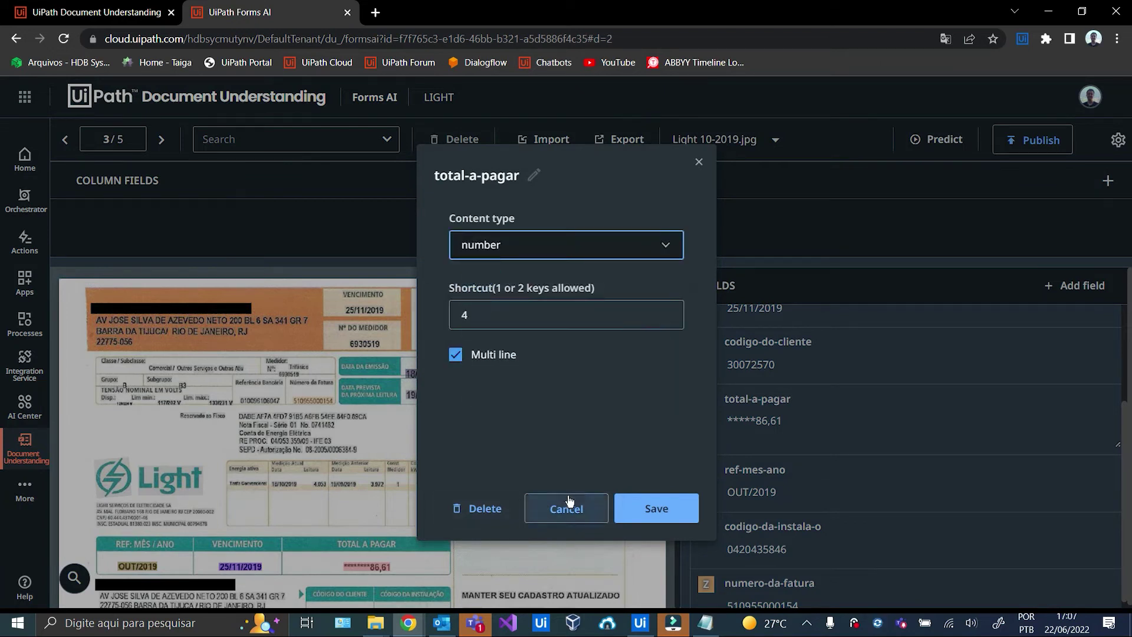
{"action": "left_click", "coordinate": [653, 507]}
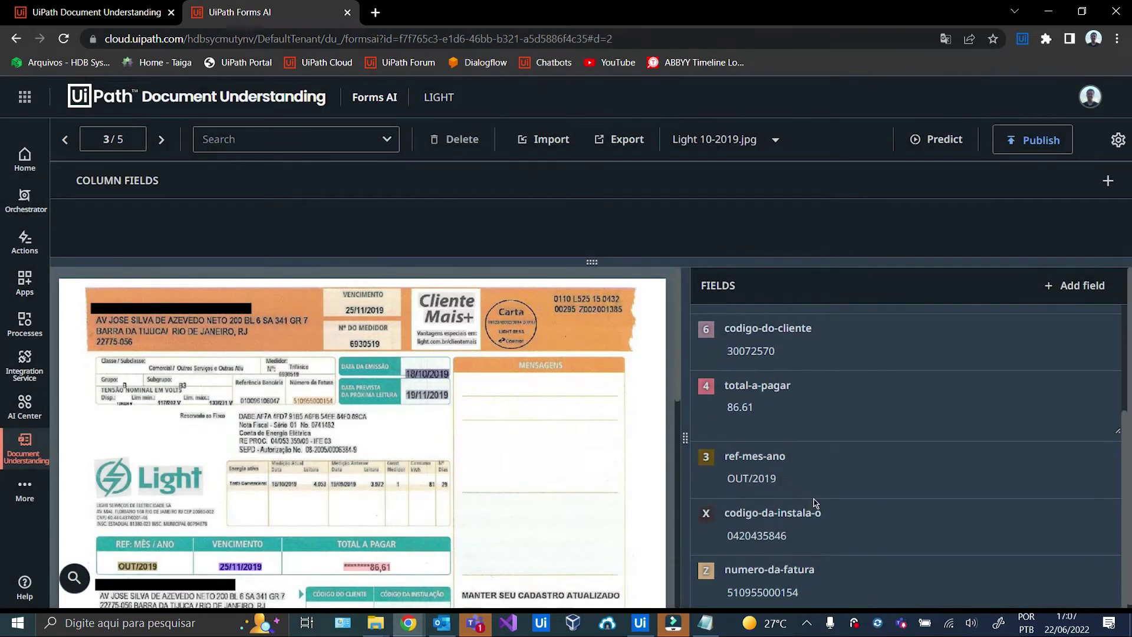
- Rename the field codigo-da-instala-o as codigo-da-instalacao and save it
{"action": "scroll", "coordinate": [815, 504], "scroll_direction": "down", "scroll_amount": 1}
{"action": "scroll", "coordinate": [516, 497], "scroll_direction": "down", "scroll_amount": 3}
{"action": "left_click", "coordinate": [1104, 515]}
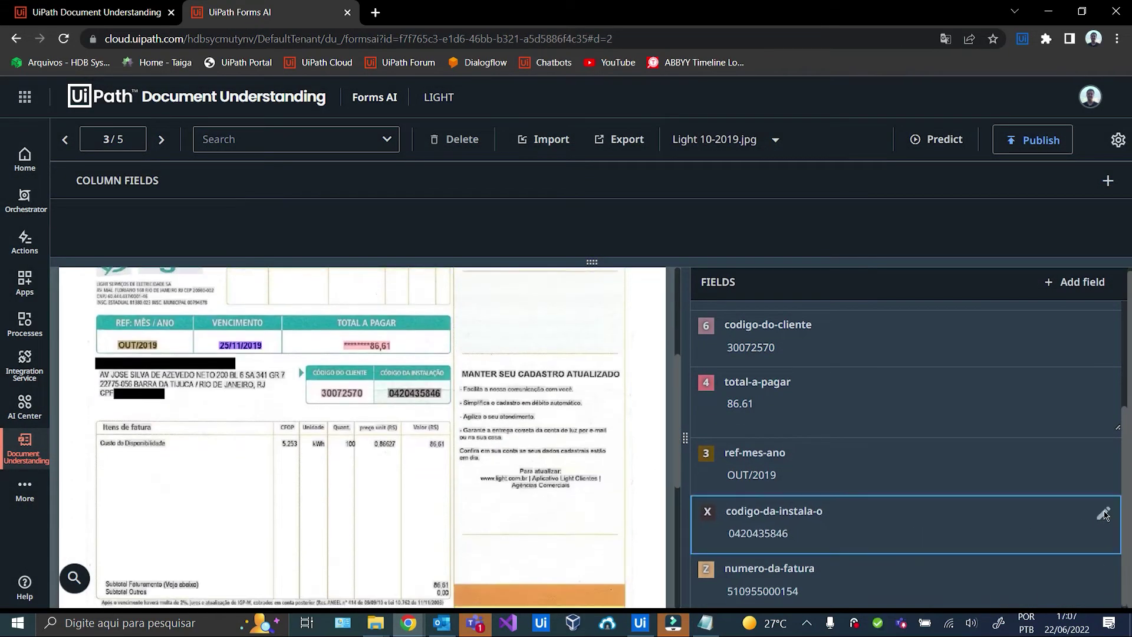
{"action": "left_click", "coordinate": [1105, 515]}
{"action": "left_click", "coordinate": [551, 174]}
{"action": "key", "text": "BackSpace"}
{"action": "key", "text": "BackSpace"}
{"action": "type", "text": "cao"}
{"action": "key", "text": "Return"}
- Predict the field values on the fourth bill, Light 10-2021.jpg, and unassign the stray message words from data-proxima-leitura
{"action": "left_click", "coordinate": [161, 139]}
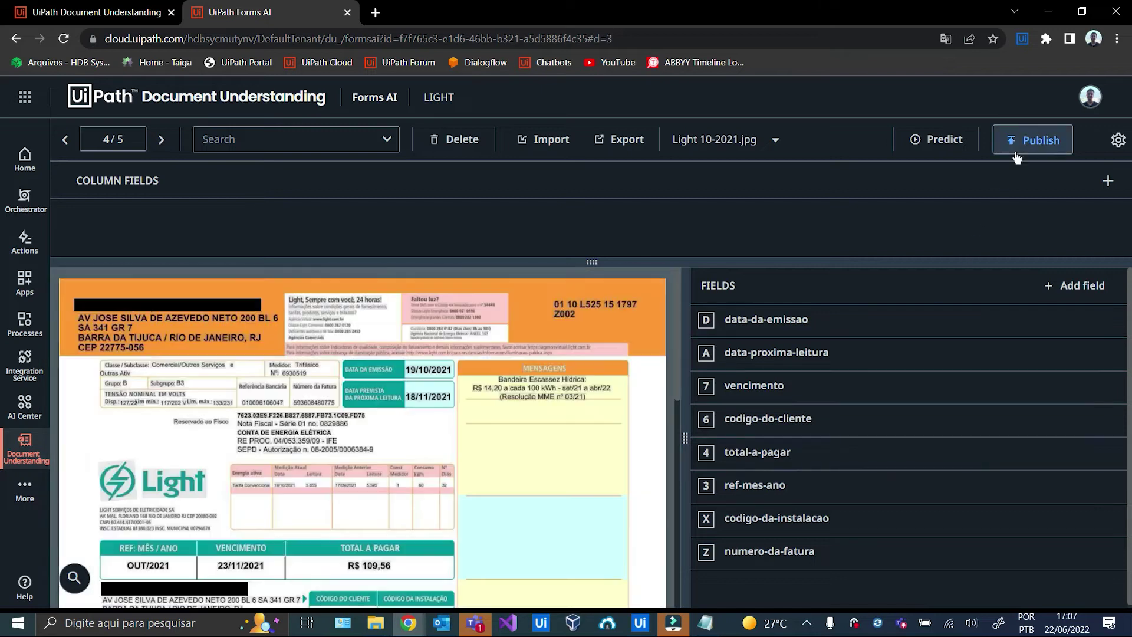
{"action": "left_click", "coordinate": [929, 141]}
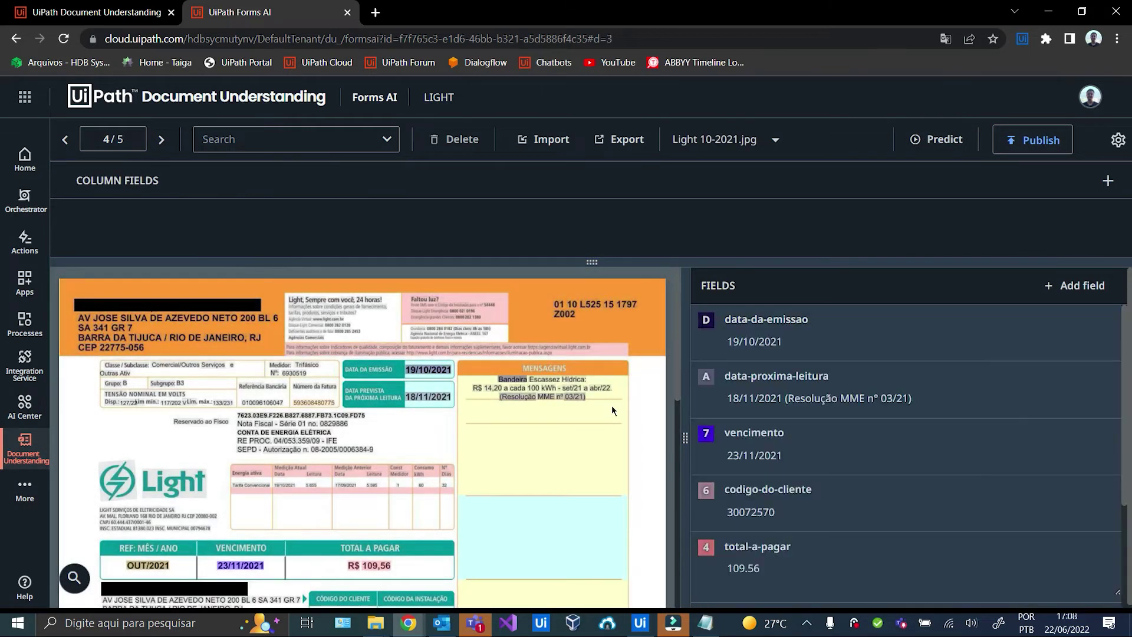
{"action": "left_click", "coordinate": [540, 397]}
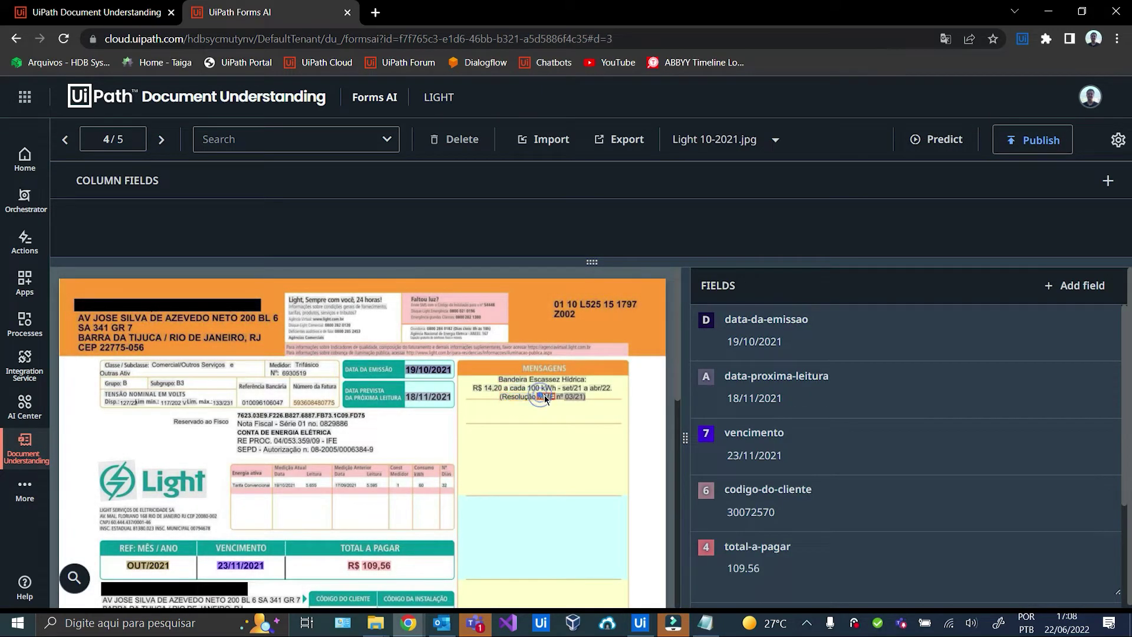
{"action": "scroll", "coordinate": [924, 419], "scroll_direction": "down", "scroll_amount": 3}
{"action": "scroll", "coordinate": [600, 432], "scroll_direction": "down", "scroll_amount": 5}
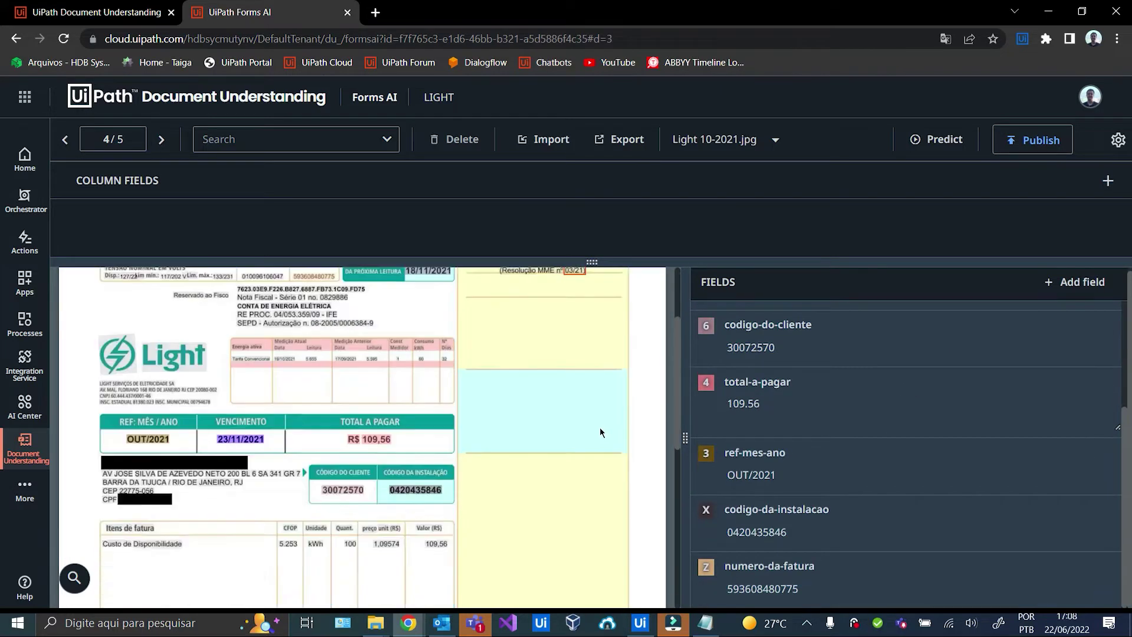
{"action": "scroll", "coordinate": [600, 427], "scroll_direction": "up", "scroll_amount": 5}
{"action": "scroll", "coordinate": [883, 490], "scroll_direction": "up", "scroll_amount": 3}
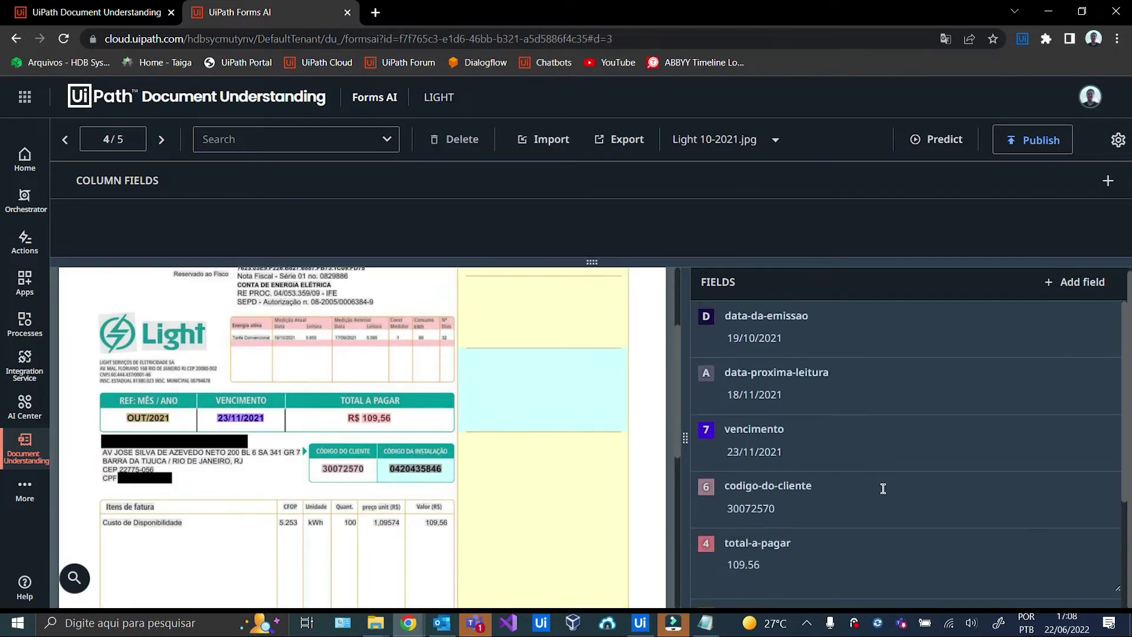
{"action": "scroll", "coordinate": [576, 443], "scroll_direction": "up", "scroll_amount": 3}
- Go to the fifth bill, Light 11-2020.jpg, predict its field values and review them
{"action": "left_click", "coordinate": [161, 139]}
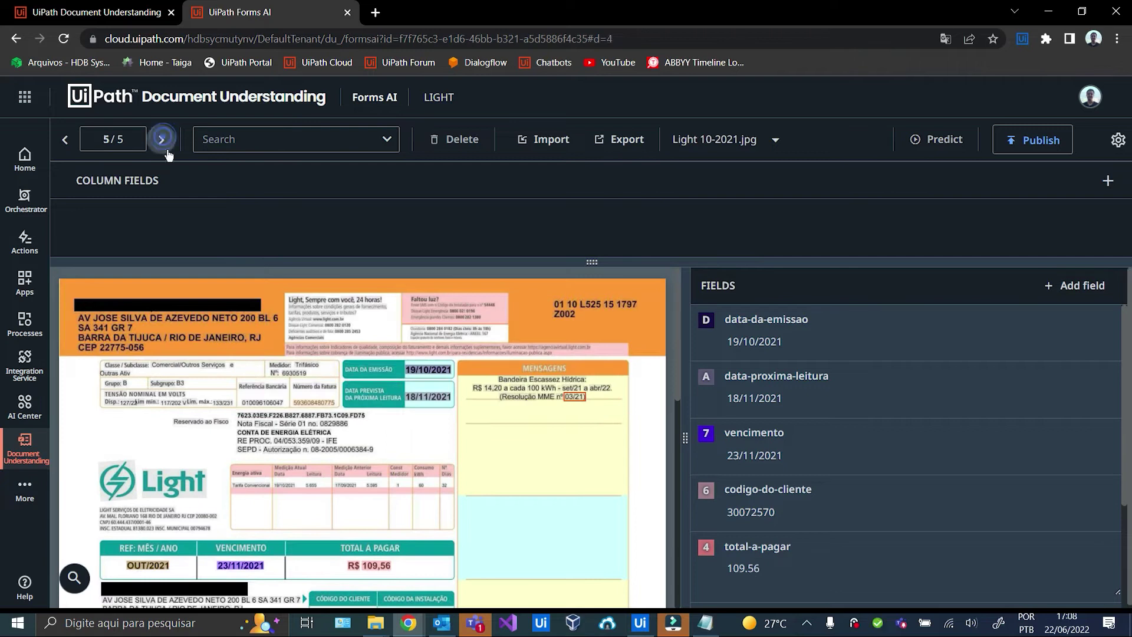
{"action": "left_click", "coordinate": [934, 141]}
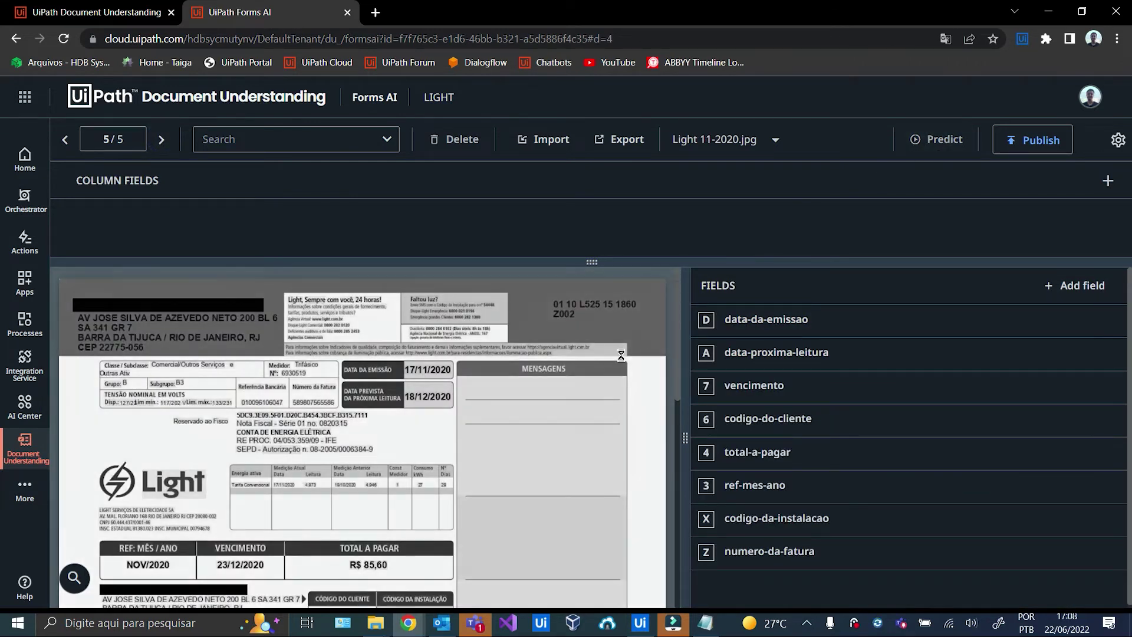
{"action": "scroll", "coordinate": [801, 400], "scroll_direction": "down", "scroll_amount": 2}
{"action": "scroll", "coordinate": [801, 401], "scroll_direction": "down", "scroll_amount": 1}
{"action": "scroll", "coordinate": [800, 397], "scroll_direction": "up", "scroll_amount": 3}
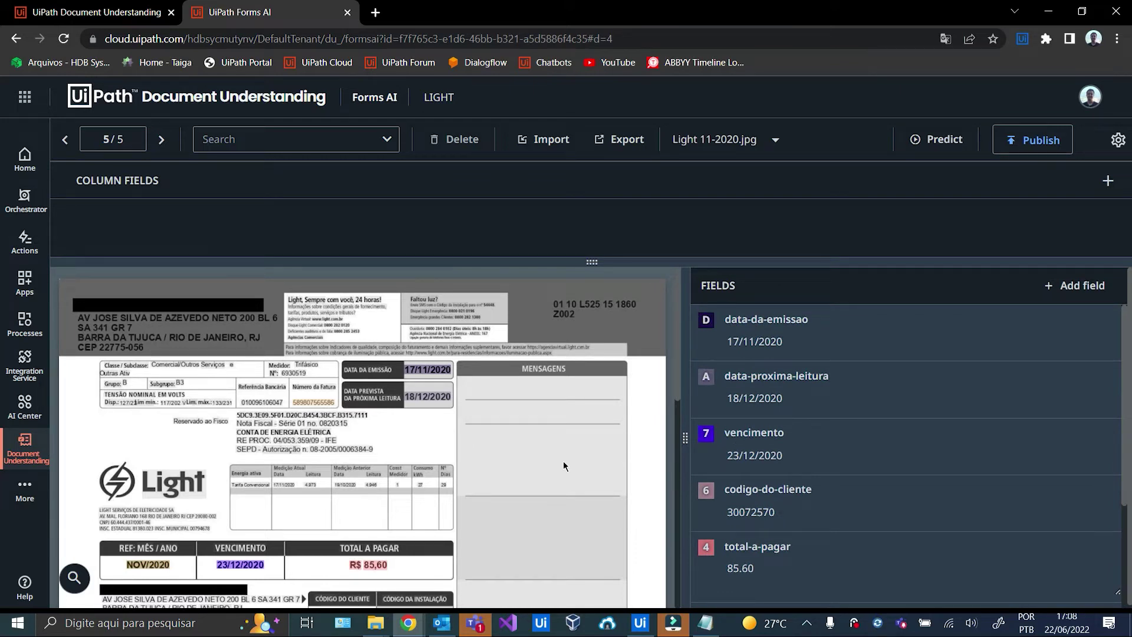
- Publish the new forms extractor under a name beginning with LIGHT-D, dismiss the confirmation and return to the ProjectDU page
{"action": "left_click", "coordinate": [1040, 145]}
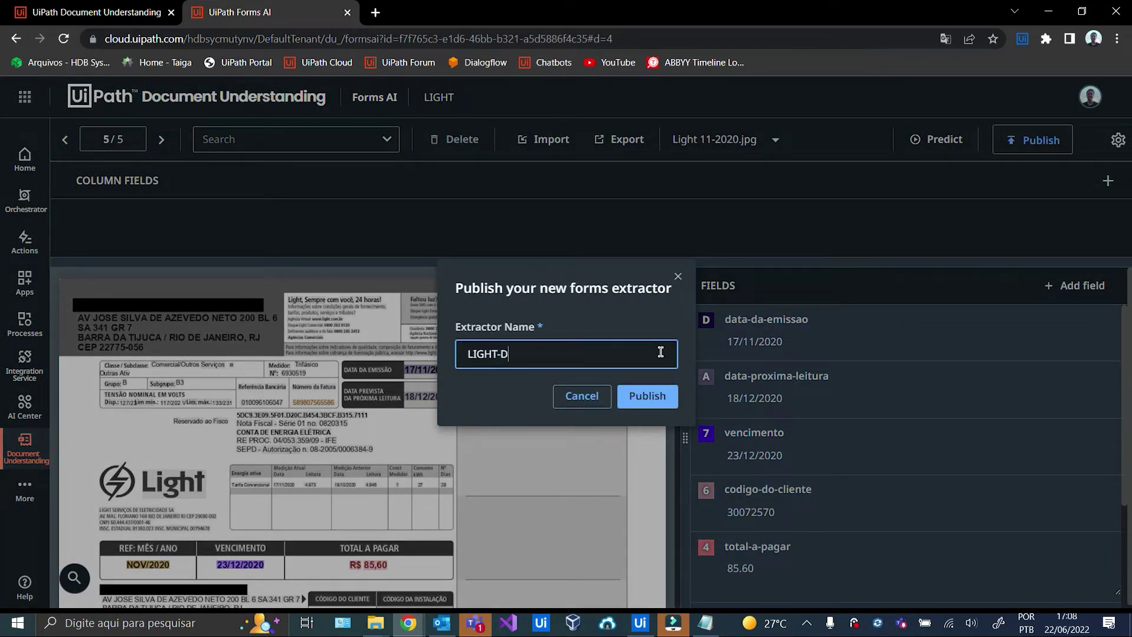
{"action": "left_click", "coordinate": [662, 398]}
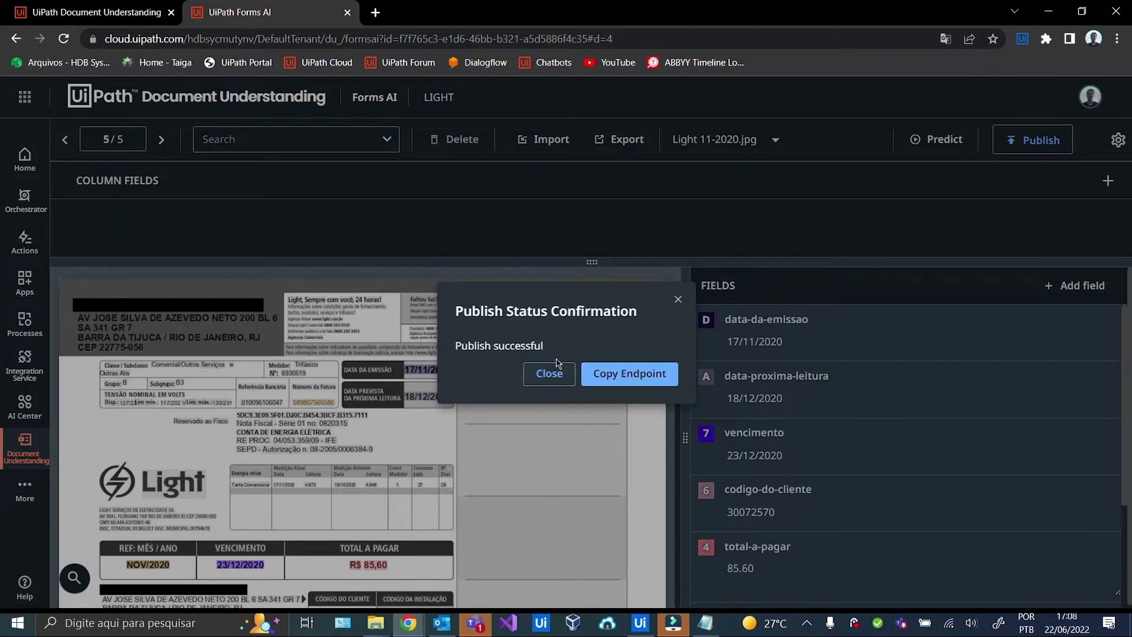
{"action": "left_click", "coordinate": [549, 374]}
{"action": "left_click", "coordinate": [98, 12]}
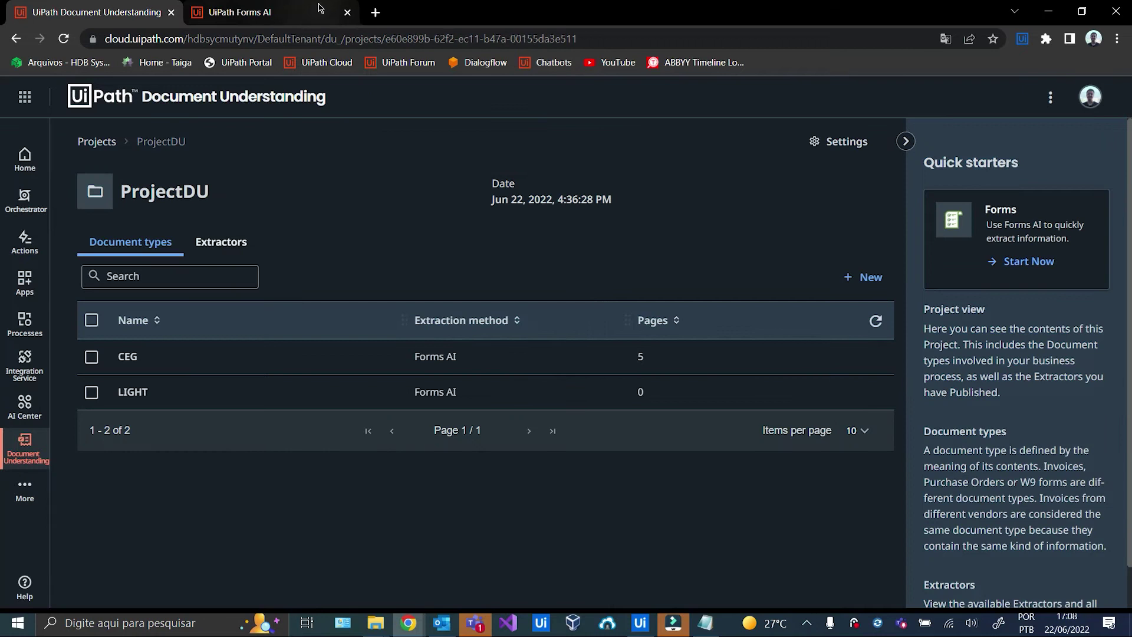
- Close the LIGHT Forms AI session, check the published extractors of ProjectDU and return to its document types
{"action": "left_click", "coordinate": [348, 12]}
{"action": "left_click", "coordinate": [221, 242]}
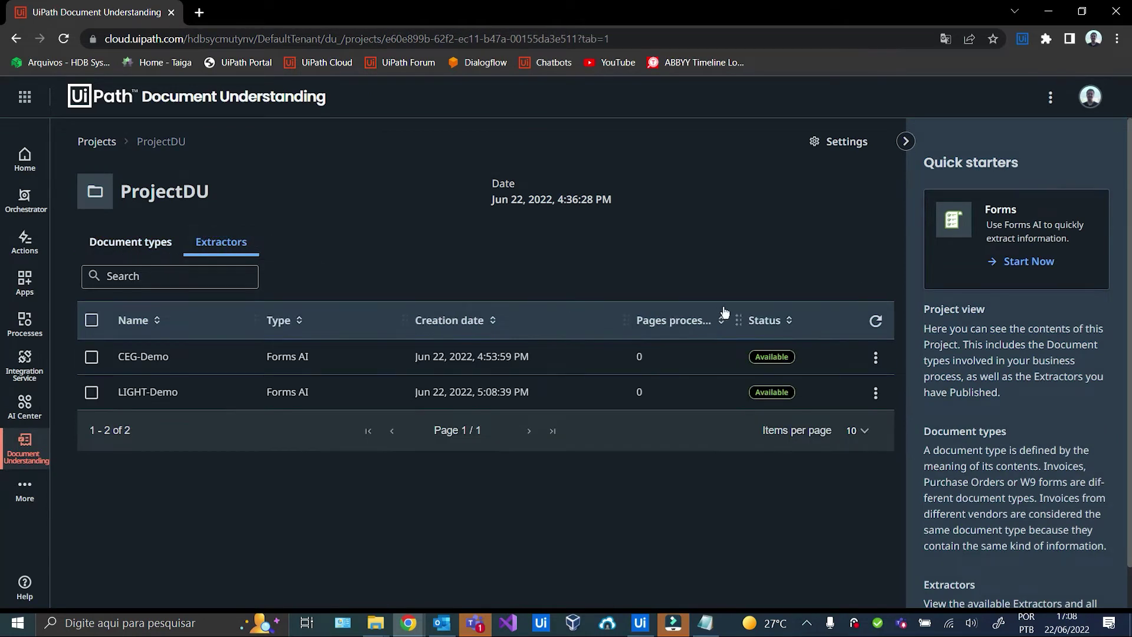
{"action": "left_click", "coordinate": [130, 242]}
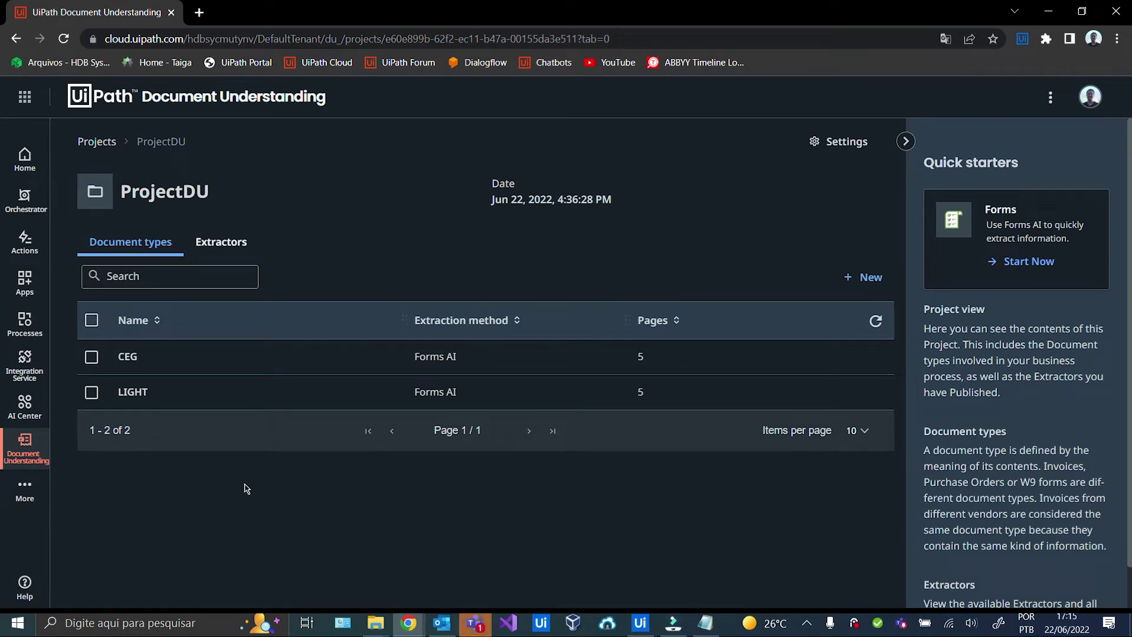
- Create a new Forms AI document type named TIM in ProjectDU
{"action": "left_click", "coordinate": [865, 287]}
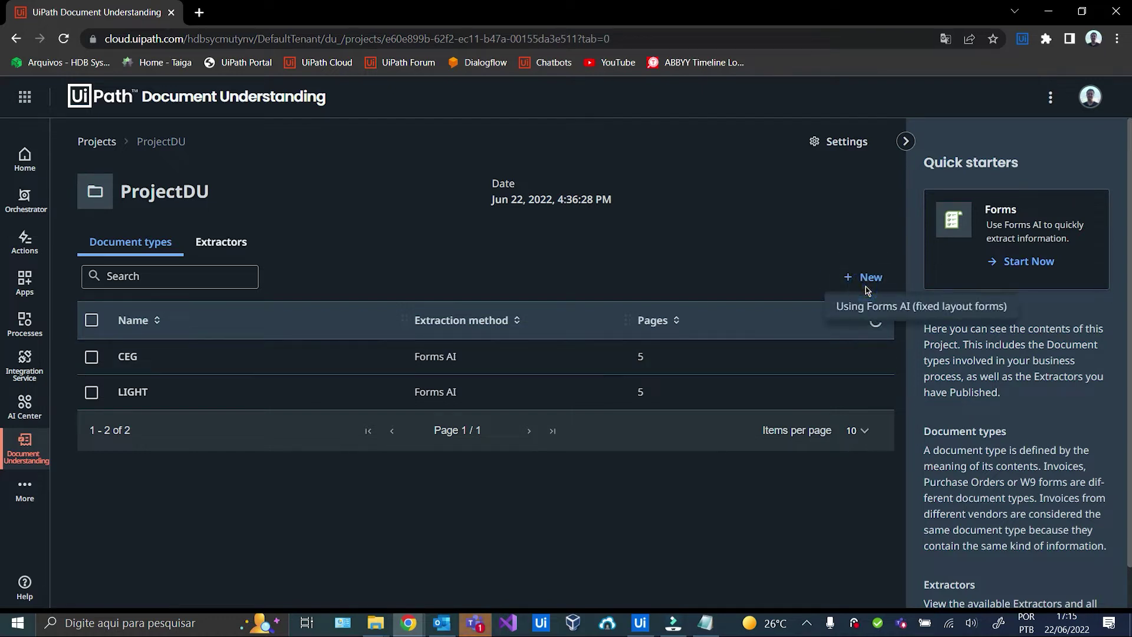
{"action": "left_click", "coordinate": [848, 313]}
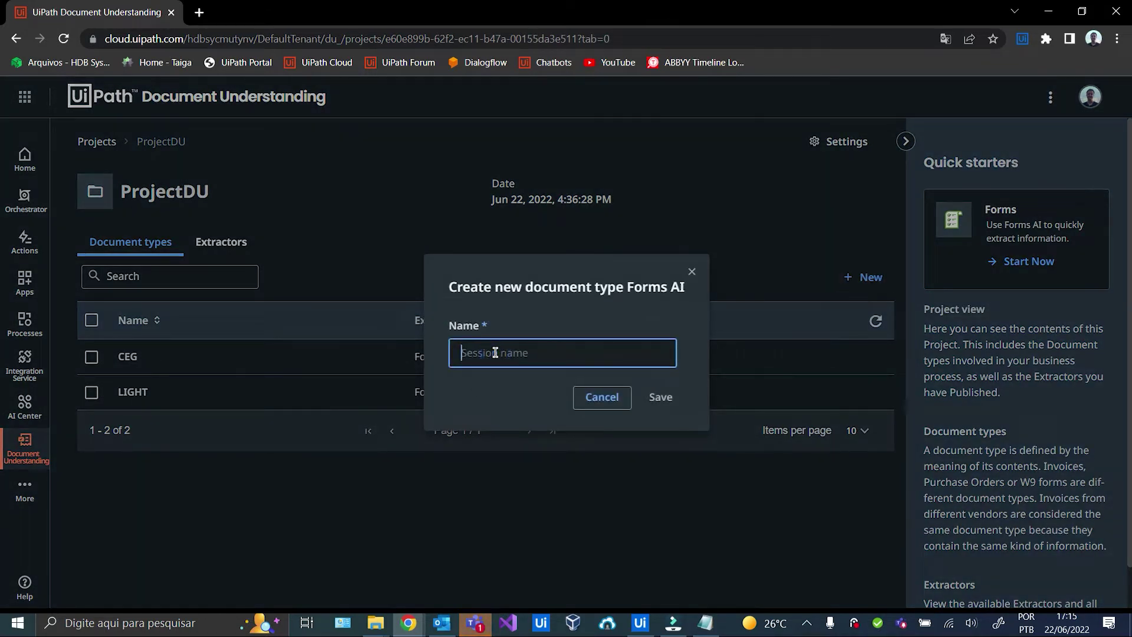
{"action": "type", "text": "TIM"}
{"action": "left_click", "coordinate": [658, 396]}
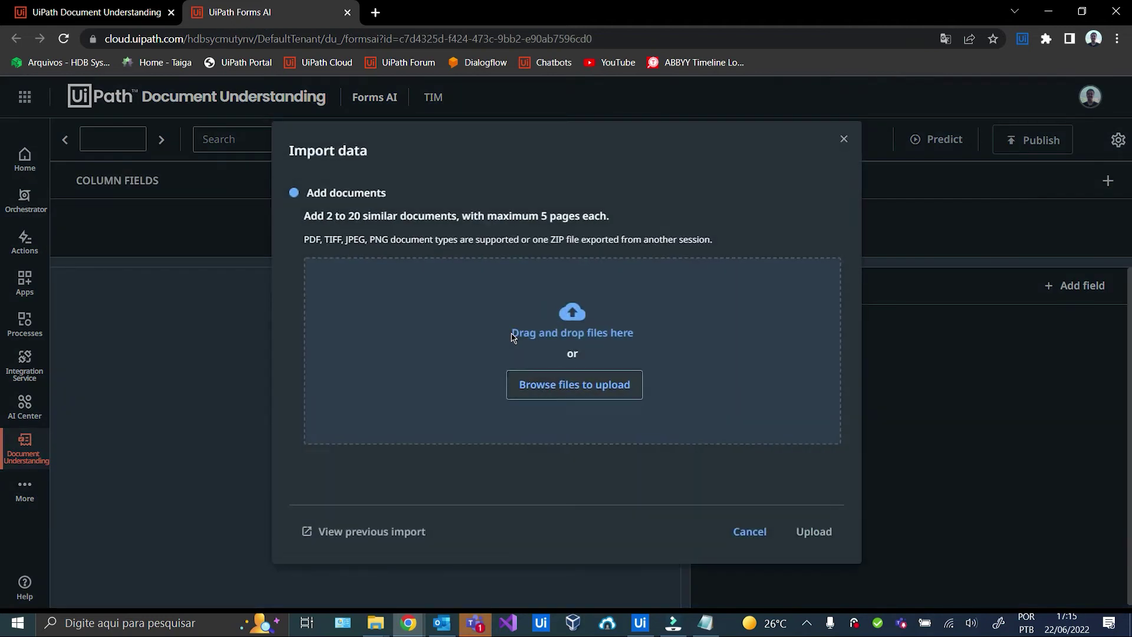
- Import the five Tim bills from the FilesVideo folder, Tim Fixo 12-2019.jpg through Tim Movel 01-2020.jpg, into the session
{"action": "left_click", "coordinate": [548, 389]}
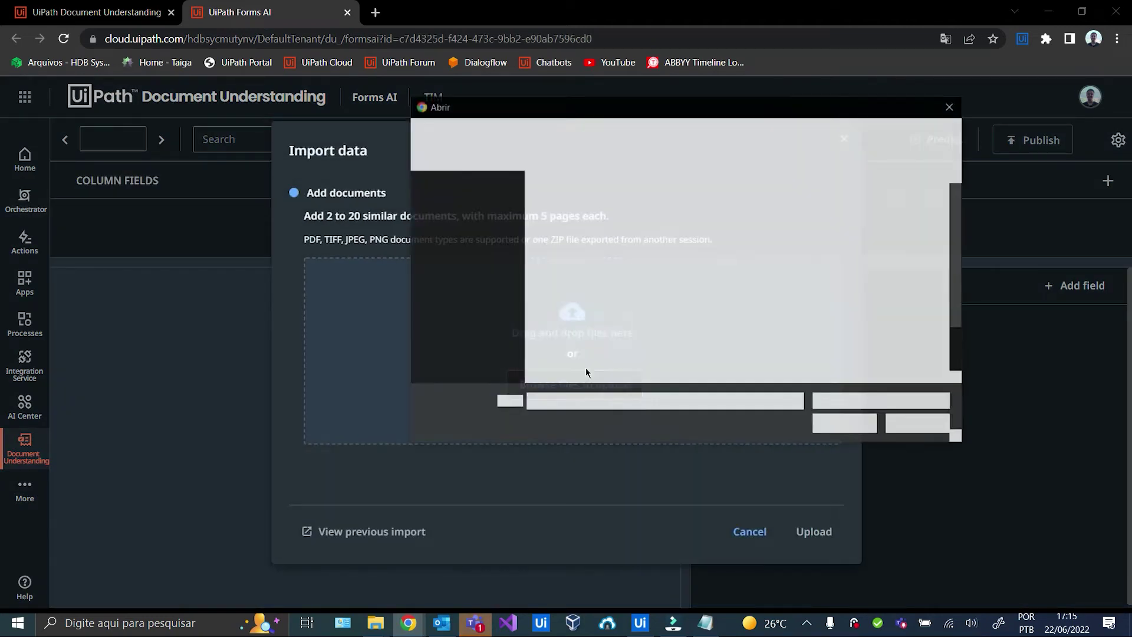
{"action": "left_click", "coordinate": [573, 334]}
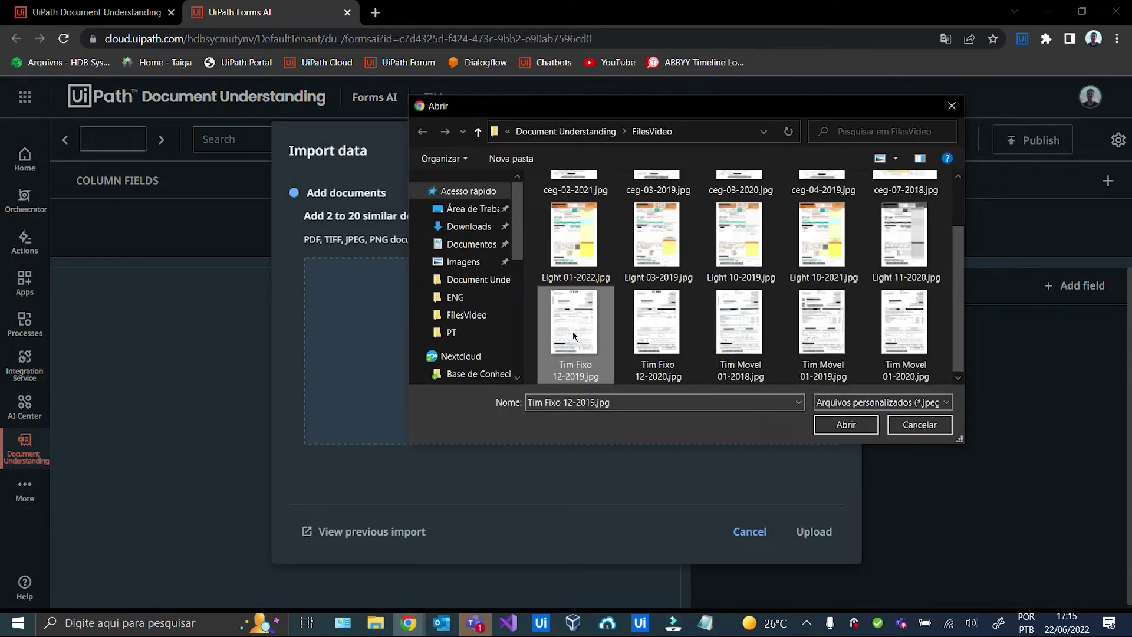
{"action": "key", "text": "shift+Right"}
{"action": "key", "text": "shift+Right"}
{"action": "key", "text": "shift+Right"}
{"action": "key", "text": "shift+Right"}
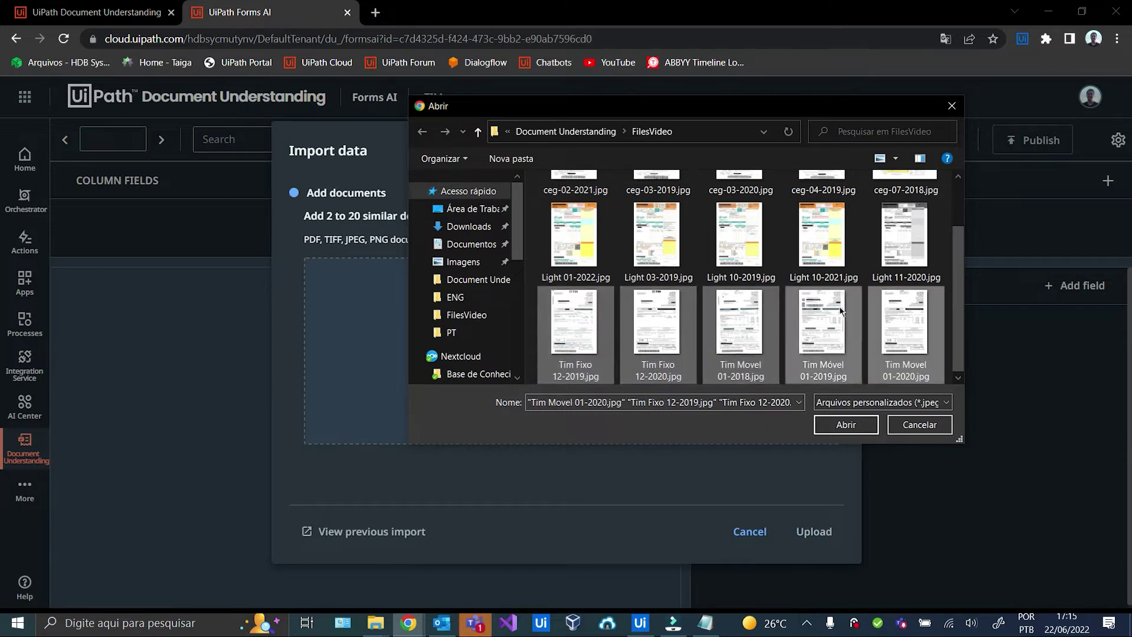
{"action": "left_click", "coordinate": [849, 430]}
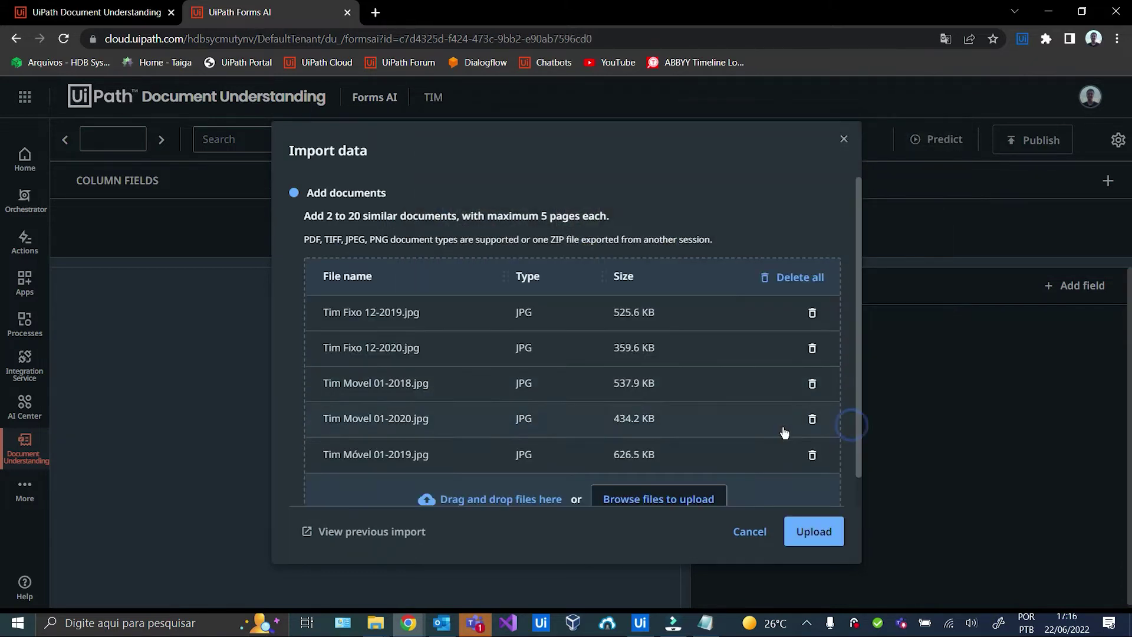
{"action": "left_click", "coordinate": [817, 532]}
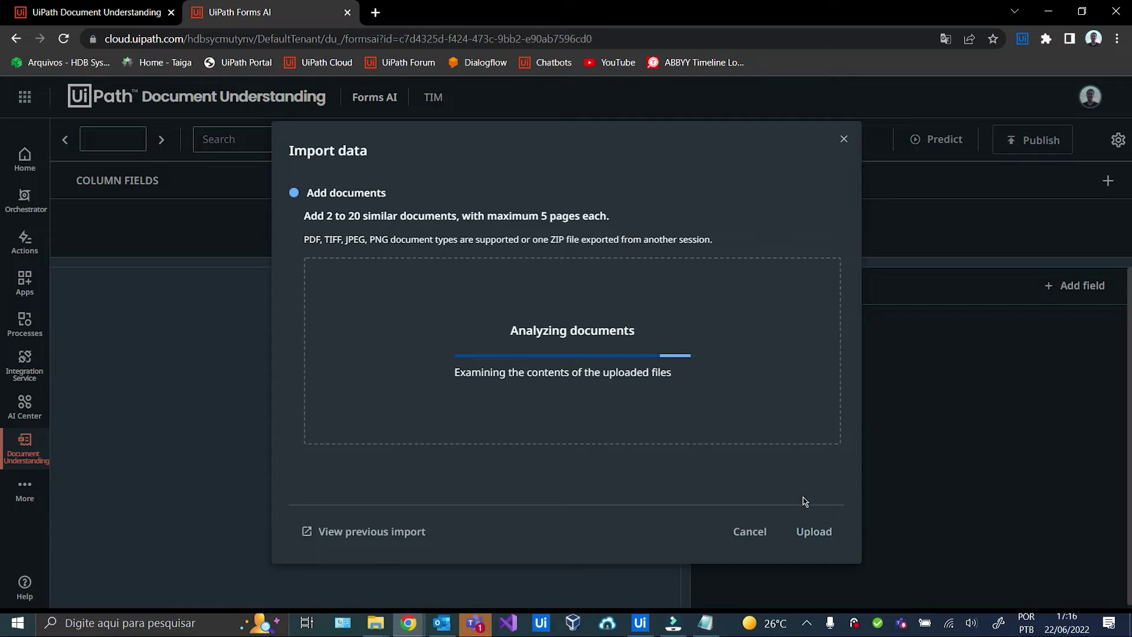
{"action": "left_click", "coordinate": [817, 532]}
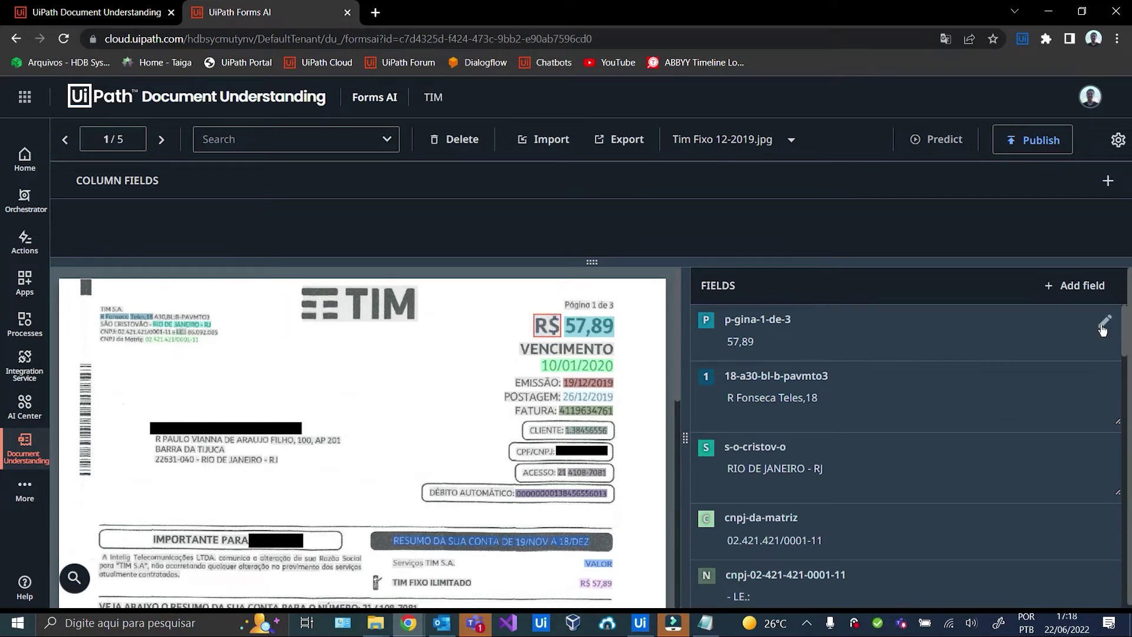
- Rename the field p-gina-1-de-3 as total and save it
{"action": "left_click", "coordinate": [1103, 323]}
{"action": "left_click_drag", "start_coordinate": [516, 176], "coordinate": [376, 183]}
{"action": "type", "text": "t"}
{"action": "left_click", "coordinate": [656, 508]}
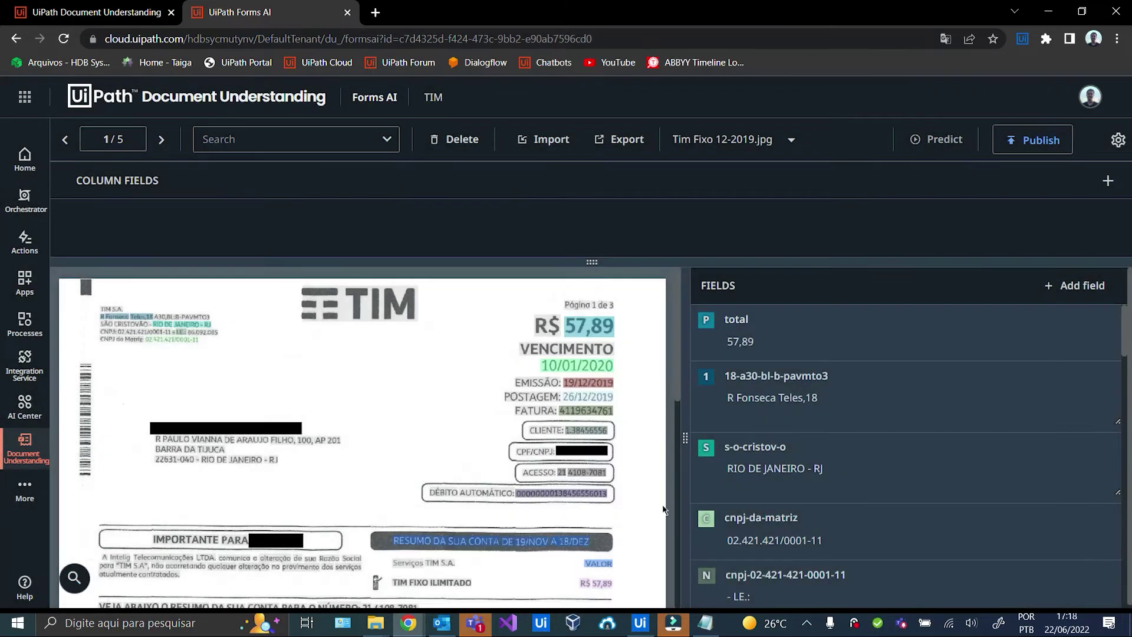
{"action": "left_click", "coordinate": [1103, 379]}
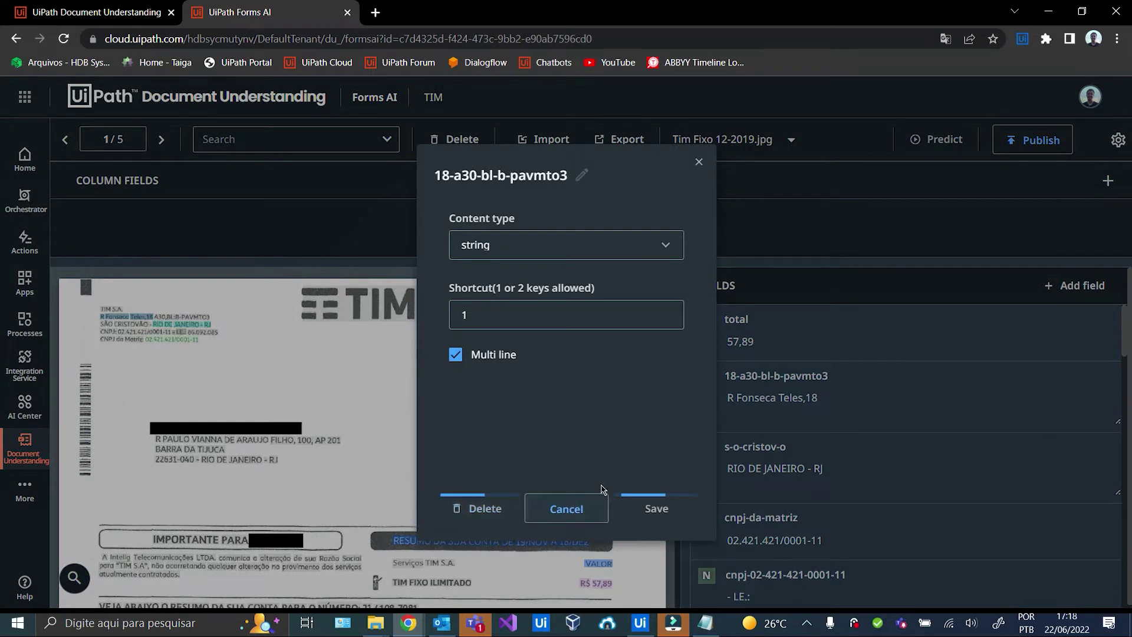
{"action": "left_click", "coordinate": [472, 508]}
{"action": "left_click", "coordinate": [1102, 379]}
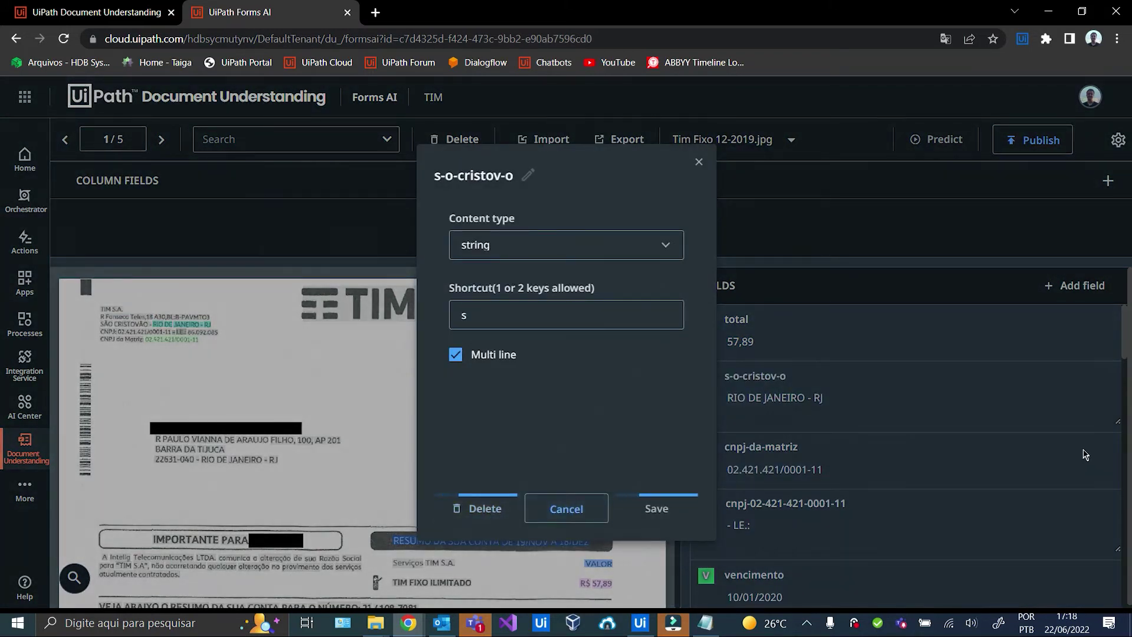
{"action": "left_click", "coordinate": [472, 508]}
{"action": "left_click", "coordinate": [1103, 377]}
{"action": "left_click", "coordinate": [472, 508]}
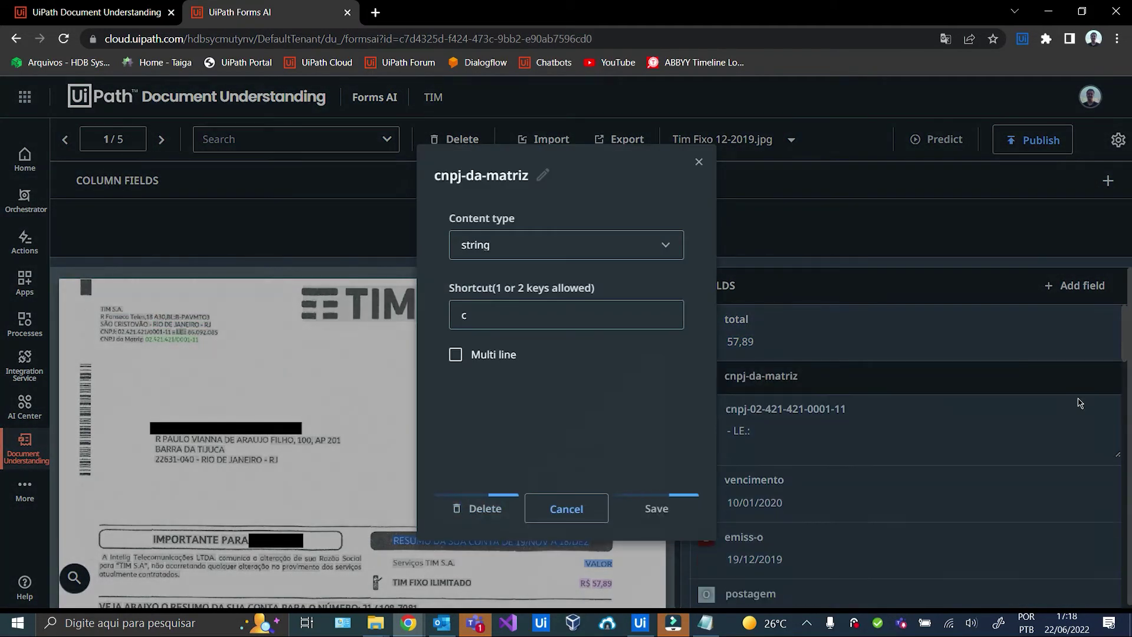
{"action": "left_click", "coordinate": [1107, 380]}
{"action": "left_click", "coordinate": [465, 506]}
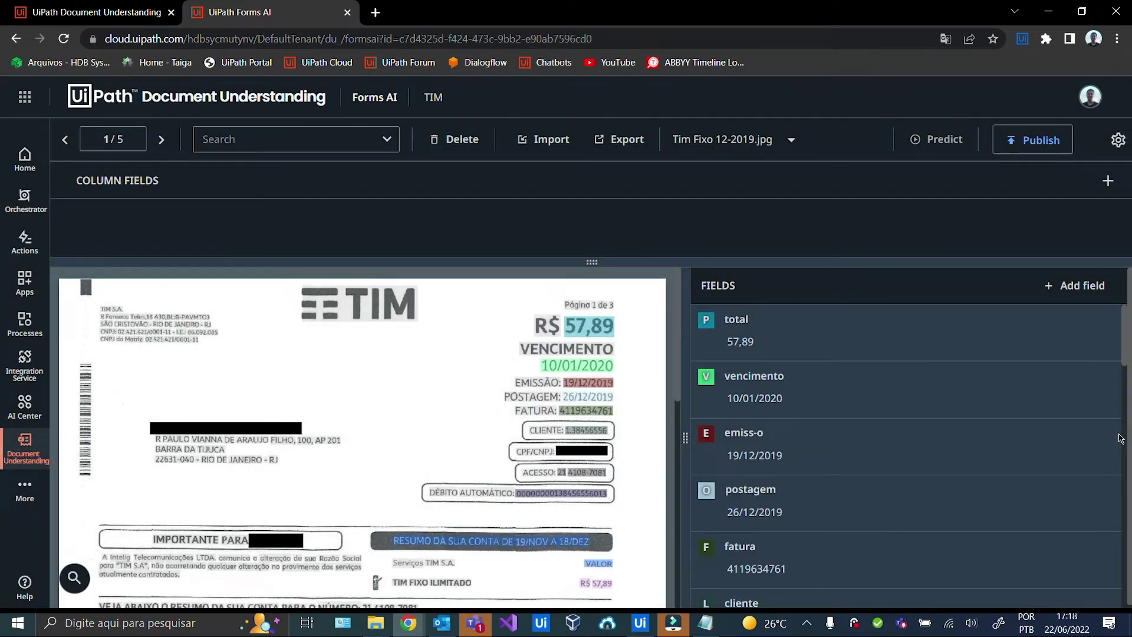
- Rename the field emiss-o as emissao and save it
{"action": "left_click", "coordinate": [1107, 437]}
{"action": "triple_click", "coordinate": [474, 174]}
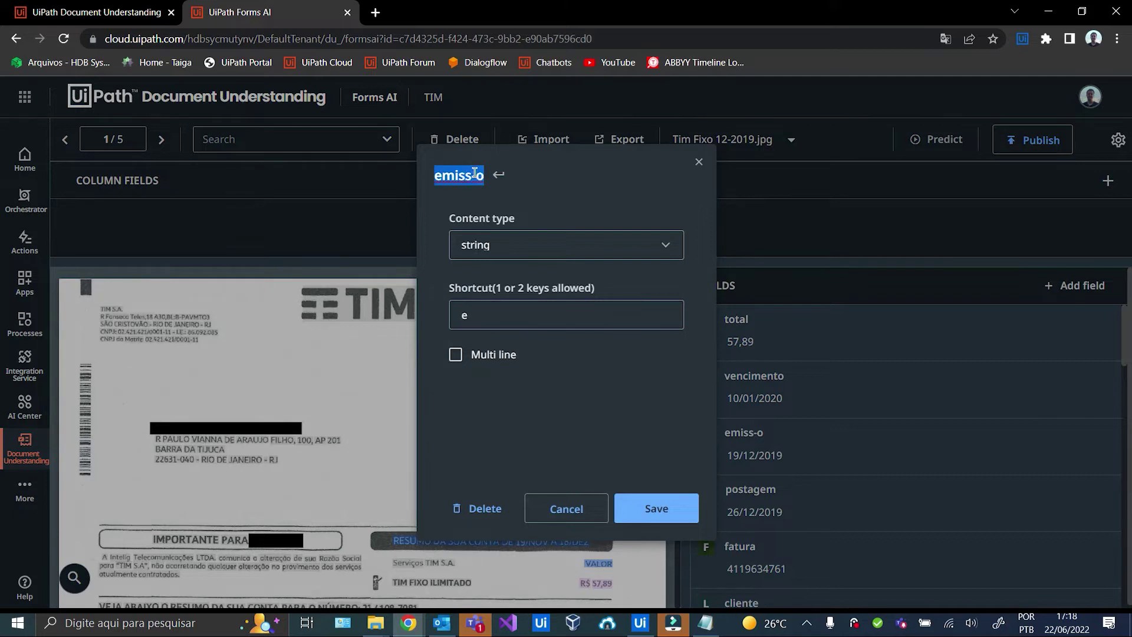
{"action": "left_click", "coordinate": [479, 175]}
{"action": "type", "text": "a"}
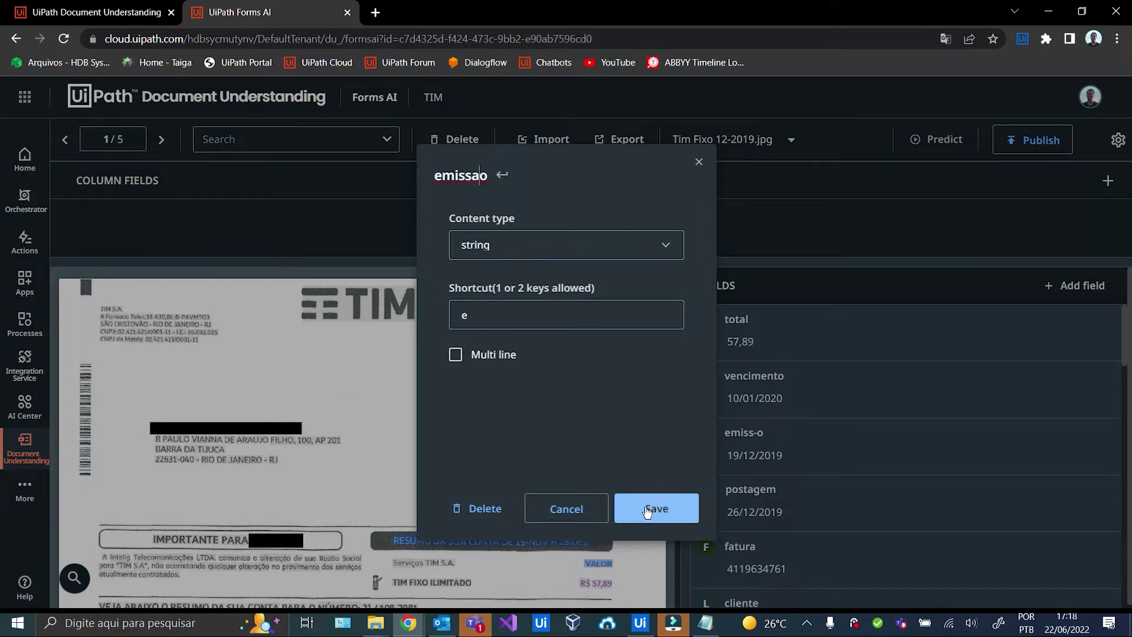
{"action": "left_click", "coordinate": [653, 506]}
- Delete the fields acesso and d-bito-autom-tico
{"action": "scroll", "coordinate": [939, 434], "scroll_direction": "down", "scroll_amount": 3}
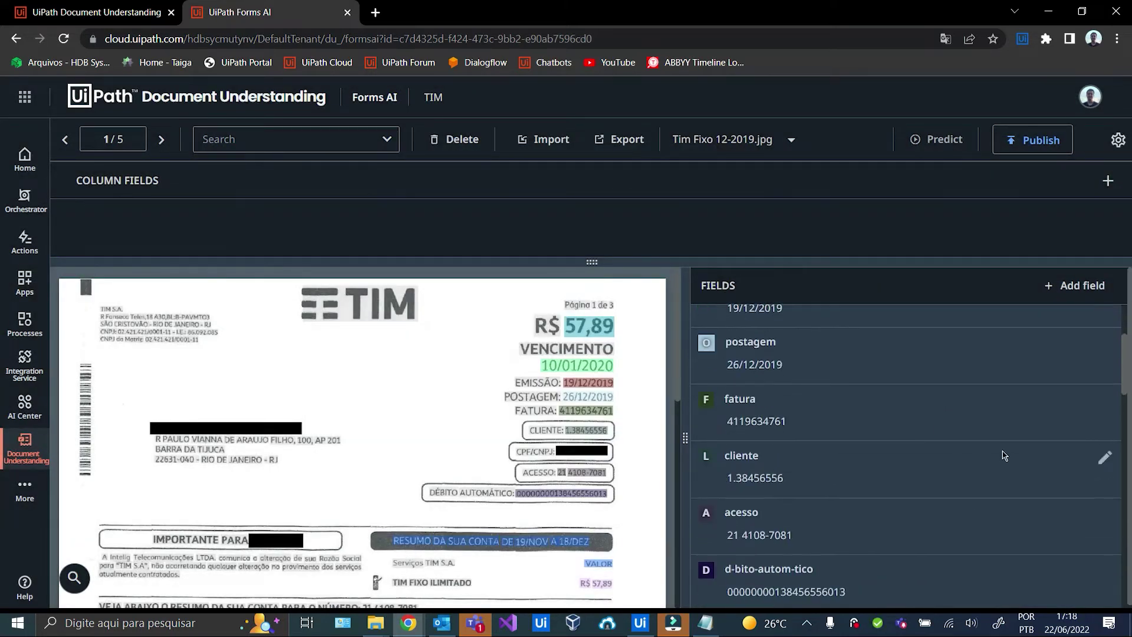
{"action": "scroll", "coordinate": [1106, 461], "scroll_direction": "down", "scroll_amount": 2}
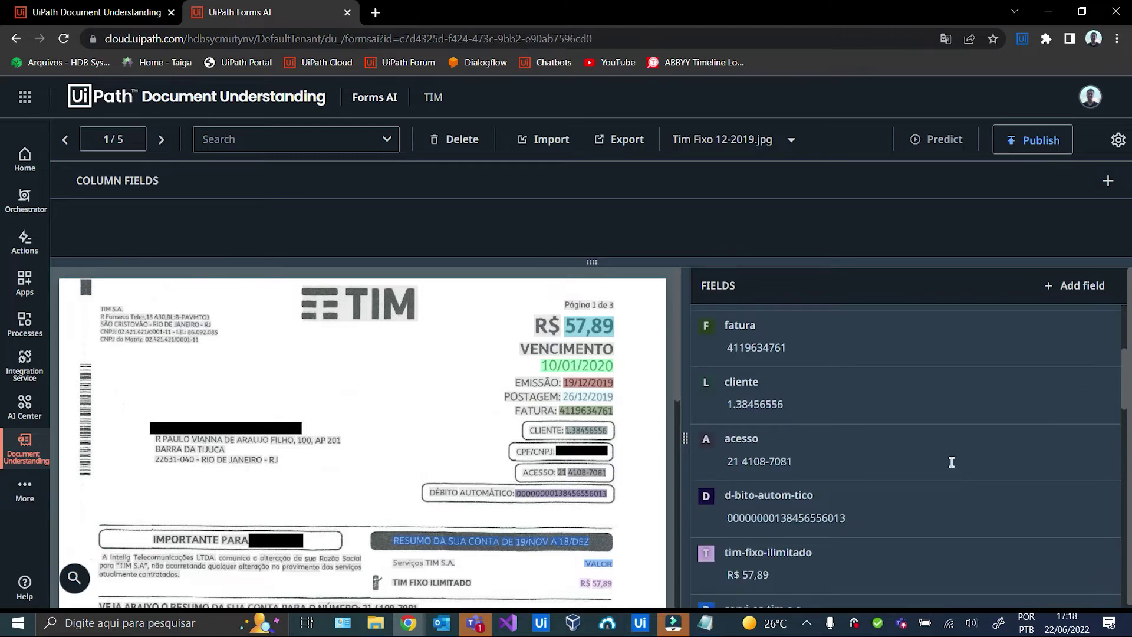
{"action": "left_click", "coordinate": [1105, 450]}
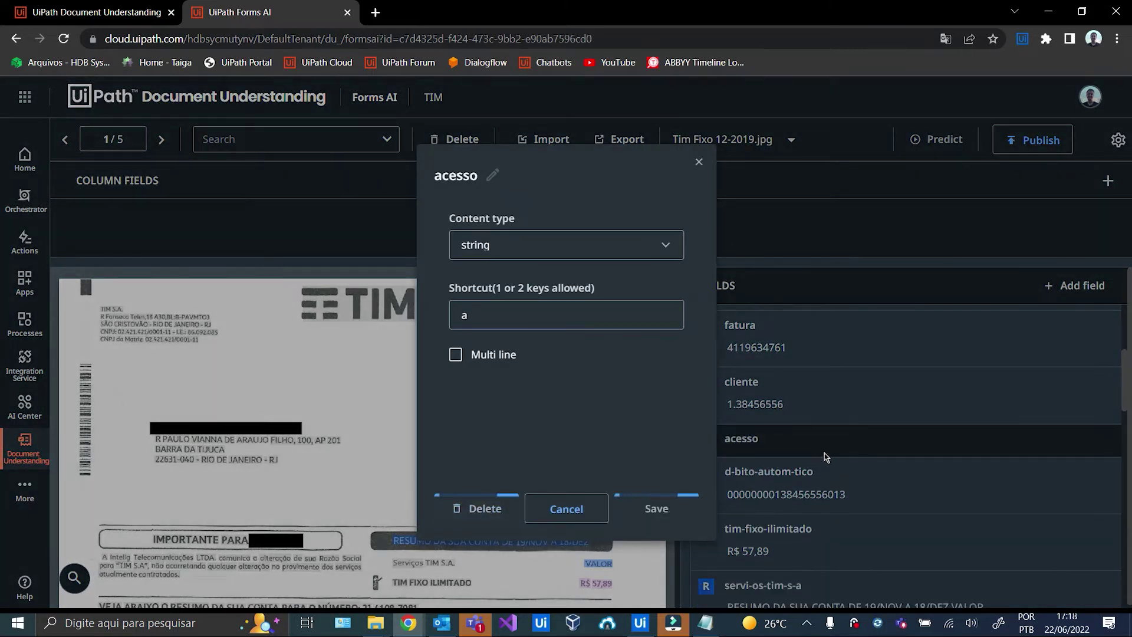
{"action": "scroll", "coordinate": [1101, 392], "scroll_direction": "down", "scroll_amount": 1}
{"action": "left_click", "coordinate": [1105, 370]}
{"action": "left_click", "coordinate": [463, 512]}
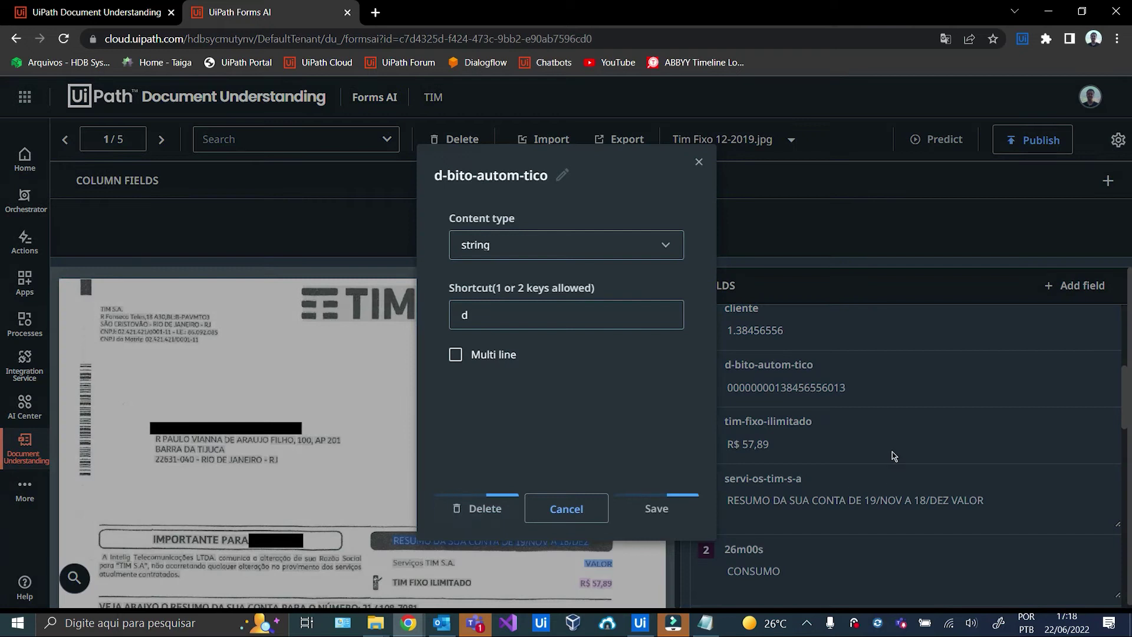
- Delete the service and usage fields tim-fixo-ilimitado, servi-os-tim-s-a and 26m00s
{"action": "left_click", "coordinate": [1103, 370]}
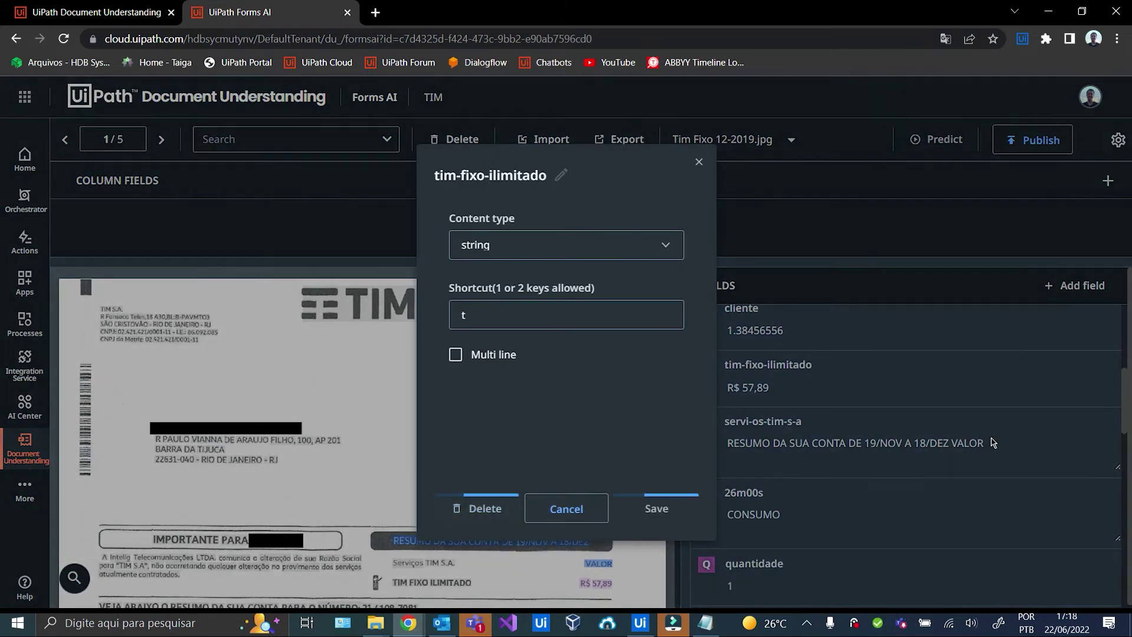
{"action": "left_click", "coordinate": [1105, 370]}
{"action": "left_click", "coordinate": [491, 510]}
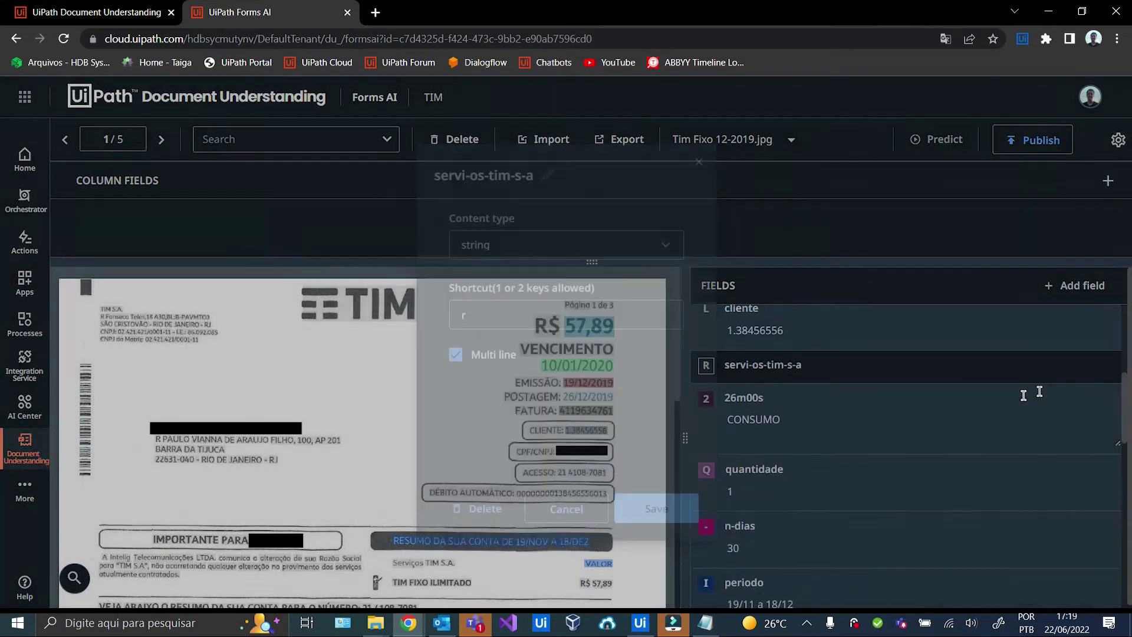
{"action": "left_click", "coordinate": [1103, 369]}
{"action": "left_click", "coordinate": [472, 509]}
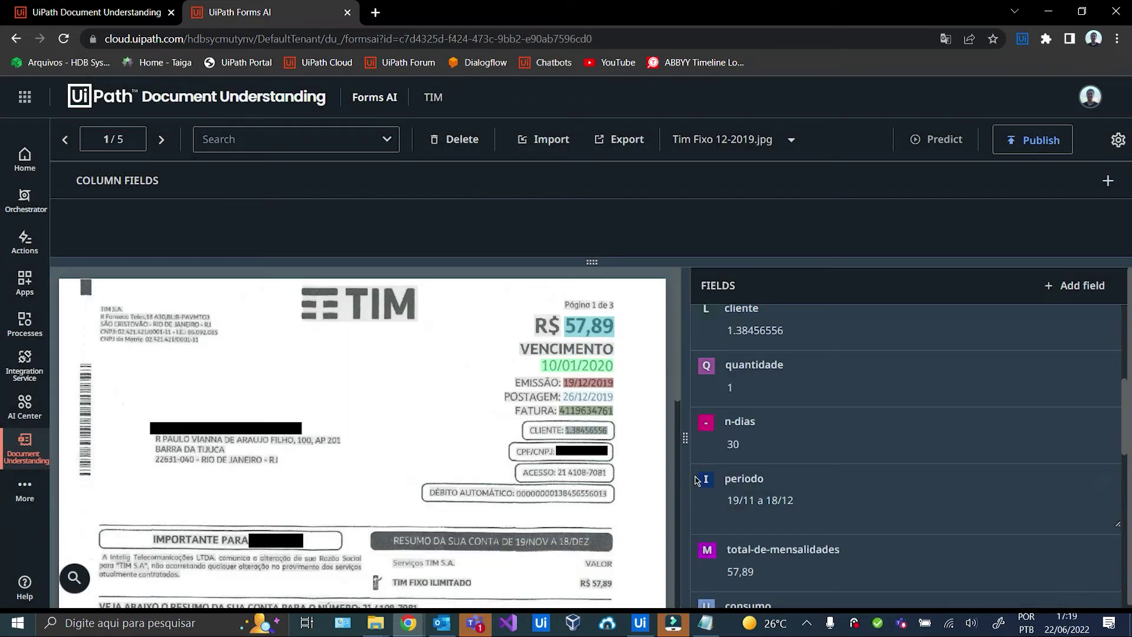
- Delete the fields quantidade, n-dias and periodo
{"action": "left_click", "coordinate": [1106, 370]}
{"action": "left_click", "coordinate": [475, 509]}
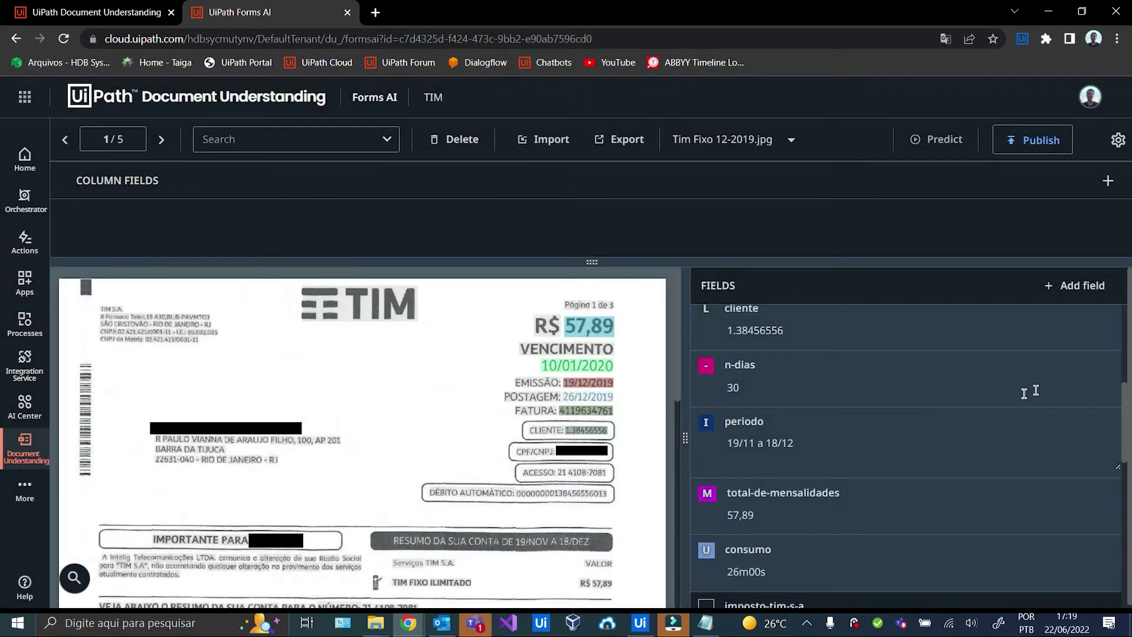
{"action": "left_click", "coordinate": [1104, 368]}
{"action": "left_click", "coordinate": [474, 508]}
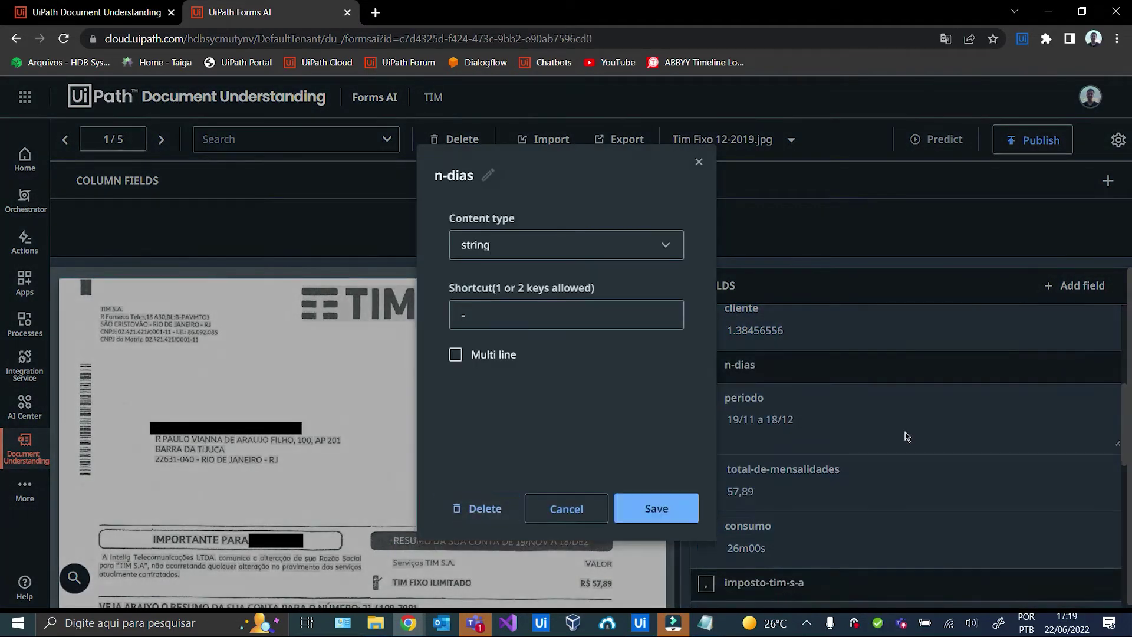
{"action": "left_click", "coordinate": [1106, 372]}
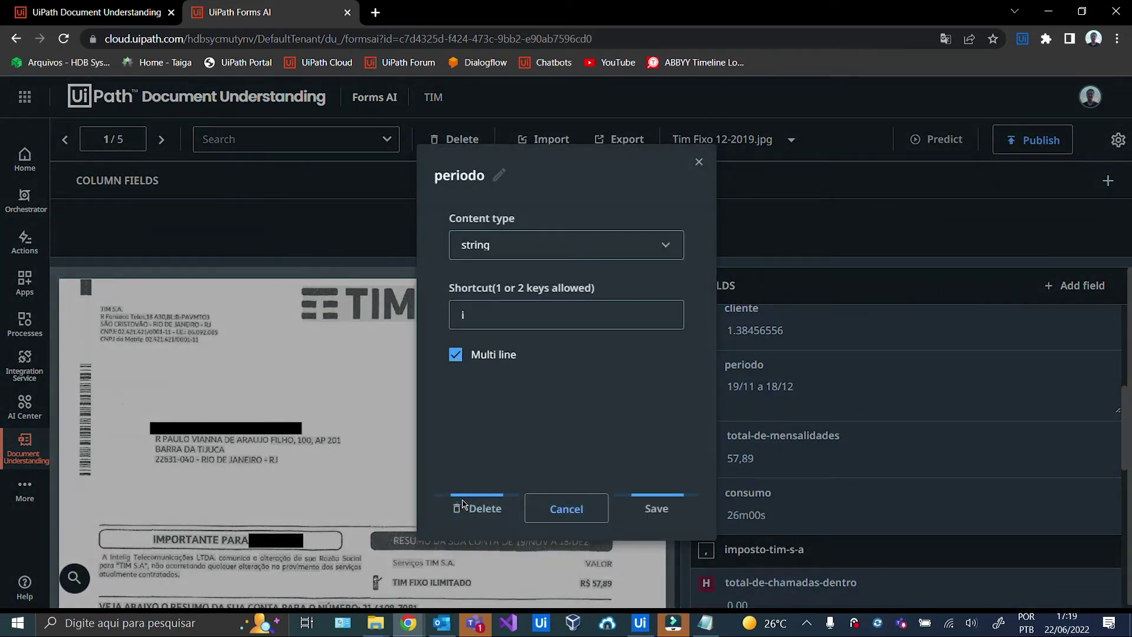
{"action": "left_click", "coordinate": [474, 508]}
- Delete the fields consumo, total-de-mensalidades and imposto-tim-s-a
{"action": "left_click", "coordinate": [1106, 433]}
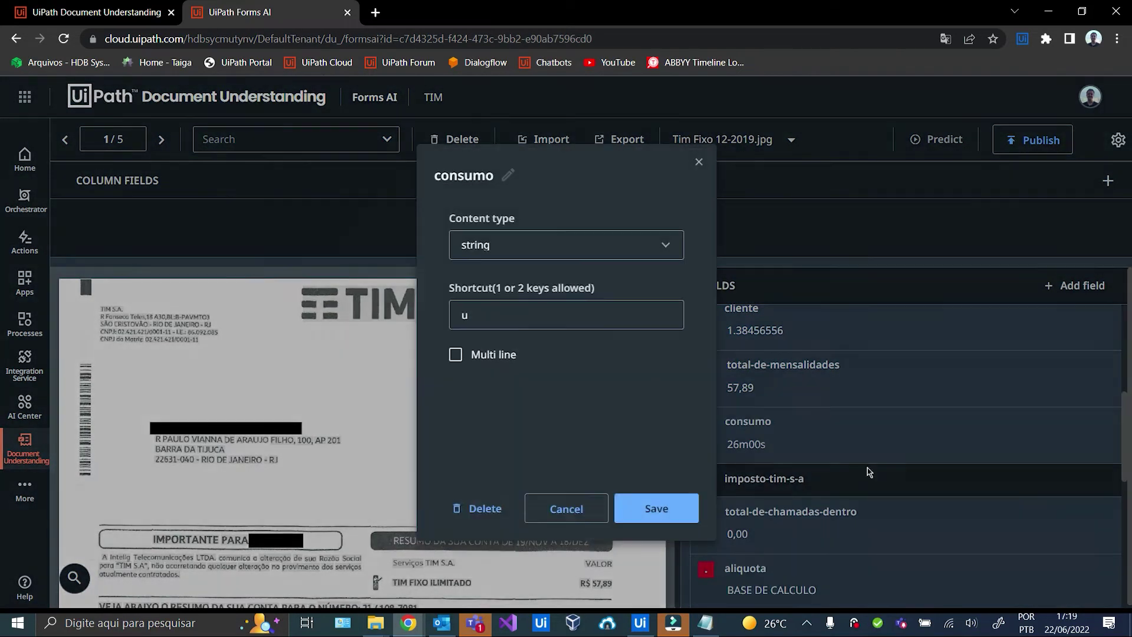
{"action": "left_click", "coordinate": [475, 508]}
{"action": "left_click", "coordinate": [1104, 369]}
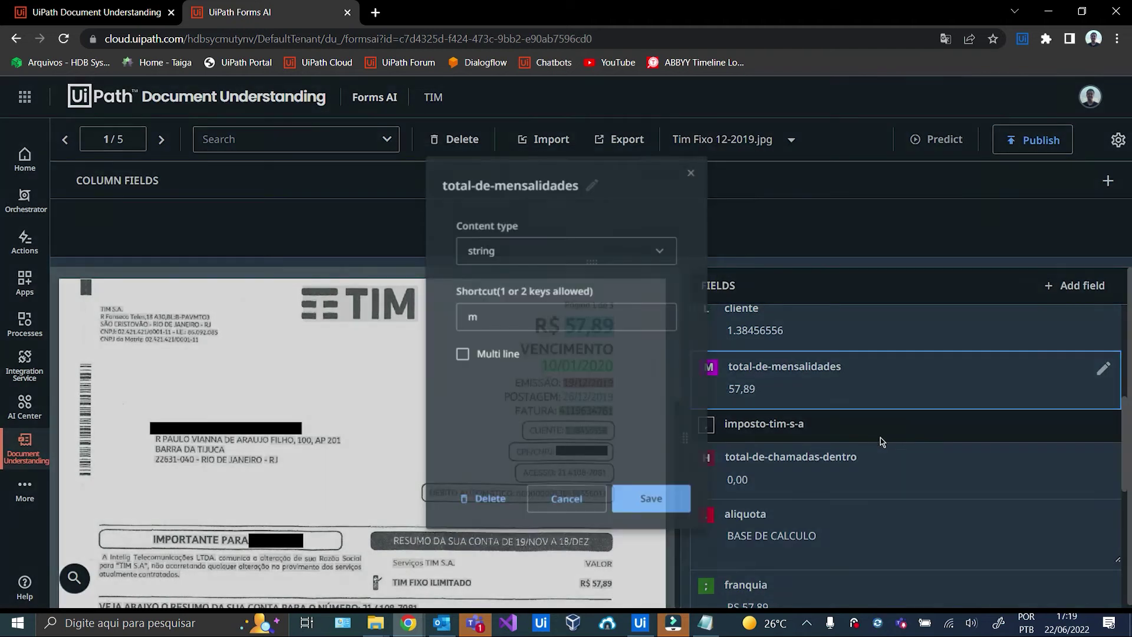
{"action": "left_click", "coordinate": [475, 508]}
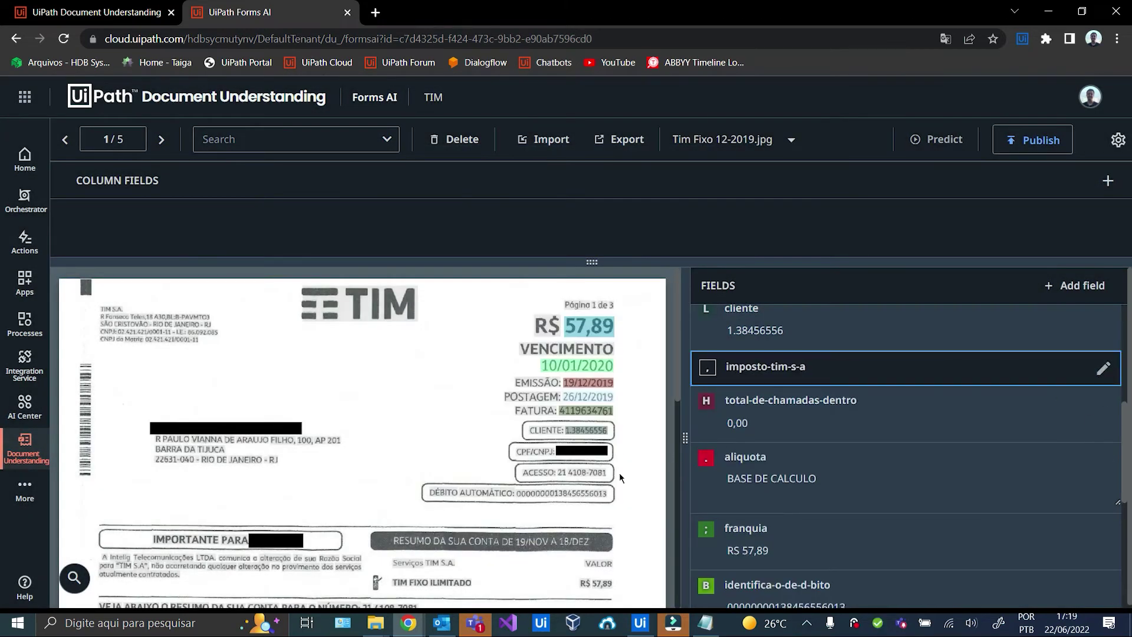
{"action": "left_click", "coordinate": [1103, 367]}
{"action": "left_click", "coordinate": [475, 508]}
- Delete the fields total-de-chamadas-dentro, aliquota and franquia
{"action": "left_click", "coordinate": [1105, 369]}
{"action": "left_click", "coordinate": [497, 510]}
{"action": "left_click", "coordinate": [1105, 369]}
{"action": "left_click", "coordinate": [486, 508]}
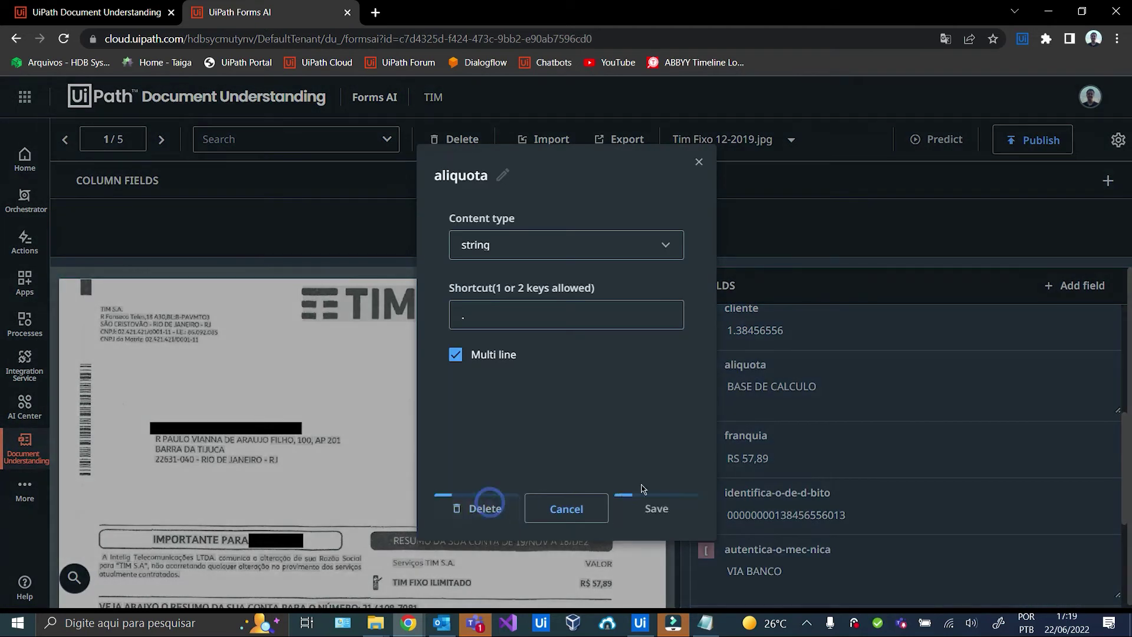
{"action": "left_click", "coordinate": [1104, 369]}
{"action": "left_click", "coordinate": [475, 508]}
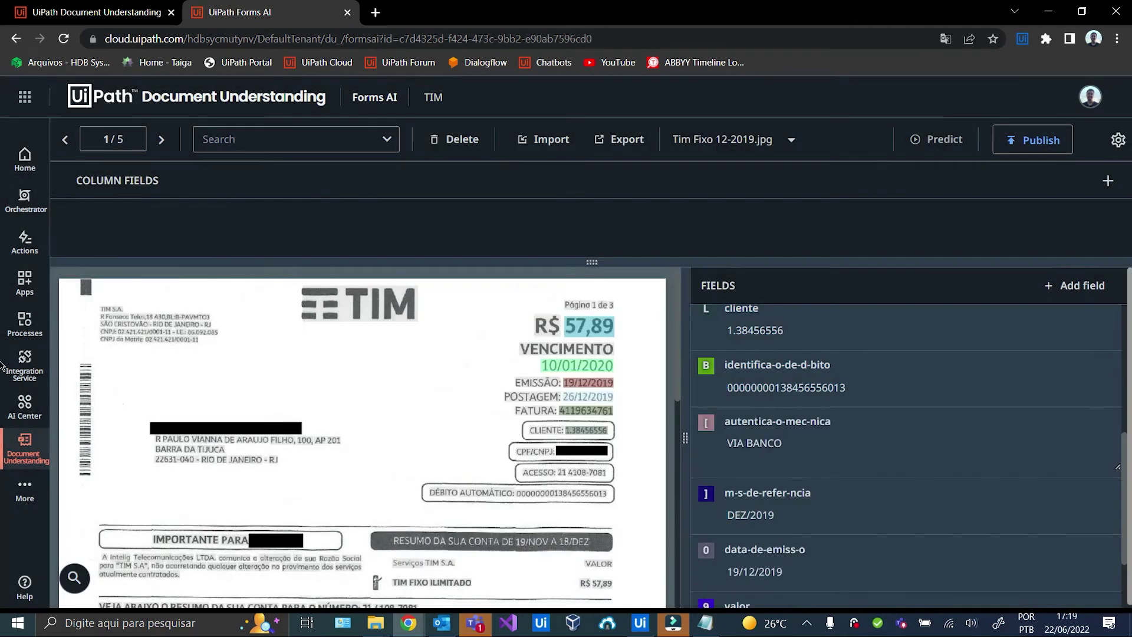
- Delete the payment slip fields identifica-o-de-d-bito and autentica-o-mec-nica
{"action": "left_click", "coordinate": [1103, 368]}
{"action": "left_click", "coordinate": [476, 507]}
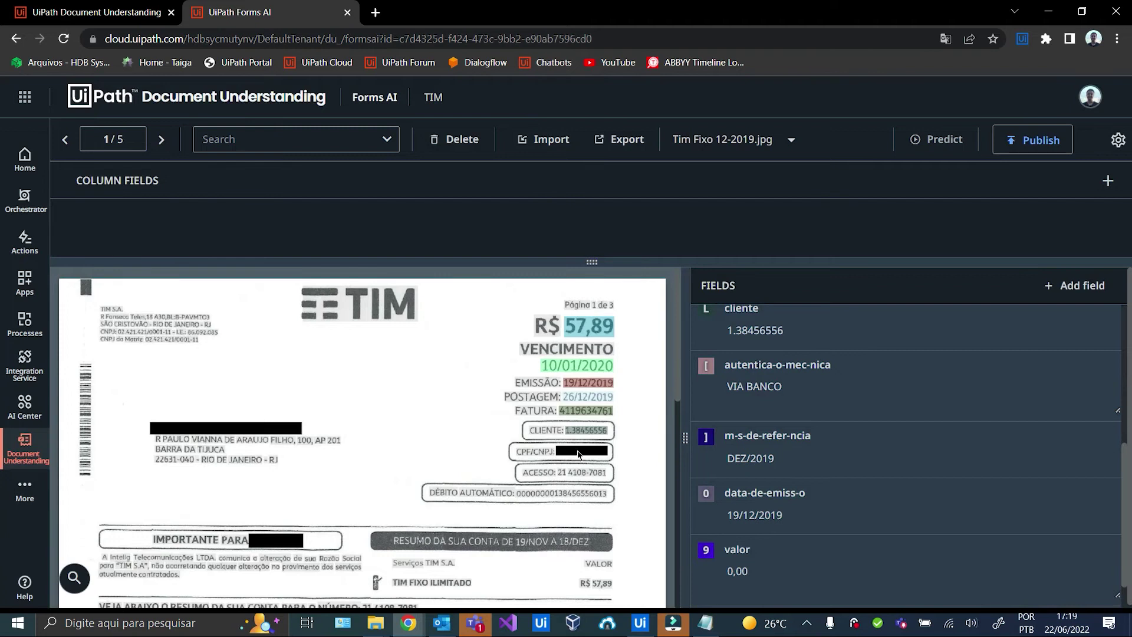
{"action": "left_click", "coordinate": [1104, 369]}
{"action": "left_click", "coordinate": [449, 507]}
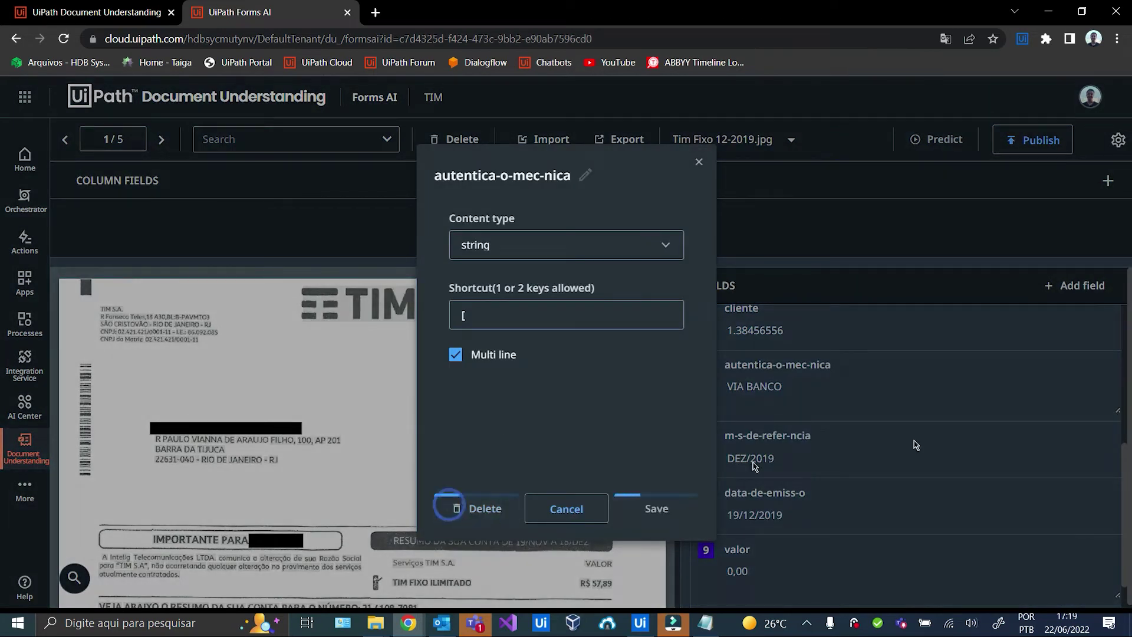
- Rename the field m-s-de-refer-ncia as mes-de-referencia and save it
{"action": "left_click", "coordinate": [1104, 380]}
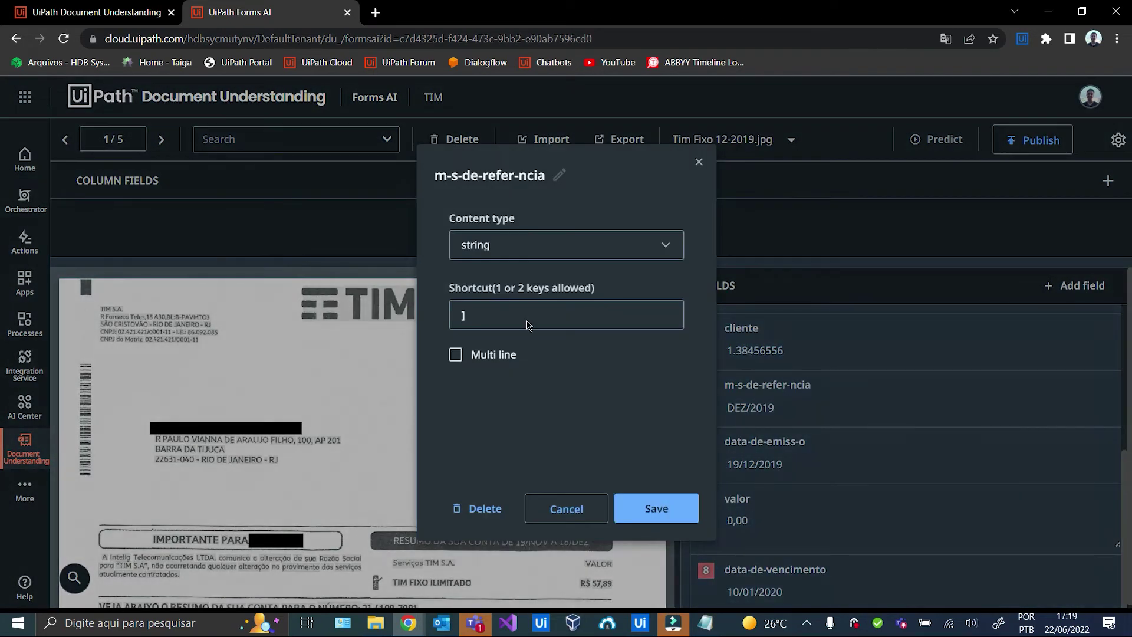
{"action": "triple_click", "coordinate": [453, 177]}
{"action": "left_click", "coordinate": [452, 175]}
{"action": "key", "text": "BackSpace"}
{"action": "type", "text": "e"}
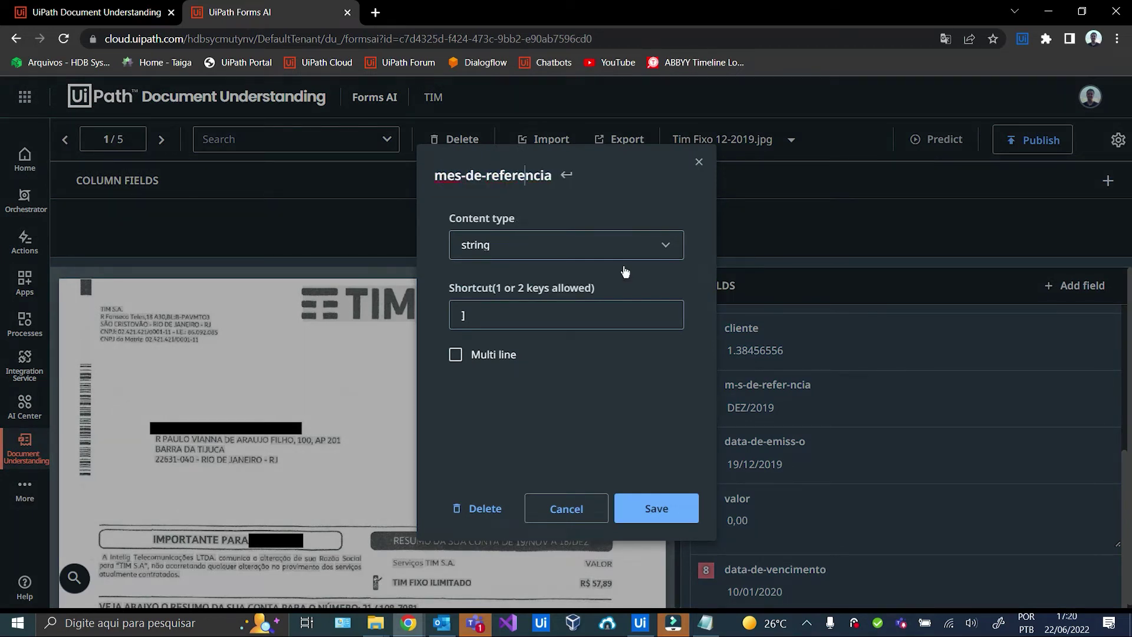
{"action": "left_click", "coordinate": [655, 508]}
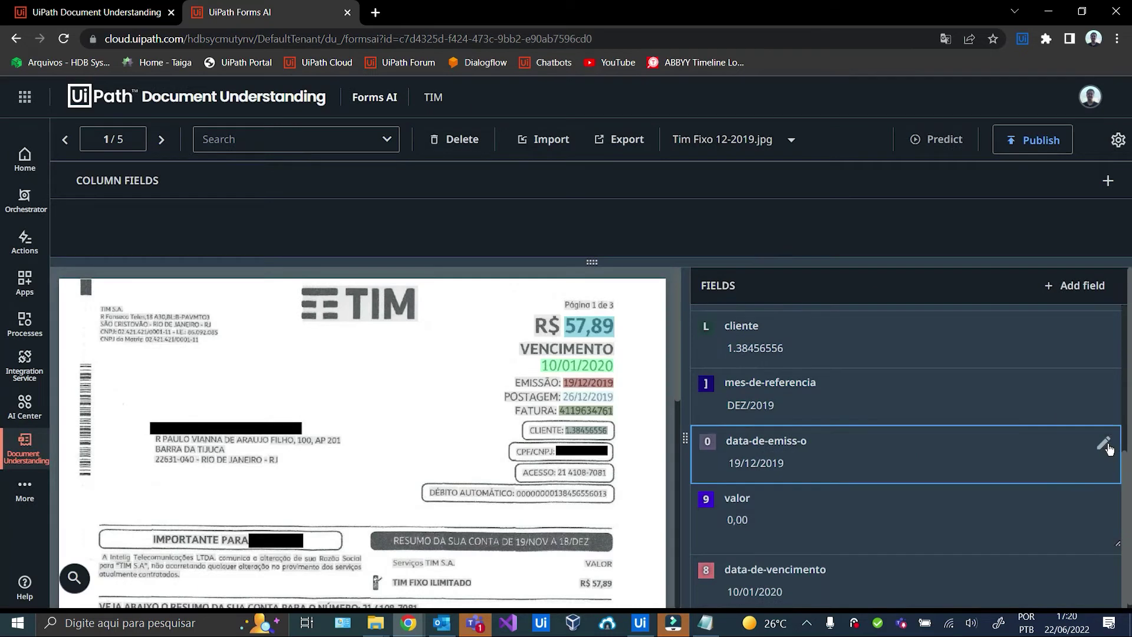
- Delete the fields data-de-emiss-o, valor and data-de-vencimento
{"action": "left_click", "coordinate": [1105, 444]}
{"action": "left_click", "coordinate": [480, 508]}
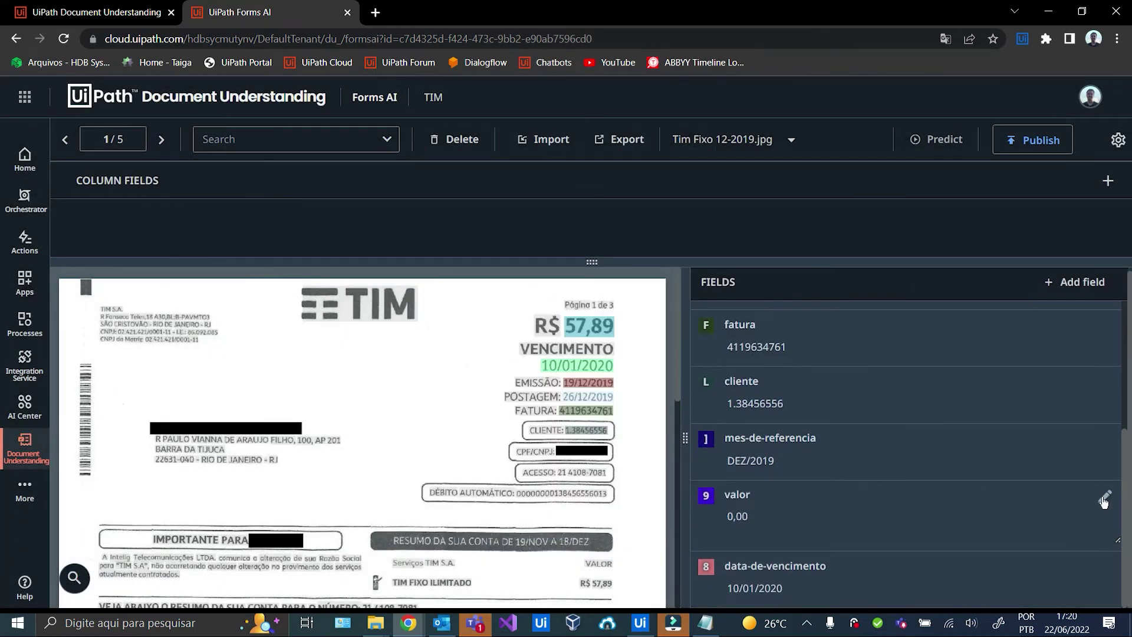
{"action": "left_click", "coordinate": [1105, 498]}
{"action": "left_click", "coordinate": [480, 508]}
{"action": "left_click", "coordinate": [1105, 570]}
{"action": "left_click", "coordinate": [480, 508]}
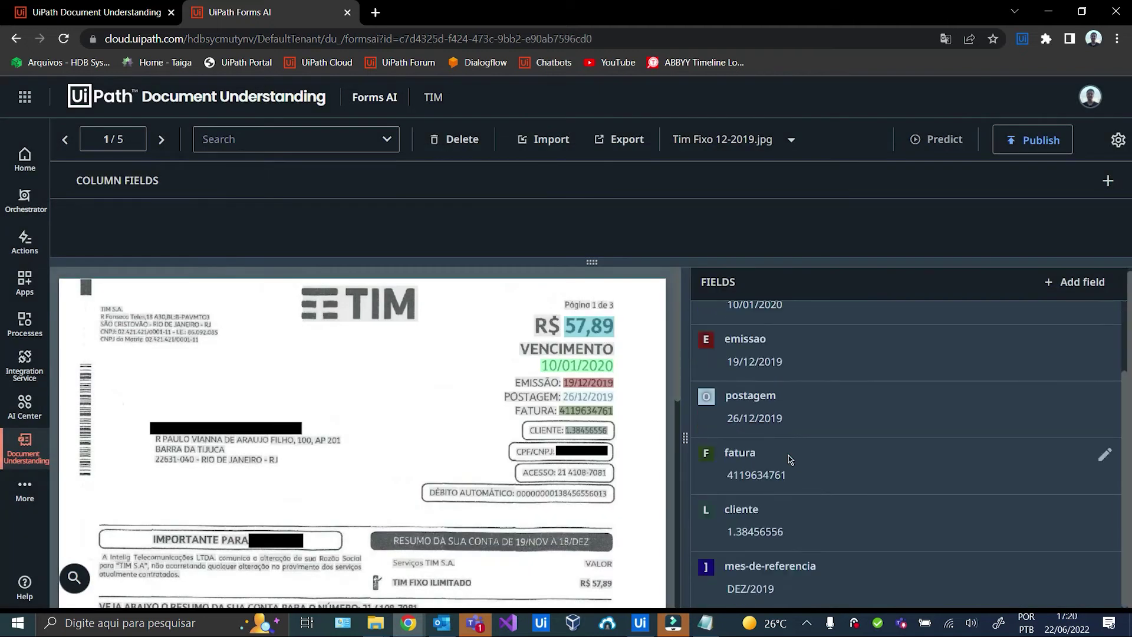
- Run the prediction on the second document, Tim Fixo 12-2020.jpg, and review its extracted values
{"action": "left_click", "coordinate": [160, 139]}
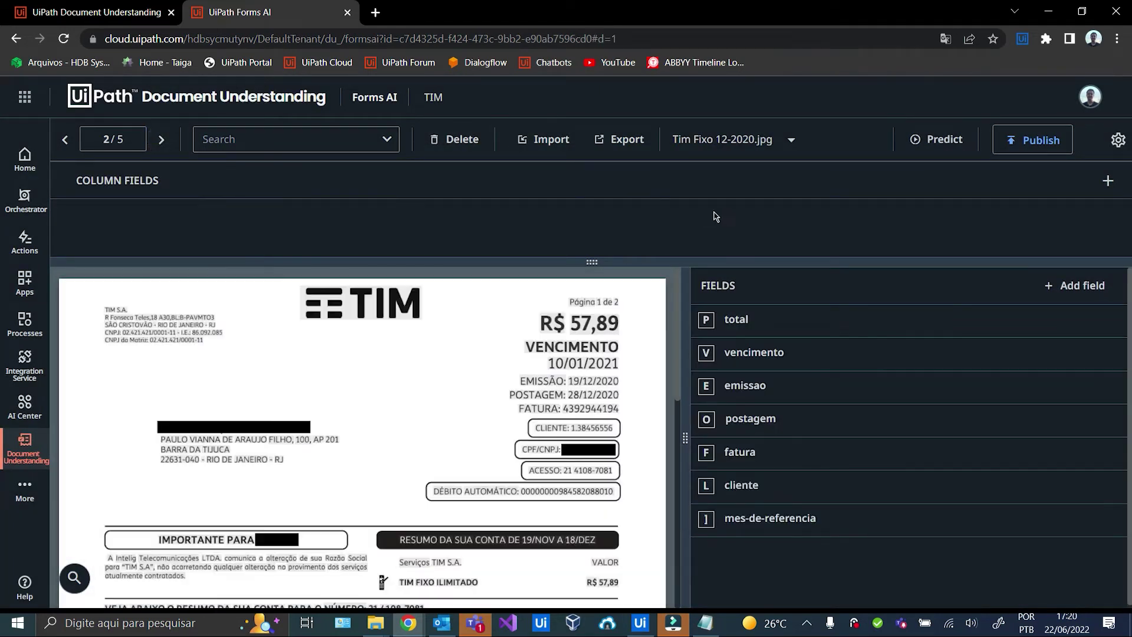
{"action": "left_click", "coordinate": [950, 147]}
{"action": "scroll", "coordinate": [882, 404], "scroll_direction": "down", "scroll_amount": 1}
{"action": "scroll", "coordinate": [515, 465], "scroll_direction": "down", "scroll_amount": 3}
{"action": "scroll", "coordinate": [521, 457], "scroll_direction": "up", "scroll_amount": 3}
- Run the prediction on Tim Movel 01-2018.jpg and assign the customer number on the bill to the empty cliente field
{"action": "left_click", "coordinate": [161, 139]}
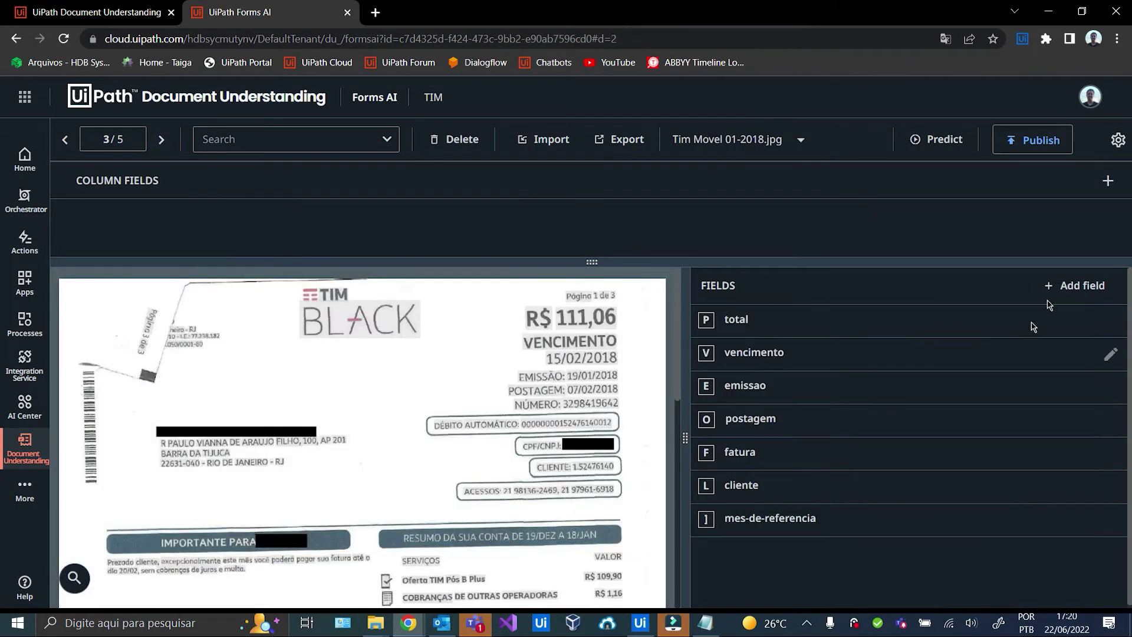
{"action": "left_click", "coordinate": [937, 142]}
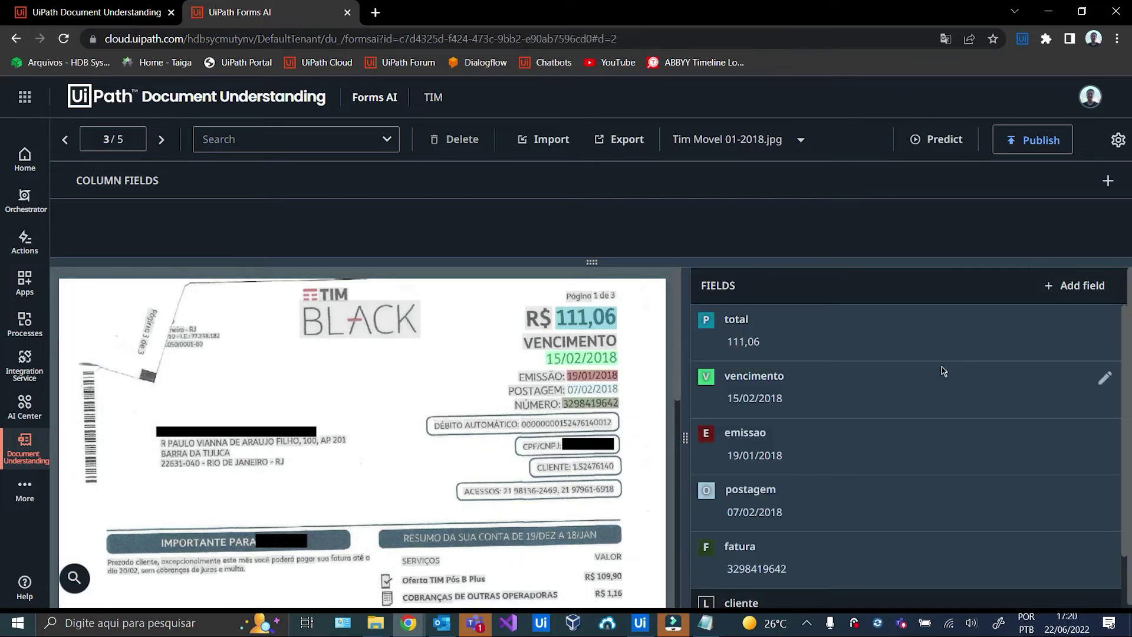
{"action": "scroll", "coordinate": [851, 426], "scroll_direction": "down", "scroll_amount": 1}
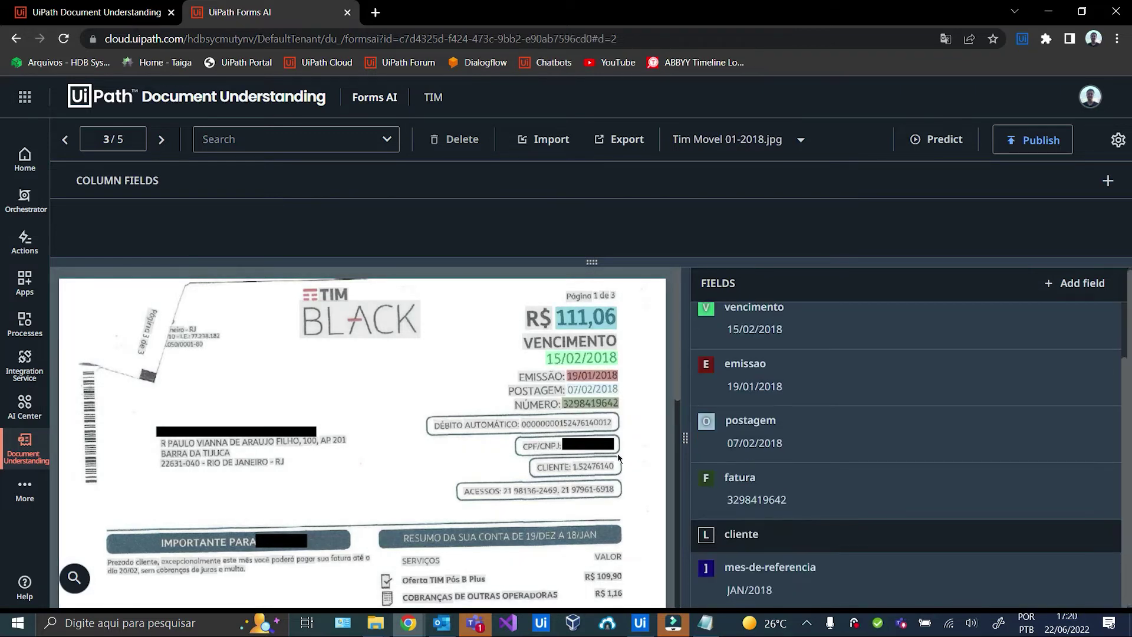
{"action": "left_click", "coordinate": [589, 465]}
{"action": "scroll", "coordinate": [391, 472], "scroll_direction": "down", "scroll_amount": 5}
{"action": "scroll", "coordinate": [812, 480], "scroll_direction": "down", "scroll_amount": 1}
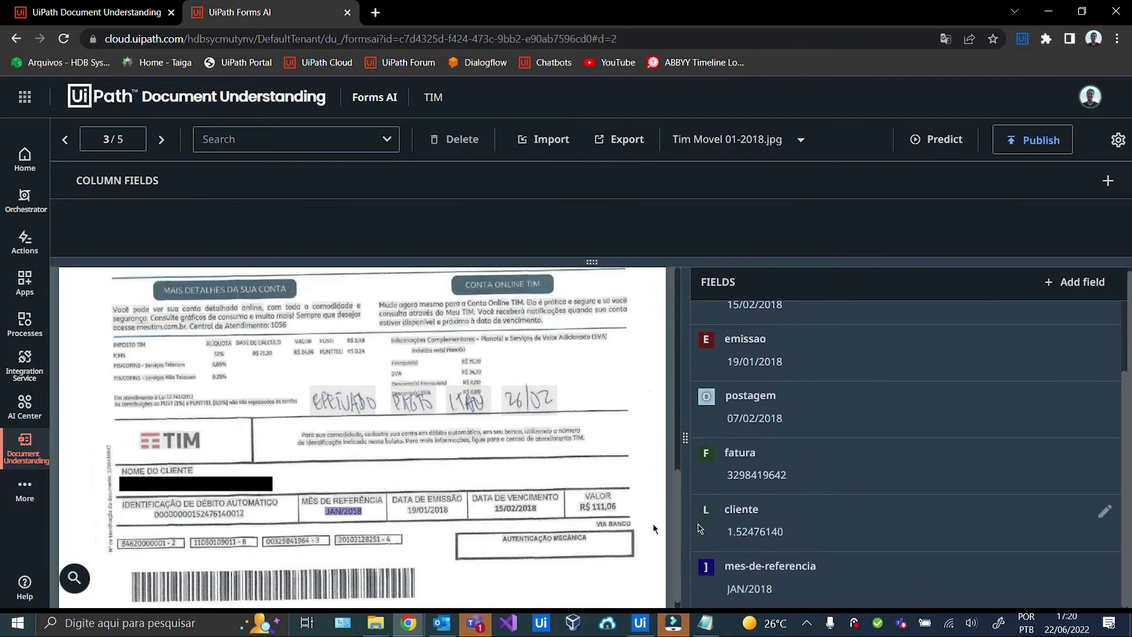
{"action": "scroll", "coordinate": [607, 506], "scroll_direction": "up", "scroll_amount": 5}
- Predict on Tim Movel 01-2020.jpg and correct the fatura field so it holds only the invoice number
{"action": "left_click", "coordinate": [161, 141]}
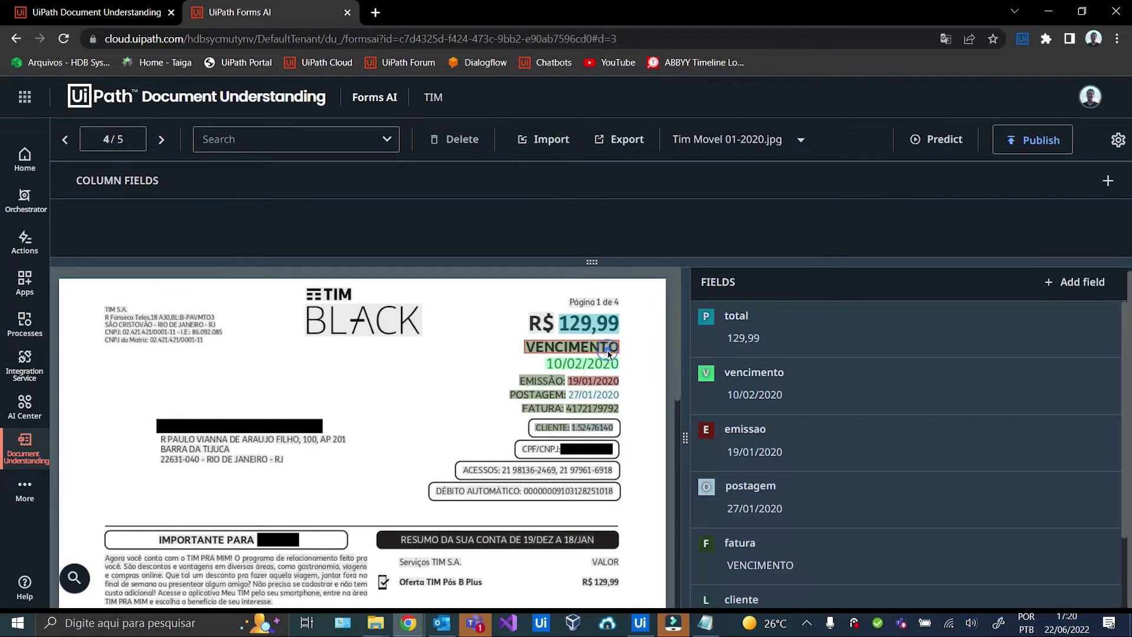
{"action": "left_click", "coordinate": [581, 408]}
{"action": "left_click", "coordinate": [551, 427]}
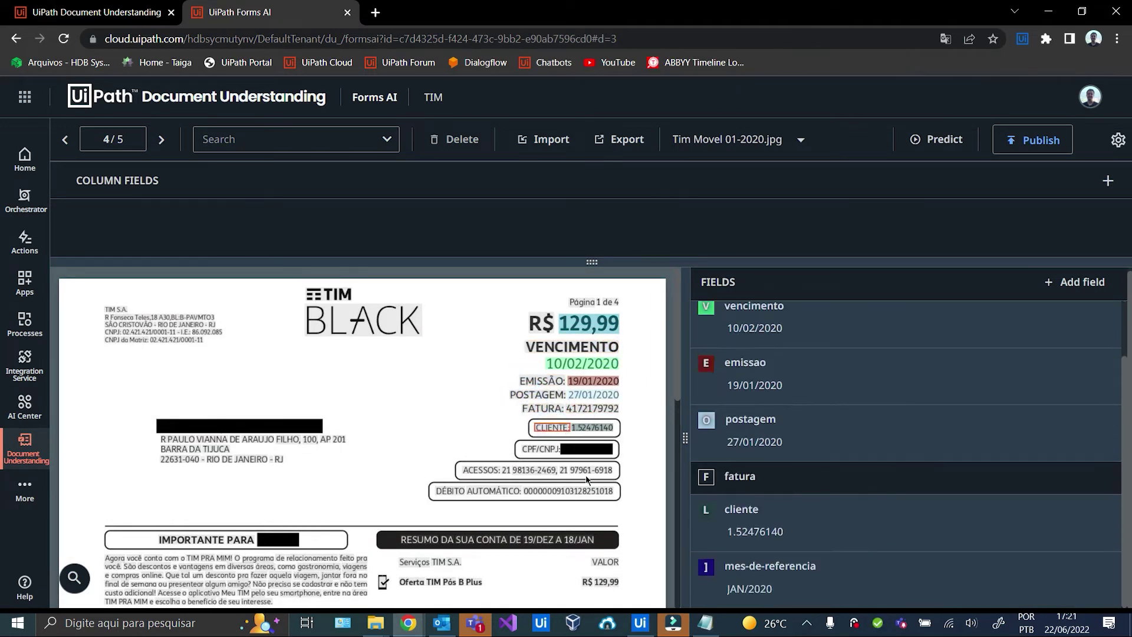
{"action": "left_click", "coordinate": [586, 409]}
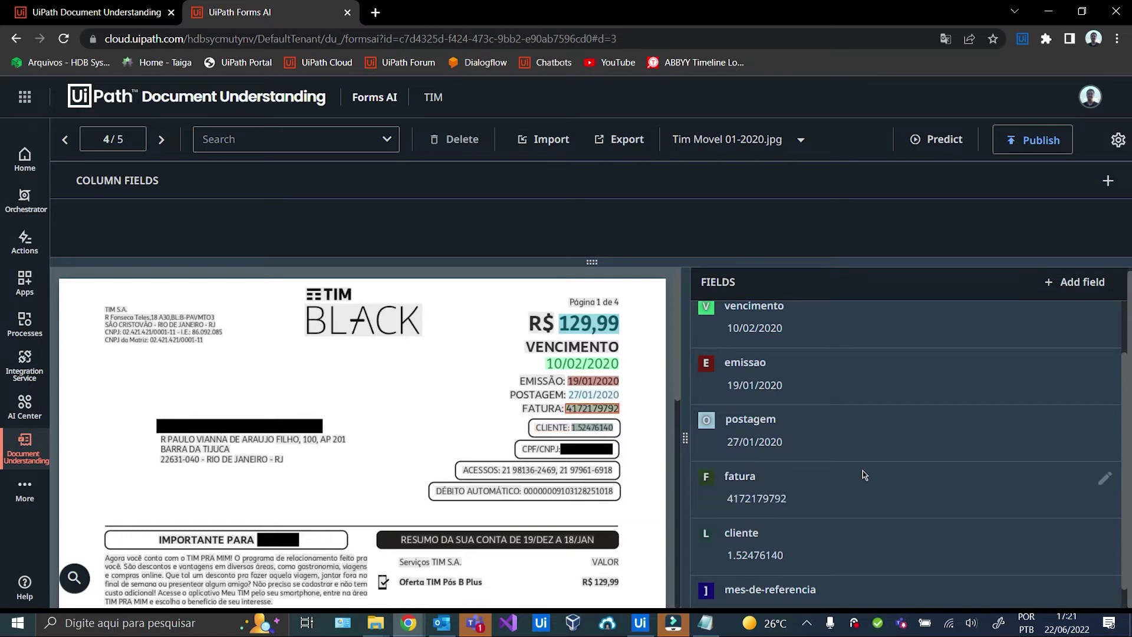
{"action": "scroll", "coordinate": [553, 473], "scroll_direction": "down", "scroll_amount": 4}
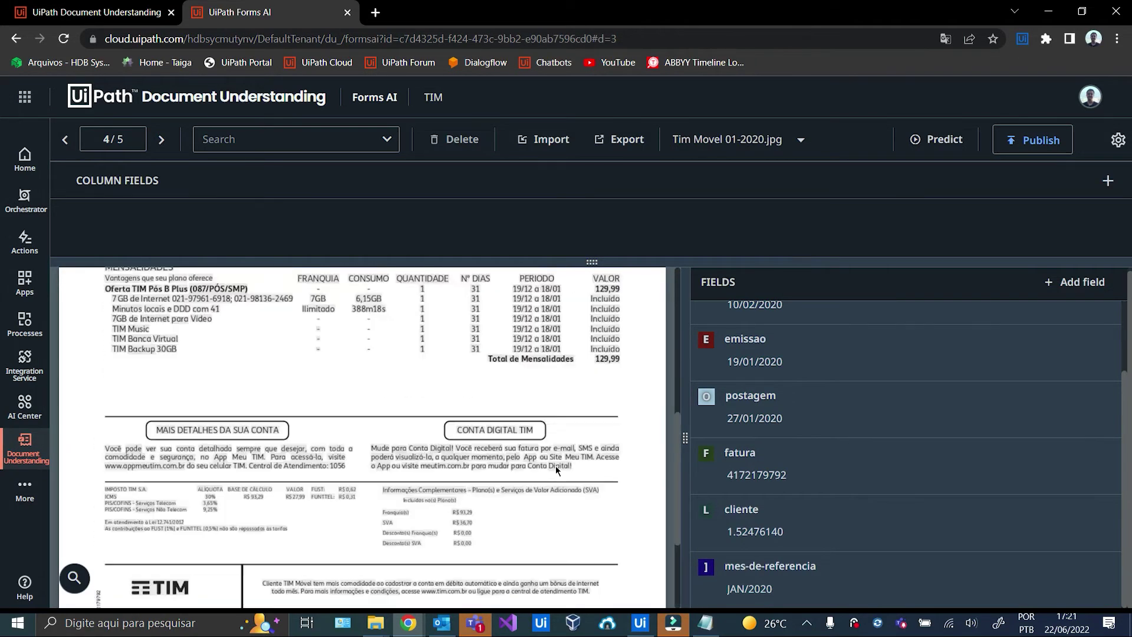
{"action": "scroll", "coordinate": [555, 465], "scroll_direction": "up", "scroll_amount": 6}
{"action": "scroll", "coordinate": [830, 422], "scroll_direction": "up", "scroll_amount": 2}
- Run the prediction on the fifth document, Tim Móvel 01-2019.jpg, and review its extracted field values
{"action": "left_click", "coordinate": [171, 145]}
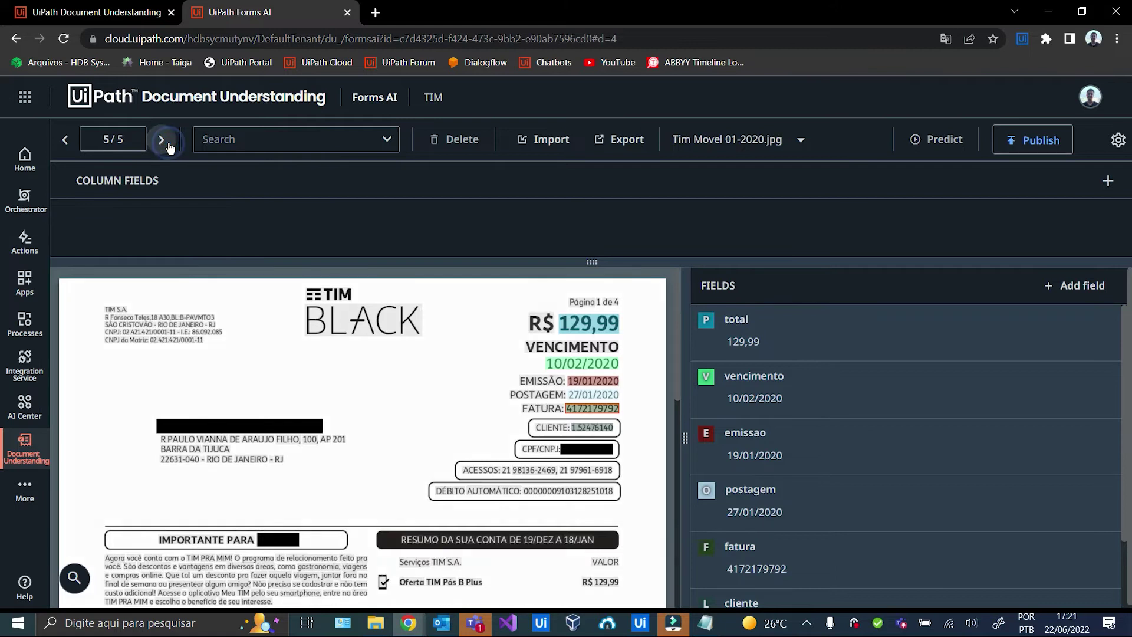
{"action": "left_click", "coordinate": [936, 139]}
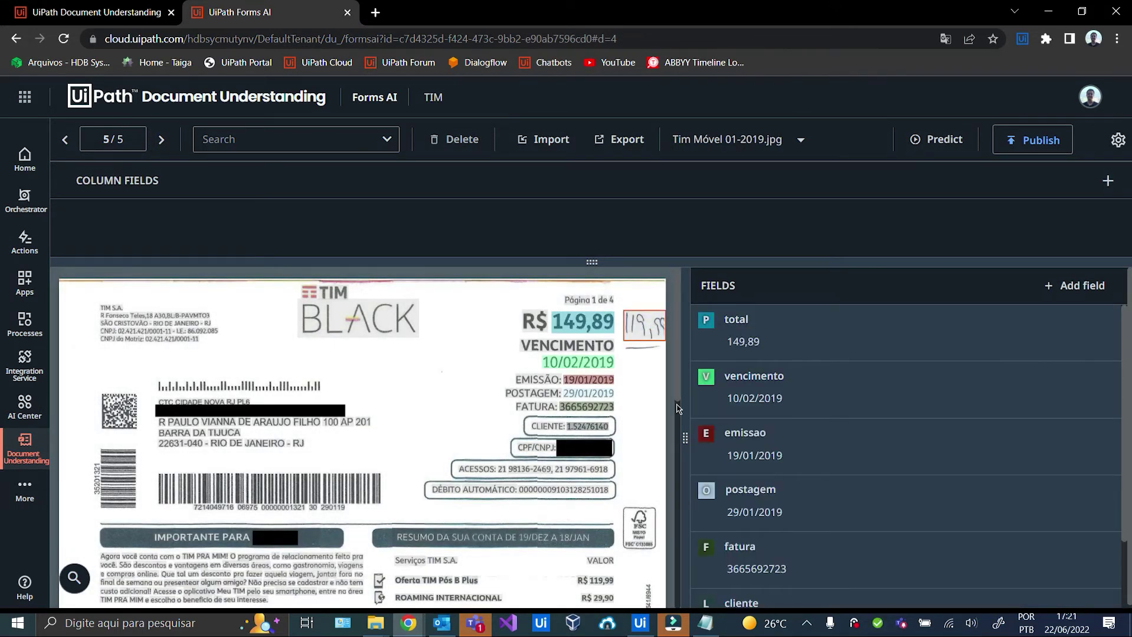
{"action": "scroll", "coordinate": [592, 409], "scroll_direction": "down", "scroll_amount": 10}
{"action": "scroll", "coordinate": [586, 408], "scroll_direction": "up", "scroll_amount": 10}
{"action": "scroll", "coordinate": [825, 415], "scroll_direction": "down", "scroll_amount": 2}
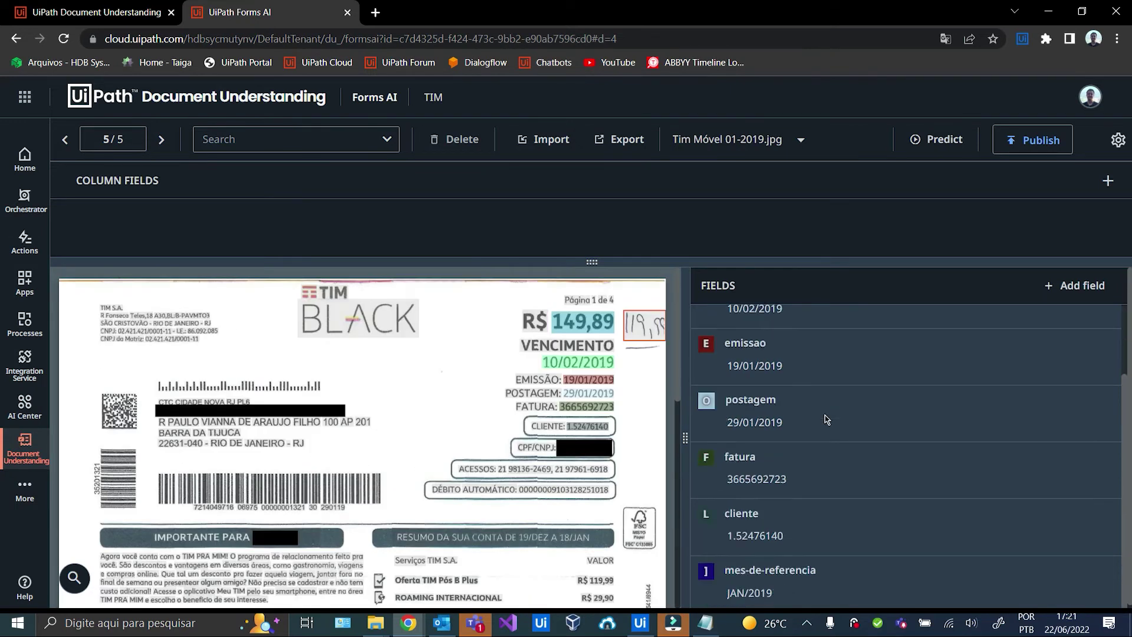
{"action": "scroll", "coordinate": [904, 451], "scroll_direction": "up", "scroll_amount": 2}
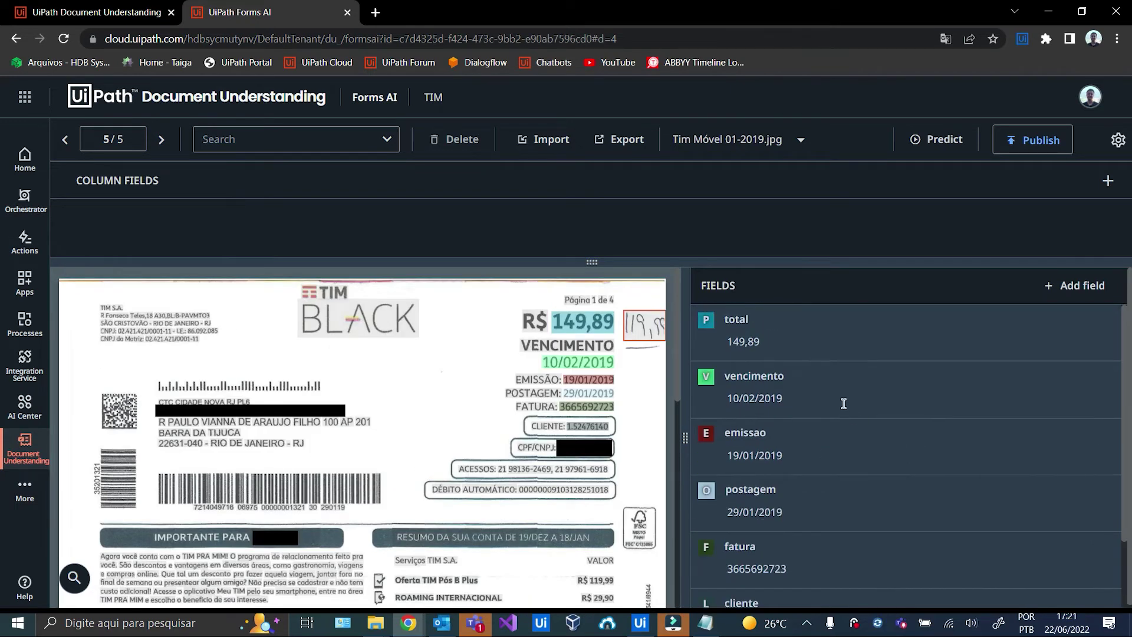
{"action": "left_click", "coordinate": [64, 141]}
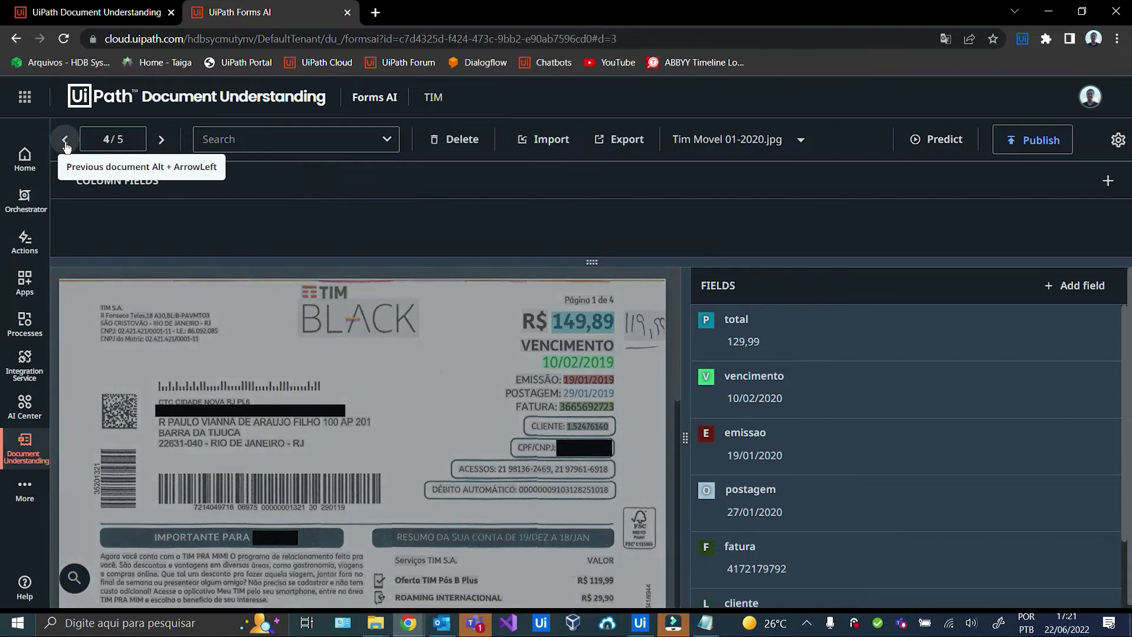
{"action": "left_click", "coordinate": [157, 141]}
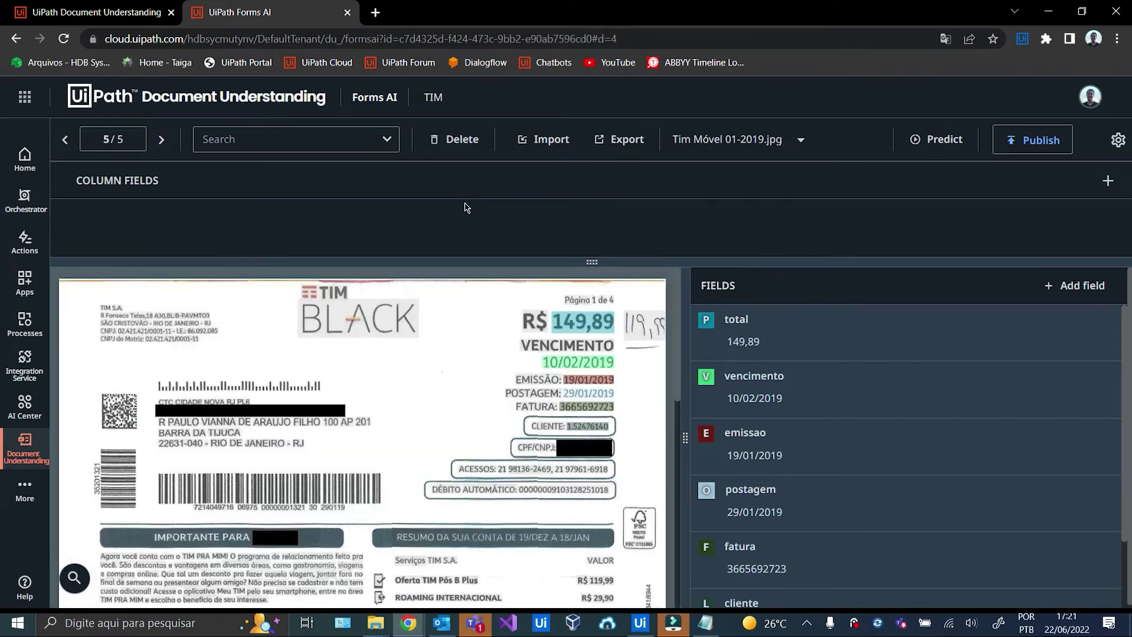
- Publish the forms extractor under the name TIM-Demo, dismiss the confirmation and close the Forms AI page
{"action": "left_click", "coordinate": [1042, 145]}
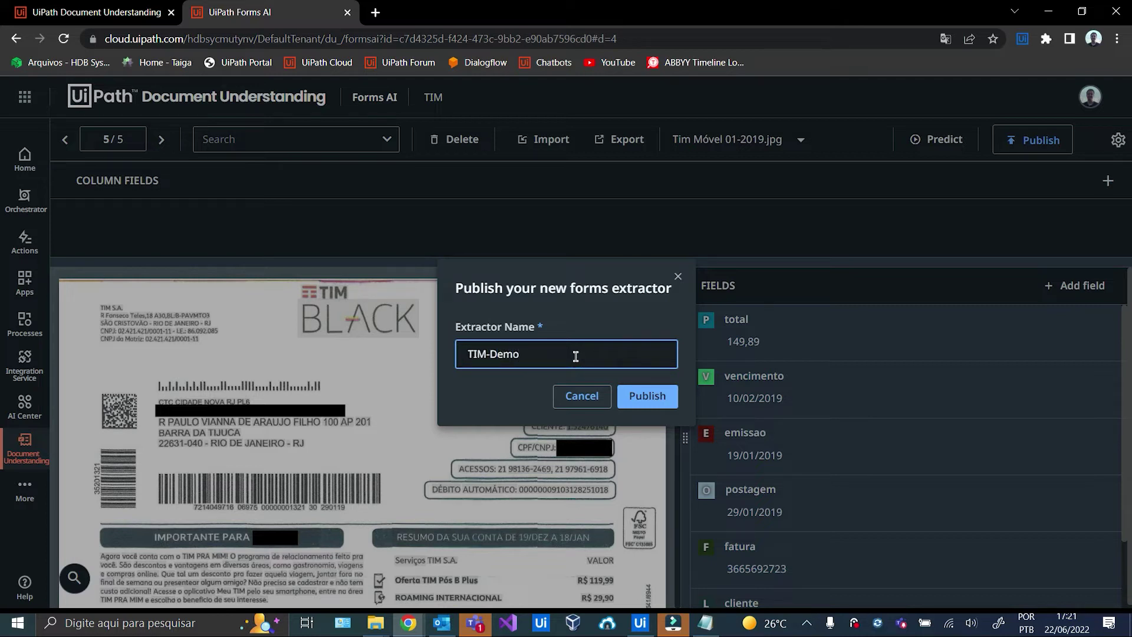
{"action": "left_click", "coordinate": [646, 396]}
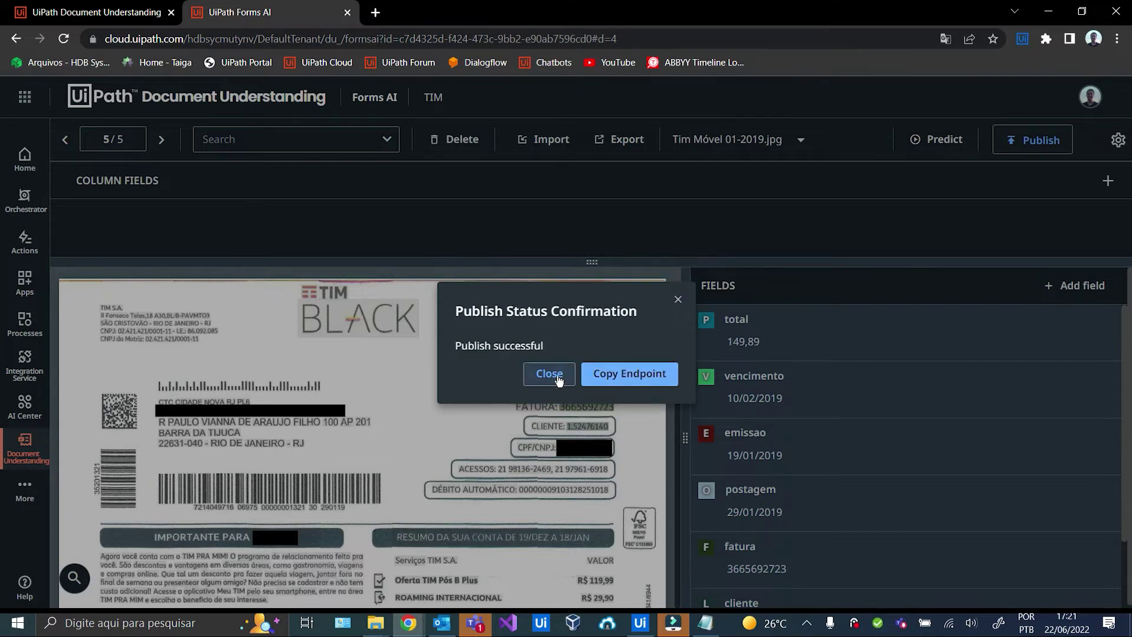
{"action": "left_click", "coordinate": [552, 378]}
{"action": "left_click", "coordinate": [347, 13]}
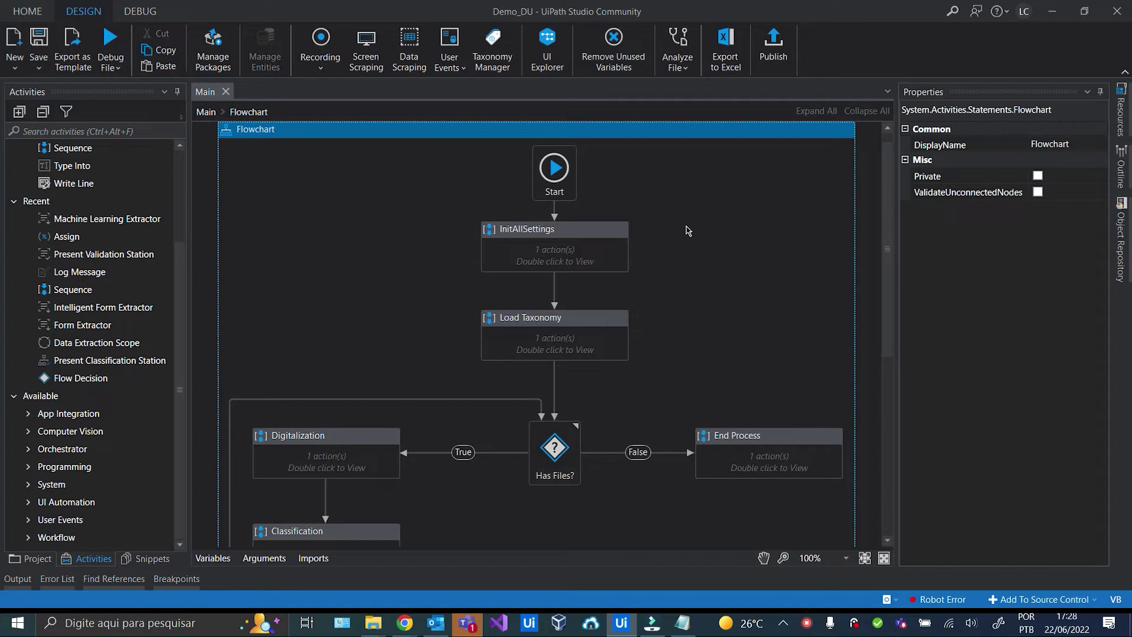
- Switch to the Demo_DU project in UiPath Studio and examine the InitAllSettings and Load Taxonomy sequences in the Main flowchart
{"action": "left_click", "coordinate": [564, 237]}
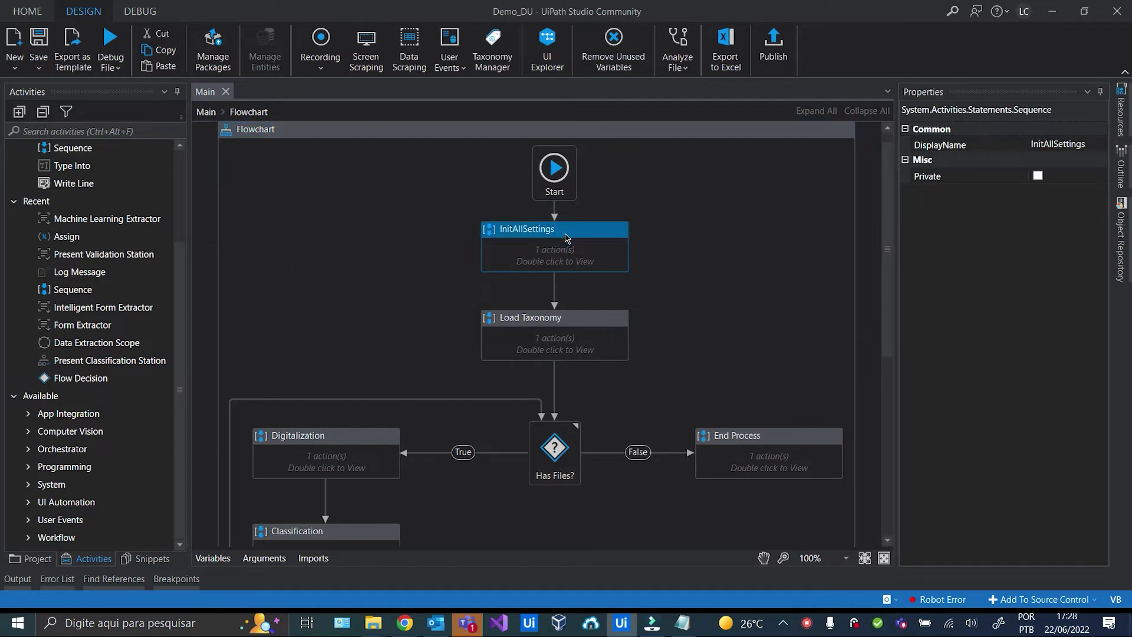
{"action": "scroll", "coordinate": [565, 236], "scroll_direction": "down", "scroll_amount": 1}
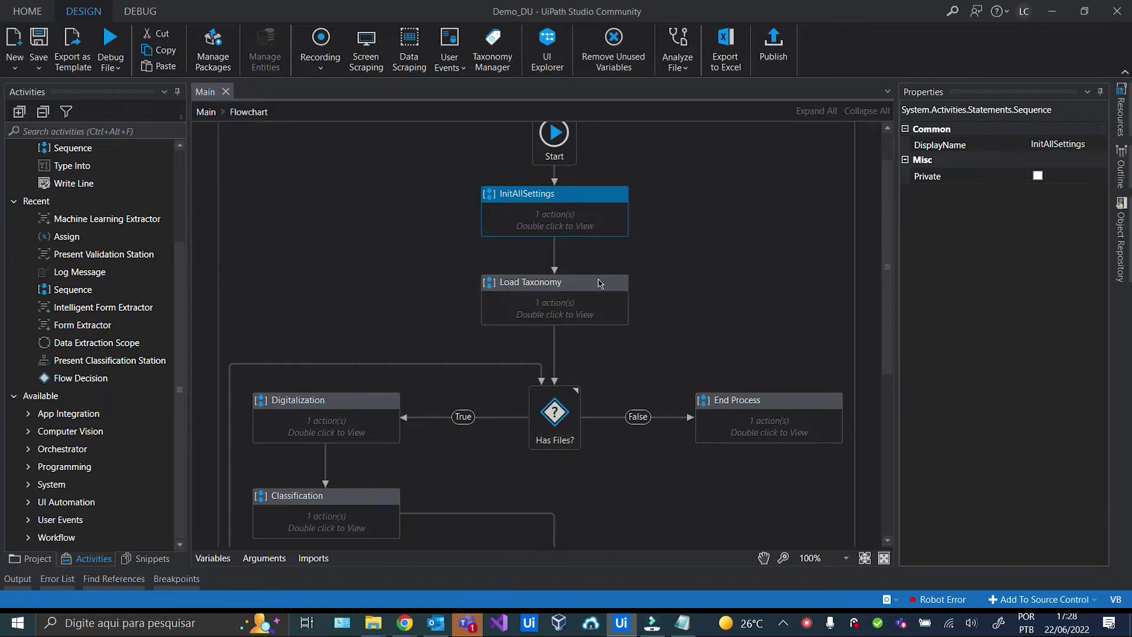
{"action": "left_click", "coordinate": [596, 286]}
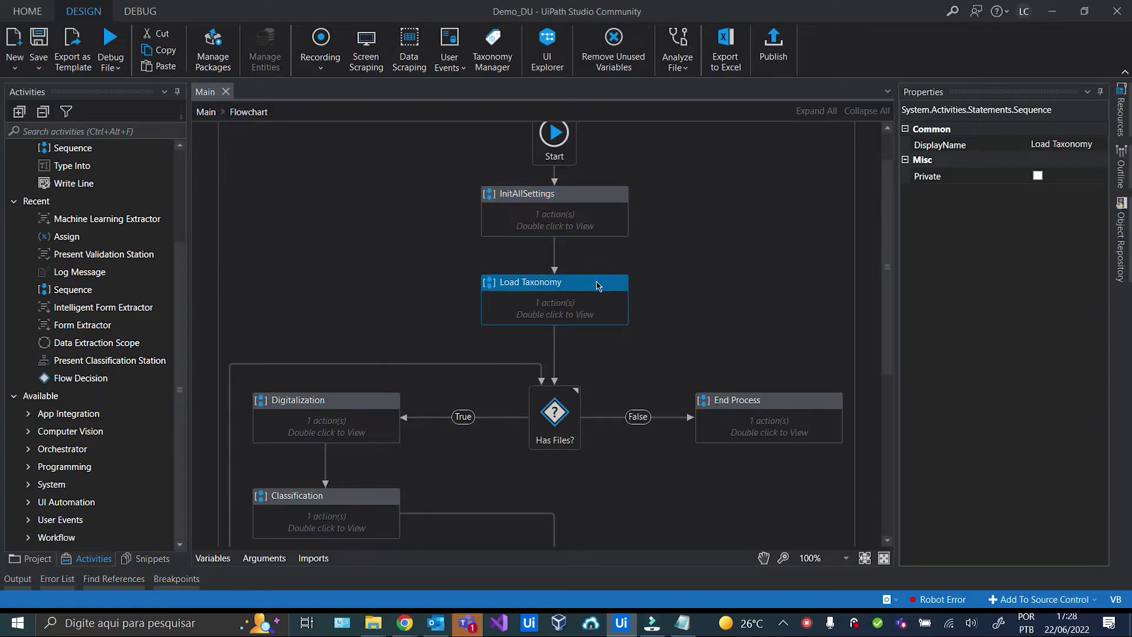
- Examine the fields of the CEG, LIGHT and TIM document types under Contas in the Taxonomy Manager, then close it
{"action": "left_click", "coordinate": [493, 50]}
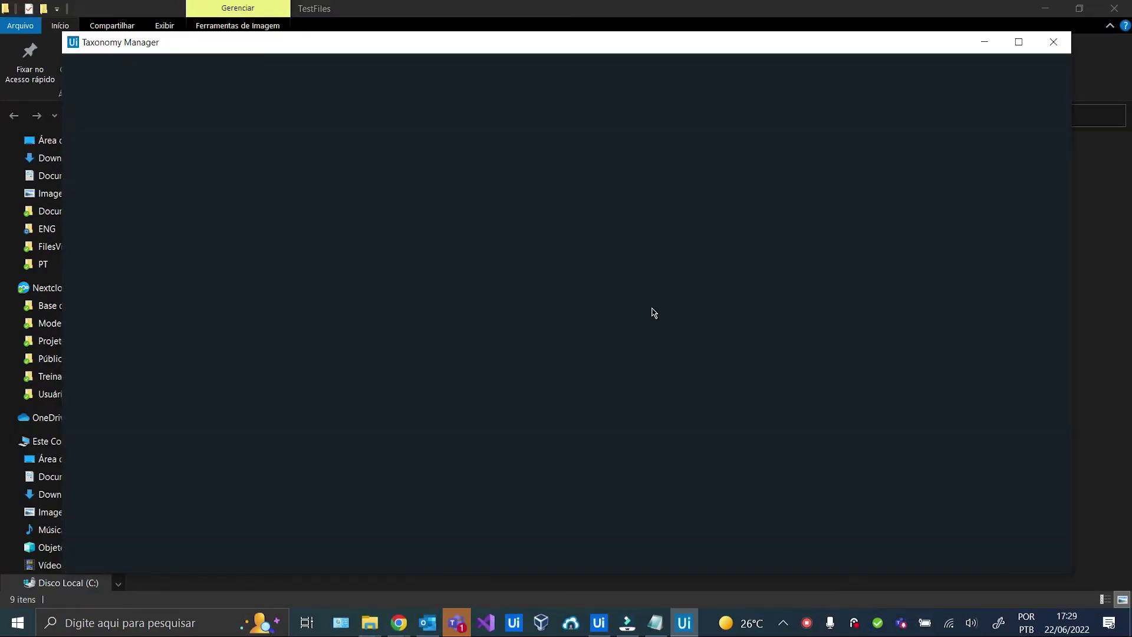
{"action": "left_click", "coordinate": [107, 165]}
{"action": "left_click", "coordinate": [121, 197]}
{"action": "left_click", "coordinate": [143, 231]}
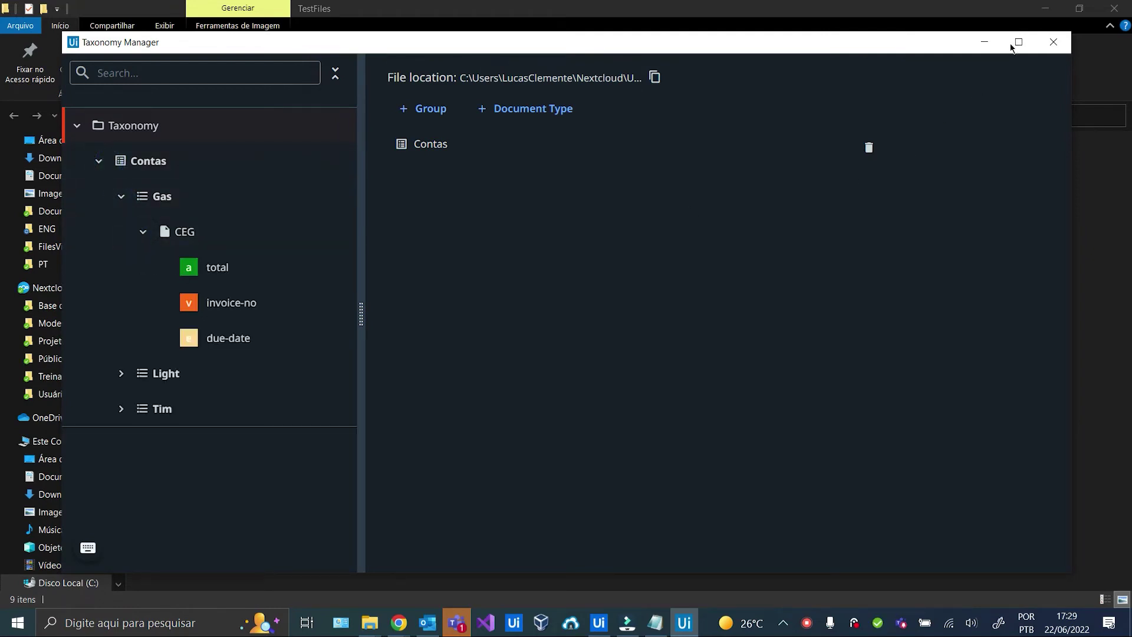
{"action": "left_click", "coordinate": [1011, 47]}
{"action": "left_click", "coordinate": [59, 337]}
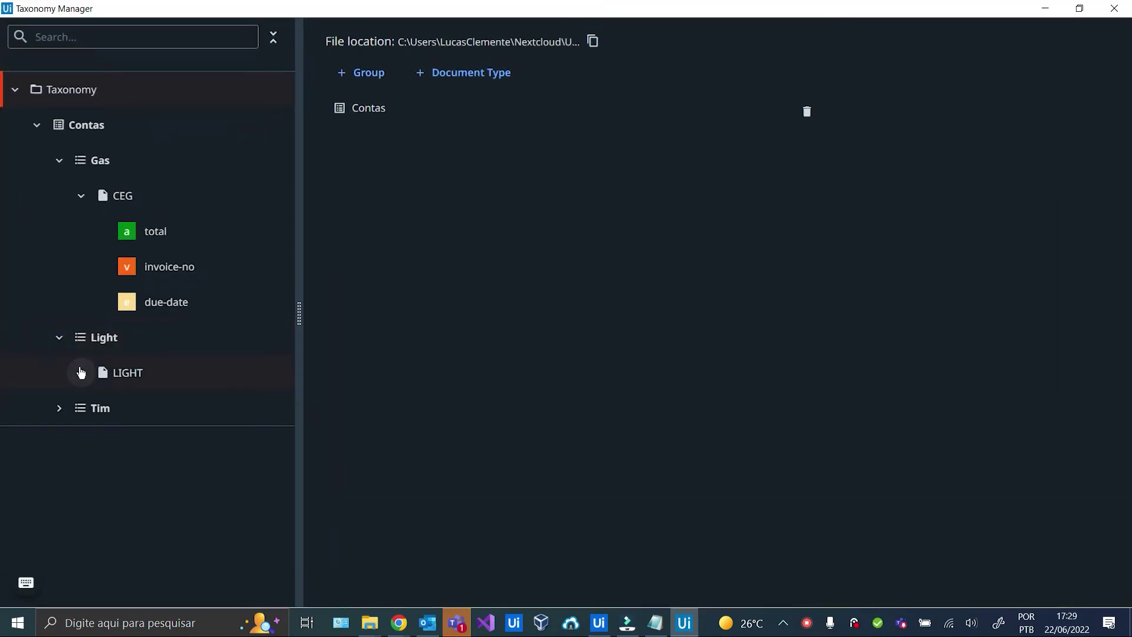
{"action": "left_click", "coordinate": [81, 372]}
{"action": "left_click", "coordinate": [61, 514]}
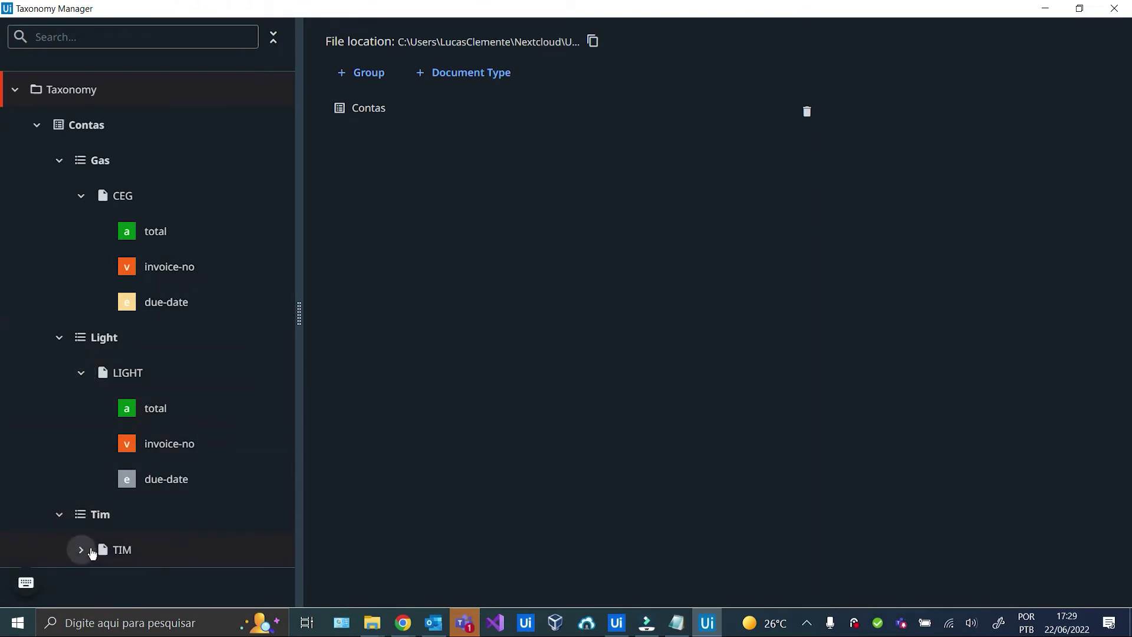
{"action": "left_click", "coordinate": [81, 549]}
{"action": "scroll", "coordinate": [188, 512], "scroll_direction": "up", "scroll_amount": 2}
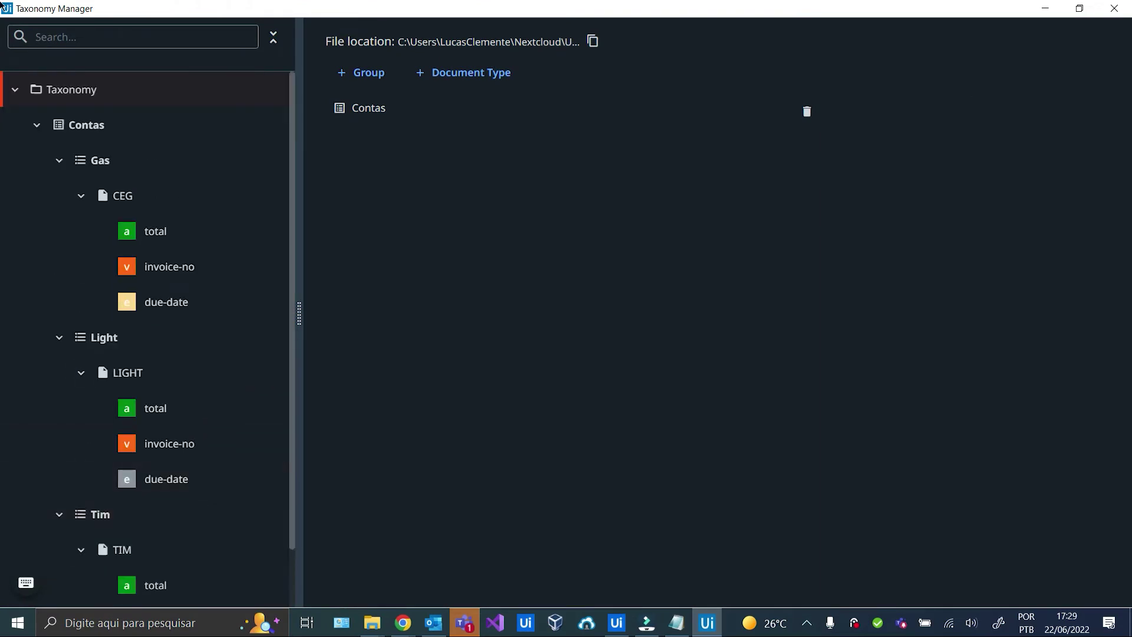
{"action": "left_click", "coordinate": [1114, 8]}
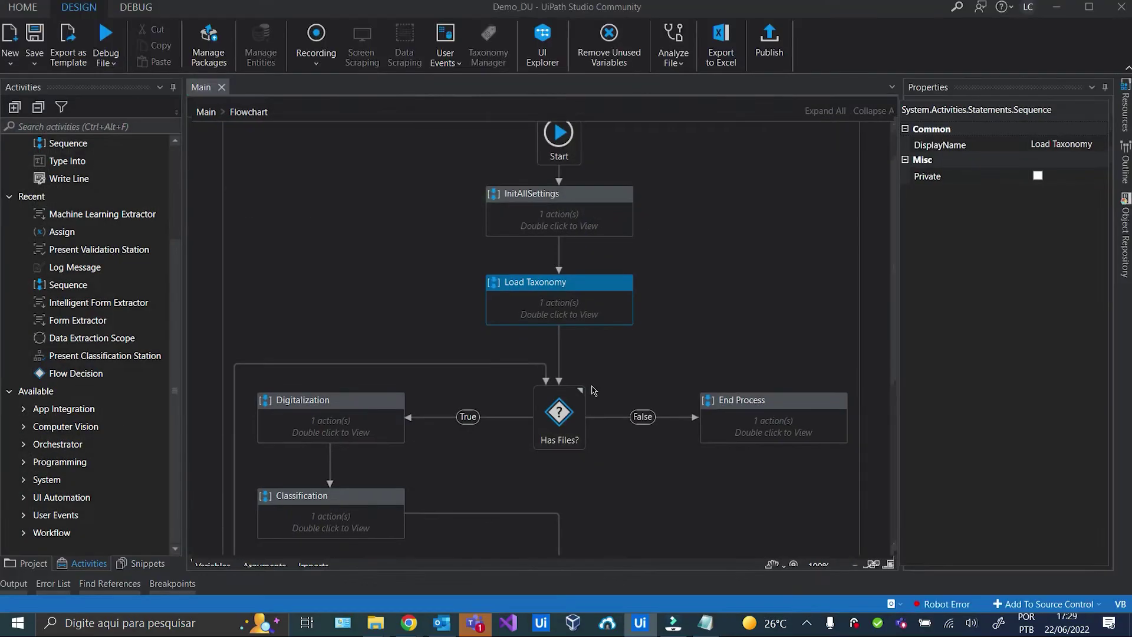
- Examine the Digitalization and Classification sequences and the Need Validation? decision down to Extraction in the Main flowchart
{"action": "scroll", "coordinate": [592, 390], "scroll_direction": "down", "scroll_amount": 1}
{"action": "left_click", "coordinate": [366, 335]}
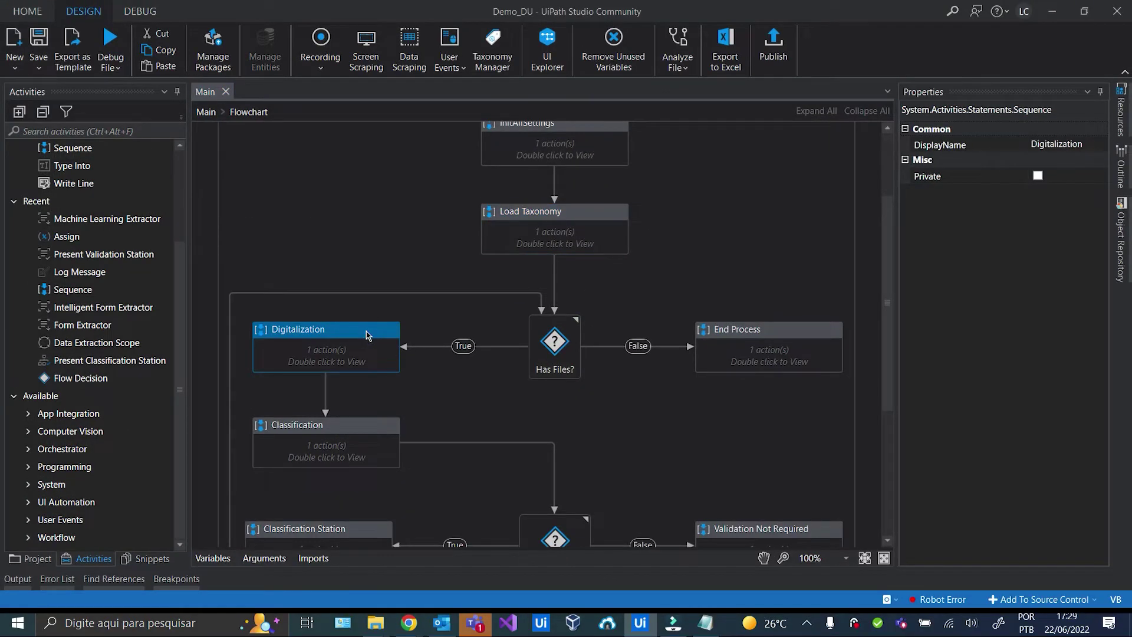
{"action": "scroll", "coordinate": [366, 334], "scroll_direction": "down", "scroll_amount": 1}
{"action": "left_click", "coordinate": [356, 360]}
{"action": "scroll", "coordinate": [578, 442], "scroll_direction": "down", "scroll_amount": 1}
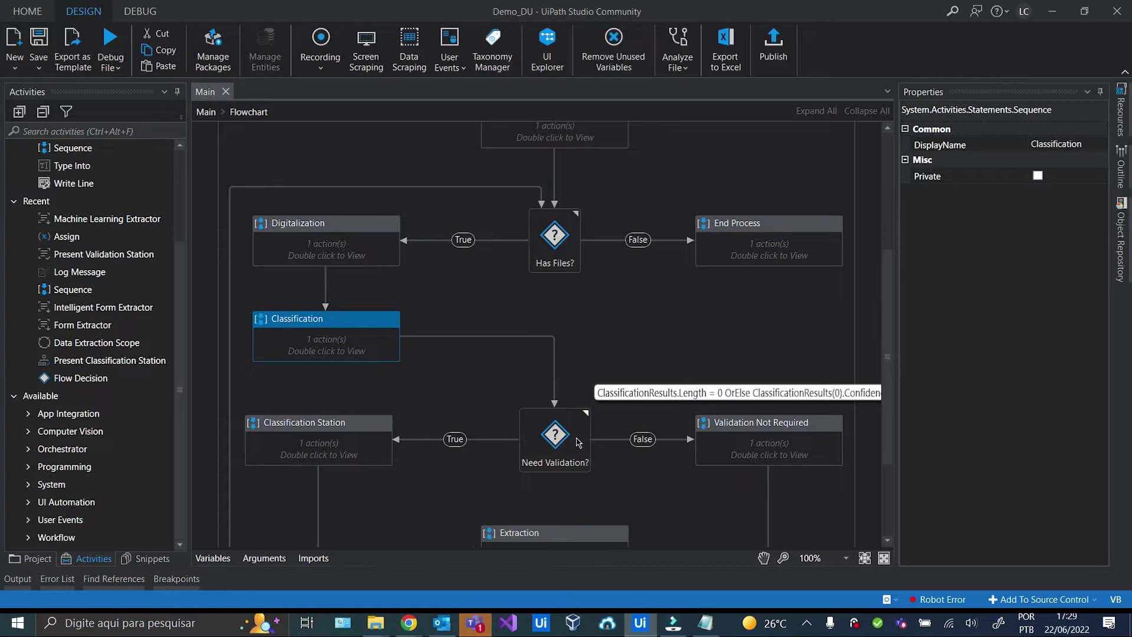
{"action": "scroll", "coordinate": [579, 442], "scroll_direction": "down", "scroll_amount": 1}
{"action": "left_click", "coordinate": [570, 392]}
{"action": "scroll", "coordinate": [571, 391], "scroll_direction": "down", "scroll_amount": 1}
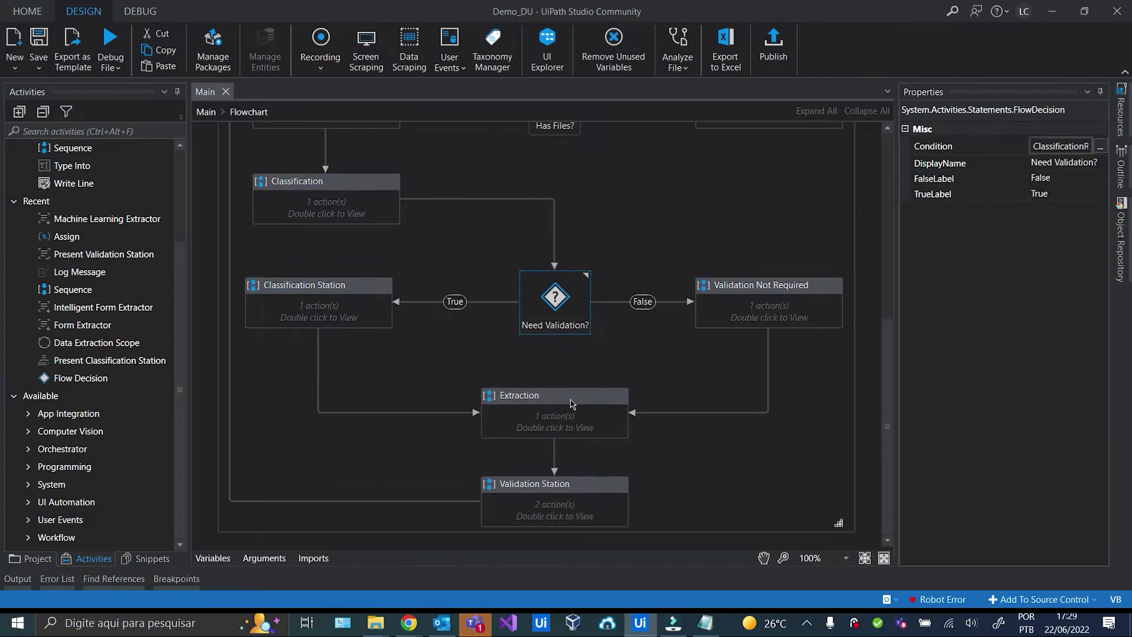
- Open the Extraction.xaml workflow invoked by the Extraction sequence in the Main flowchart
{"action": "left_click", "coordinate": [571, 402]}
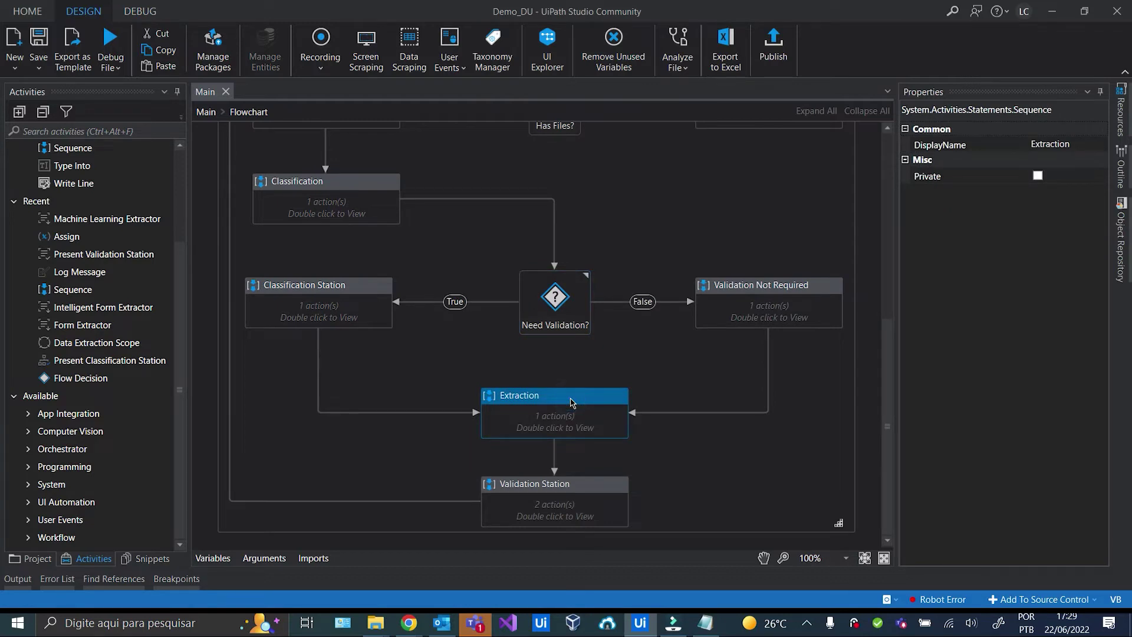
{"action": "left_click", "coordinate": [573, 486]}
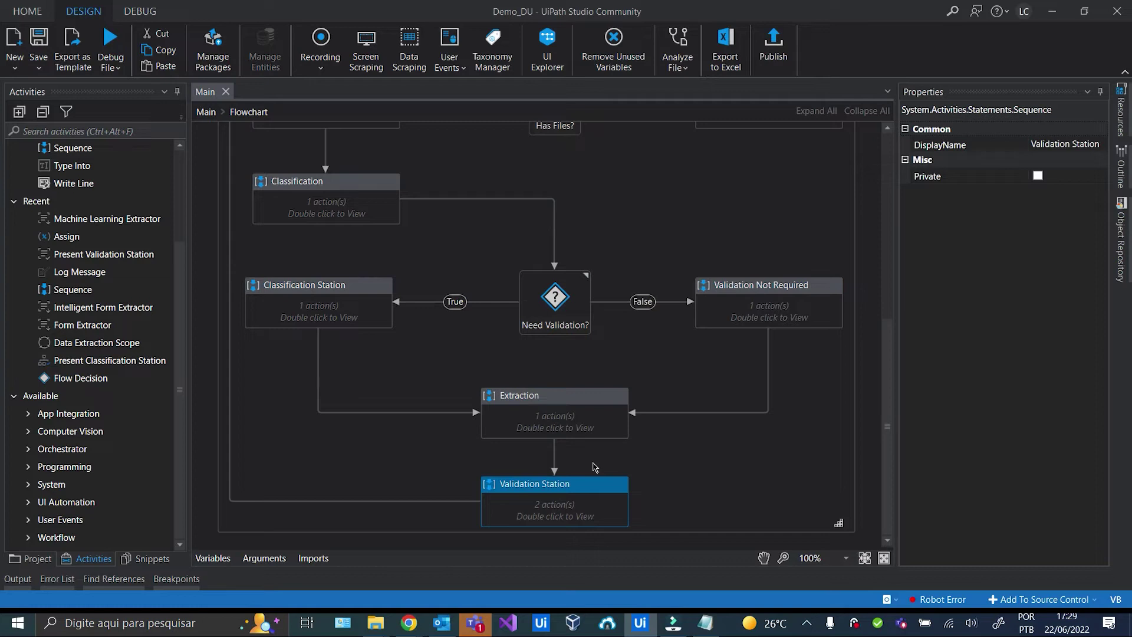
{"action": "left_click", "coordinate": [587, 424]}
{"action": "double_click", "coordinate": [584, 425]}
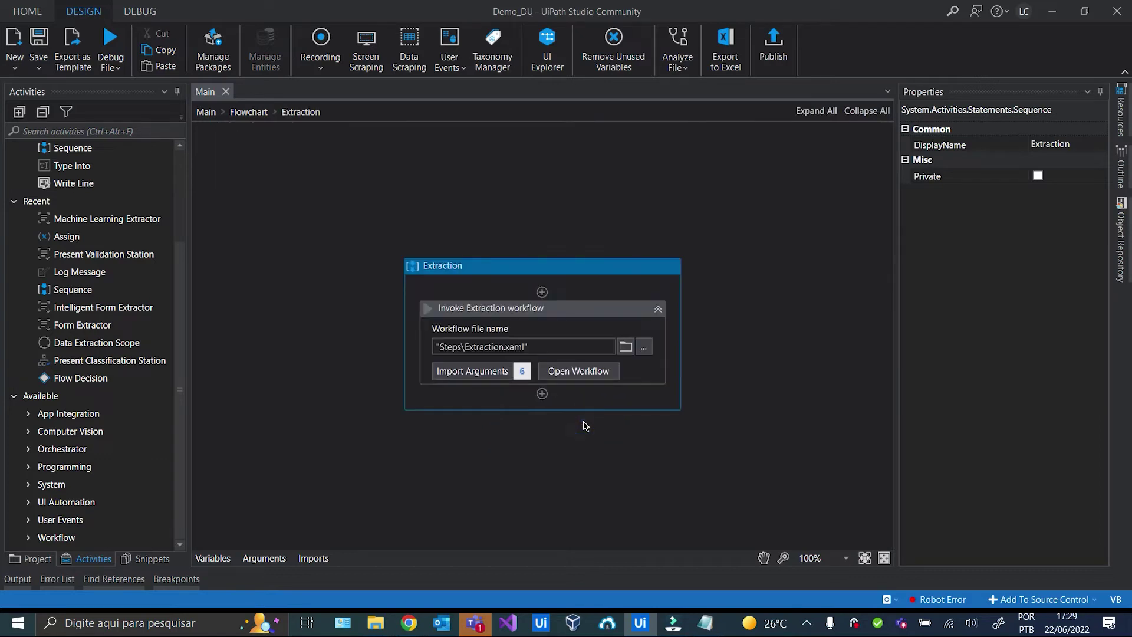
{"action": "left_click", "coordinate": [581, 373]}
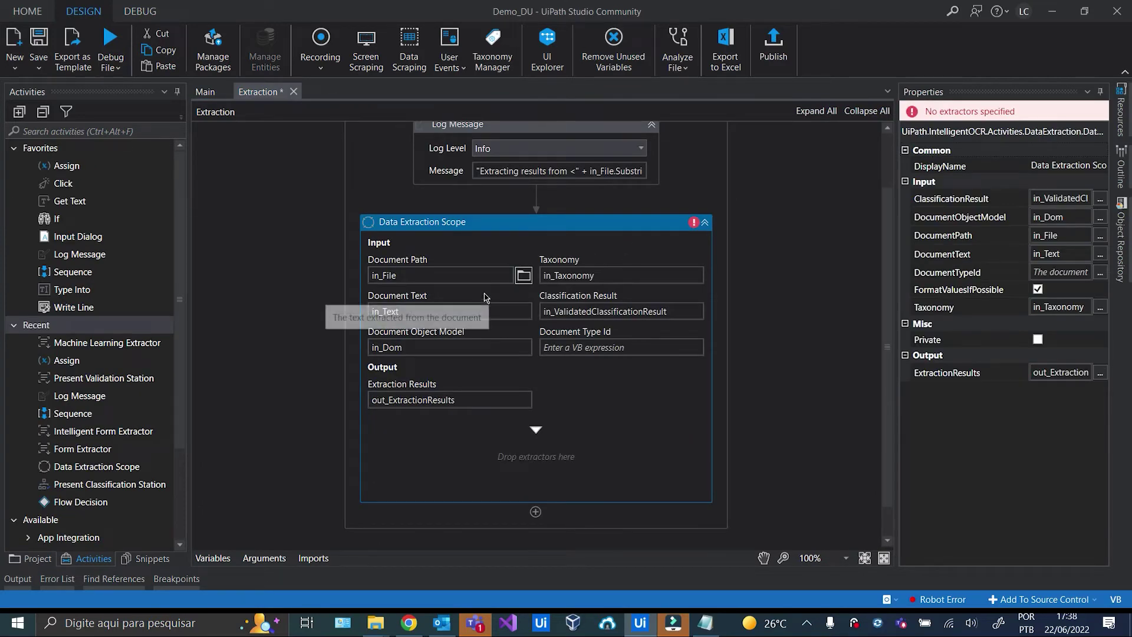
- Add a Machine Learning Extractor to the empty Data Extraction Scope and paste the API key from the Notepad note into its ApiKey field
{"action": "left_click_drag", "start_coordinate": [100, 343], "coordinate": [536, 438]}
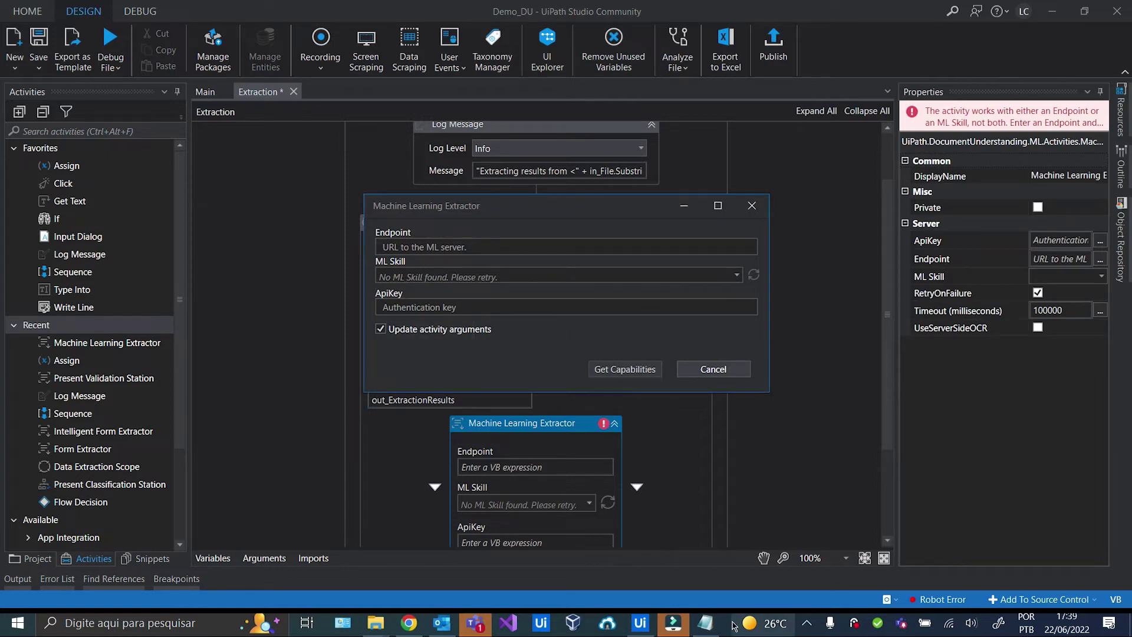
{"action": "left_click", "coordinate": [703, 626]}
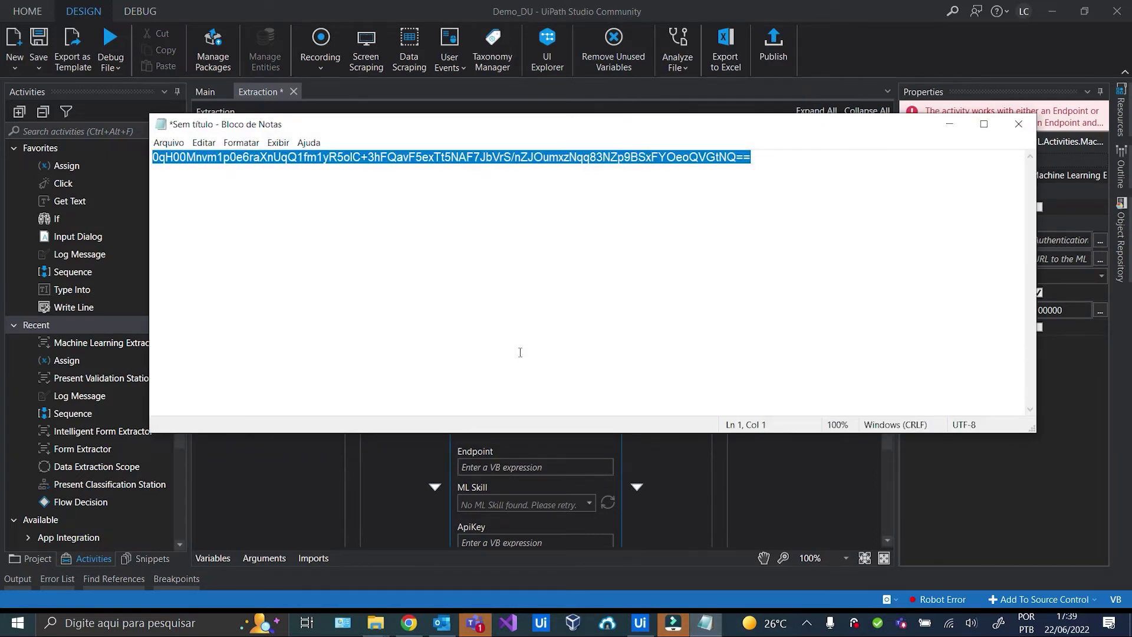
{"action": "left_click", "coordinate": [946, 124]}
{"action": "left_click", "coordinate": [495, 310]}
{"action": "key", "text": "ctrl+v"}
- Copy the CEG-Demo extractor URL from Document Understanding in the browser, set it as the first extractor's endpoint and get its capabilities
{"action": "left_click", "coordinate": [490, 247]}
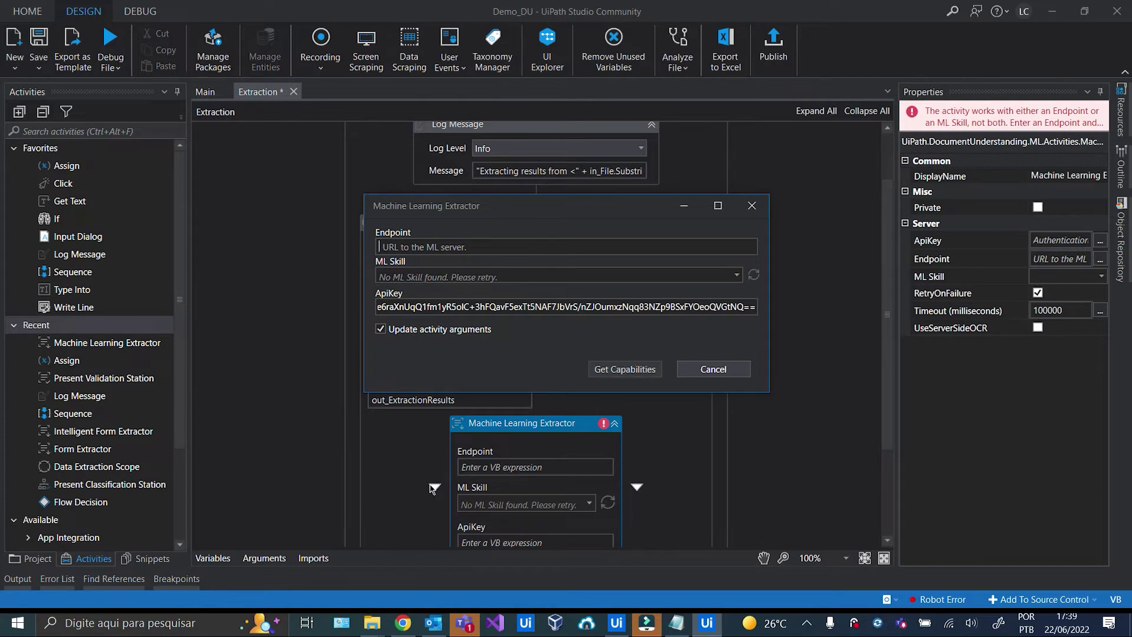
{"action": "left_click", "coordinate": [402, 622]}
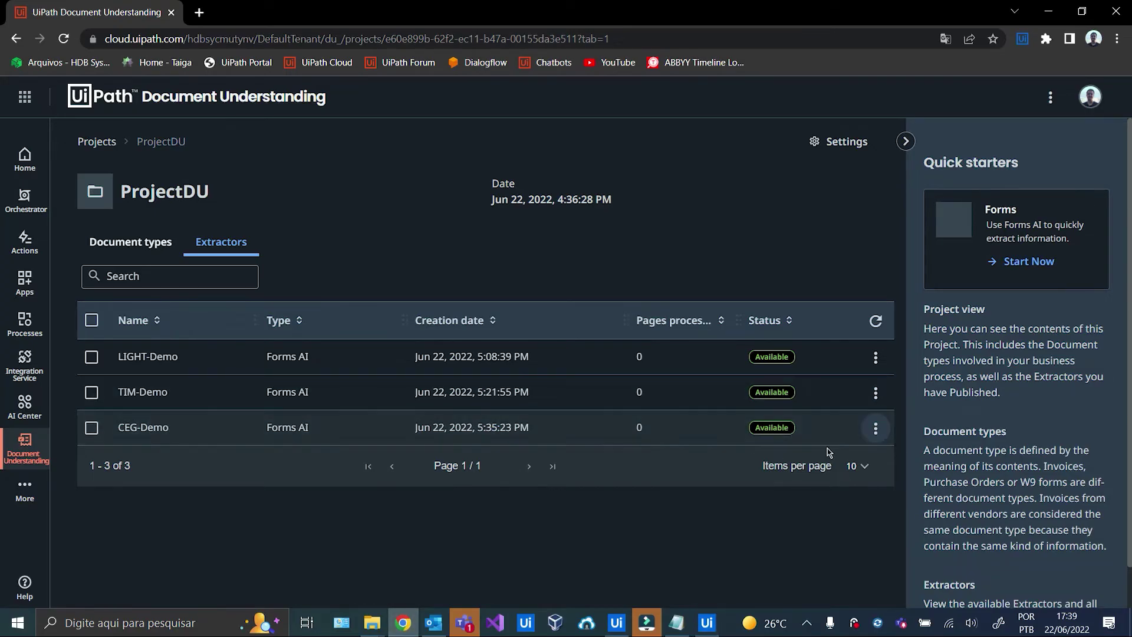
{"action": "left_click", "coordinate": [873, 430]}
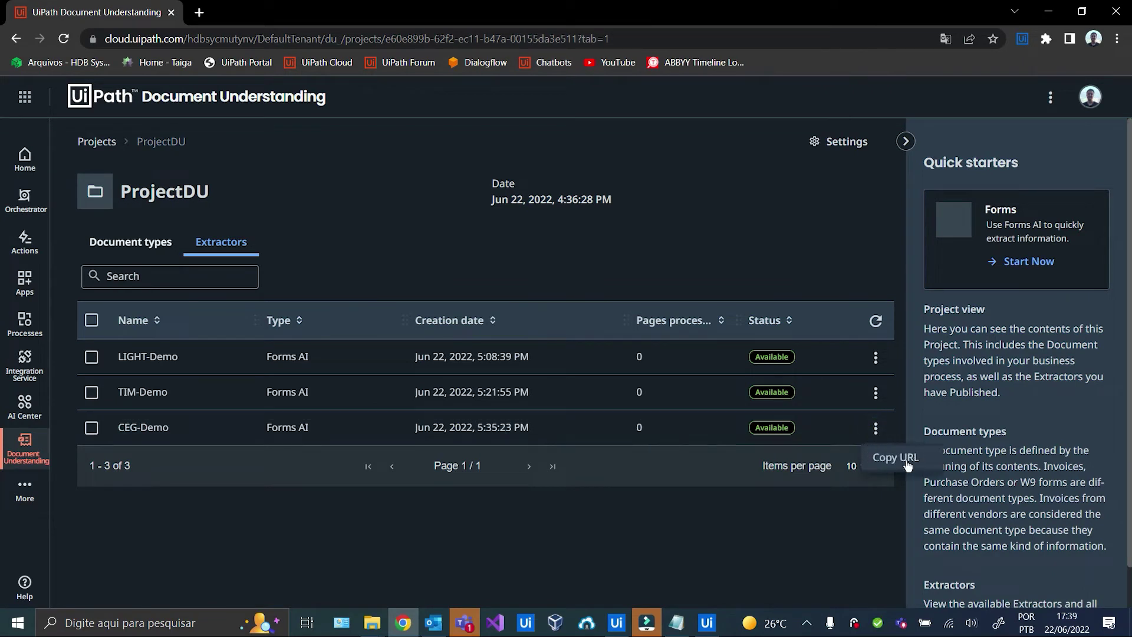
{"action": "left_click", "coordinate": [905, 465]}
{"action": "left_click", "coordinate": [707, 623]}
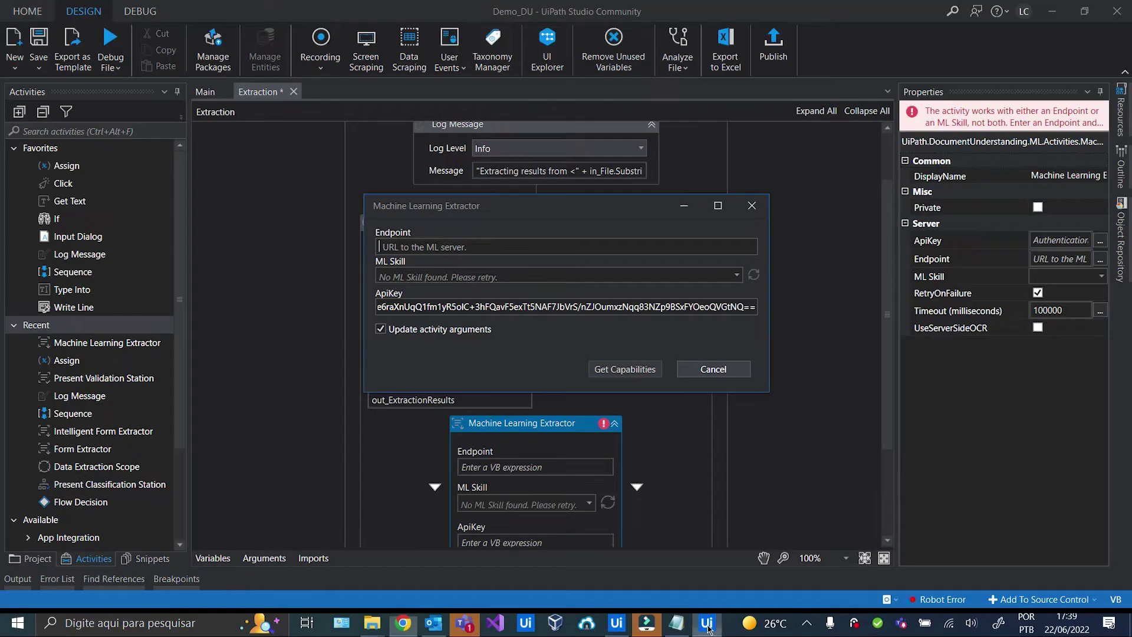
{"action": "left_click", "coordinate": [445, 246]}
{"action": "key", "text": "ctrl+v"}
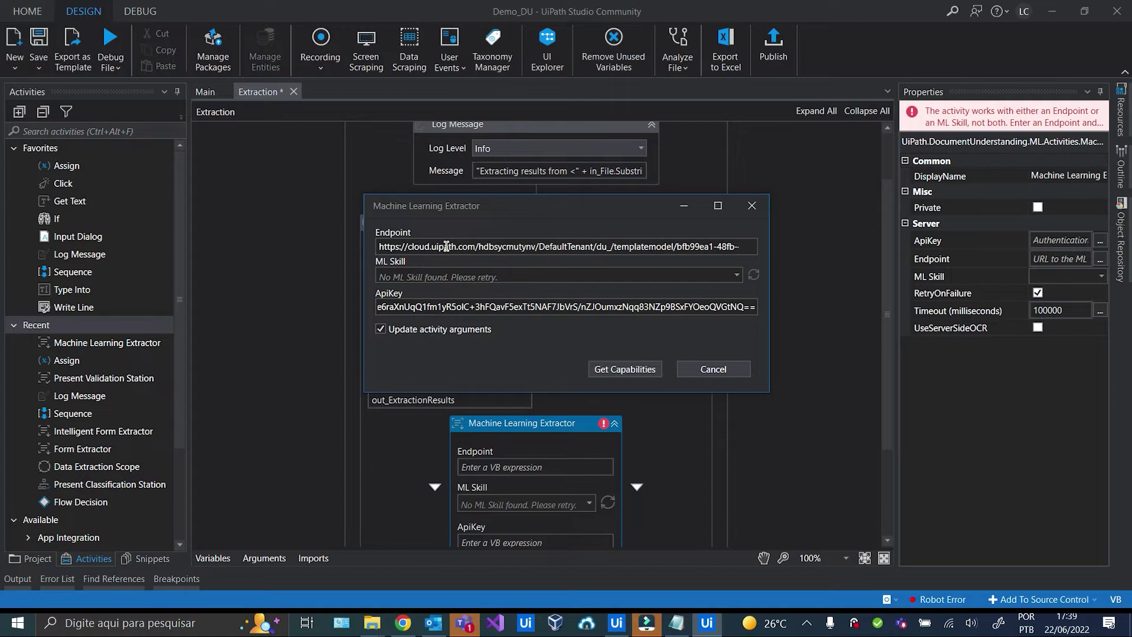
{"action": "left_click", "coordinate": [619, 370]}
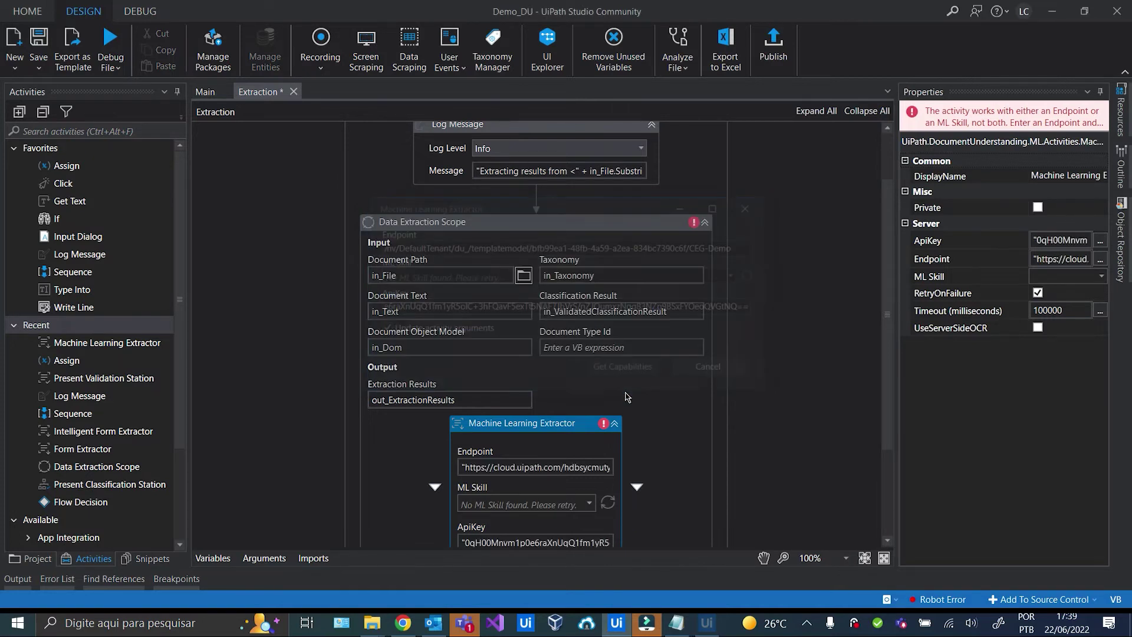
- Add a second Machine Learning Extractor after the CEG one and paste the API key into its ApiKey field
{"action": "scroll", "coordinate": [631, 396], "scroll_direction": "down", "scroll_amount": 1}
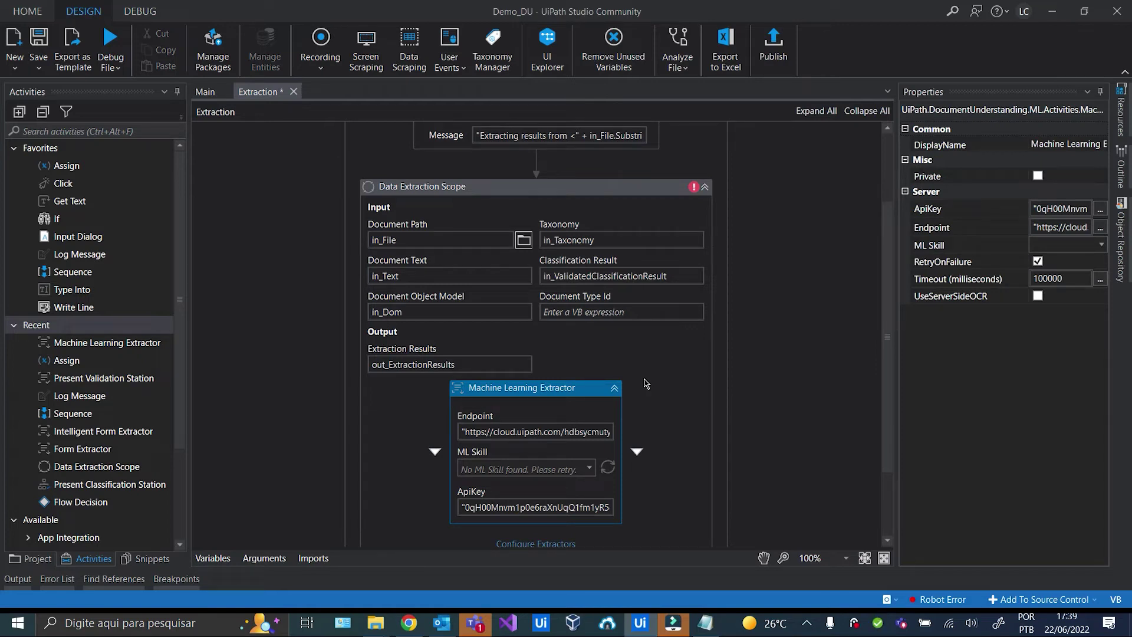
{"action": "left_click_drag", "start_coordinate": [103, 343], "coordinate": [632, 451]}
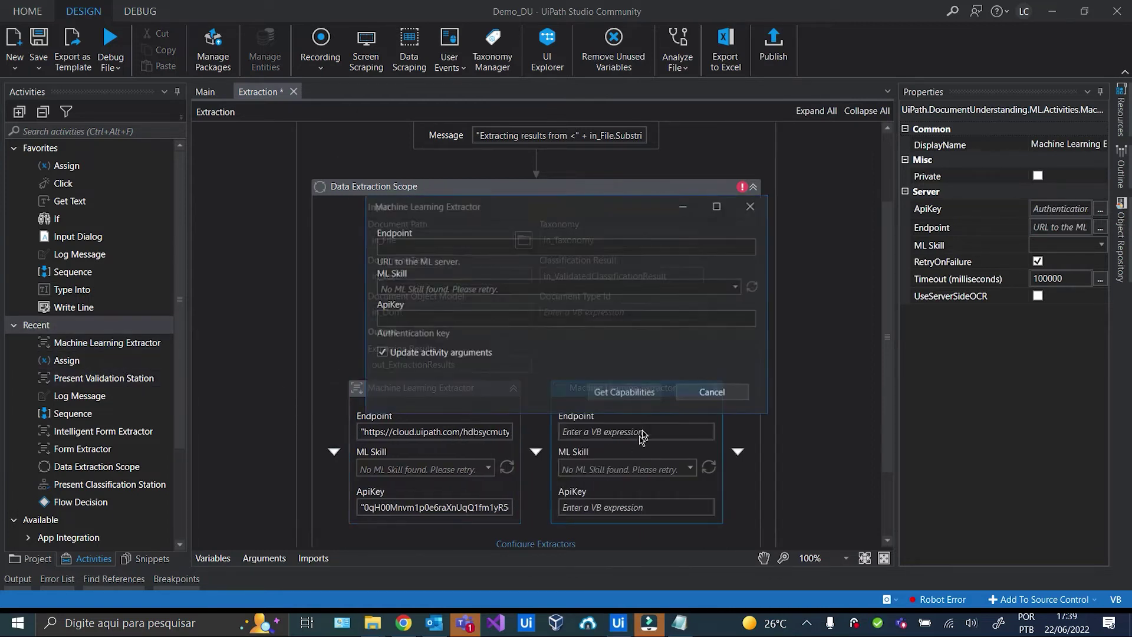
{"action": "left_click", "coordinate": [705, 623]}
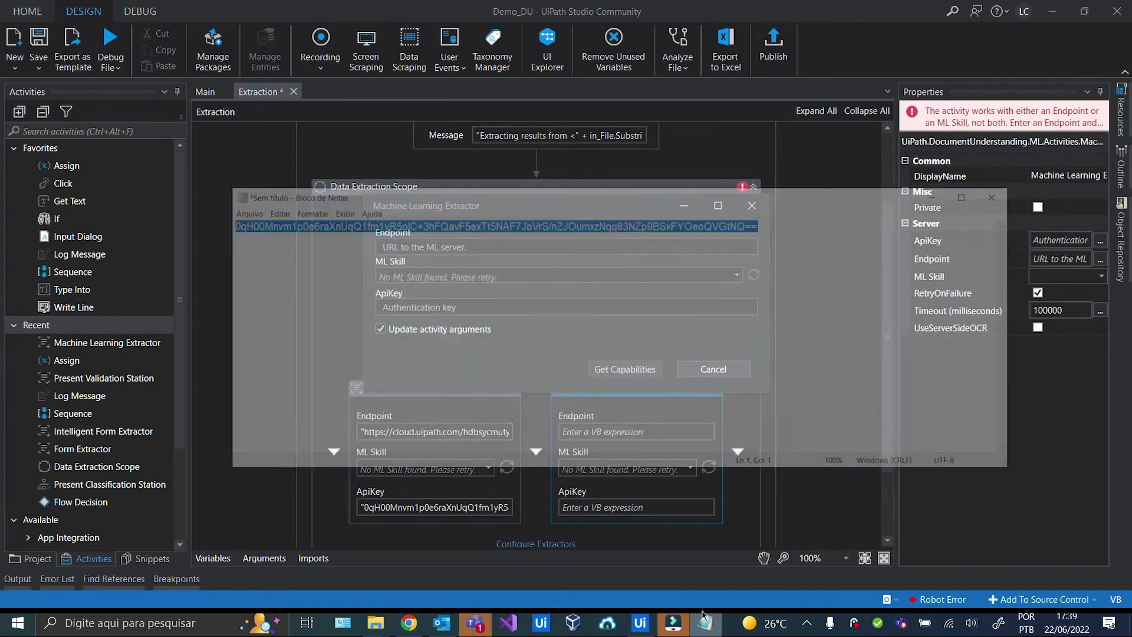
{"action": "left_click", "coordinate": [949, 124]}
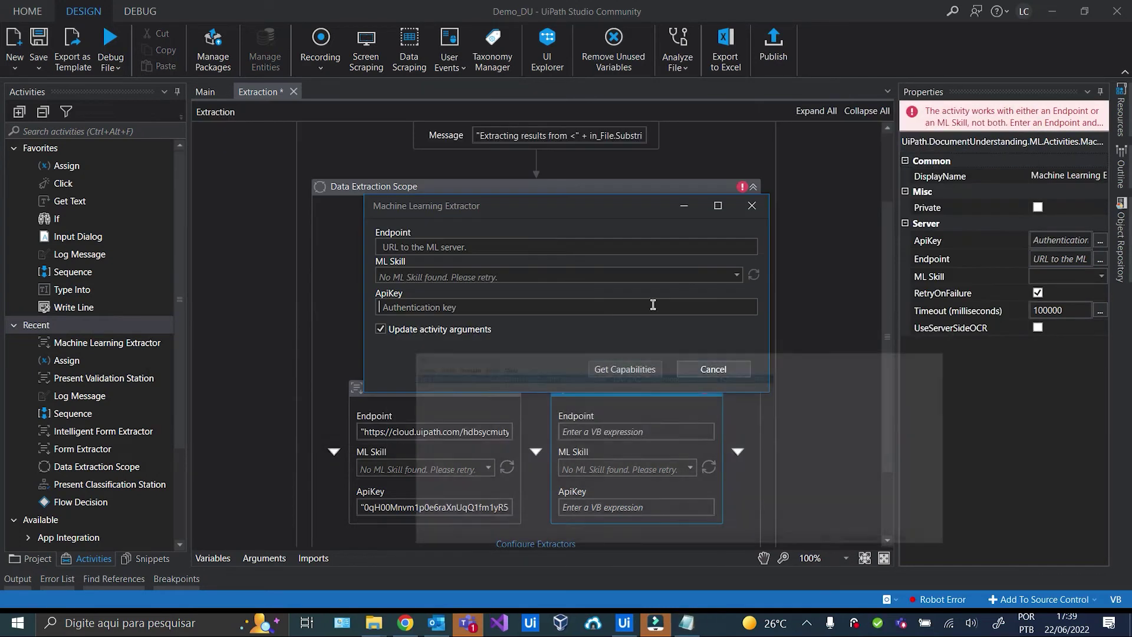
{"action": "left_click", "coordinate": [589, 307]}
{"action": "key", "text": "ctrl+v"}
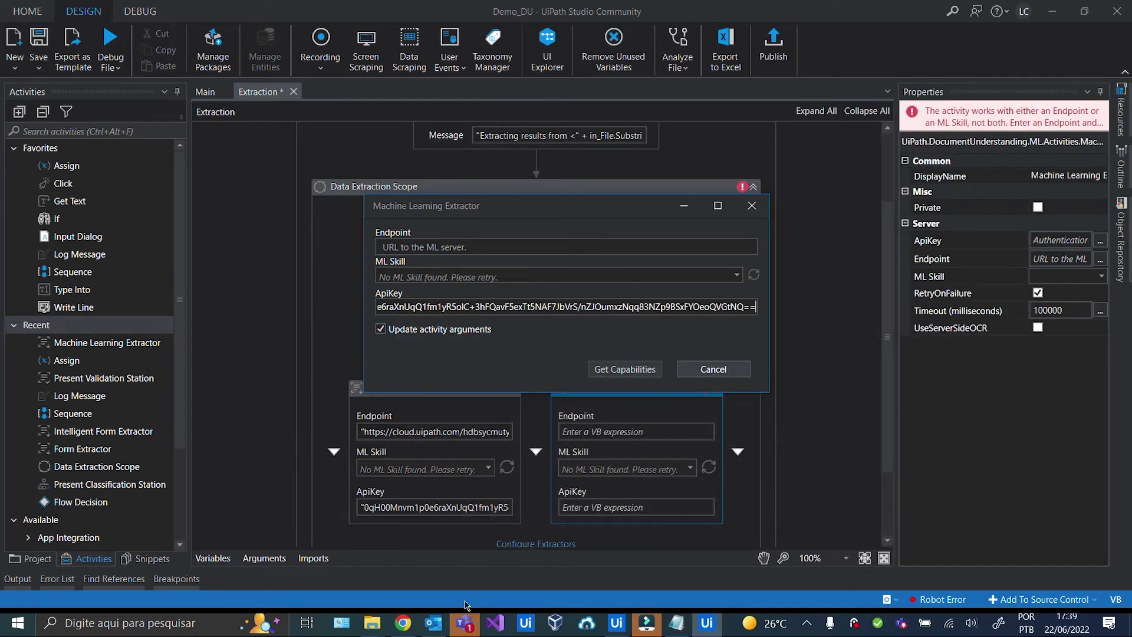
- Copy the LIGHT-Demo extractor URL from the browser, set it as the second extractor's endpoint and get its capabilities
{"action": "left_click", "coordinate": [403, 623]}
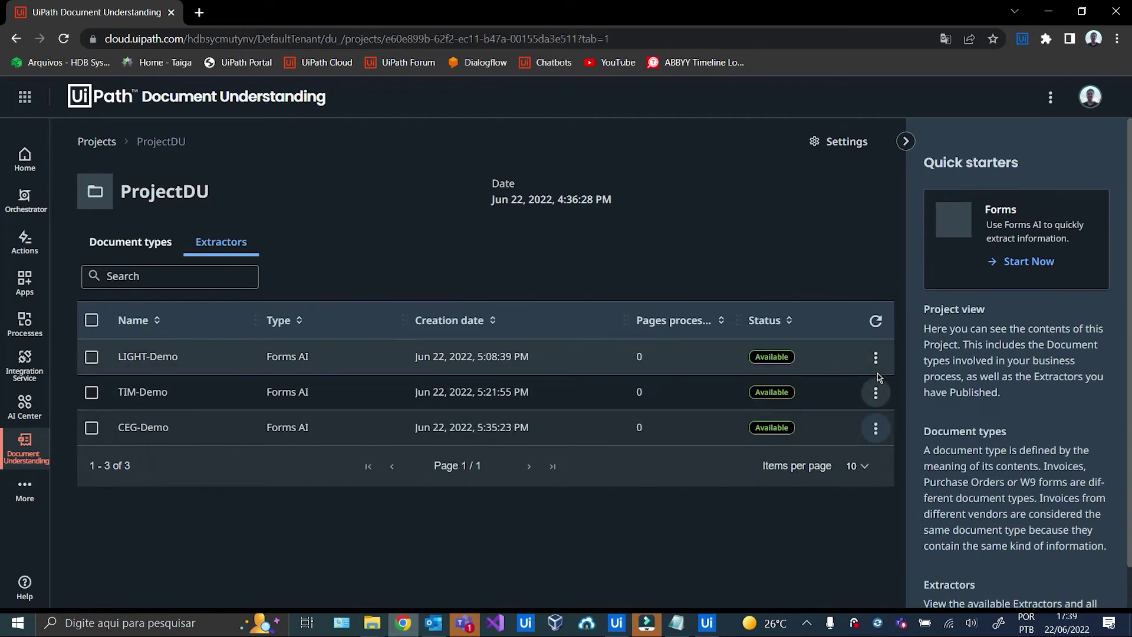
{"action": "left_click", "coordinate": [710, 626]}
{"action": "left_click", "coordinate": [459, 241]}
{"action": "key", "text": "ctrl+v"}
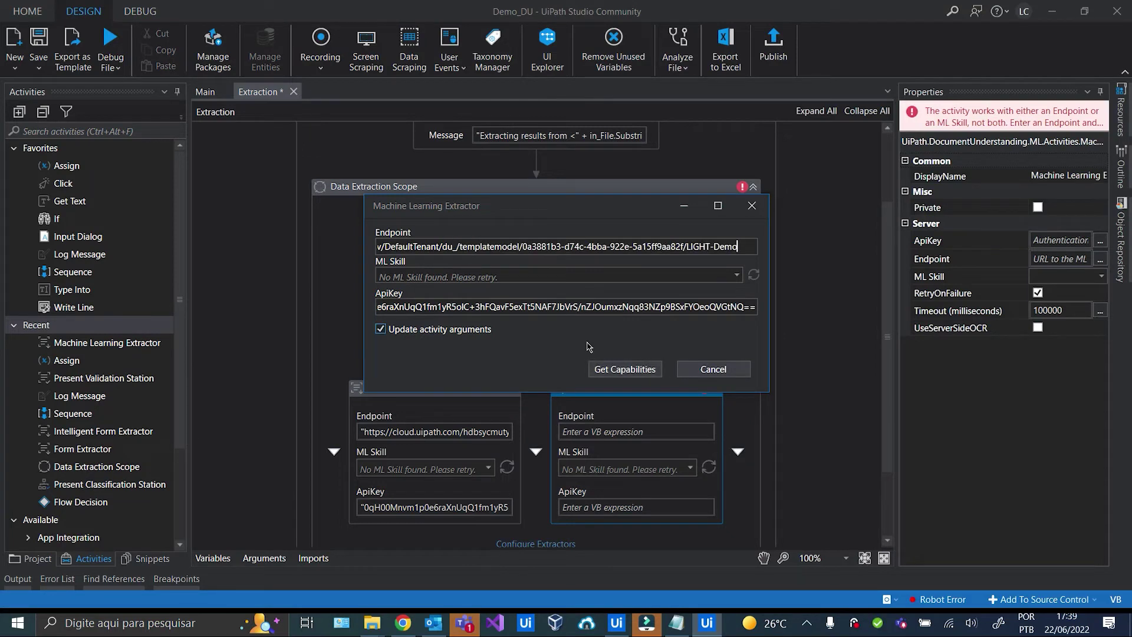
{"action": "left_click", "coordinate": [624, 370]}
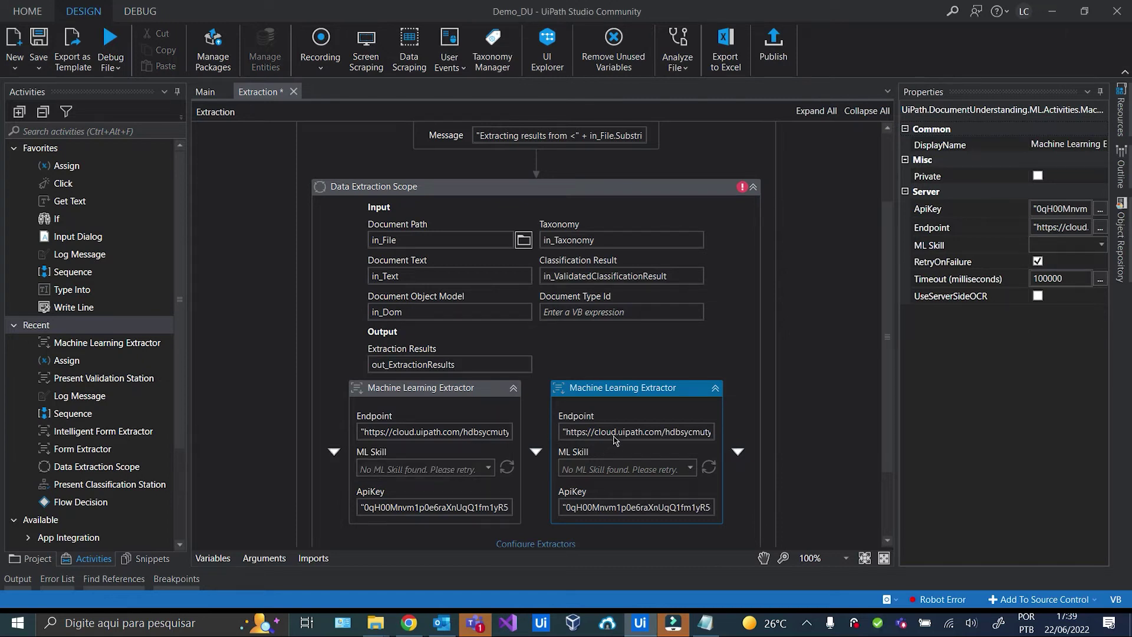
- Add a third Machine Learning Extractor after the LIGHT one and paste the API key into its ApiKey field
{"action": "left_click_drag", "start_coordinate": [95, 343], "coordinate": [737, 453]}
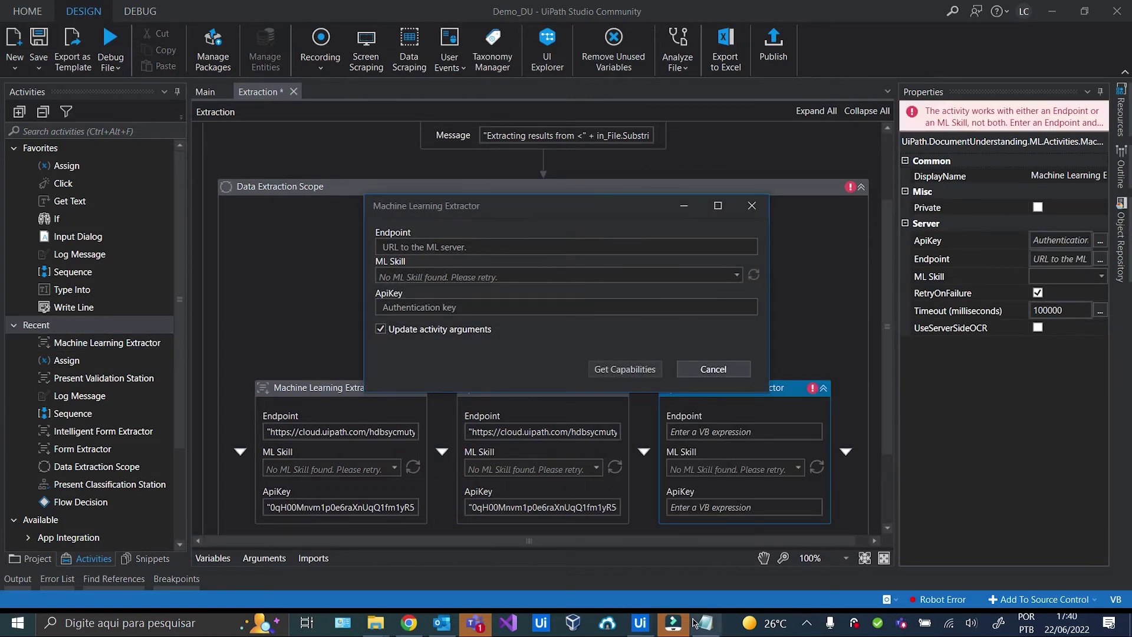
{"action": "left_click", "coordinate": [701, 622]}
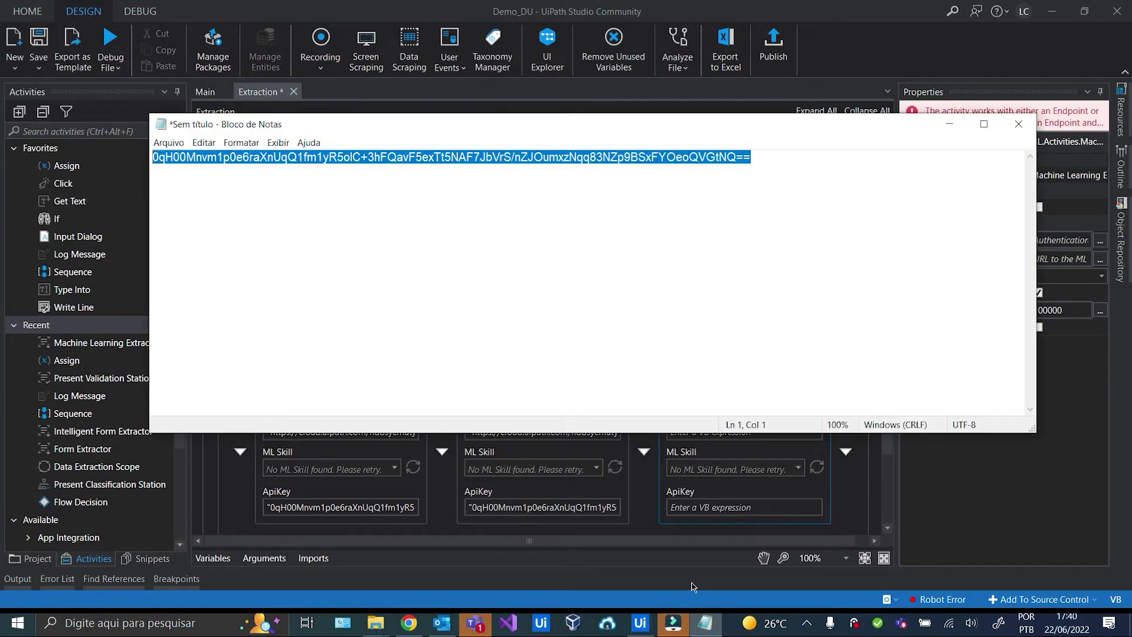
{"action": "left_click", "coordinate": [953, 132]}
{"action": "left_click", "coordinate": [459, 307]}
{"action": "key", "text": "ctrl+v"}
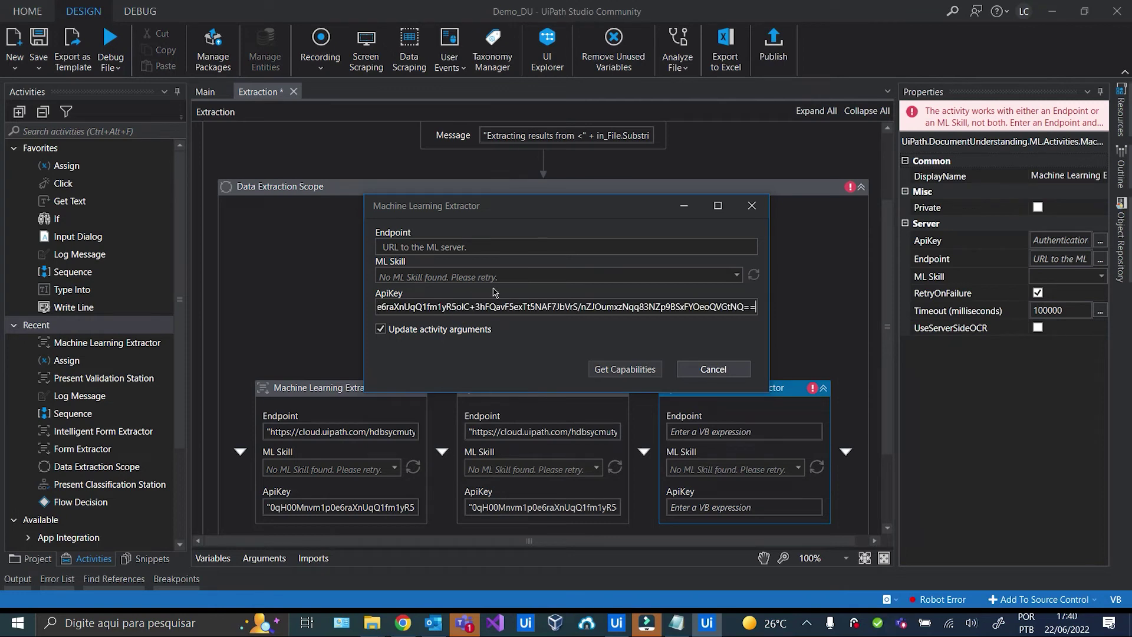
- Copy the TIM-Demo extractor URL from the browser, set it as the third extractor's endpoint and get its capabilities
{"action": "left_click", "coordinate": [405, 619]}
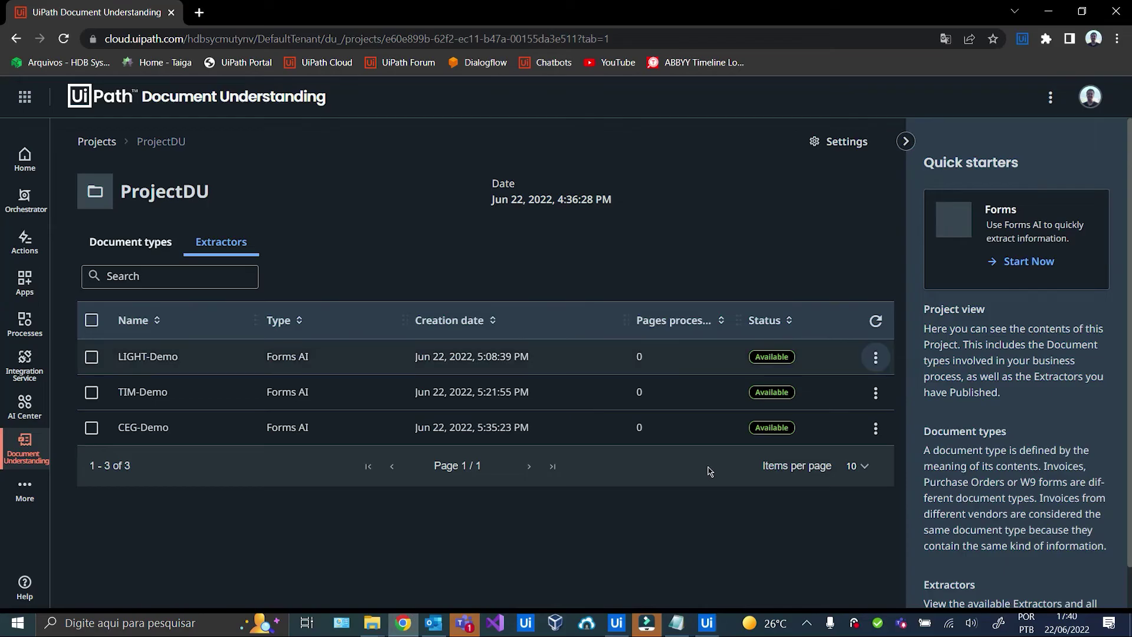
{"action": "left_click", "coordinate": [876, 393]}
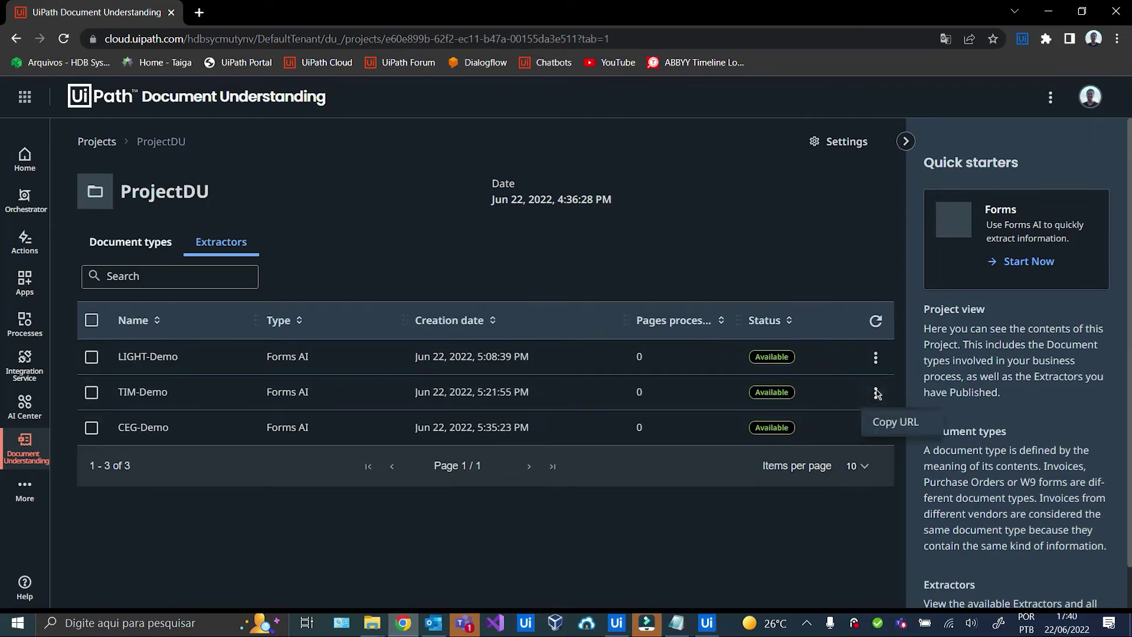
{"action": "left_click", "coordinate": [875, 433]}
{"action": "left_click", "coordinate": [707, 623]}
{"action": "left_click", "coordinate": [514, 242]}
{"action": "key", "text": "ctrl+v"}
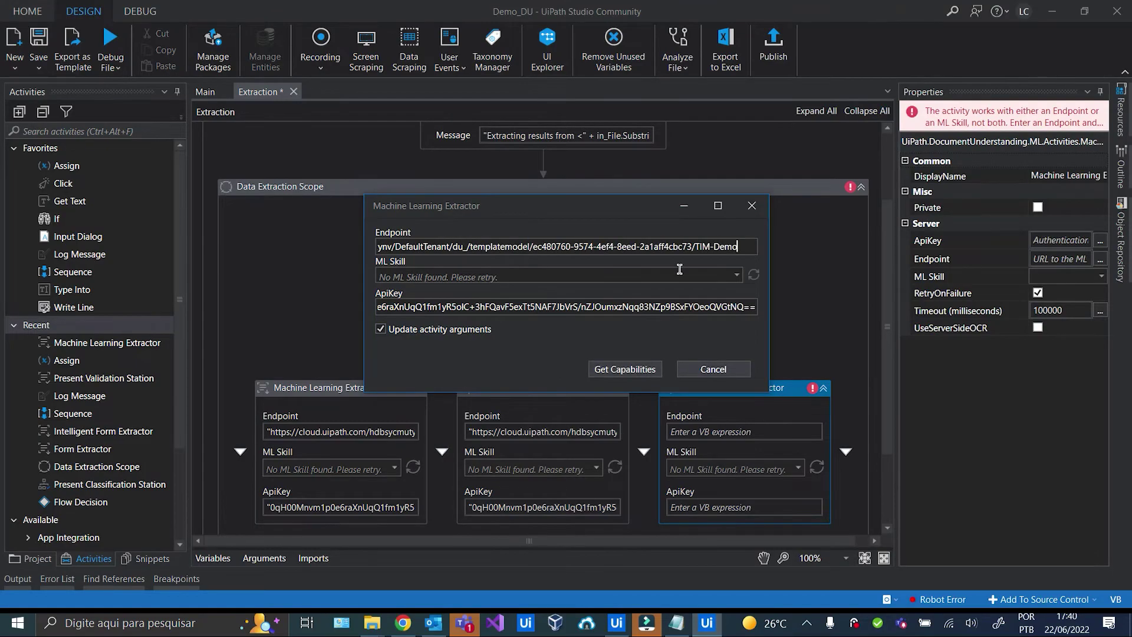
{"action": "left_click", "coordinate": [625, 369]}
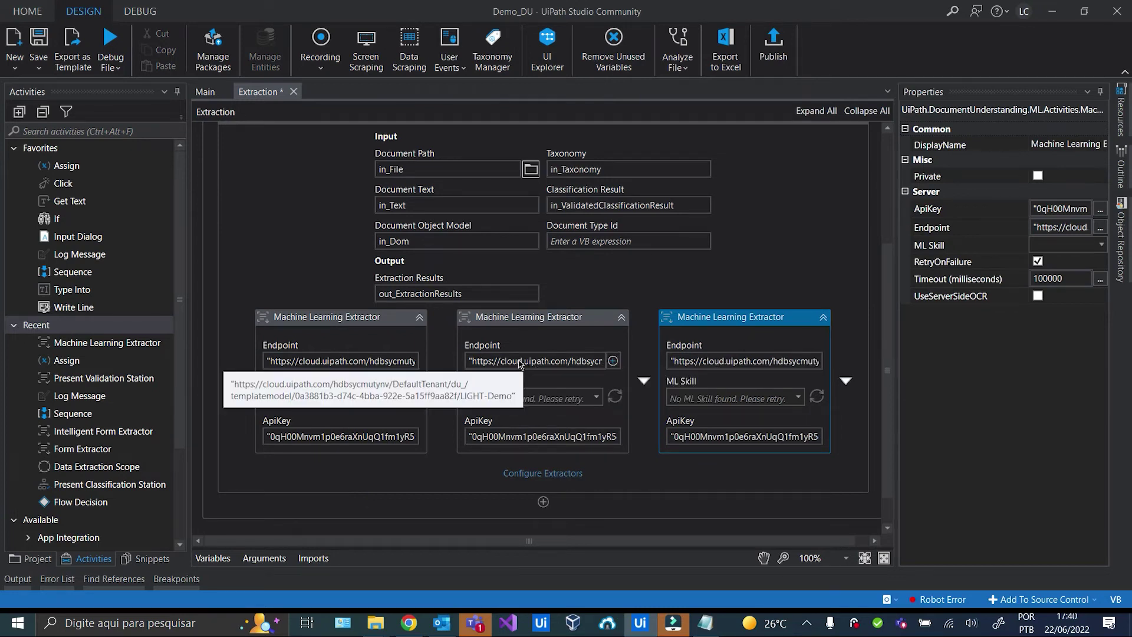
- Open the Data Extraction Scope's extractor configuration full screen and expand the fields of the CEG, LIGHT and TIM document types
{"action": "left_click", "coordinate": [531, 474]}
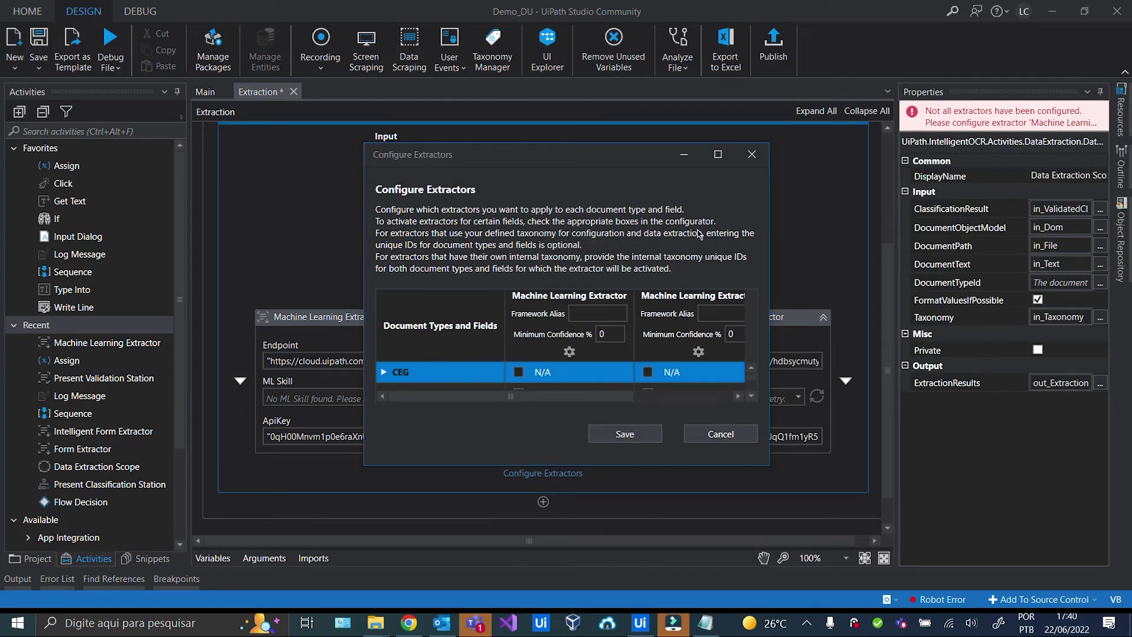
{"action": "left_click", "coordinate": [717, 154]}
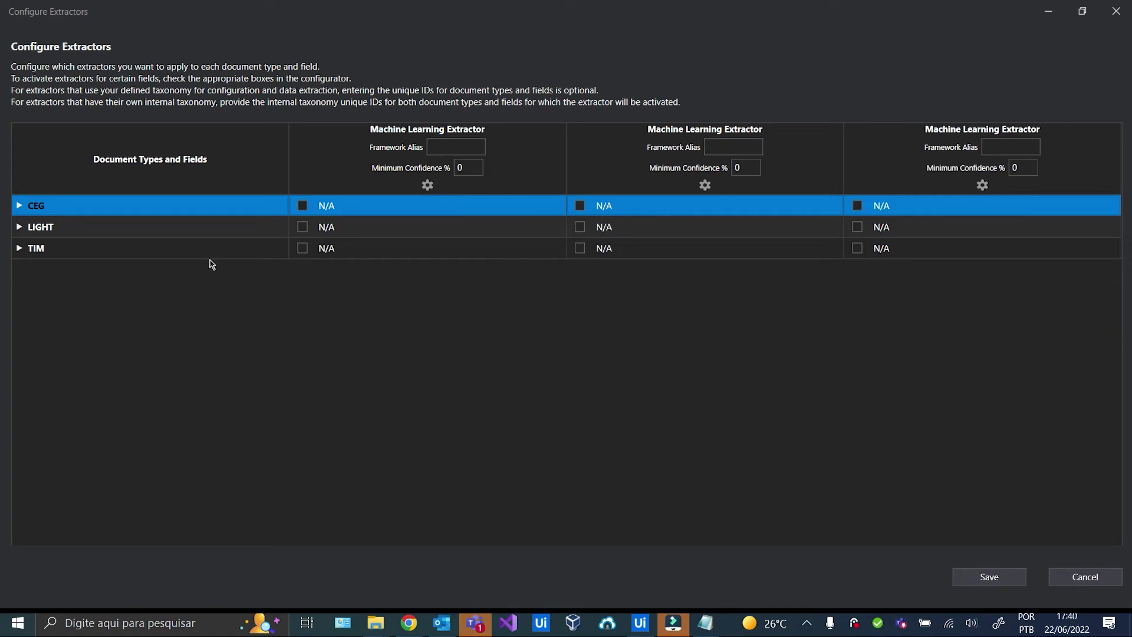
{"action": "left_click", "coordinate": [19, 205]}
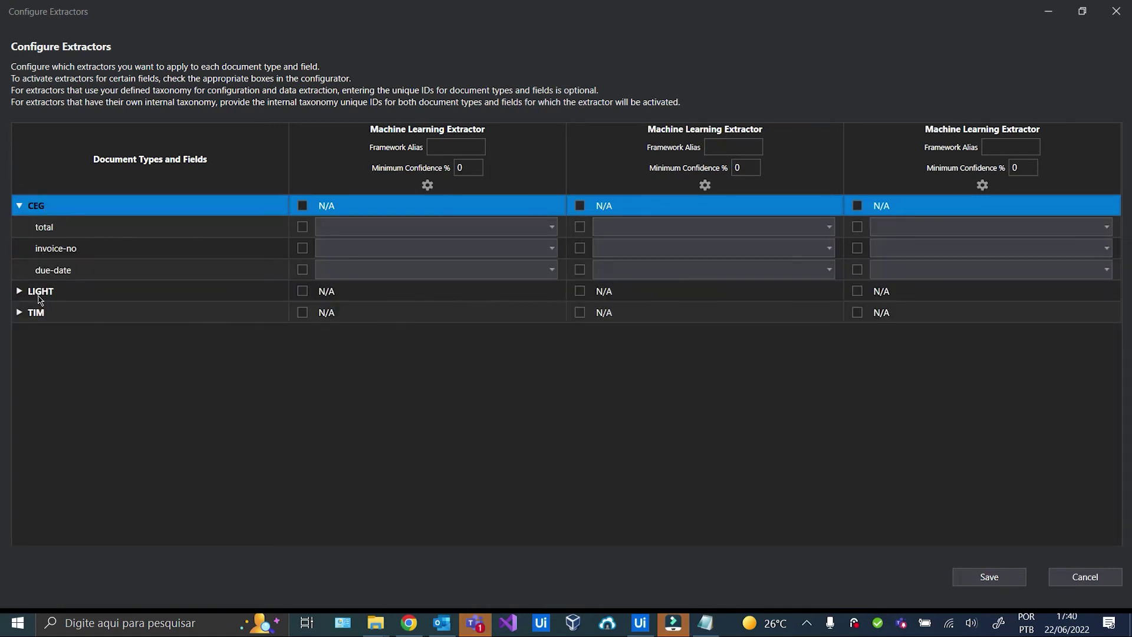
{"action": "left_click", "coordinate": [36, 294]}
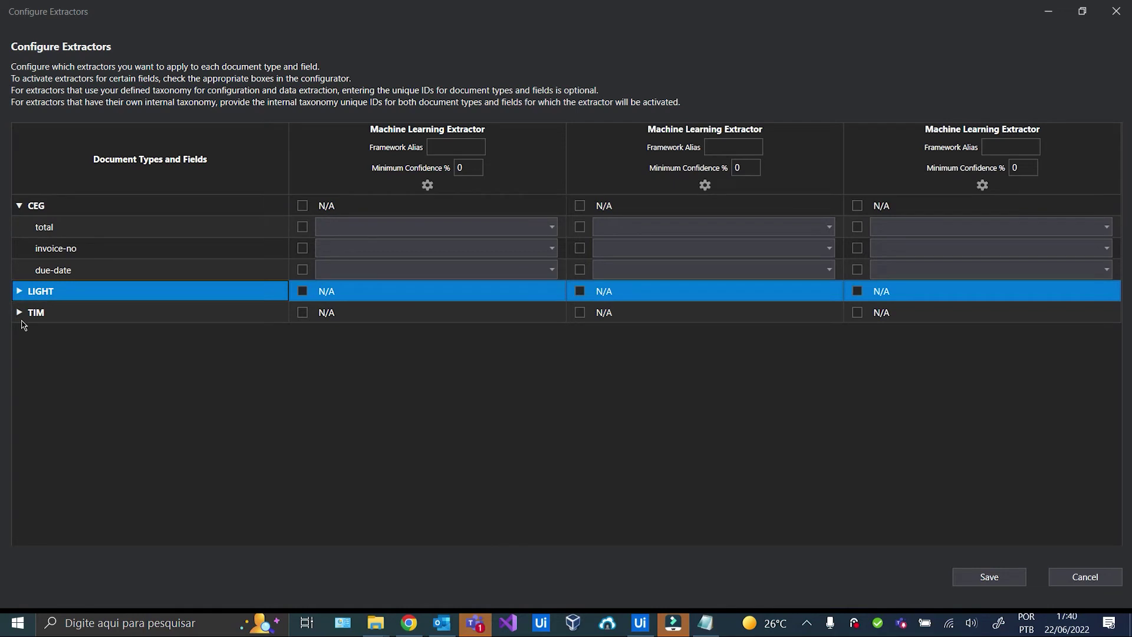
{"action": "left_click", "coordinate": [21, 313]}
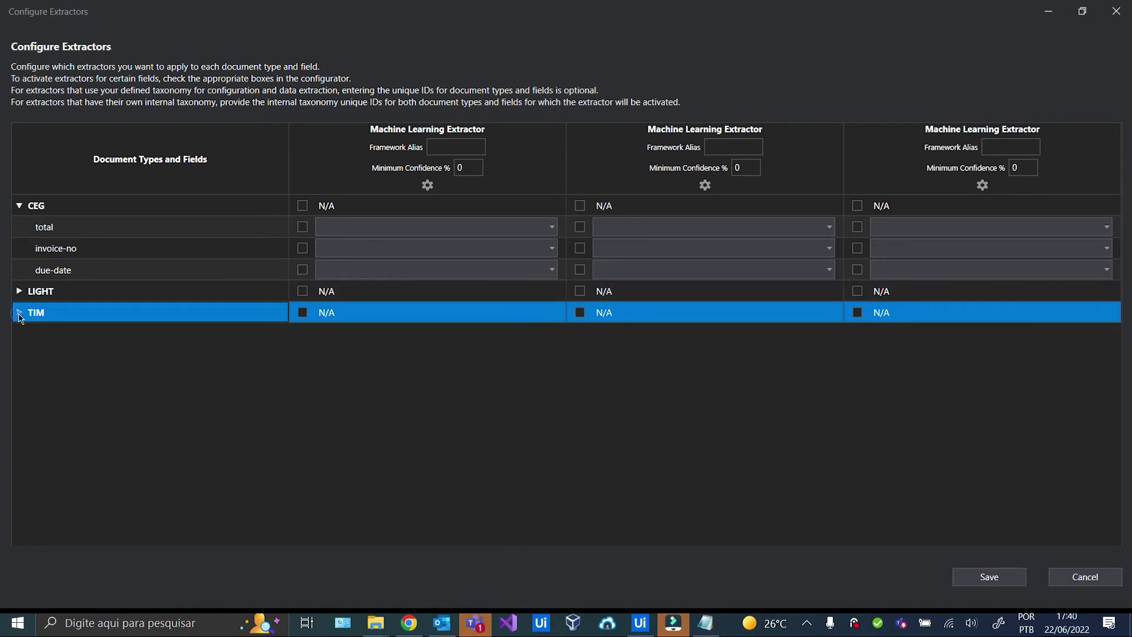
{"action": "left_click", "coordinate": [19, 313]}
{"action": "left_click", "coordinate": [17, 293]}
{"action": "left_click", "coordinate": [18, 291]}
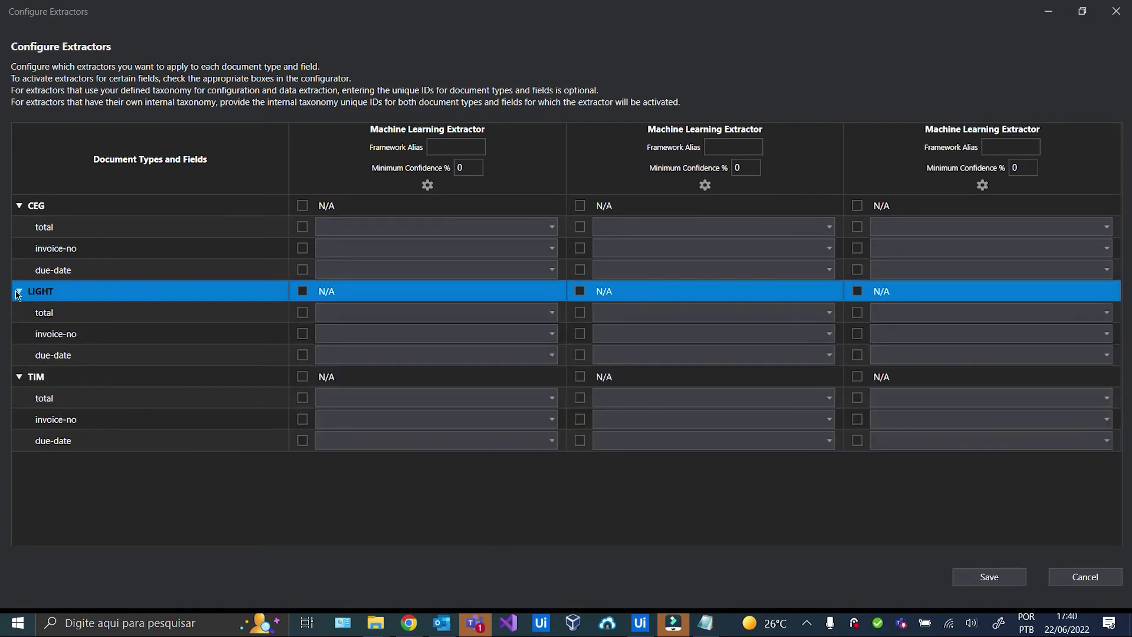
- Map the CEG fields in the first extractor: total to total, invoice-no to n-fatura and due-date to vencimento
{"action": "left_click", "coordinate": [364, 228]}
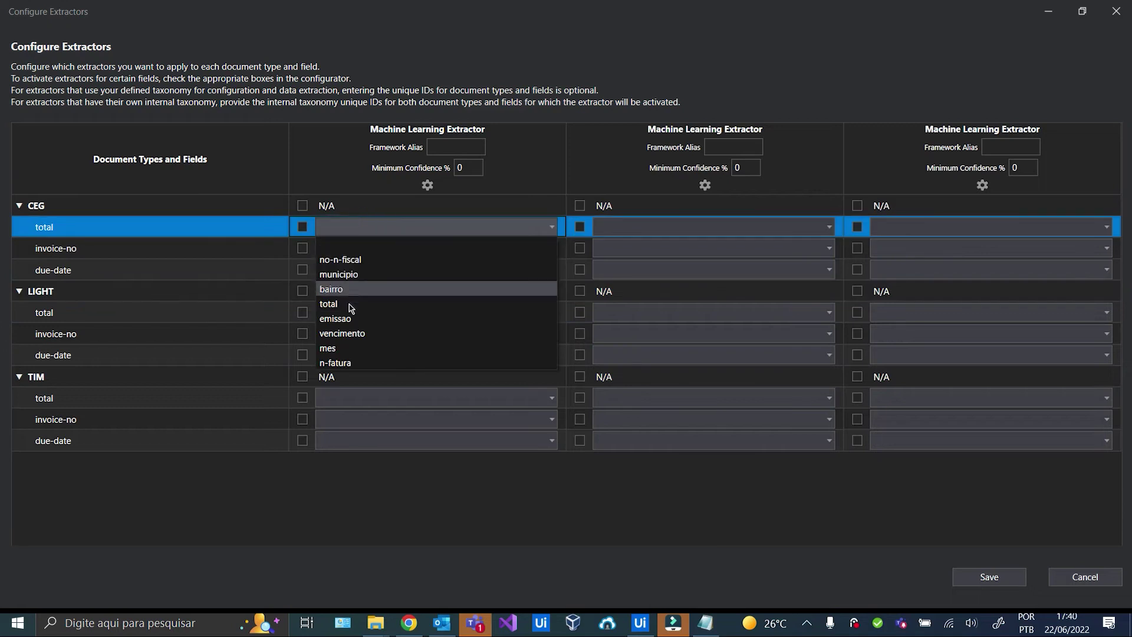
{"action": "left_click", "coordinate": [349, 303]}
{"action": "left_click", "coordinate": [352, 247]}
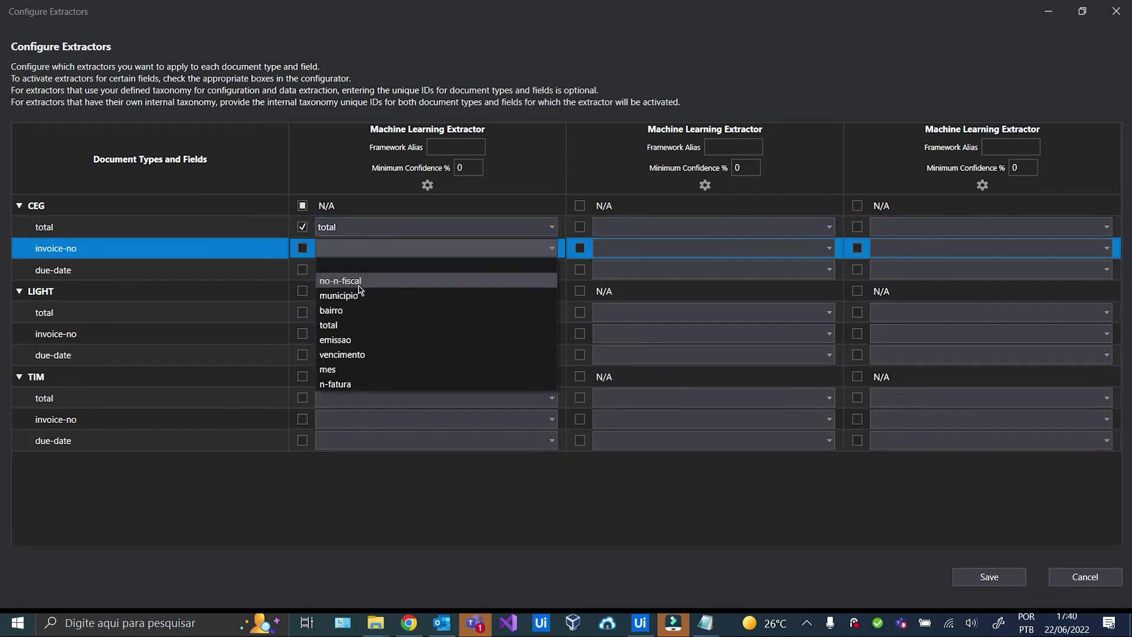
{"action": "left_click", "coordinate": [342, 384]}
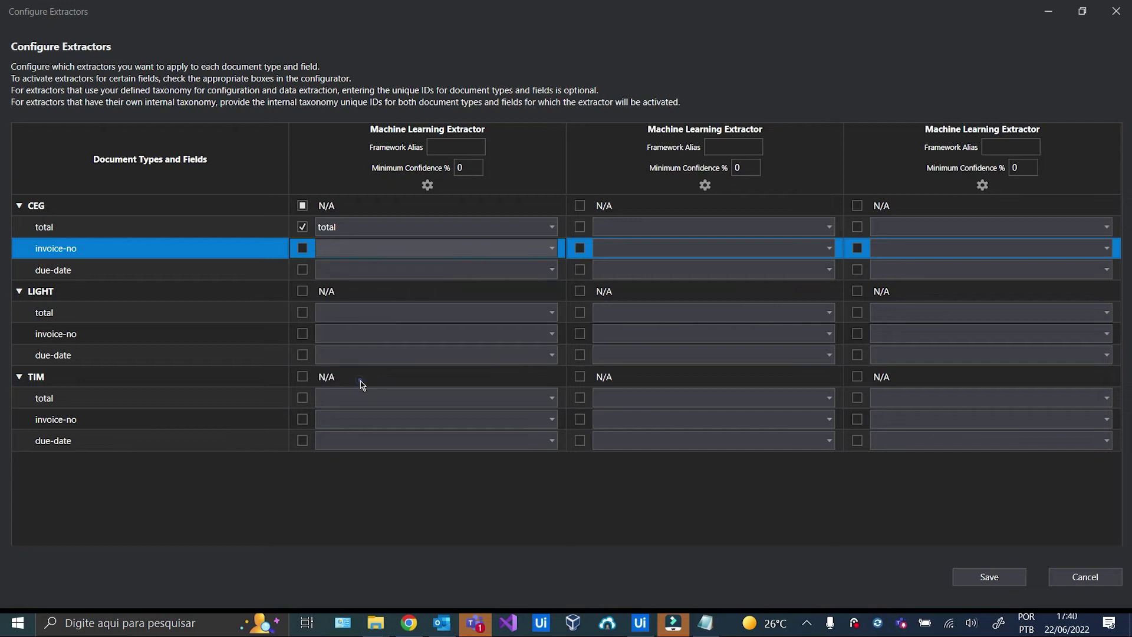
{"action": "left_click", "coordinate": [363, 270]}
{"action": "left_click", "coordinate": [359, 378]}
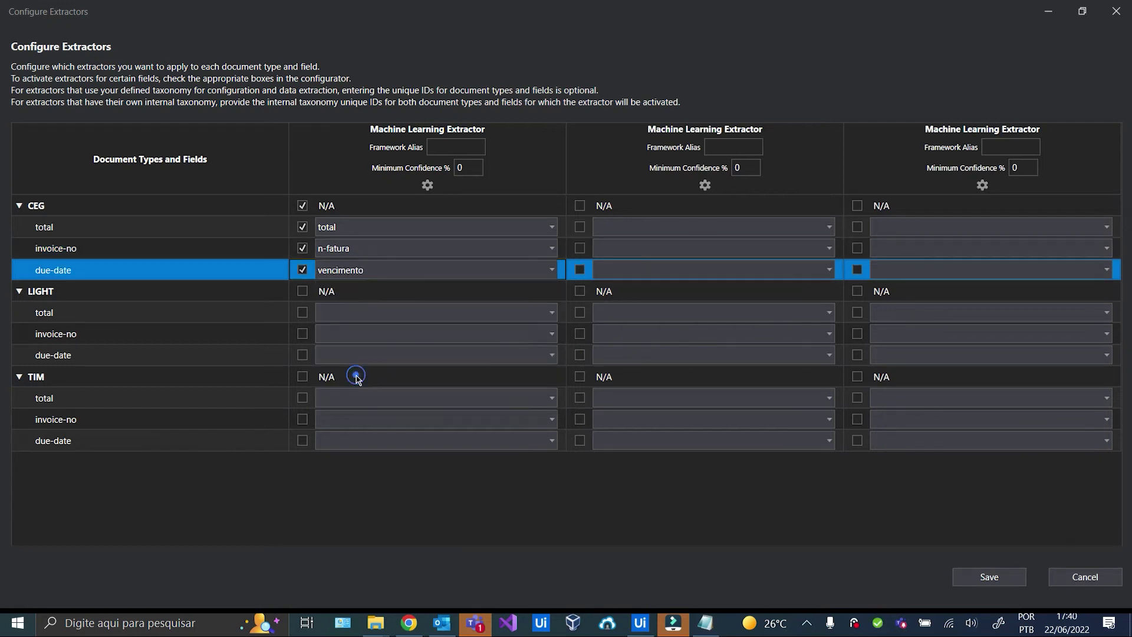
- Map the LIGHT fields in the second extractor: total to total-a-pagar, invoice-no to numero-da-fatura and due-date to vencimento
{"action": "left_click", "coordinate": [617, 319]}
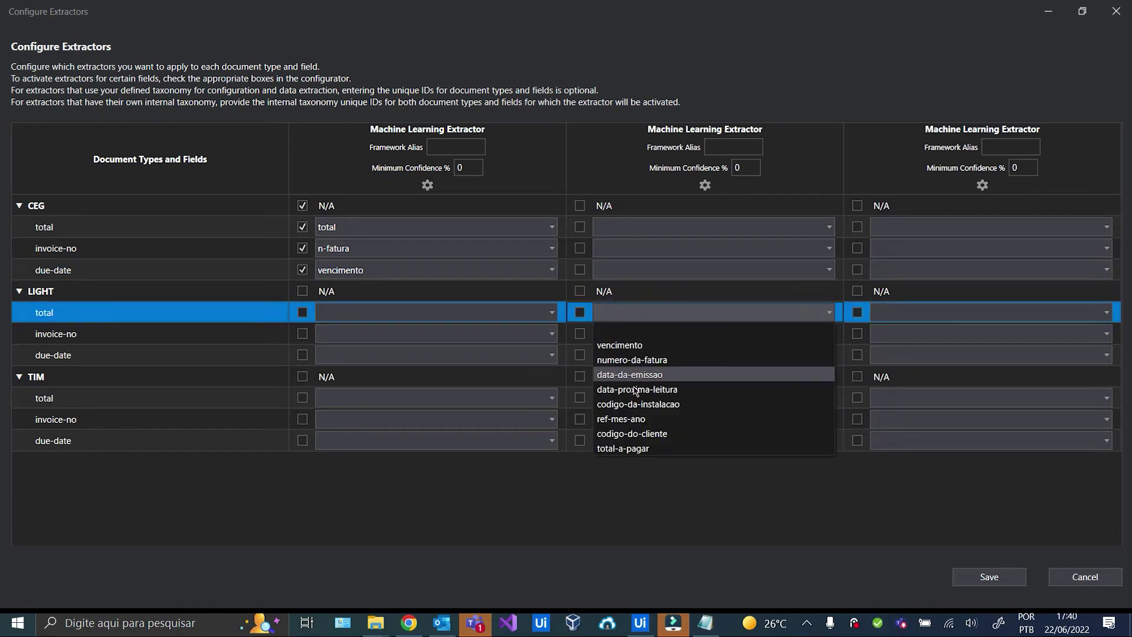
{"action": "left_click", "coordinate": [639, 448]}
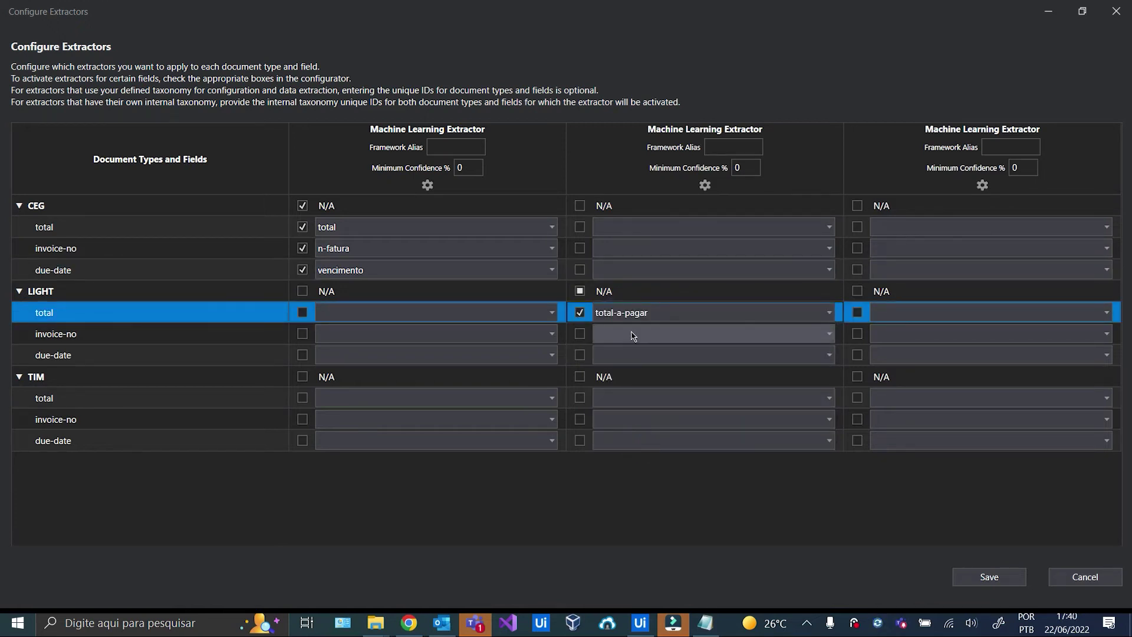
{"action": "left_click", "coordinate": [629, 334]}
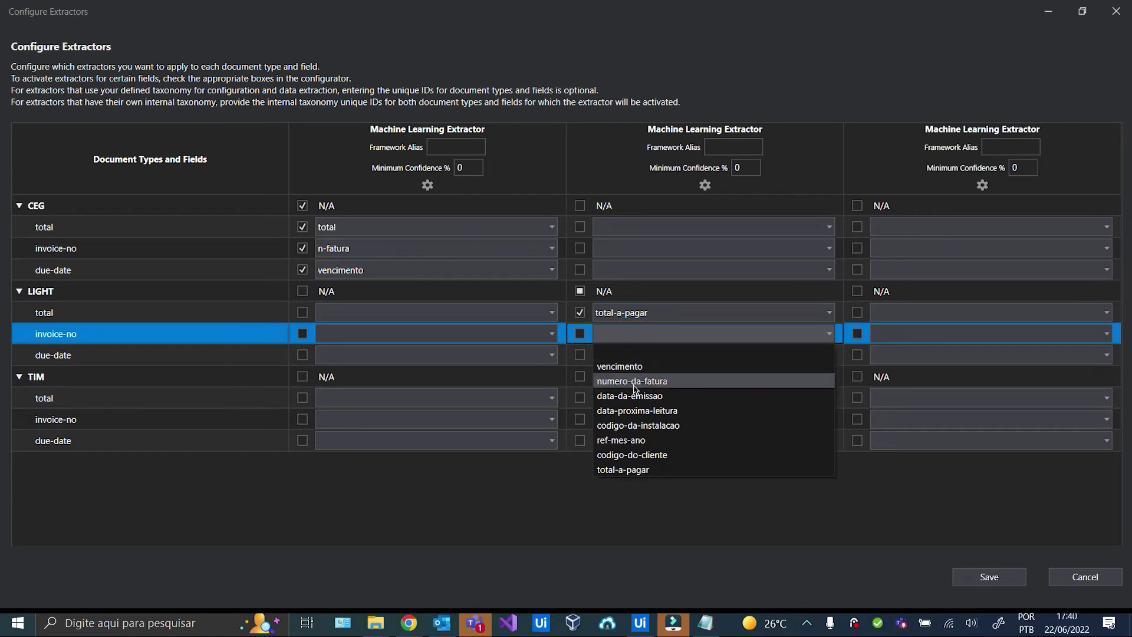
{"action": "left_click", "coordinate": [633, 382]}
{"action": "left_click", "coordinate": [633, 355]}
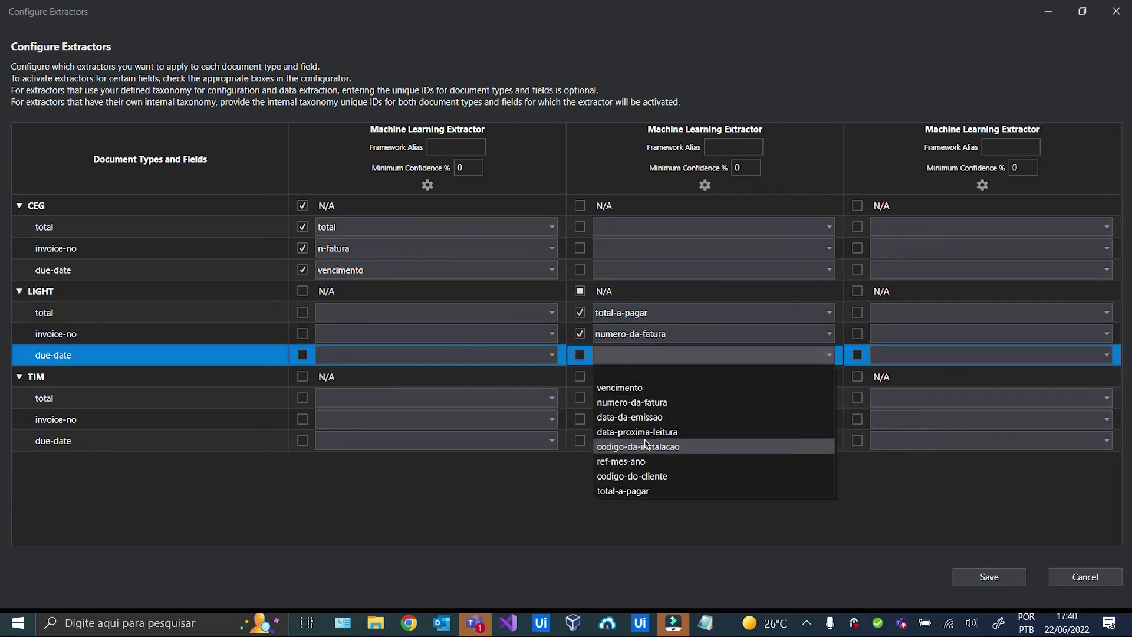
{"action": "left_click", "coordinate": [641, 388]}
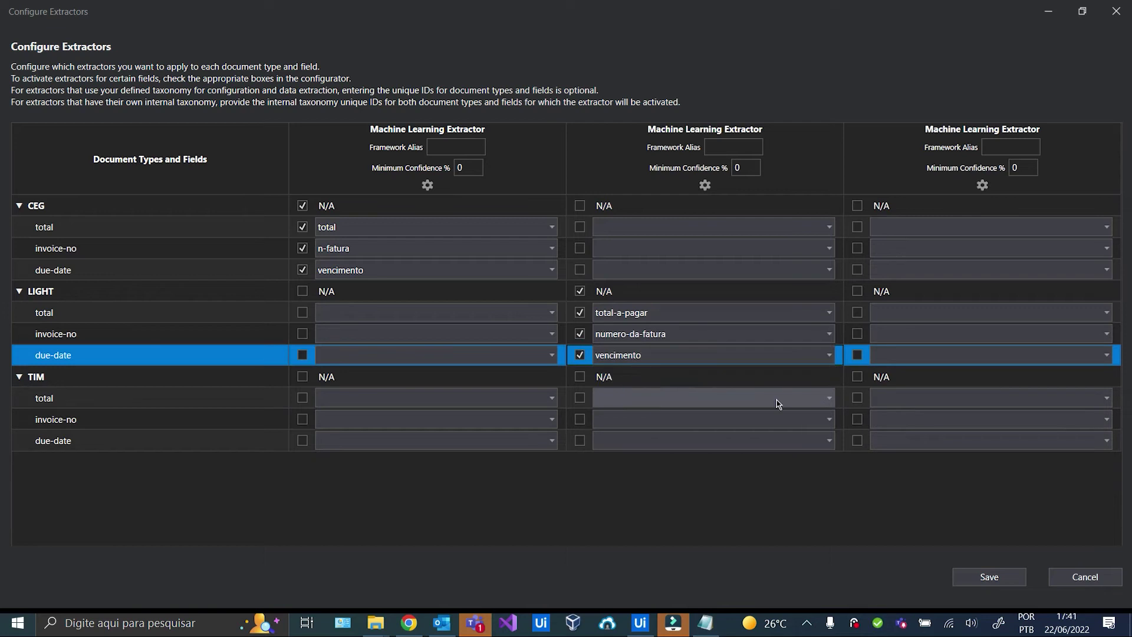
- Map the TIM fields in the third extractor: total to total, invoice-no to fatura and due-date to vencimento
{"action": "left_click", "coordinate": [890, 399]}
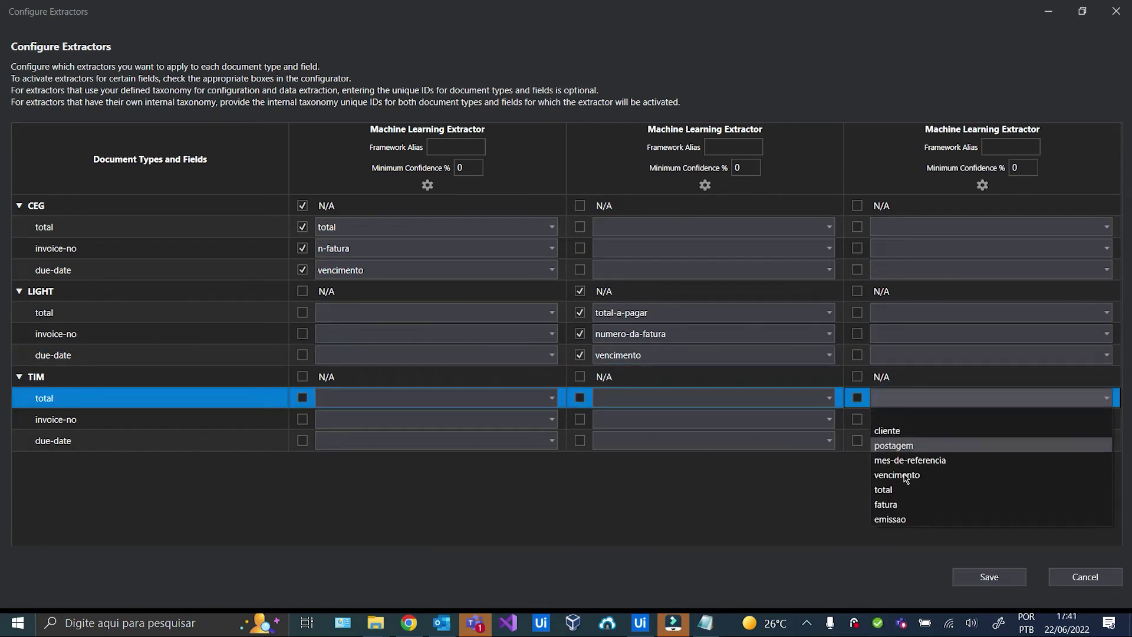
{"action": "left_click", "coordinate": [903, 494]}
{"action": "left_click", "coordinate": [896, 421]}
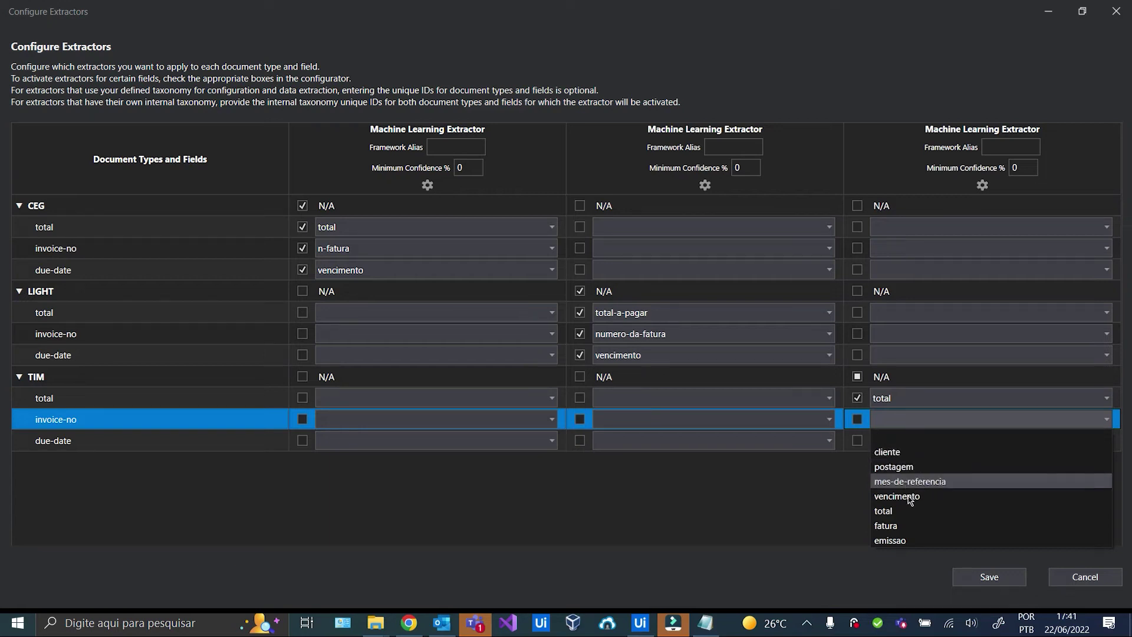
{"action": "left_click", "coordinate": [917, 526]}
{"action": "left_click", "coordinate": [904, 443]}
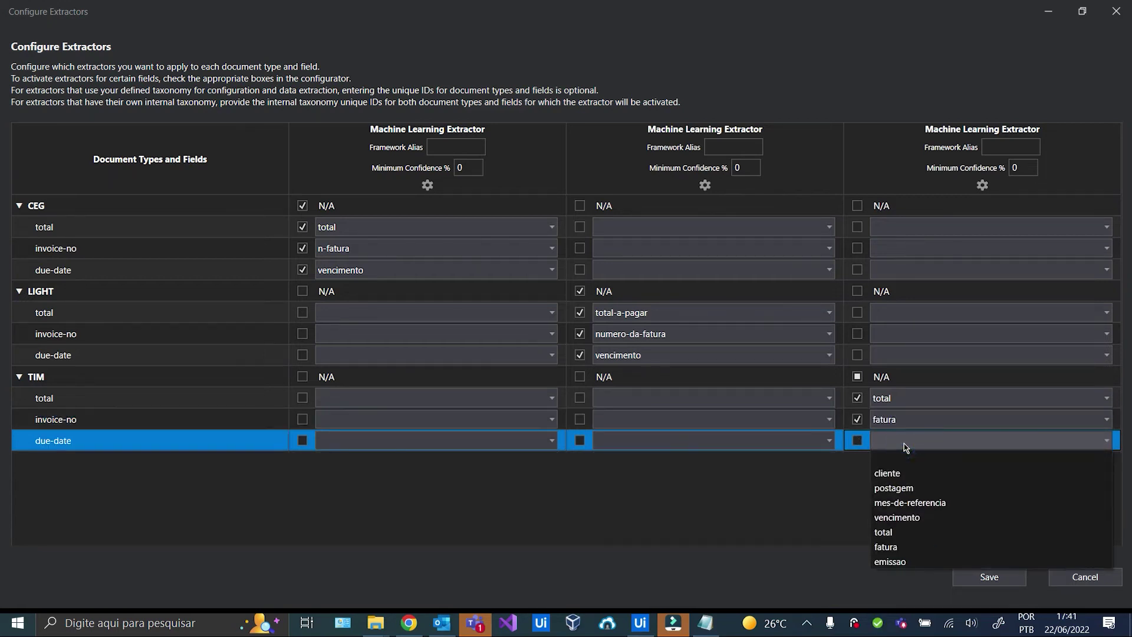
{"action": "left_click", "coordinate": [907, 517]}
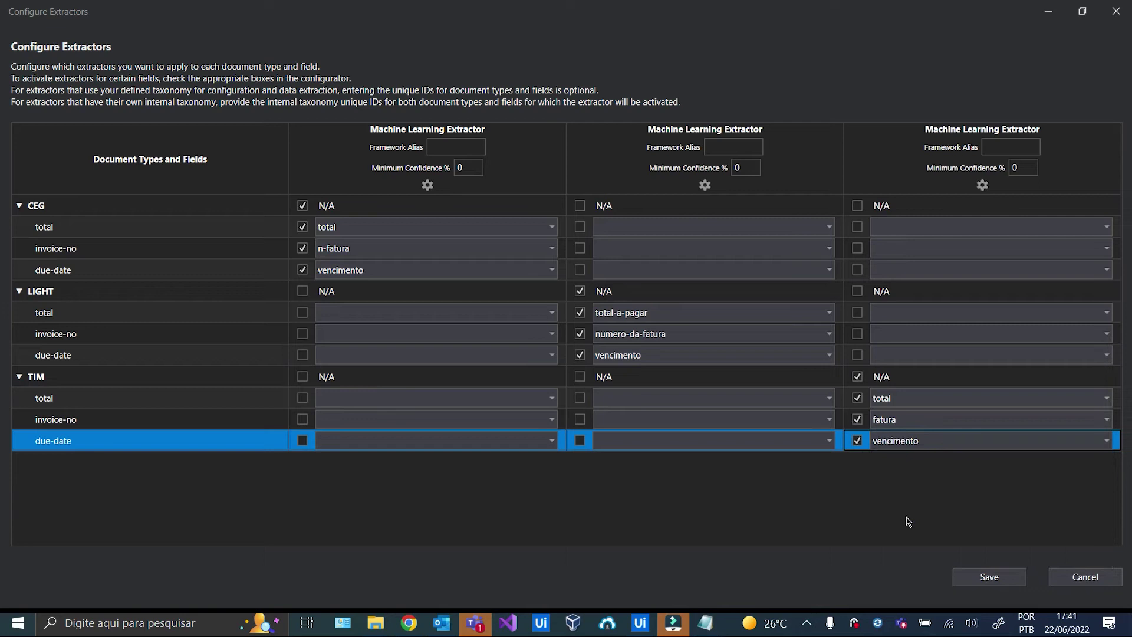
- Save the extractor configuration and save the Extraction workflow
{"action": "left_click", "coordinate": [976, 576]}
{"action": "scroll", "coordinate": [531, 206], "scroll_direction": "up", "scroll_amount": 3}
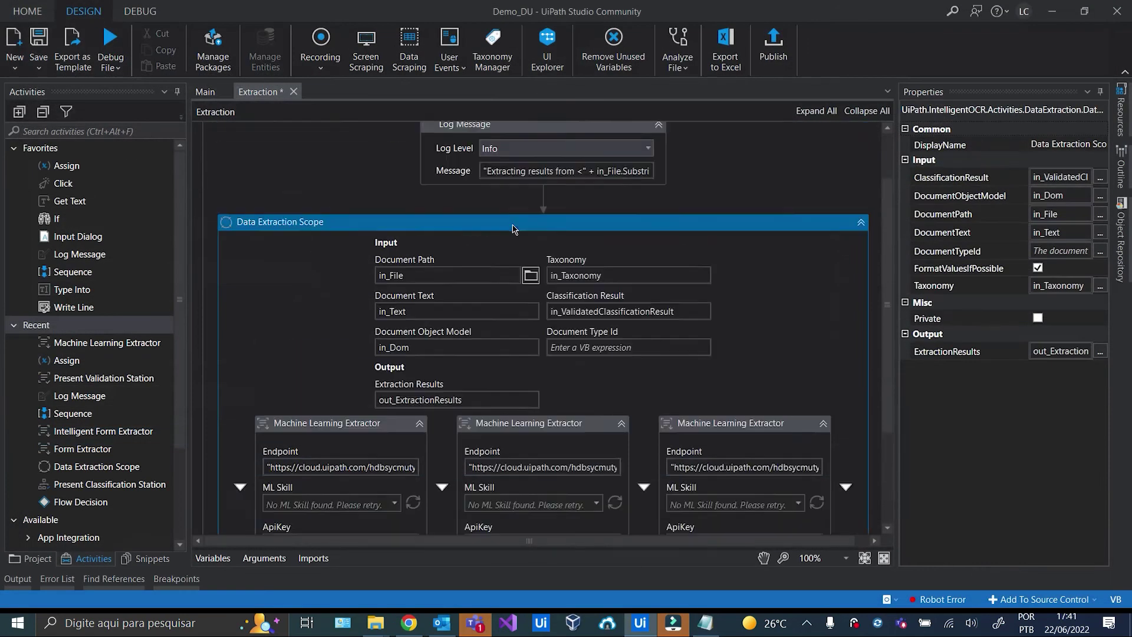
{"action": "left_click", "coordinate": [565, 161]}
{"action": "key", "text": "ctrl+s"}
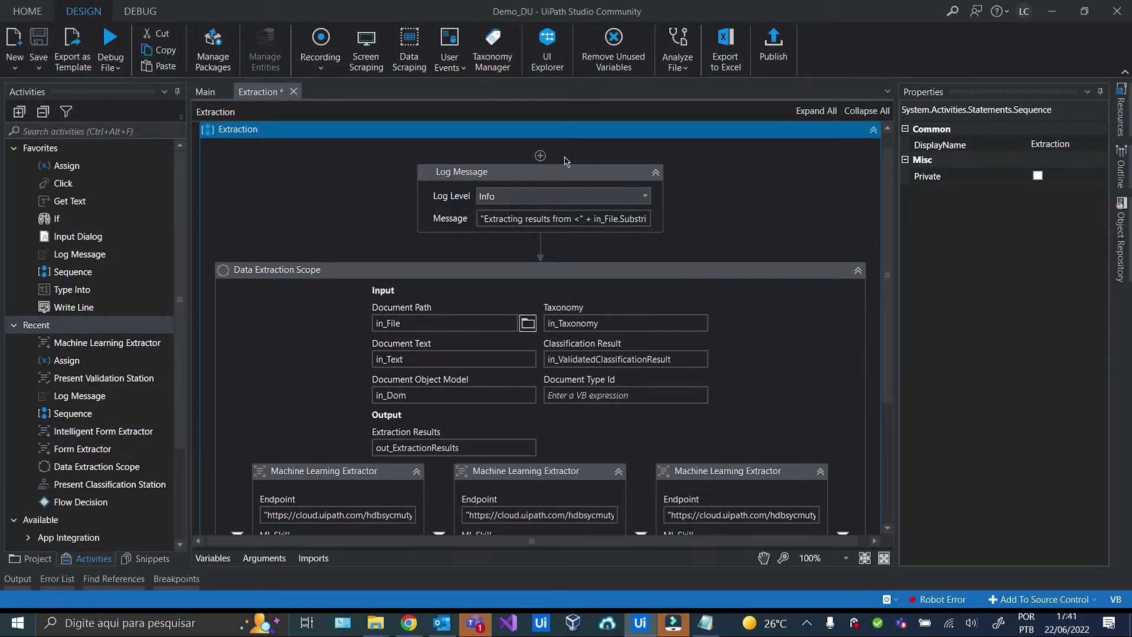
- Return to the Main workflow's flowchart and run the whole Demo_DU project on the test files
{"action": "left_click", "coordinate": [206, 89]}
{"action": "left_click", "coordinate": [287, 91]}
{"action": "left_click", "coordinate": [249, 112]}
{"action": "scroll", "coordinate": [590, 235], "scroll_direction": "down", "scroll_amount": 3}
{"action": "scroll", "coordinate": [605, 204], "scroll_direction": "up", "scroll_amount": 1}
{"action": "scroll", "coordinate": [601, 177], "scroll_direction": "up", "scroll_amount": 2}
{"action": "left_click", "coordinate": [594, 150]}
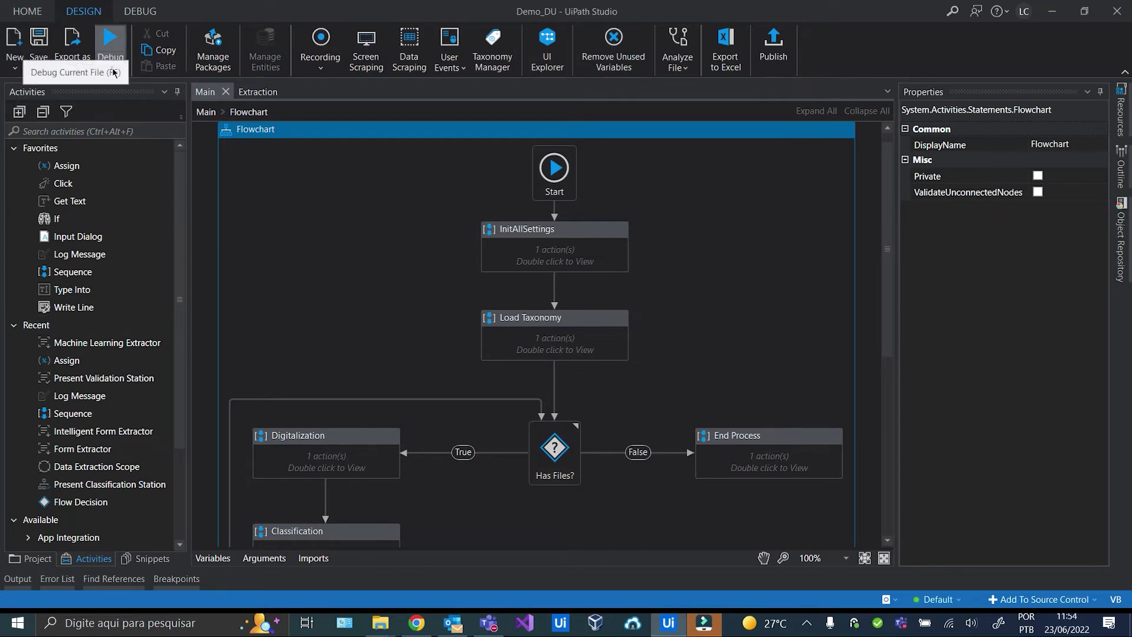
{"action": "left_click", "coordinate": [116, 67]}
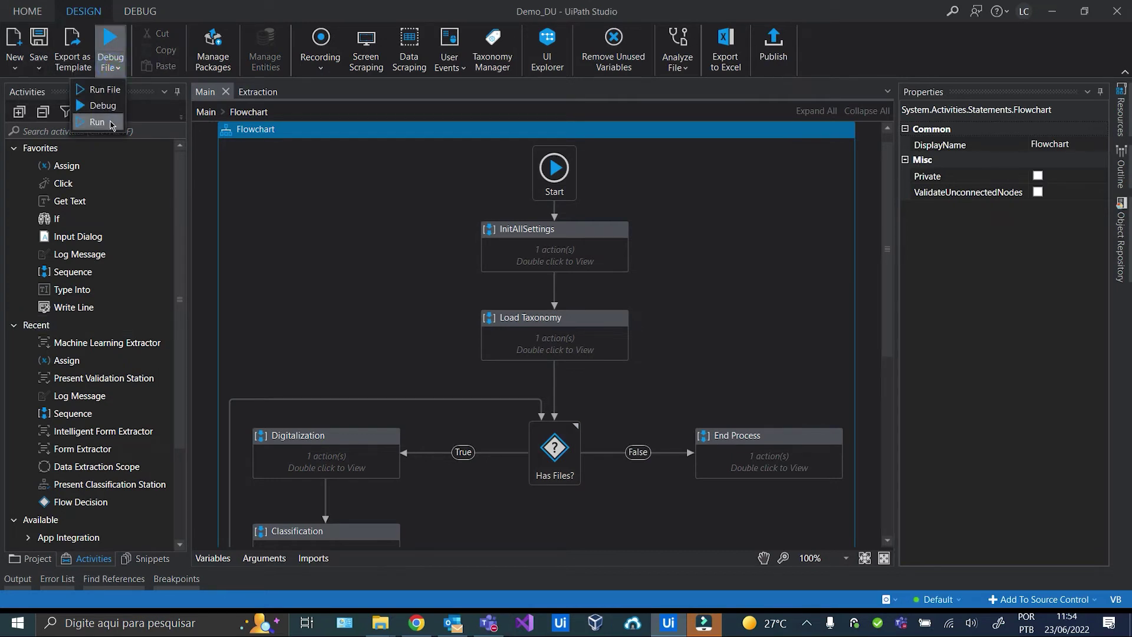
{"action": "left_click", "coordinate": [111, 125]}
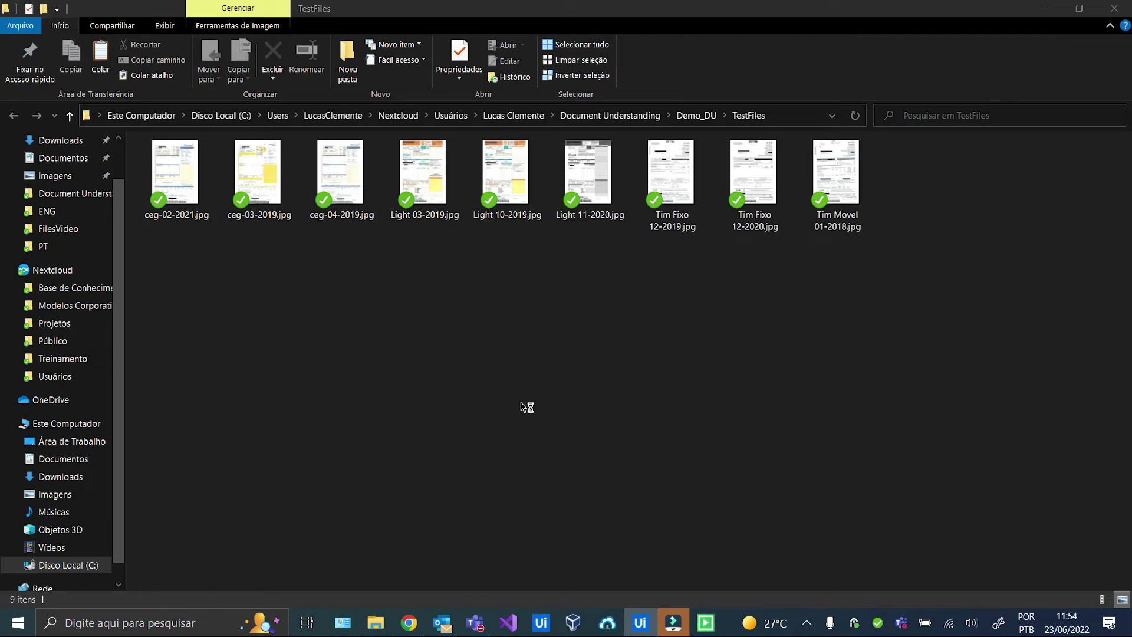
{"action": "left_click", "coordinate": [648, 623]}
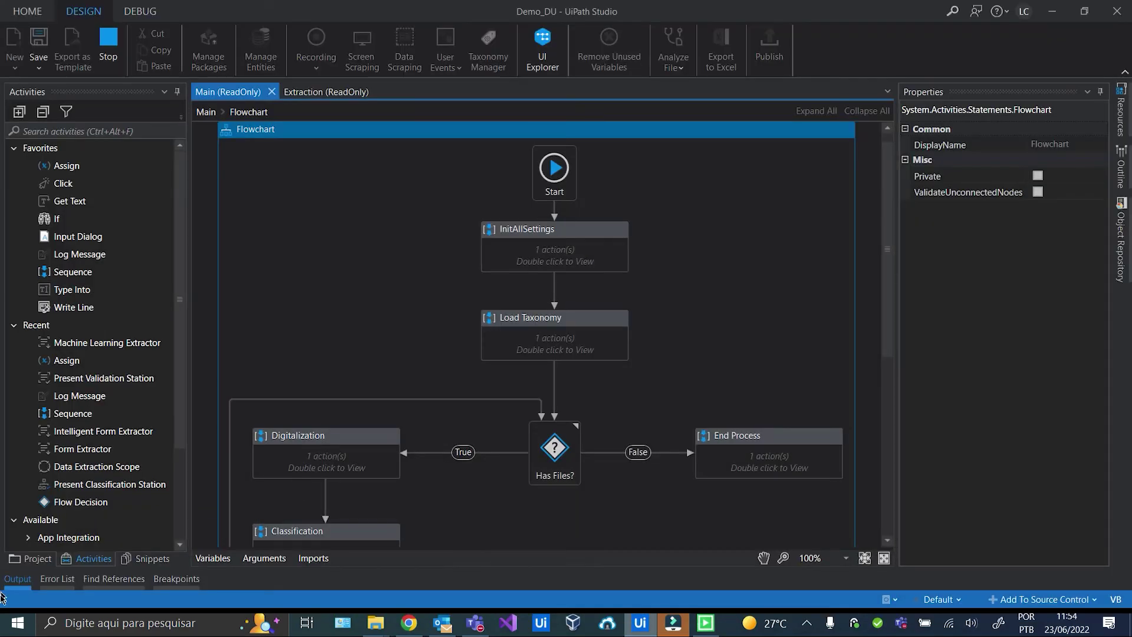
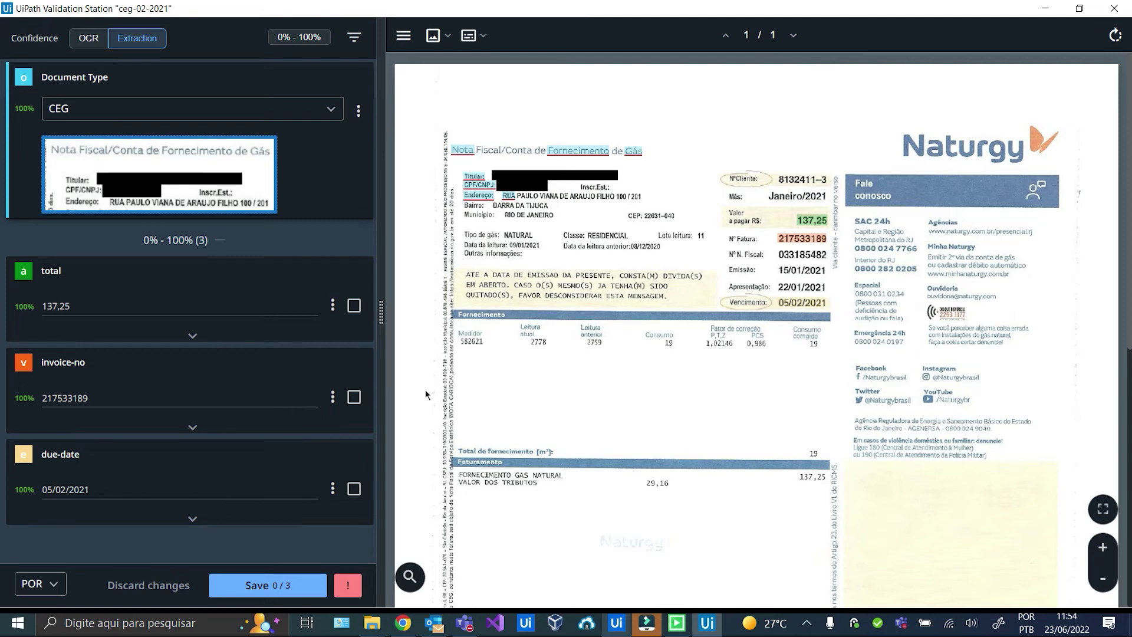
- Confirm the extracted total, invoice-no and due-date of the ceg-02-2021 document and save its validation
{"action": "left_click", "coordinate": [354, 307]}
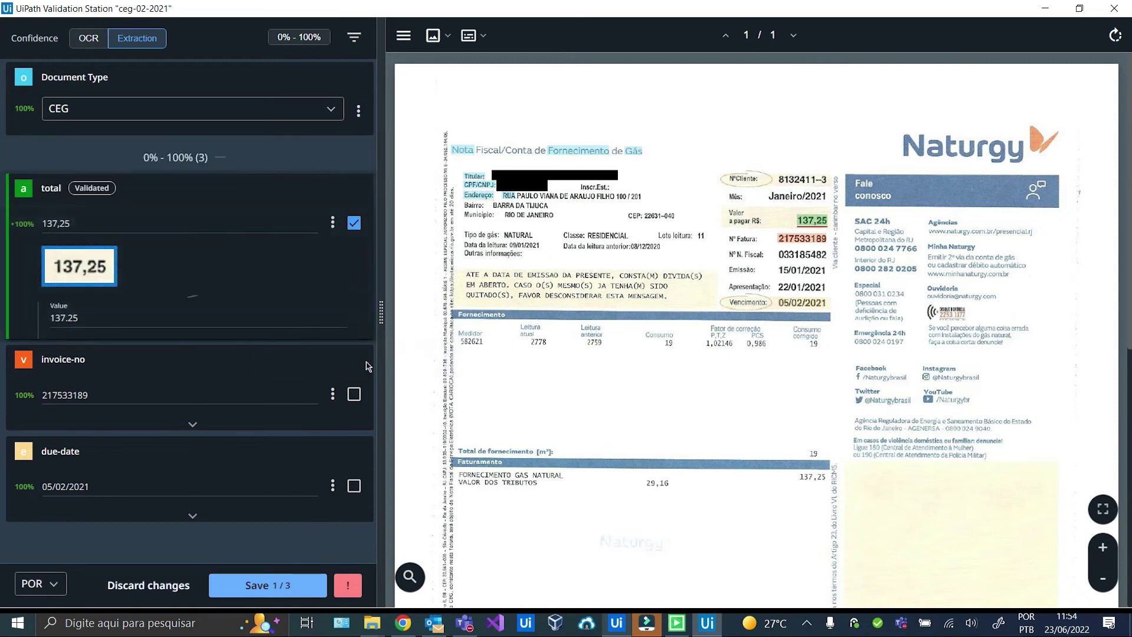
{"action": "left_click", "coordinate": [355, 395]}
{"action": "left_click", "coordinate": [354, 480]}
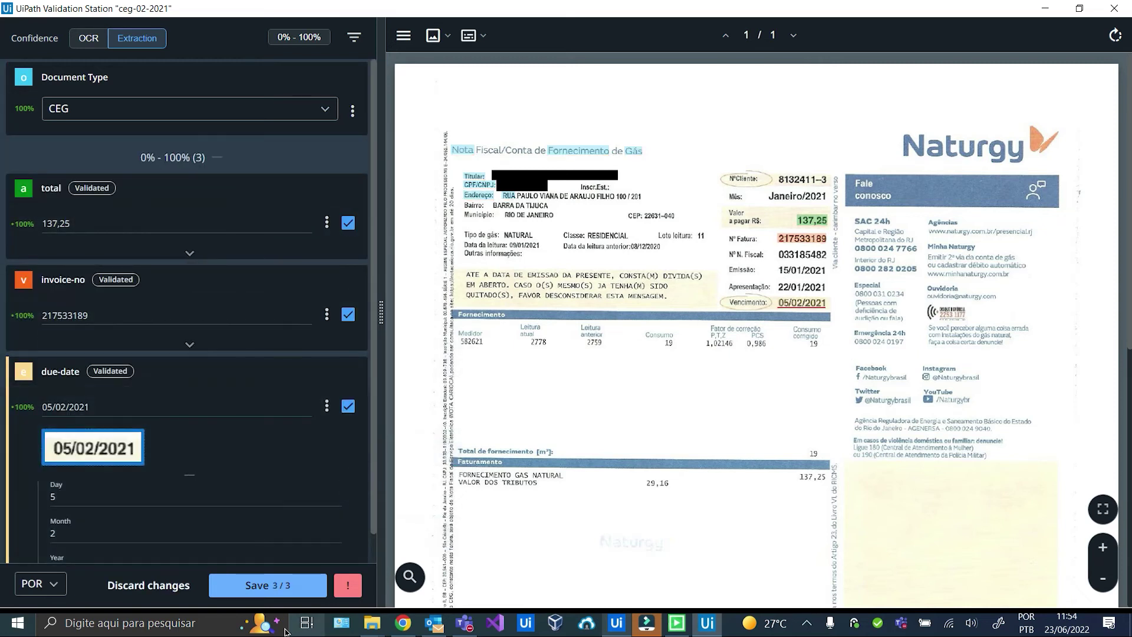
{"action": "left_click", "coordinate": [275, 596]}
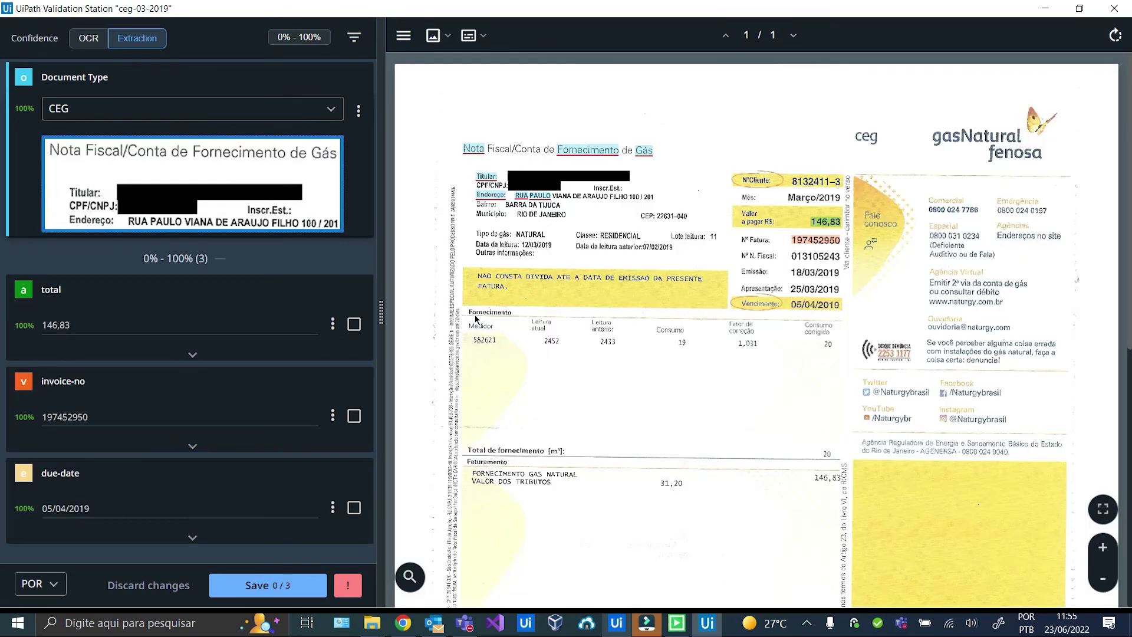
- Confirm the extracted total, invoice-no and due-date of the ceg-03-2019 document and save its validation
{"action": "left_click", "coordinate": [353, 324]}
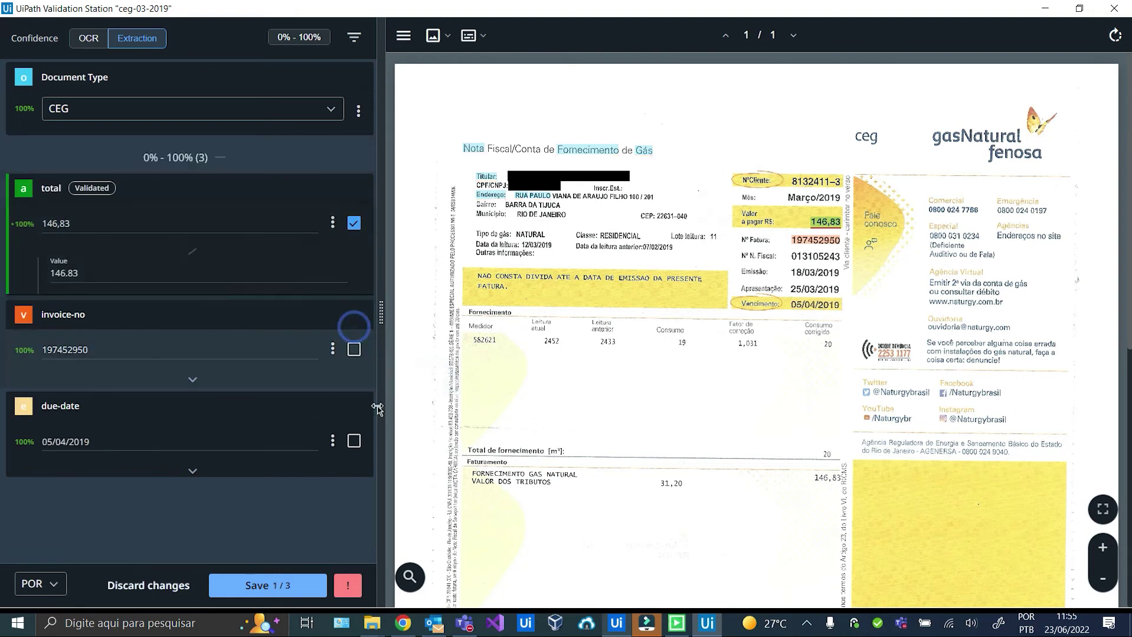
{"action": "left_click", "coordinate": [353, 401]}
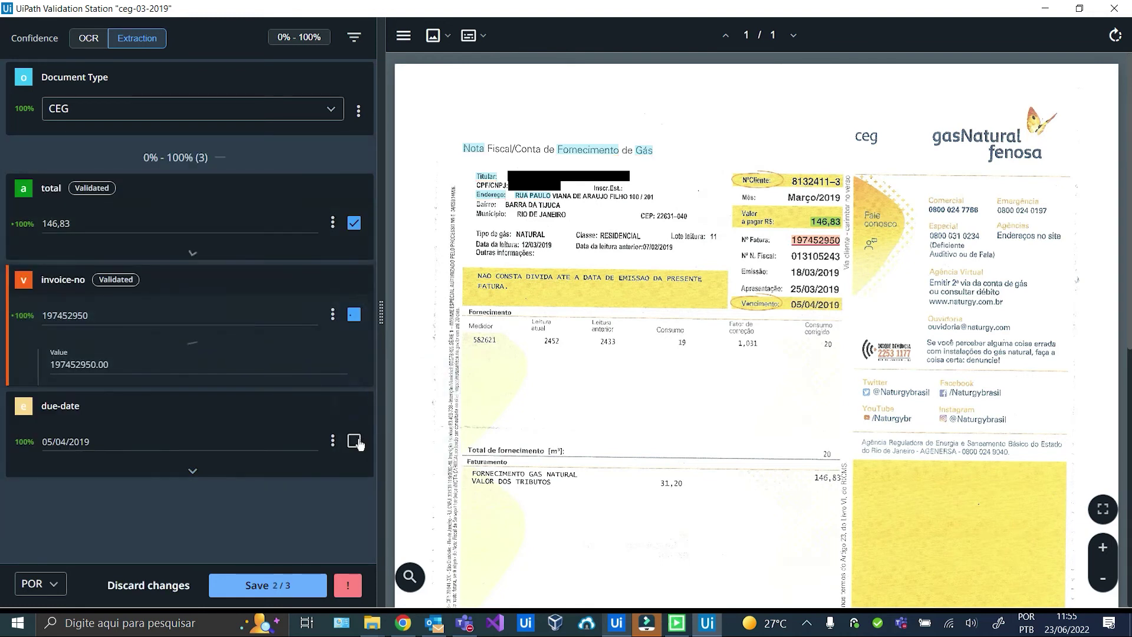
{"action": "left_click", "coordinate": [356, 489]}
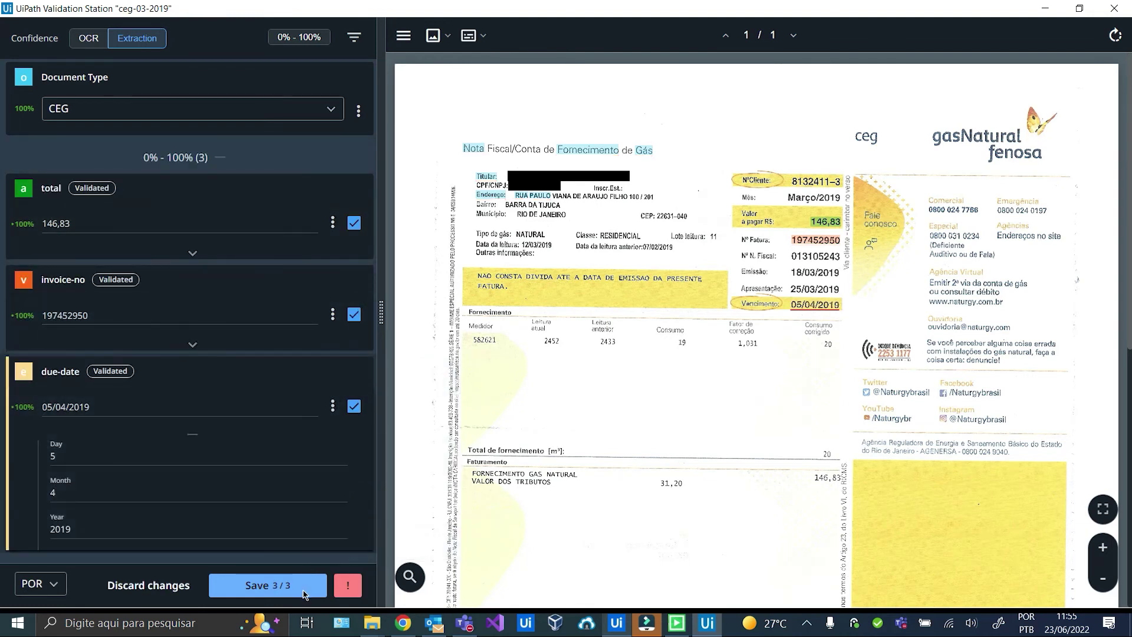
{"action": "left_click", "coordinate": [304, 589]}
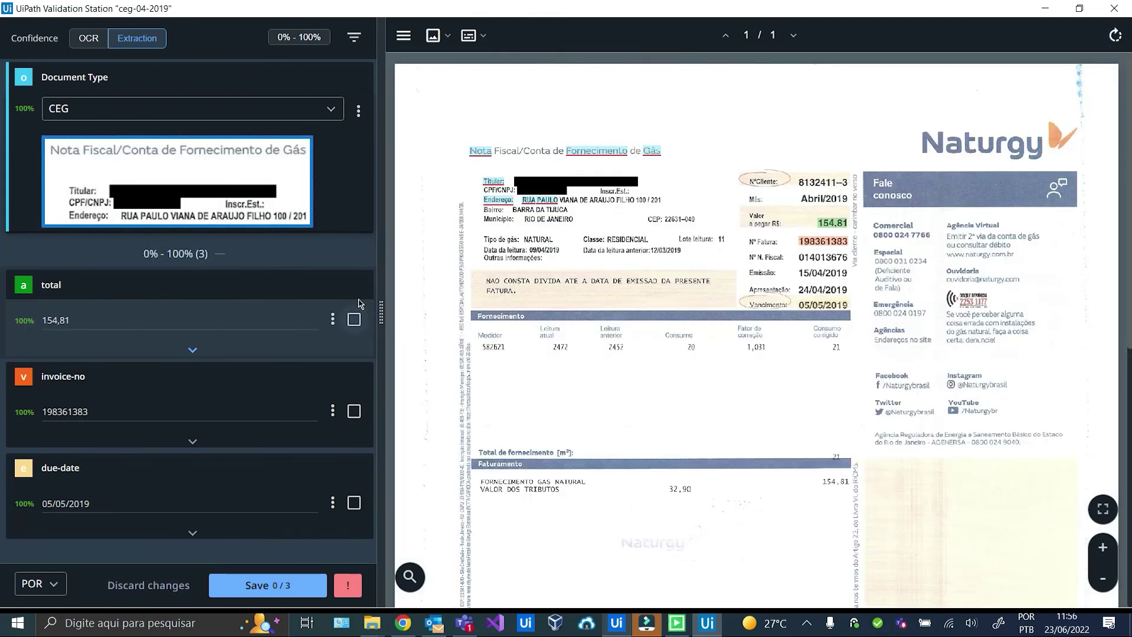
- Confirm the extracted total, invoice-no and due-date of the ceg-04-2019 document and save its validation
{"action": "left_click", "coordinate": [353, 319]}
{"action": "left_click", "coordinate": [359, 400]}
{"action": "left_click", "coordinate": [354, 484]}
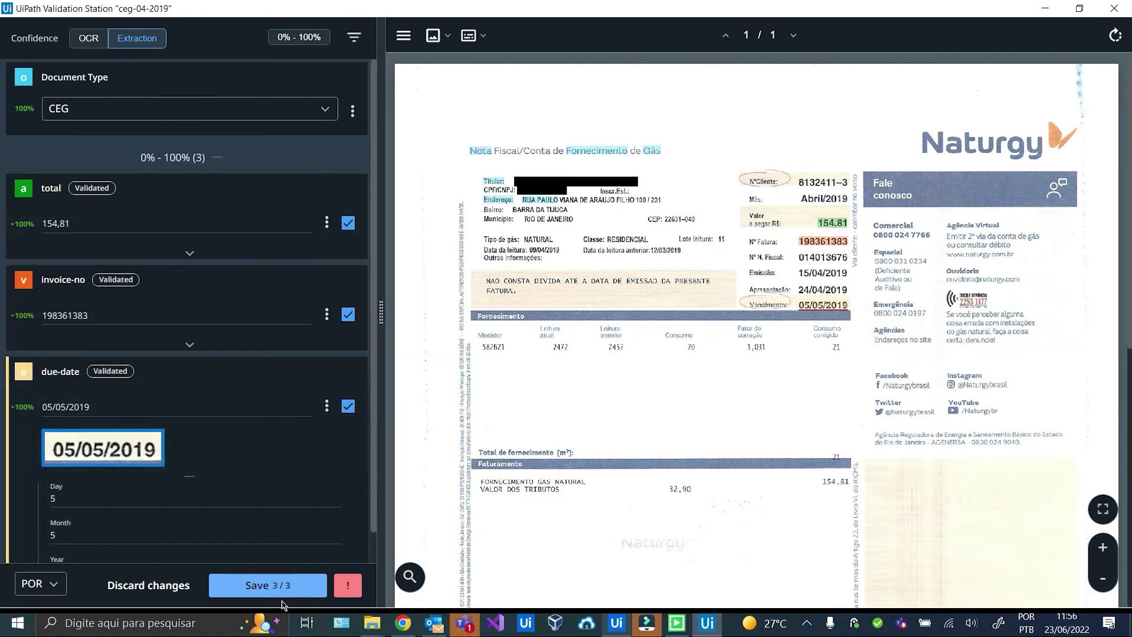
{"action": "left_click", "coordinate": [277, 587]}
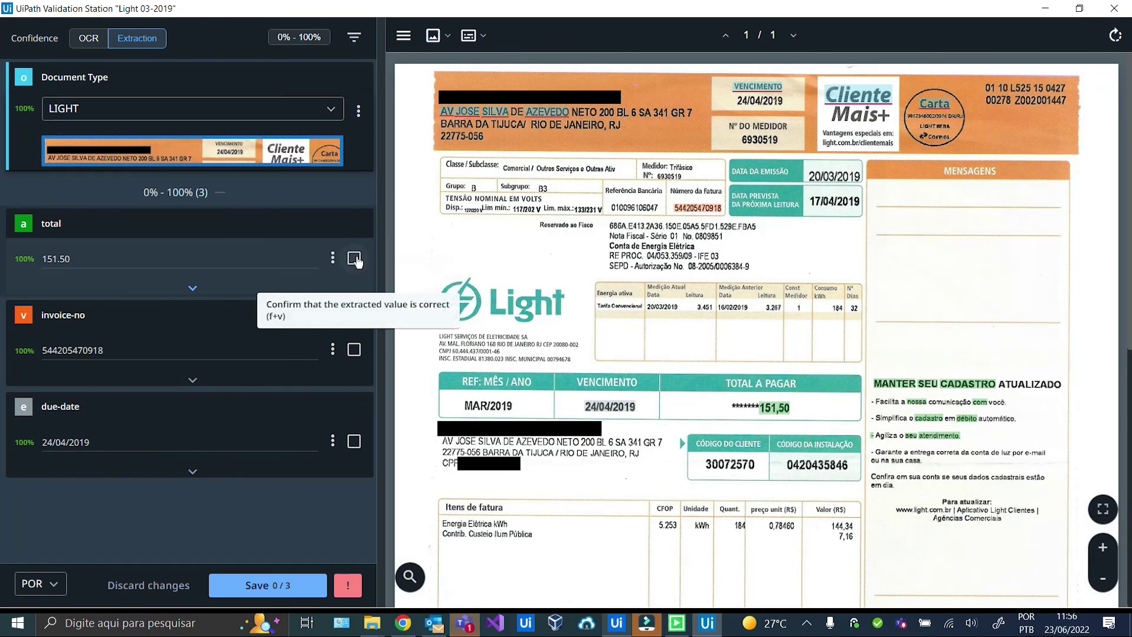
- Confirm the extracted total, invoice-no and due-date of the Light 03-2019 document and save its validation
{"action": "left_click", "coordinate": [354, 259]}
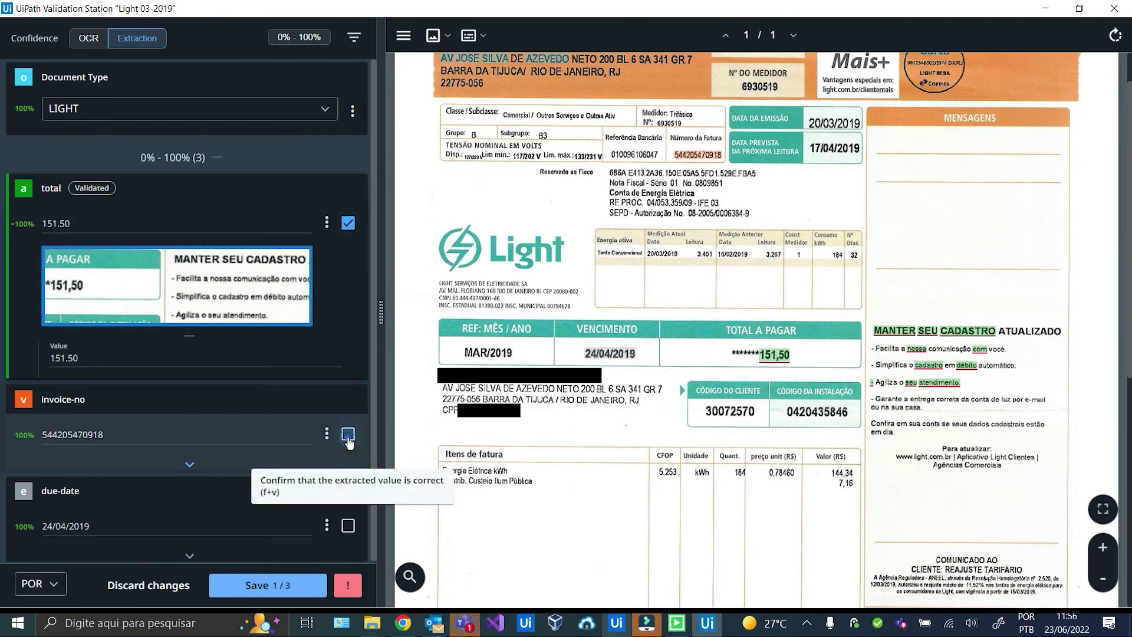
{"action": "left_click", "coordinate": [348, 434]}
{"action": "left_click", "coordinate": [349, 479]}
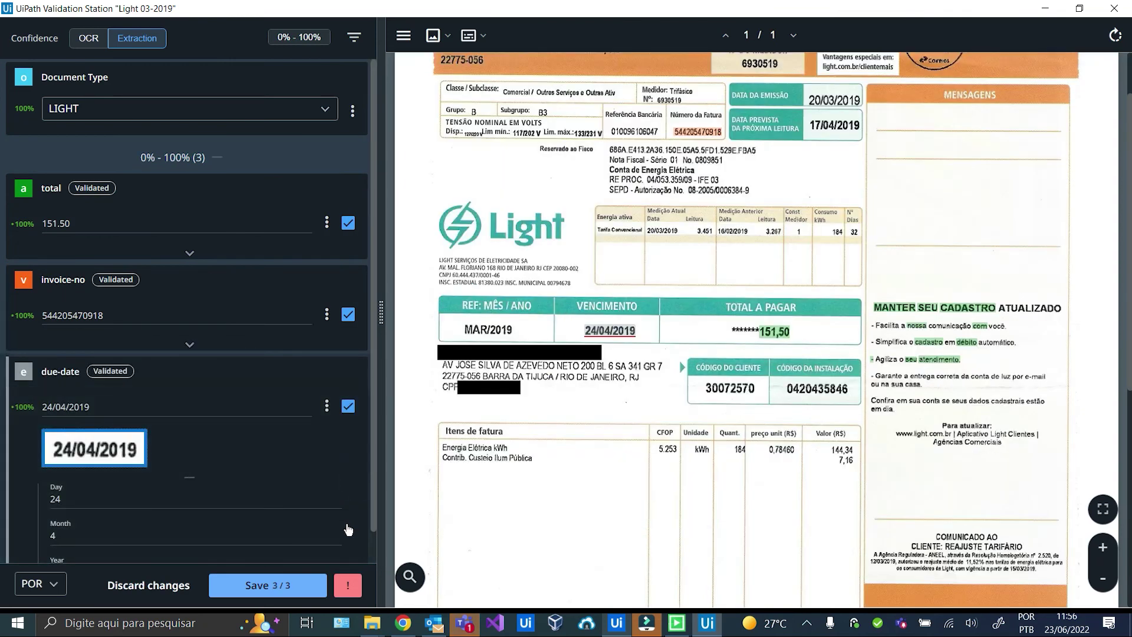
{"action": "left_click", "coordinate": [267, 585]}
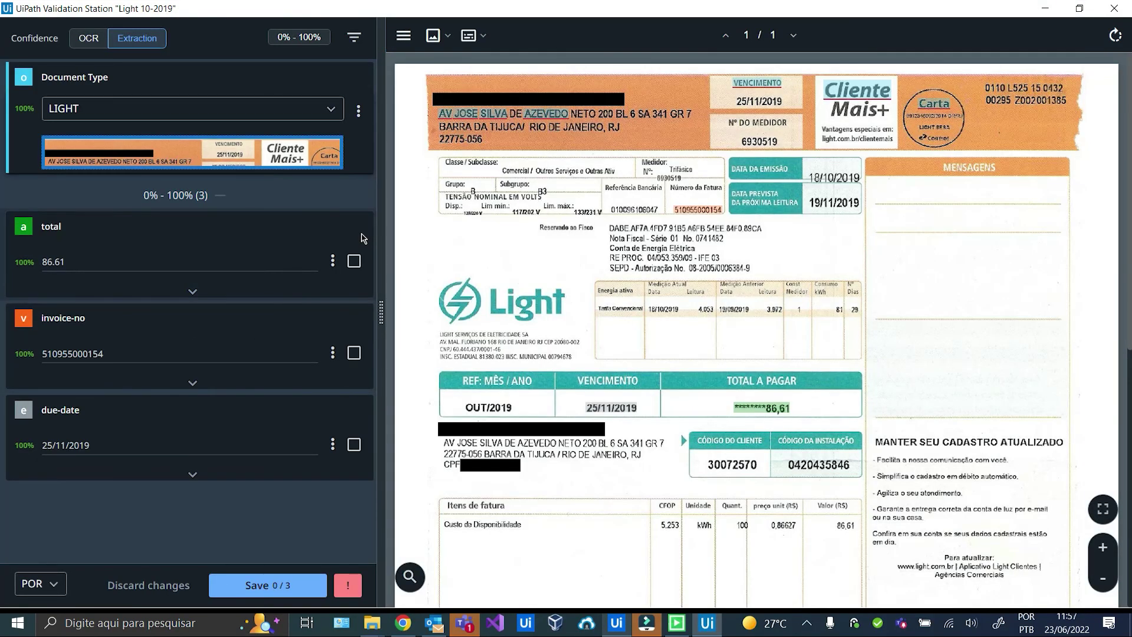
- Confirm the extracted total, invoice-no and due-date of the Light 10-2019 document and save its validation
{"action": "left_click", "coordinate": [354, 261]}
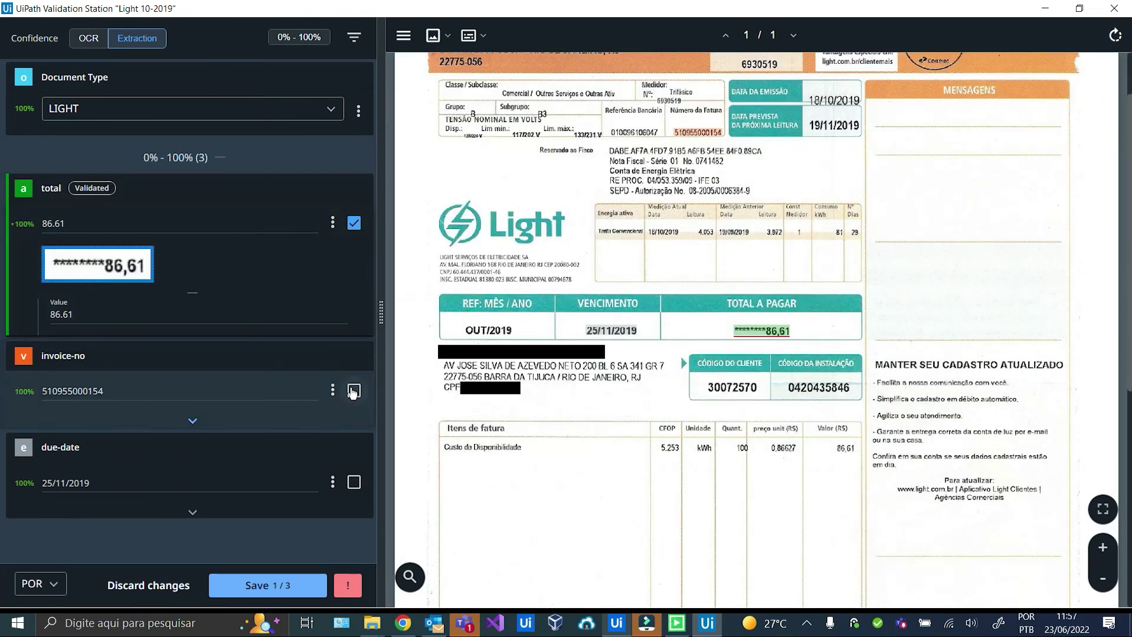
{"action": "left_click", "coordinate": [350, 390]}
{"action": "left_click", "coordinate": [353, 481]}
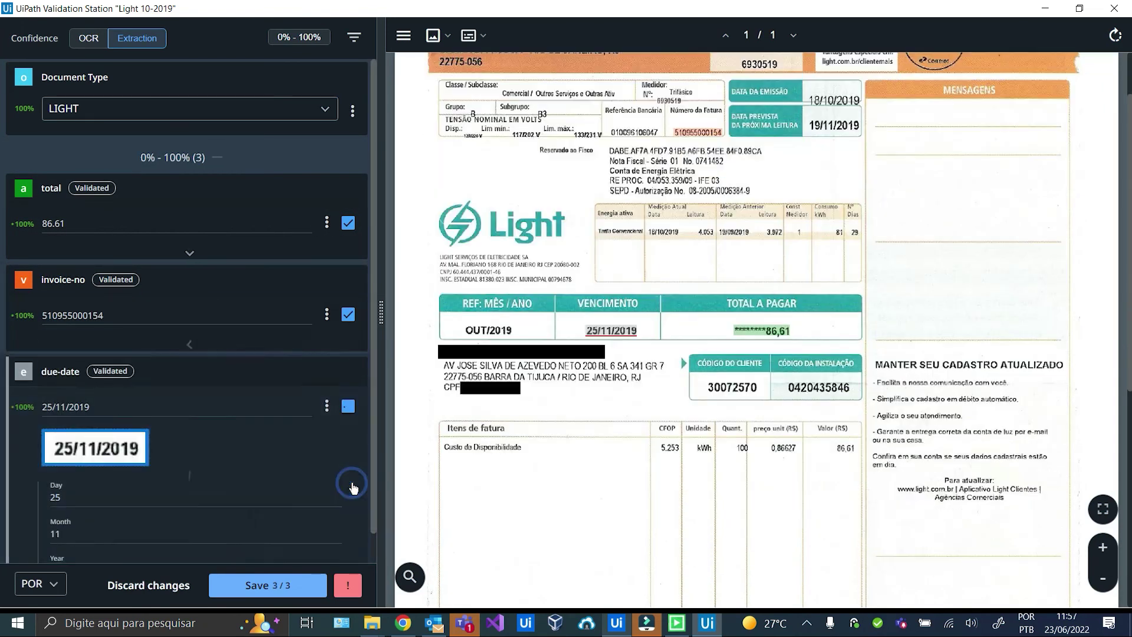
{"action": "left_click", "coordinate": [268, 586]}
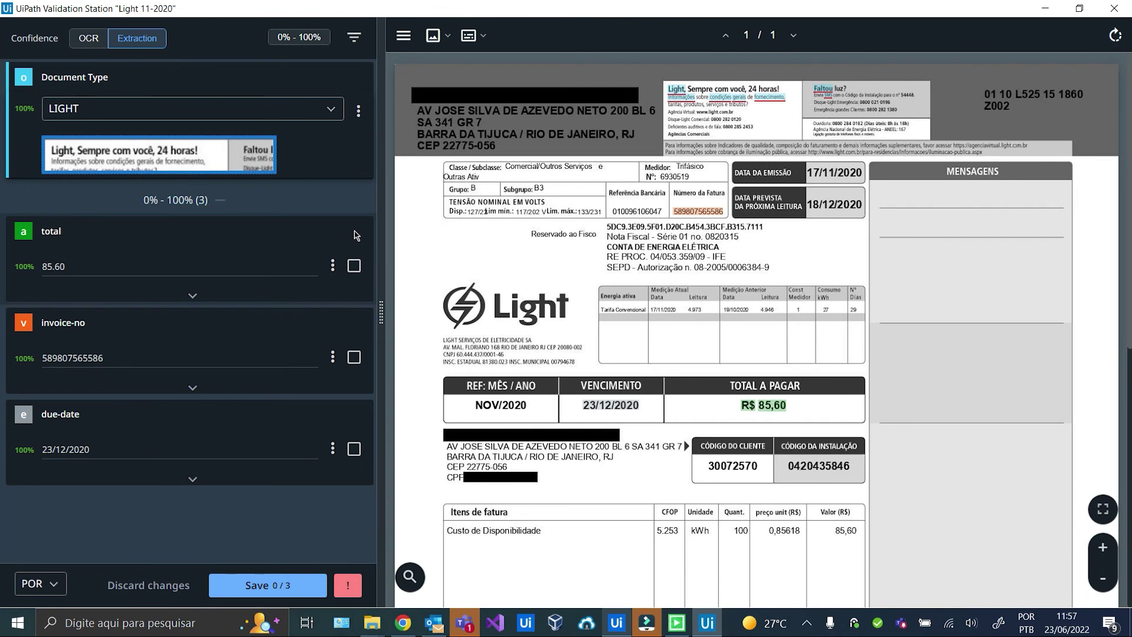
- Confirm the extracted total, invoice-no and due-date of the Light 11-2020 document and save its validation
{"action": "left_click", "coordinate": [354, 265]}
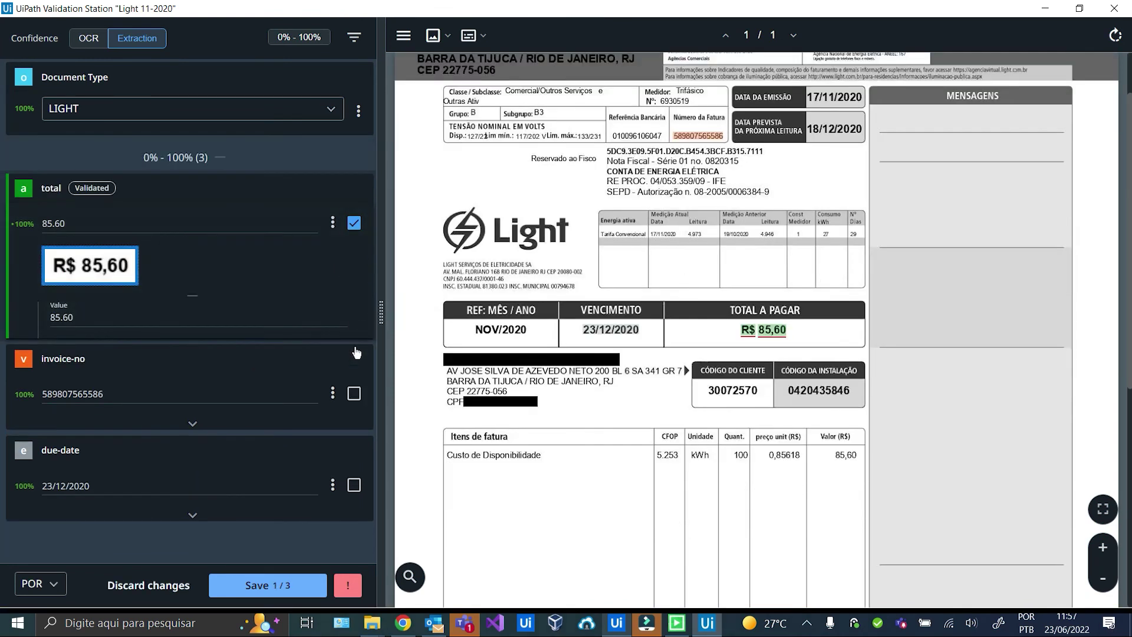
{"action": "left_click", "coordinate": [354, 393]}
{"action": "left_click", "coordinate": [354, 481]}
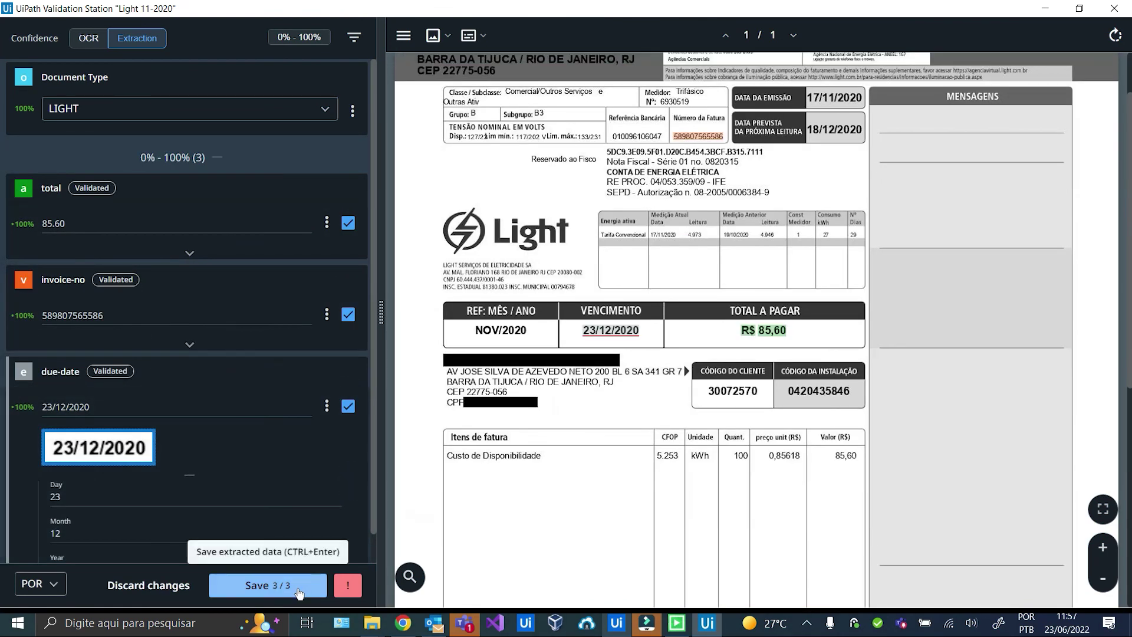
{"action": "left_click", "coordinate": [299, 592]}
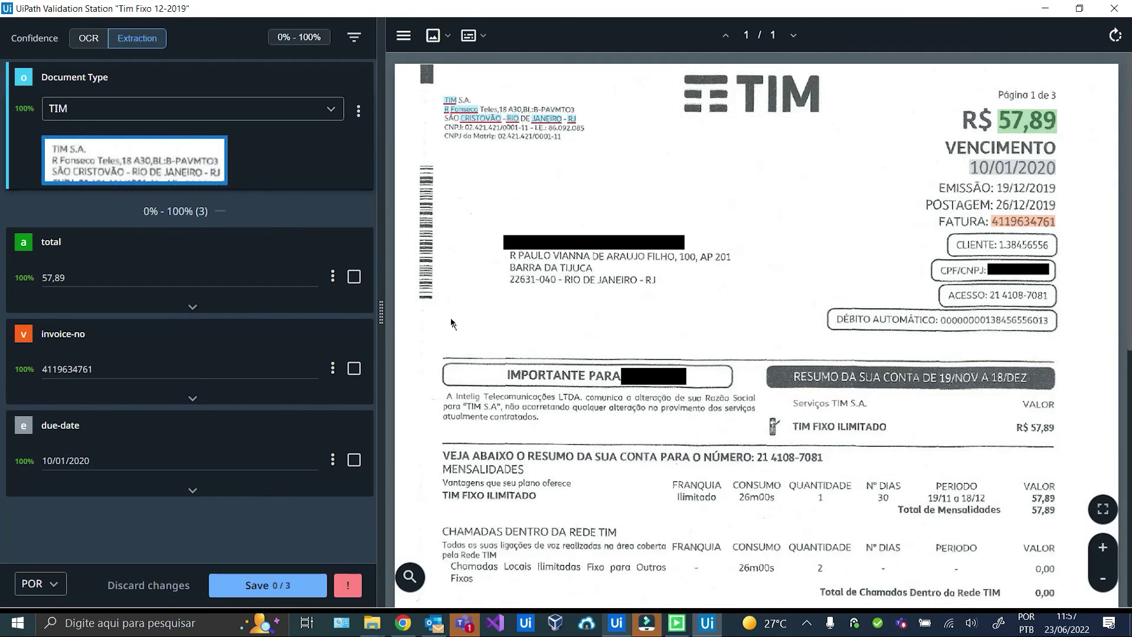
- Confirm the extracted total, invoice-no and due-date of the Tim Fixo 12-2019 document and save its validation
{"action": "left_click", "coordinate": [354, 277]}
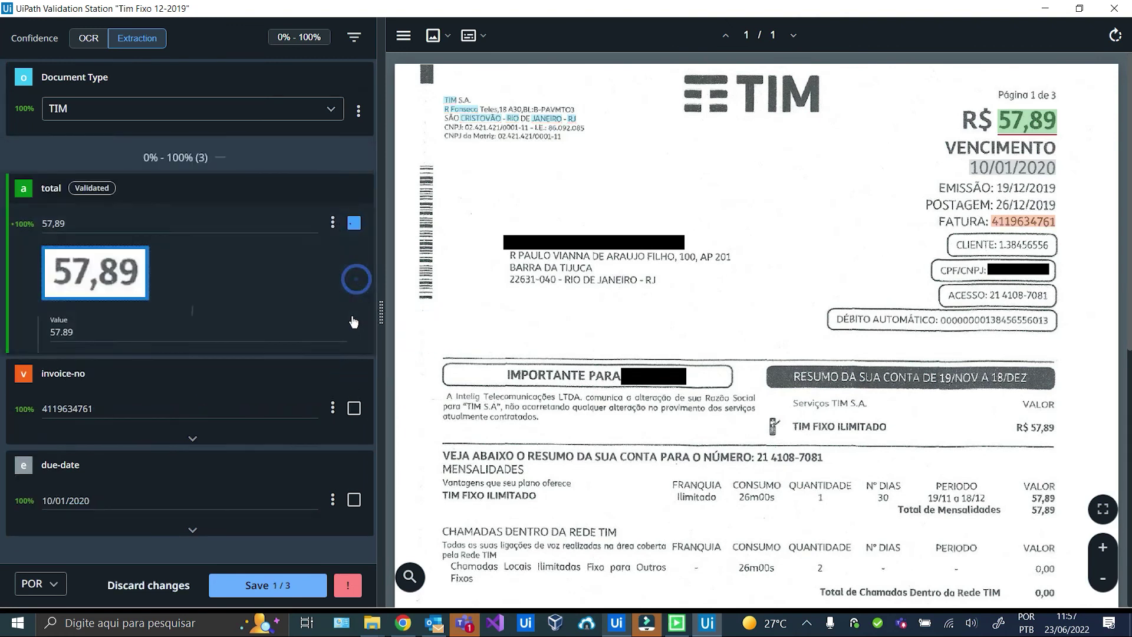
{"action": "left_click", "coordinate": [353, 408]}
{"action": "left_click", "coordinate": [354, 483]}
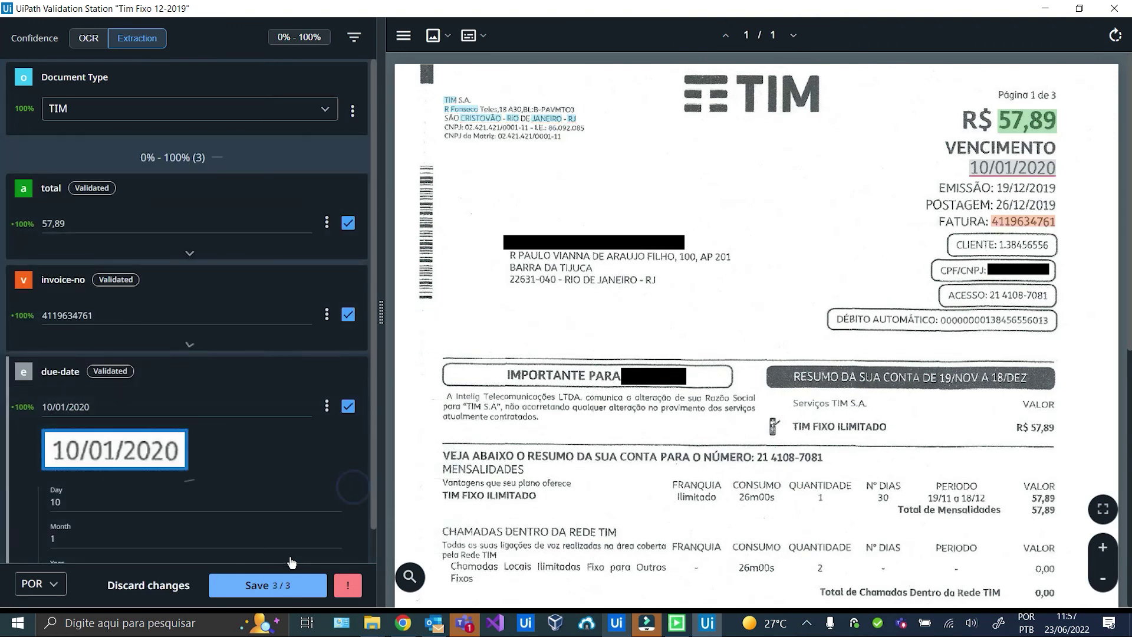
{"action": "left_click", "coordinate": [283, 586]}
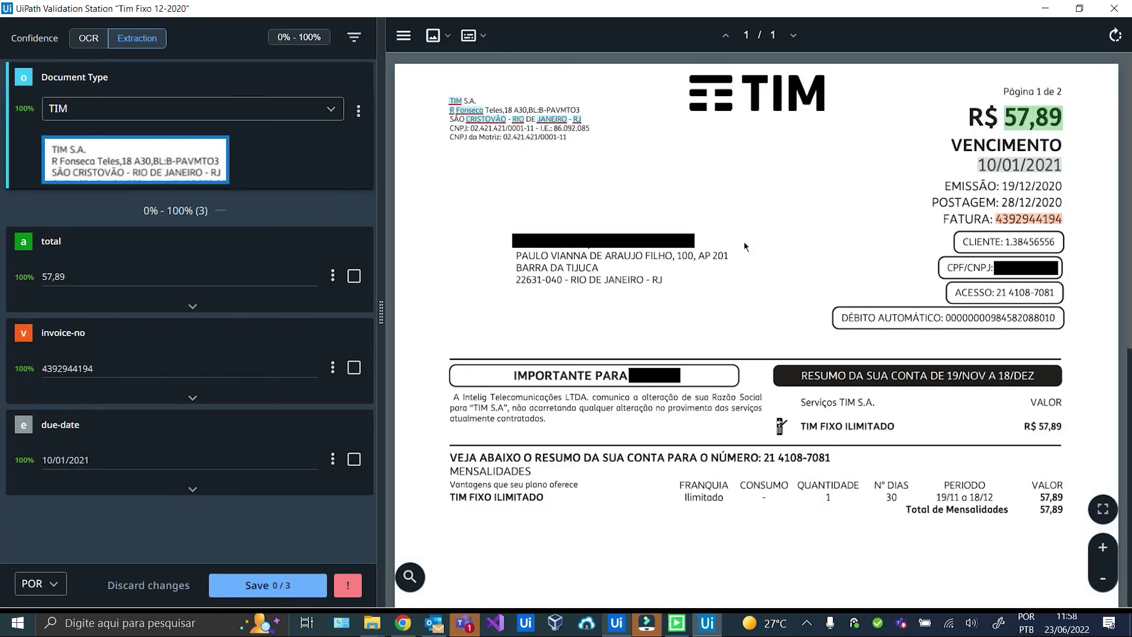
- Confirm the total, invoice-no and due-date of the Tim Fixo 12-2020 document, save its validation and show the run's output log
{"action": "left_click", "coordinate": [354, 277]}
{"action": "left_click", "coordinate": [354, 408]}
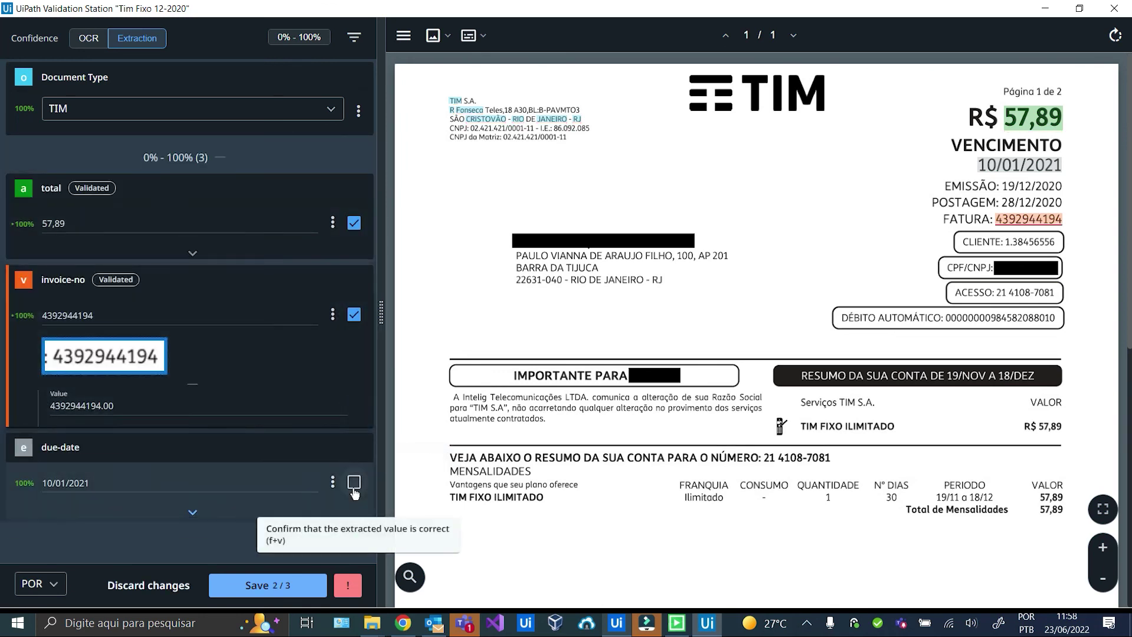
{"action": "left_click", "coordinate": [353, 482]}
{"action": "left_click", "coordinate": [288, 585]}
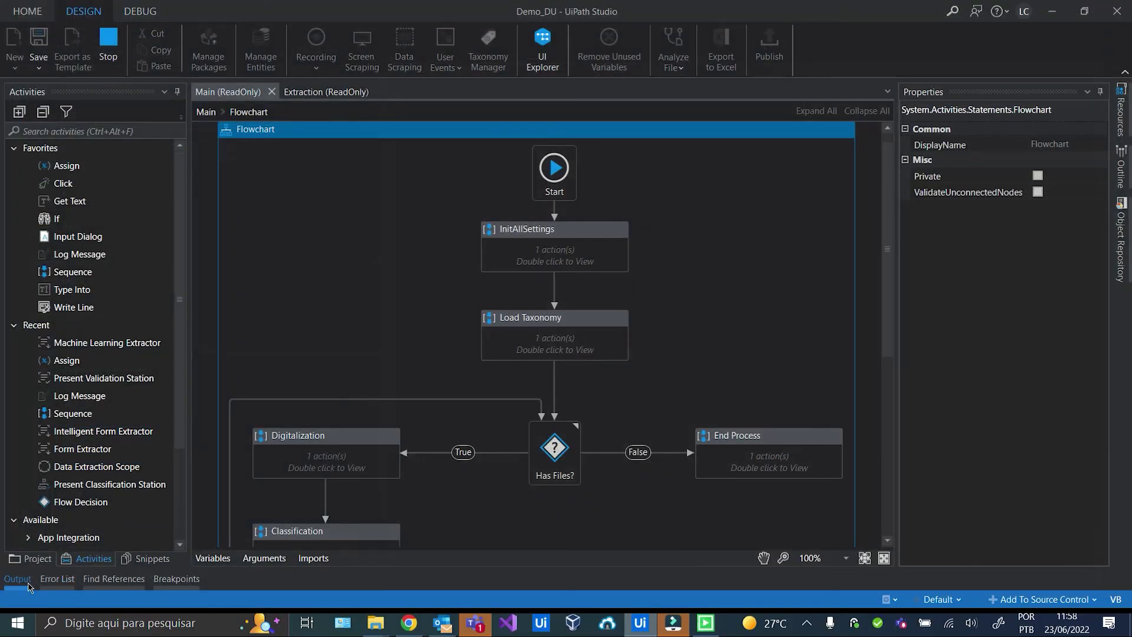
{"action": "left_click", "coordinate": [18, 579]}
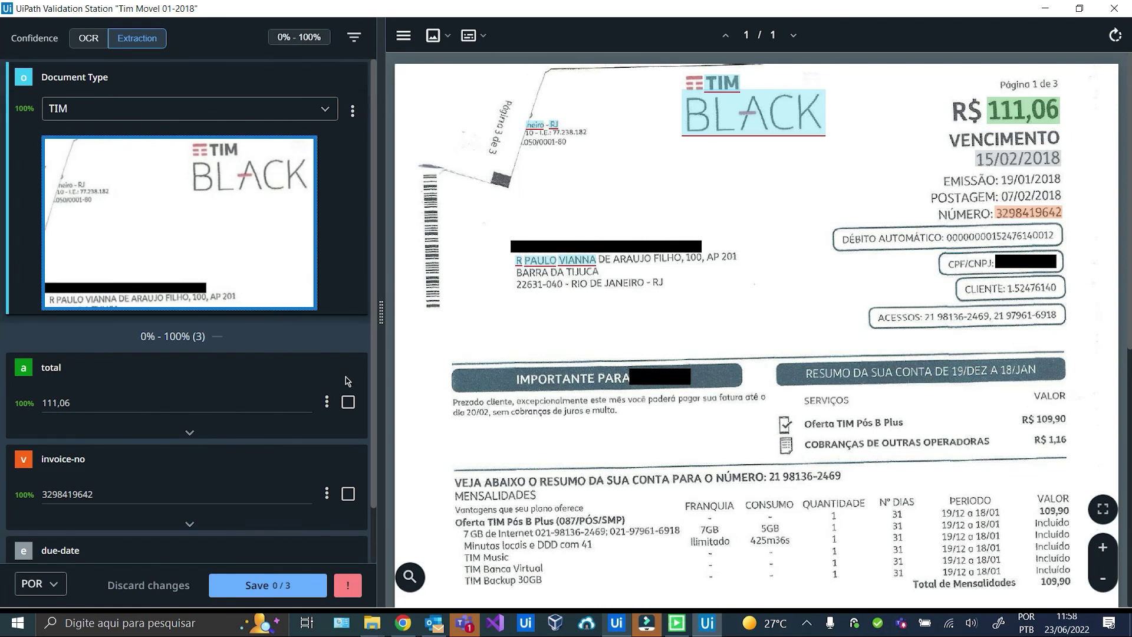
- Confirm the extracted total, invoice-no and due-date of the Tim Movel 01-2018 document and save its validation
{"action": "scroll", "coordinate": [345, 401], "scroll_direction": "down", "scroll_amount": 1}
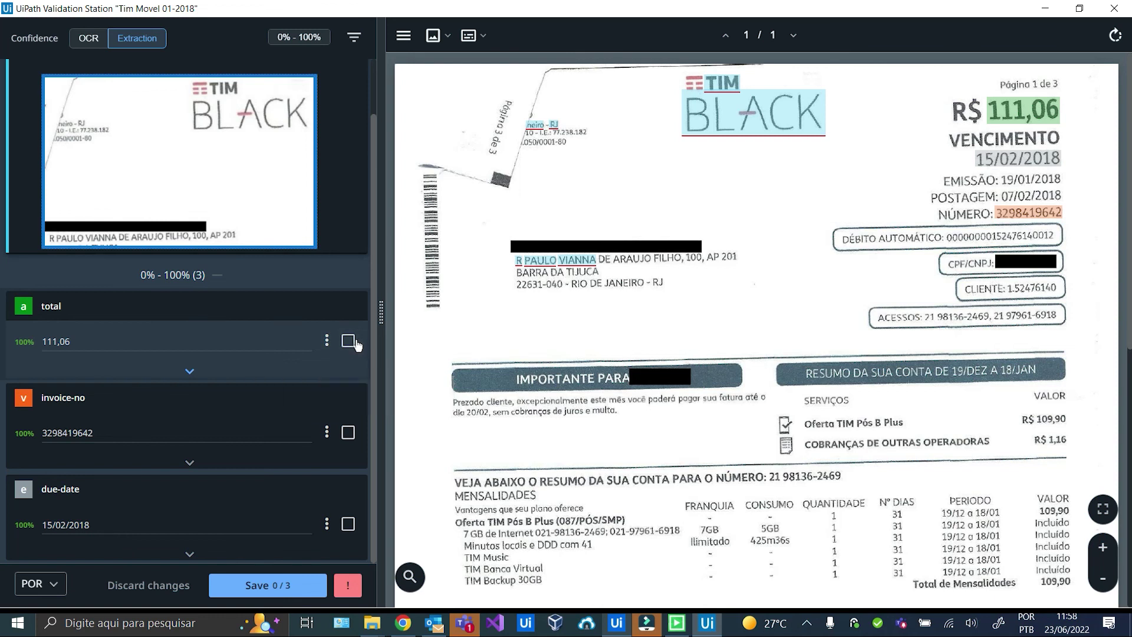
{"action": "left_click", "coordinate": [354, 343]}
{"action": "left_click", "coordinate": [354, 409]}
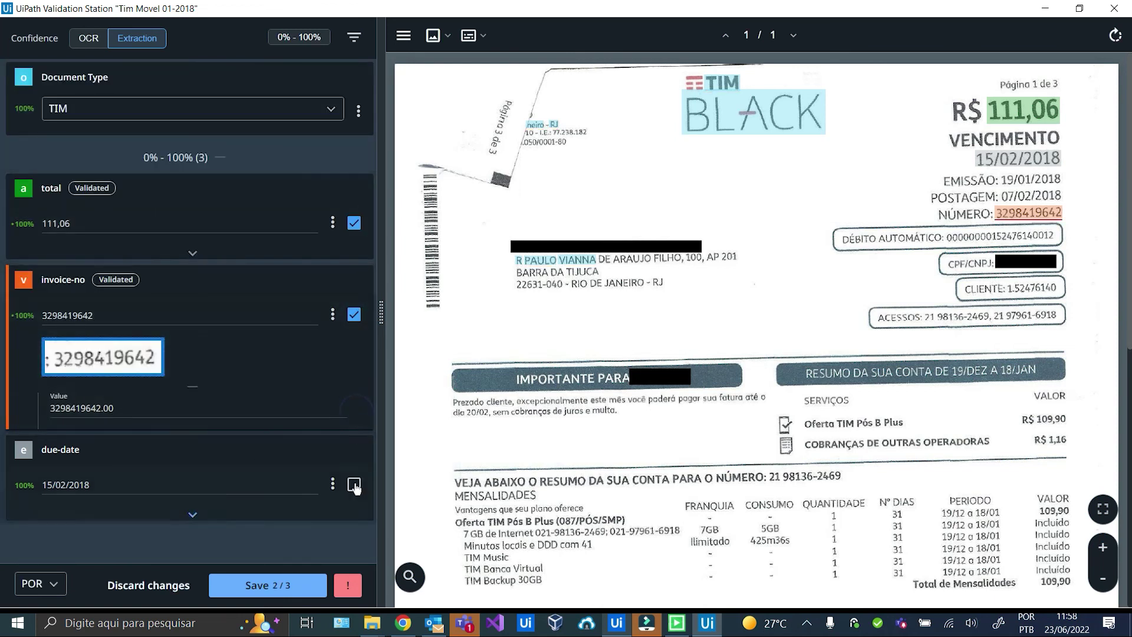
{"action": "left_click", "coordinate": [354, 485]}
{"action": "scroll", "coordinate": [301, 535], "scroll_direction": "down", "scroll_amount": 1}
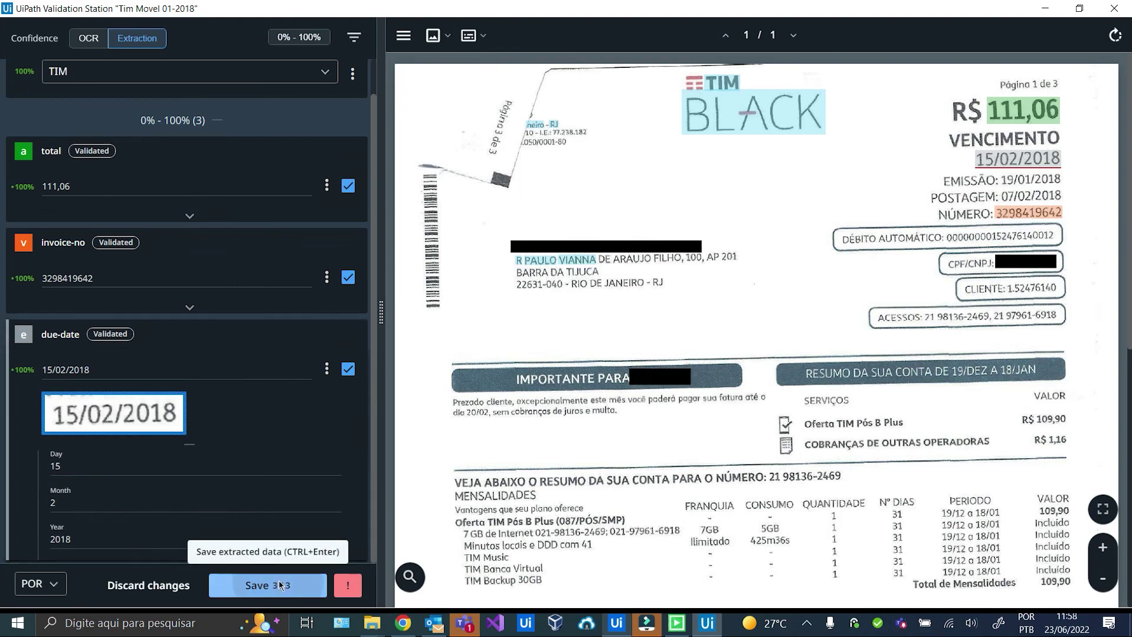
{"action": "left_click", "coordinate": [279, 586]}
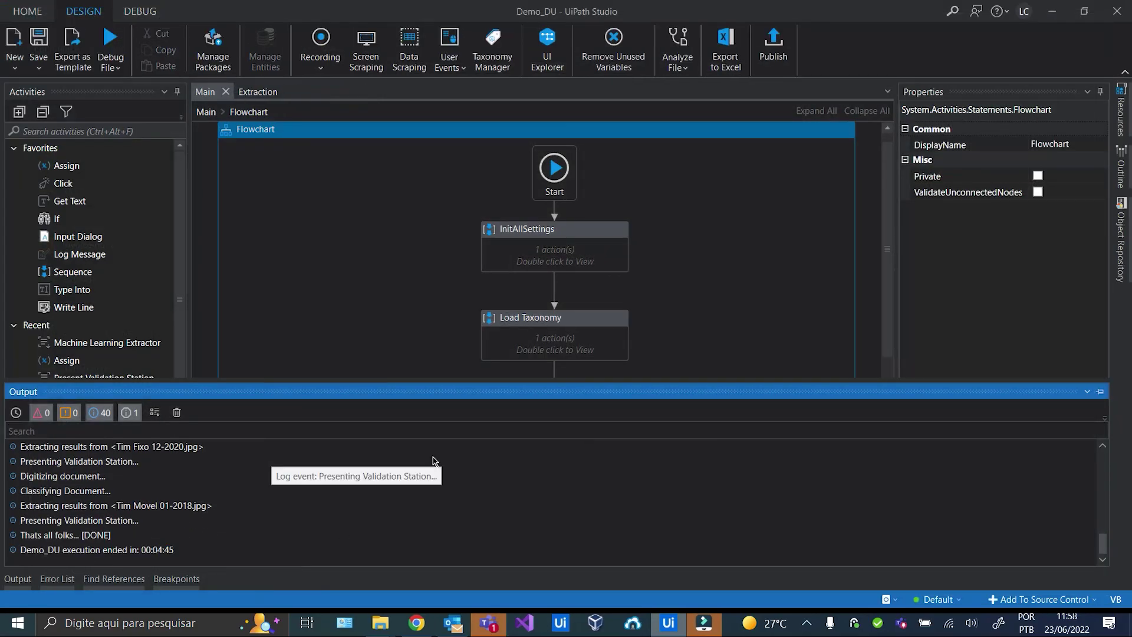